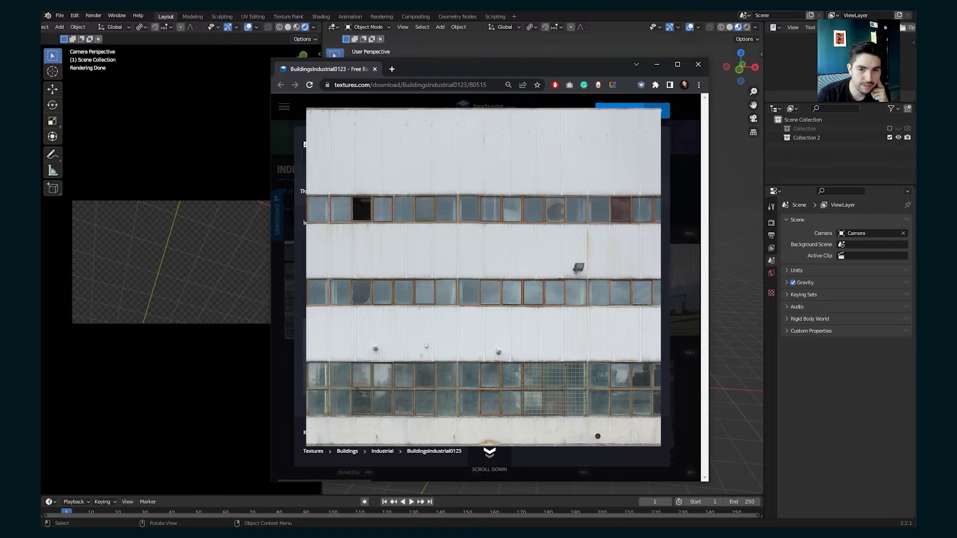
# Step: Close the texture web page and import TexturesCom_BuildingsIndustrial0123_M into the scene as an image plane
pyautogui.click(438, 266)
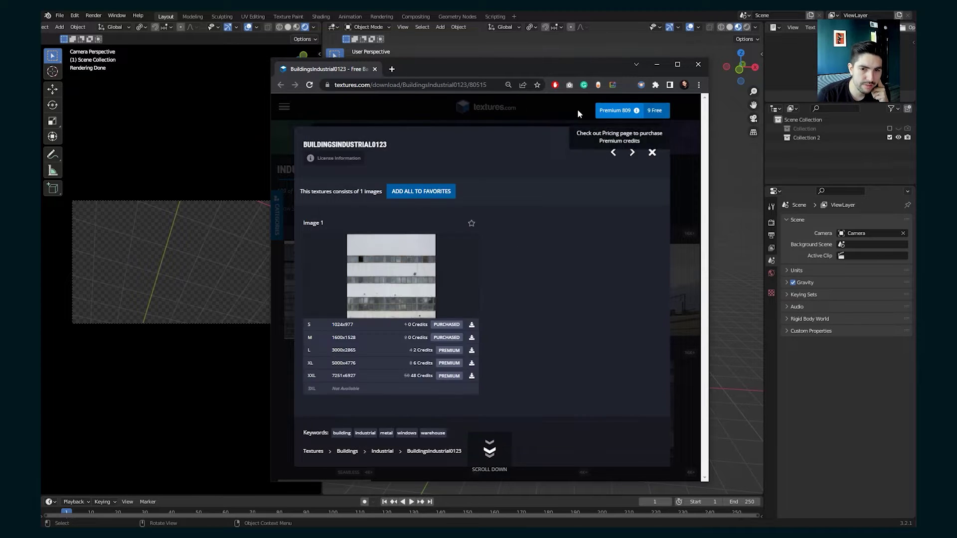
pyautogui.click(698, 66)
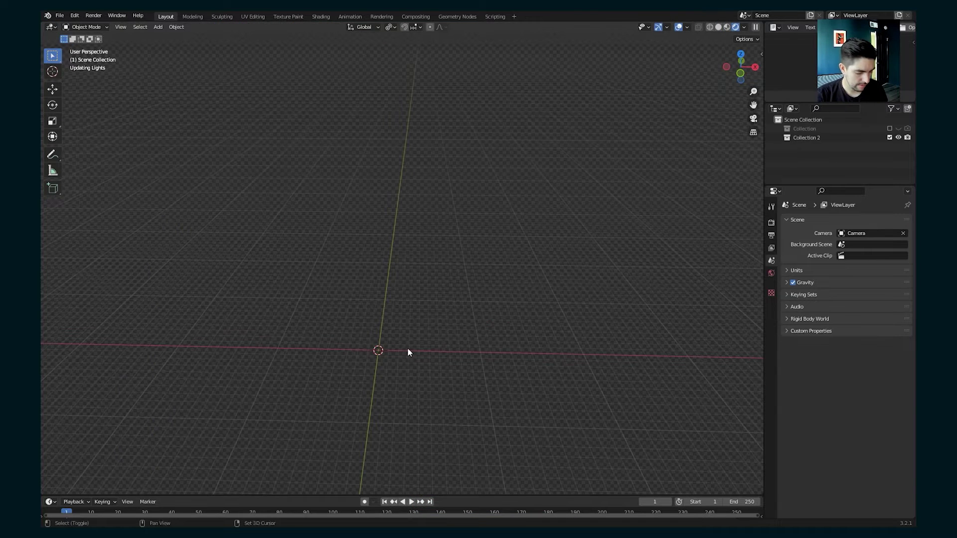
pyautogui.hotkey('shift', 'a')
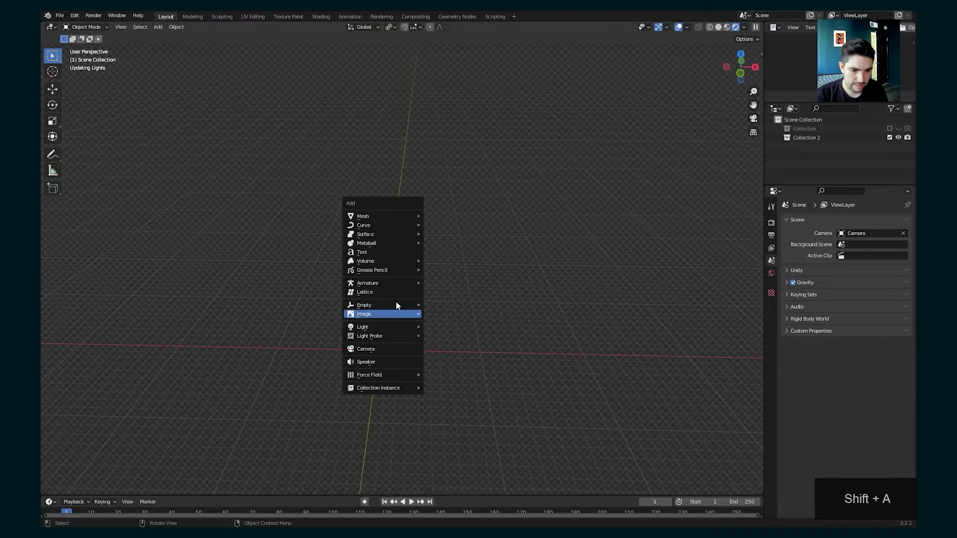
pyautogui.moveTo(387, 314)
pyautogui.click(448, 332)
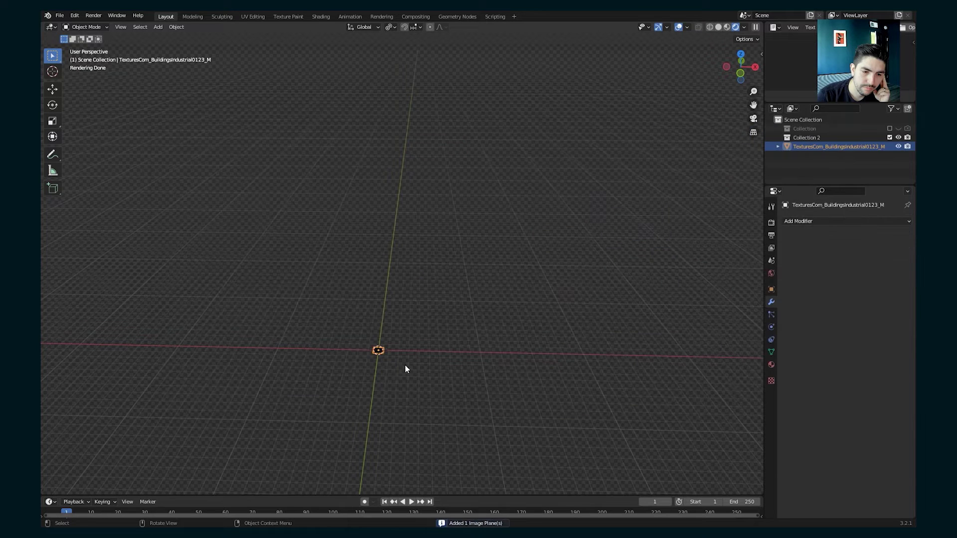
# Step: Scale up the image plane and show it from the front in material preview shading
pyautogui.press('s')
pyautogui.click(675, 468)
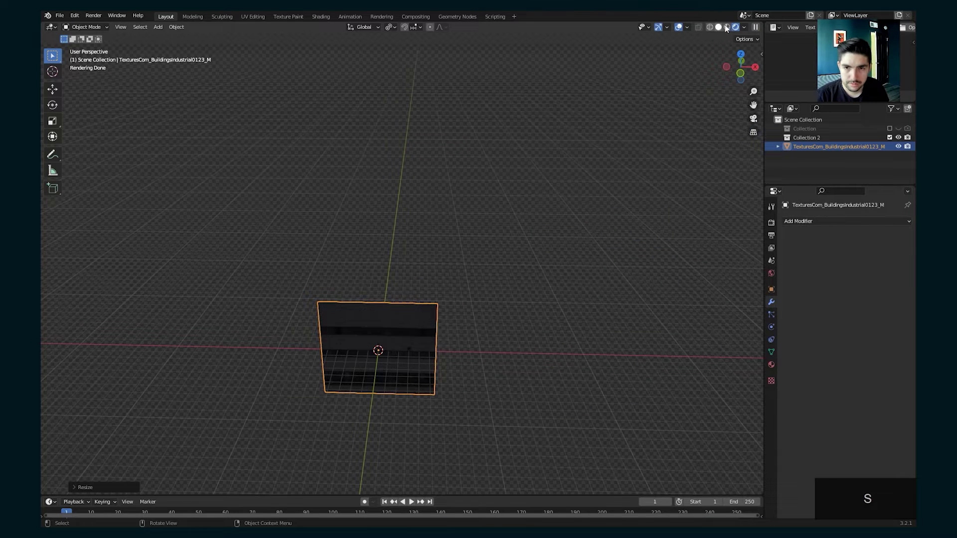
pyautogui.click(727, 27)
pyautogui.press('KP_Decimal')
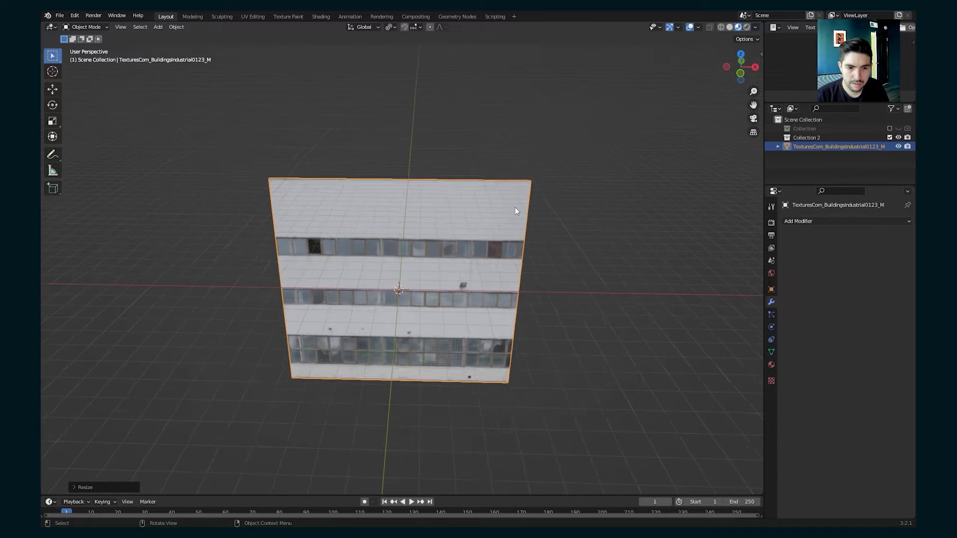
pyautogui.press('KP_1')
pyautogui.scroll(1, 520, 258)
pyautogui.scroll(-1, 485, 318)
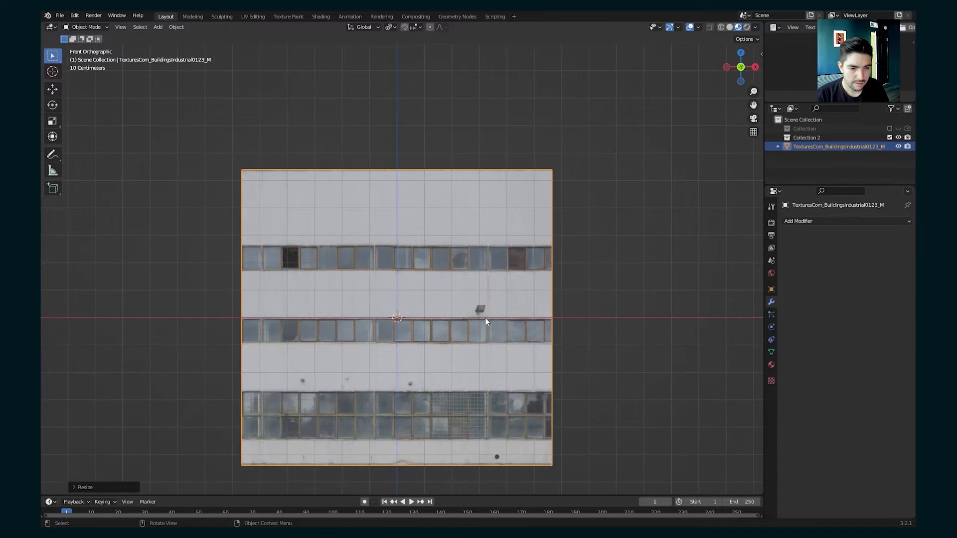
pyautogui.scroll(2, 463, 295)
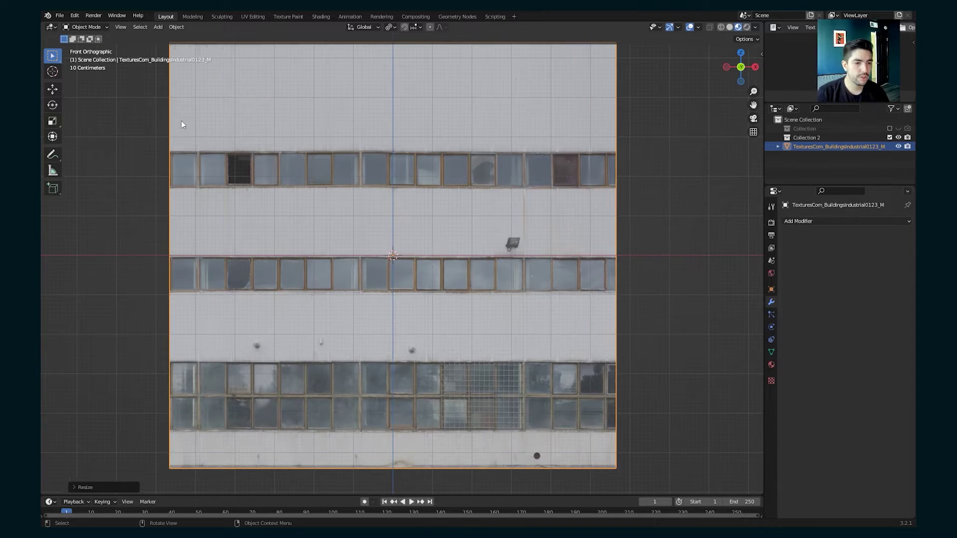
# Step: In Edit Mode, add horizontal loop cuts along the upper and lower edges of the top and middle window rows
pyautogui.press('Tab')
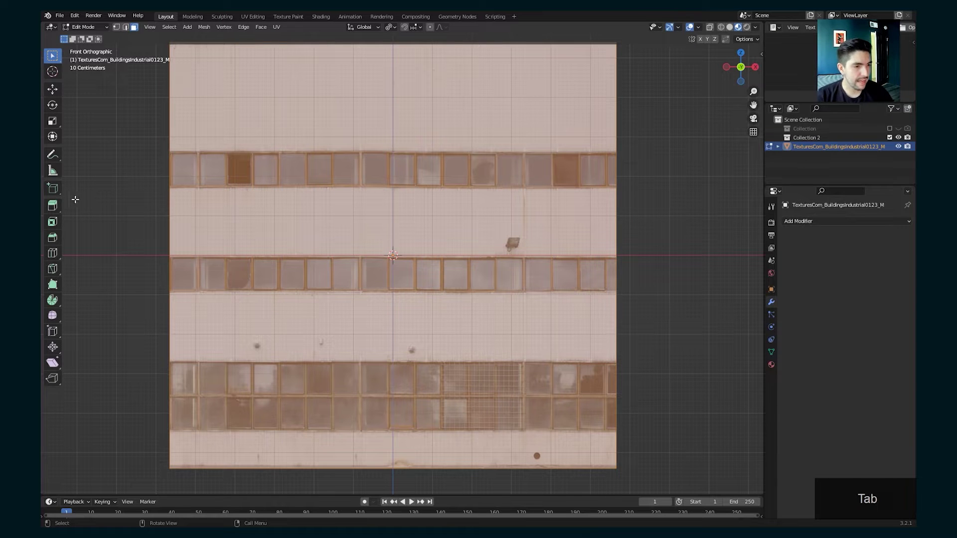
pyautogui.click(53, 253)
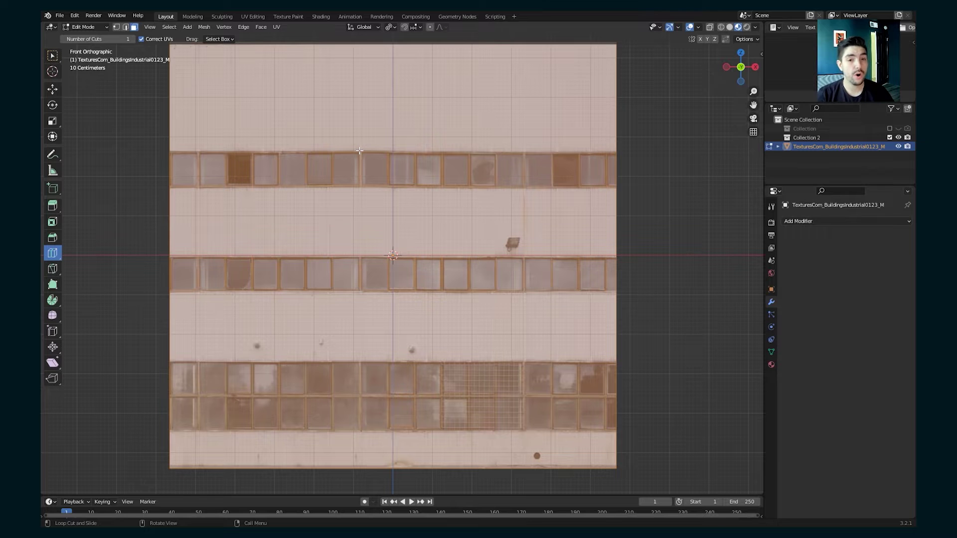
pyautogui.scroll(2, 253, 150)
pyautogui.keyDown('shift'); pyautogui.moveTo(253, 150); pyautogui.dragTo(345, 288, button='middle'); pyautogui.keyUp('shift')
pyautogui.moveTo(164, 393); pyautogui.dragTo(157, 240)
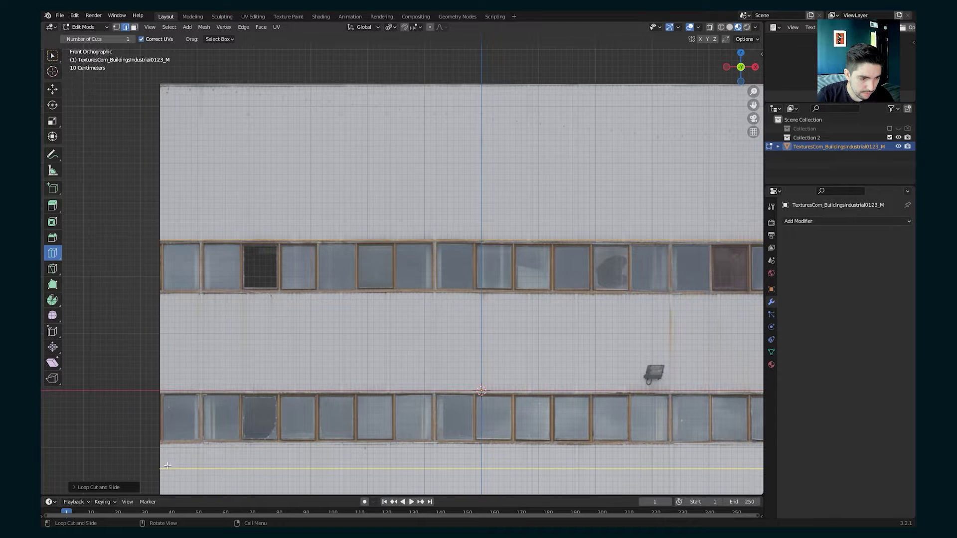
pyautogui.moveTo(167, 465); pyautogui.dragTo(151, 367)
pyautogui.moveTo(149, 292); pyautogui.dragTo(148, 293)
pyautogui.keyDown('shift'); pyautogui.moveTo(149, 293); pyautogui.dragTo(155, 180, button='middle'); pyautogui.keyUp('shift')
pyautogui.moveTo(163, 384); pyautogui.dragTo(156, 278)
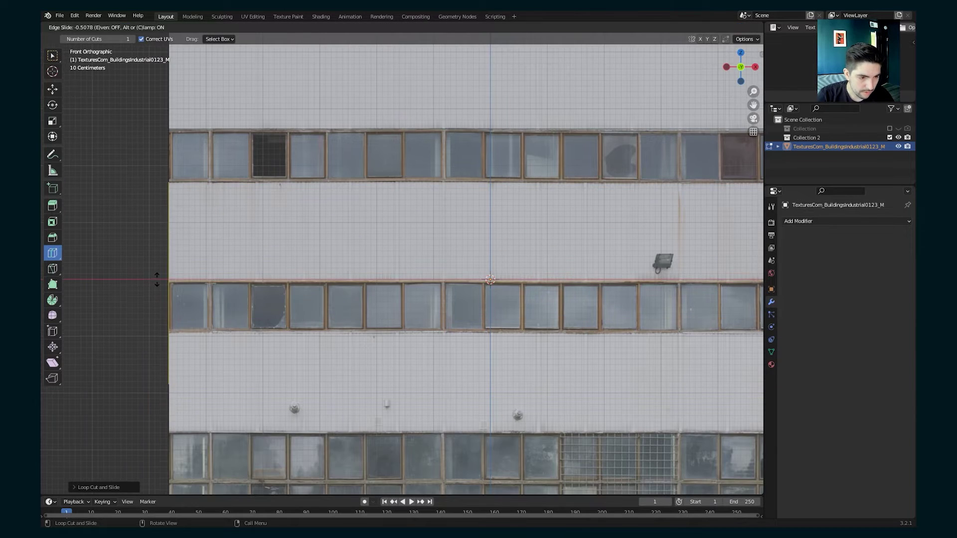
pyautogui.moveTo(162, 435); pyautogui.dragTo(157, 331)
# Step: Add horizontal loop cuts along the outer edges and frame lines of the lowest window band
pyautogui.scroll(1, 158, 331)
pyautogui.keyDown('shift'); pyautogui.moveTo(158, 330); pyautogui.dragTo(144, 140, button='middle'); pyautogui.keyUp('shift')
pyautogui.moveTo(123, 306); pyautogui.dragTo(120, 275)
pyautogui.moveTo(123, 366); pyautogui.dragTo(122, 392)
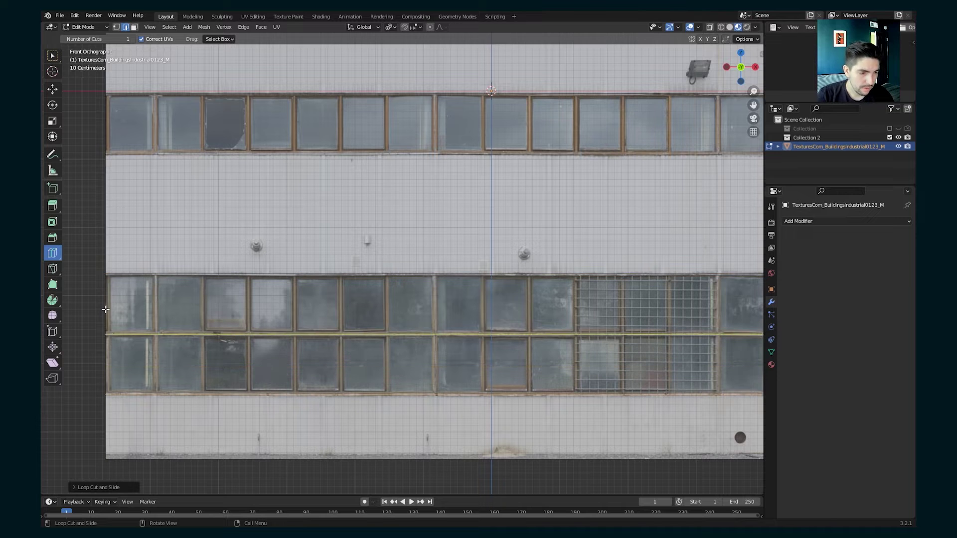
pyautogui.moveTo(110, 334); pyautogui.dragTo(115, 280)
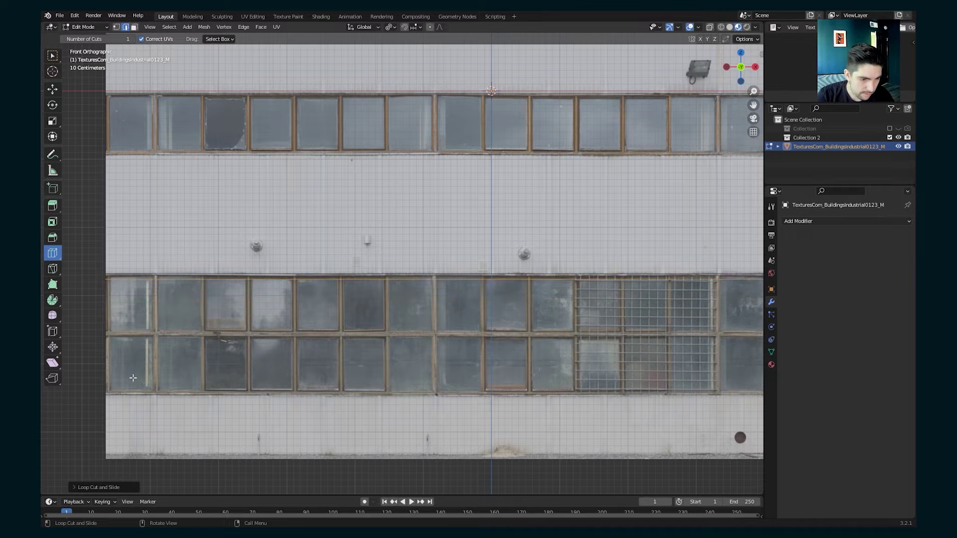
pyautogui.moveTo(107, 339); pyautogui.dragTo(112, 391)
# Step: Add vertical loop cuts along both sides of the window frames across the left half of the facade
pyautogui.keyDown('shift'); pyautogui.moveTo(111, 149); pyautogui.dragTo(113, 367, button='middle'); pyautogui.keyUp('shift')
pyautogui.moveTo(113, 172); pyautogui.dragTo(113, 198)
pyautogui.moveTo(487, 207); pyautogui.dragTo(479, 207)
pyautogui.moveTo(299, 202)
pyautogui.mouseDown()
pyautogui.moveTo(482, 202)
pyautogui.moveTo(294, 197)
pyautogui.mouseUp()
pyautogui.moveTo(201, 192); pyautogui.dragTo(204, 192)
pyautogui.moveTo(155, 186); pyautogui.dragTo(159, 186)
pyautogui.moveTo(265, 178); pyautogui.dragTo(262, 178)
pyautogui.moveTo(271, 177); pyautogui.dragTo(254, 176)
pyautogui.moveTo(341, 174); pyautogui.dragTo(344, 174)
pyautogui.moveTo(342, 176); pyautogui.dragTo(299, 176)
pyautogui.moveTo(322, 177); pyautogui.dragTo(342, 178)
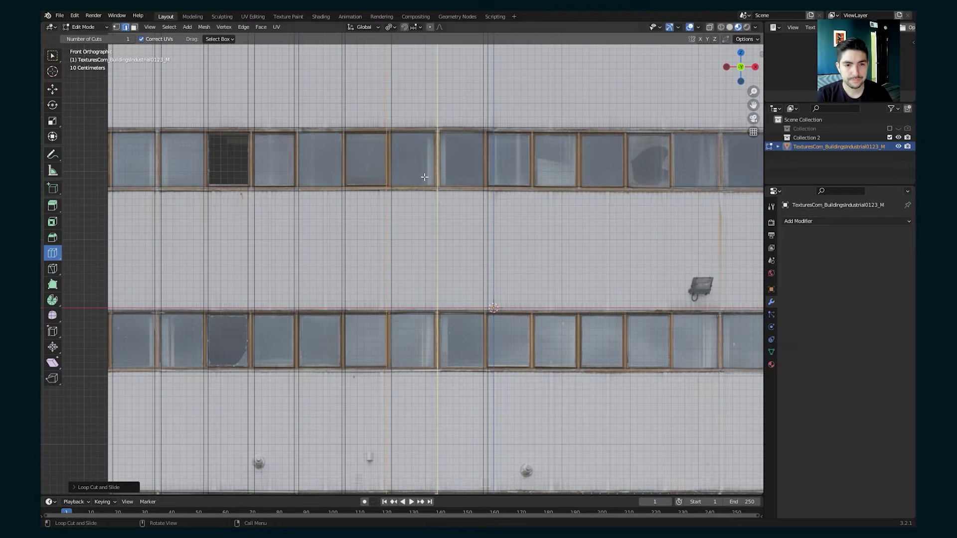
pyautogui.moveTo(437, 183); pyautogui.dragTo(435, 184)
# Step: Continue the vertical loop cuts along the window frames across the right half of the facade
pyautogui.keyDown('shift'); pyautogui.moveTo(438, 185); pyautogui.dragTo(341, 194, button='middle'); pyautogui.keyUp('shift')
pyautogui.moveTo(467, 194); pyautogui.dragTo(485, 194)
pyautogui.moveTo(540, 198); pyautogui.dragTo(573, 200)
pyautogui.moveTo(648, 201); pyautogui.dragTo(672, 200)
pyautogui.scroll(-3, 422, 309)
pyautogui.keyDown('shift'); pyautogui.moveTo(422, 309); pyautogui.dragTo(377, 225, button='middle'); pyautogui.keyUp('shift')
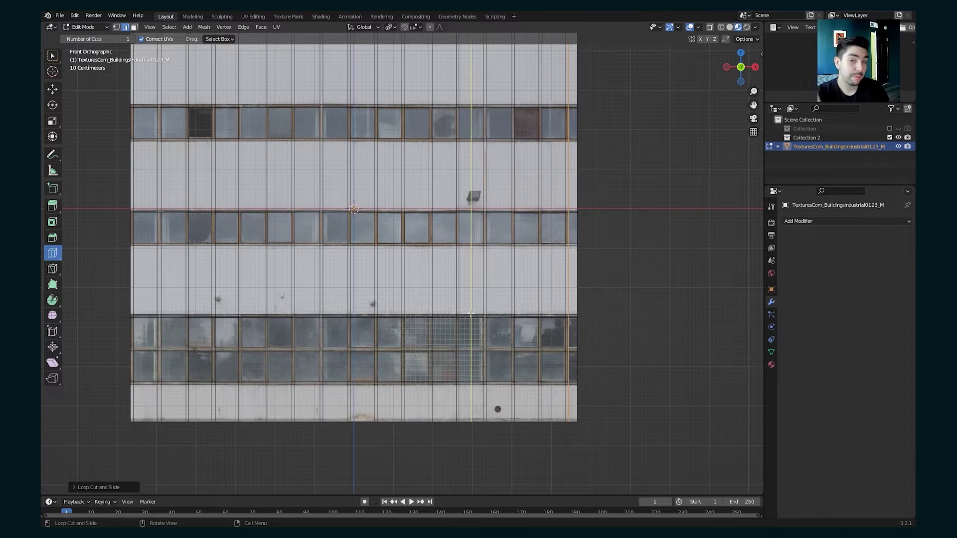
# Step: Add horizontal and vertical loop cuts enclosing the floodlight on the wall above the middle window row
pyautogui.keyDown('shift'); pyautogui.moveTo(427, 165); pyautogui.dragTo(426, 294, button='middle'); pyautogui.keyUp('shift')
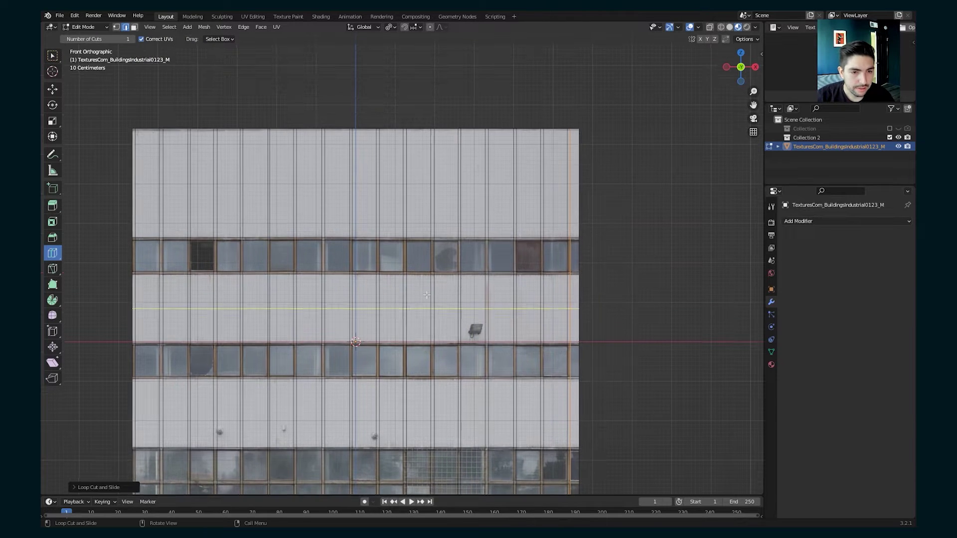
pyautogui.scroll(3, 427, 295)
pyautogui.keyDown('shift'); pyautogui.moveTo(443, 359); pyautogui.dragTo(424, 272, button='middle'); pyautogui.keyUp('shift')
pyautogui.scroll(5, 424, 271)
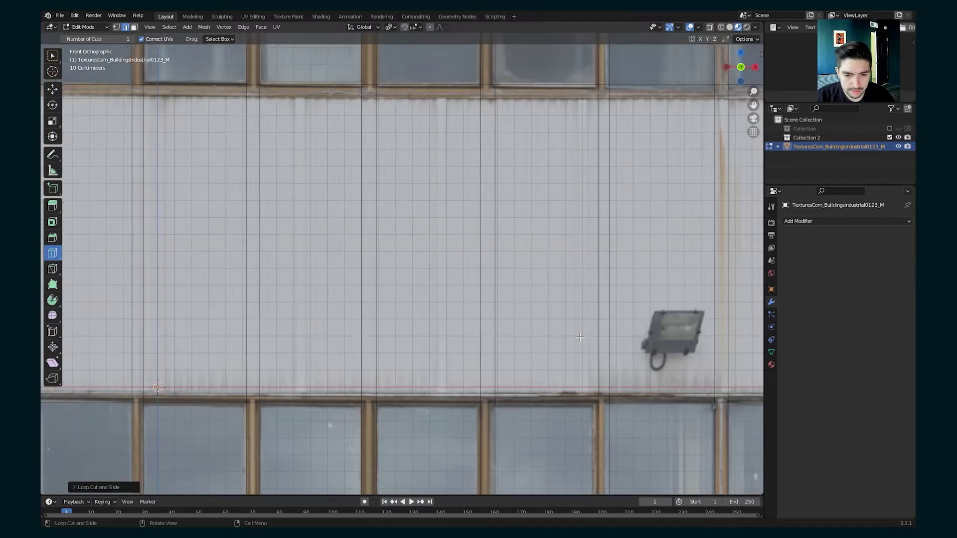
pyautogui.keyDown('shift'); pyautogui.moveTo(580, 339); pyautogui.dragTo(382, 169, button='middle'); pyautogui.keyUp('shift')
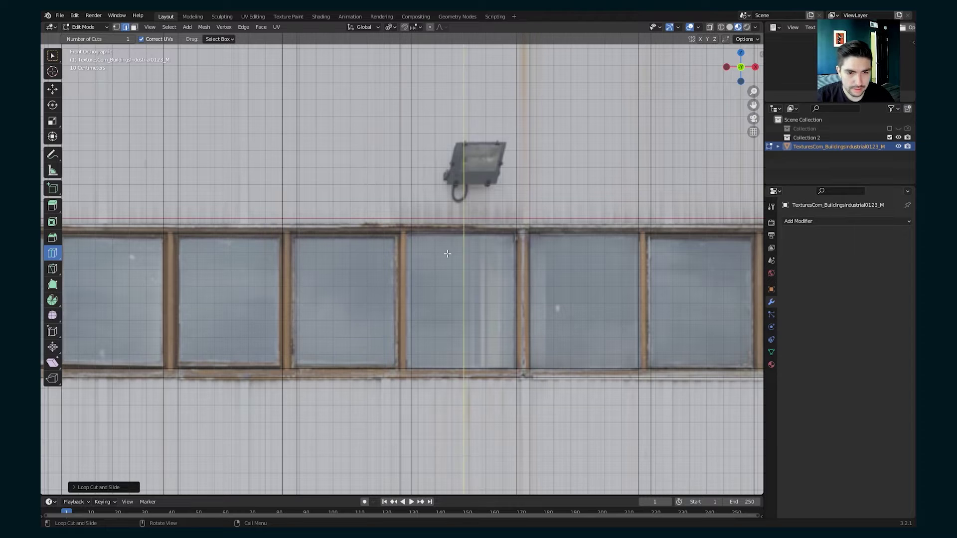
pyautogui.moveTo(465, 229); pyautogui.dragTo(511, 224)
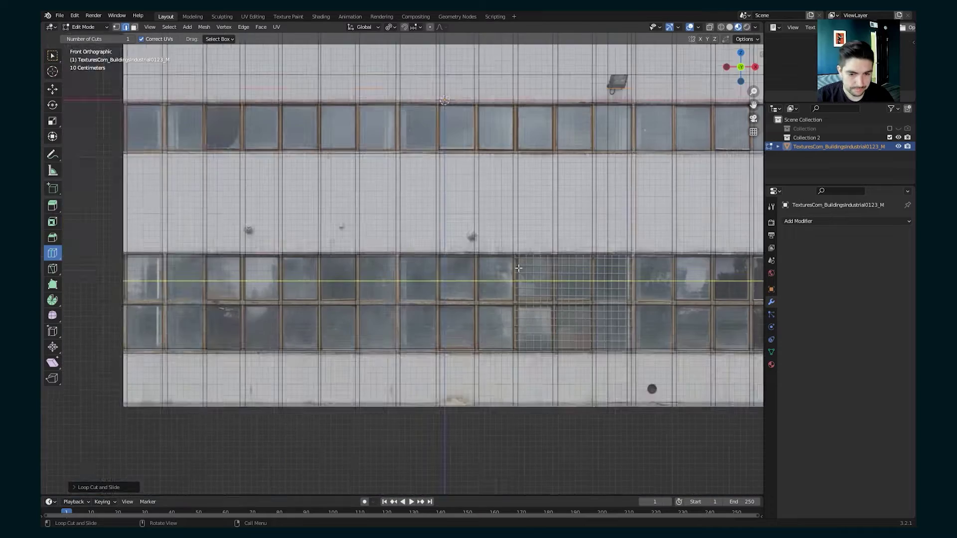
pyautogui.scroll(7, 615, 82)
pyautogui.press('Return')
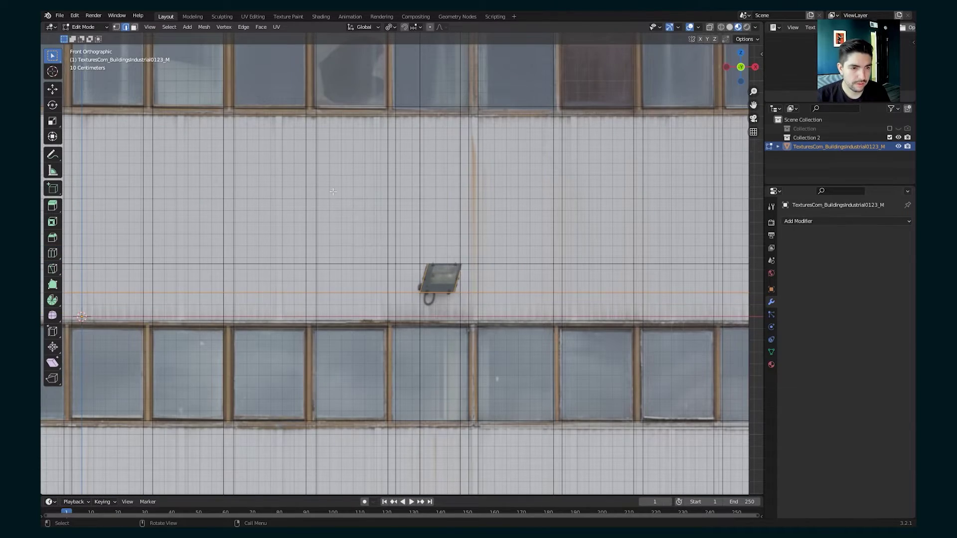
# Step: Select all faces of the top window row in face selection mode
pyautogui.scroll(-2, 307, 159)
pyautogui.keyDown('shift'); pyautogui.moveTo(307, 159); pyautogui.dragTo(439, 268, button='middle'); pyautogui.keyUp('shift')
pyautogui.scroll(-4, 411, 274)
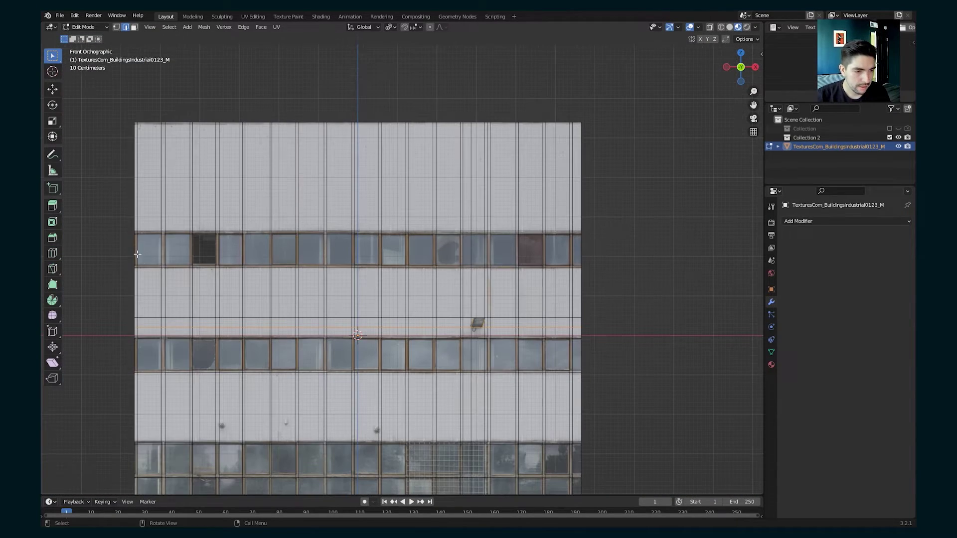
pyautogui.moveTo(232, 241); pyautogui.dragTo(595, 266)
pyautogui.click(133, 27)
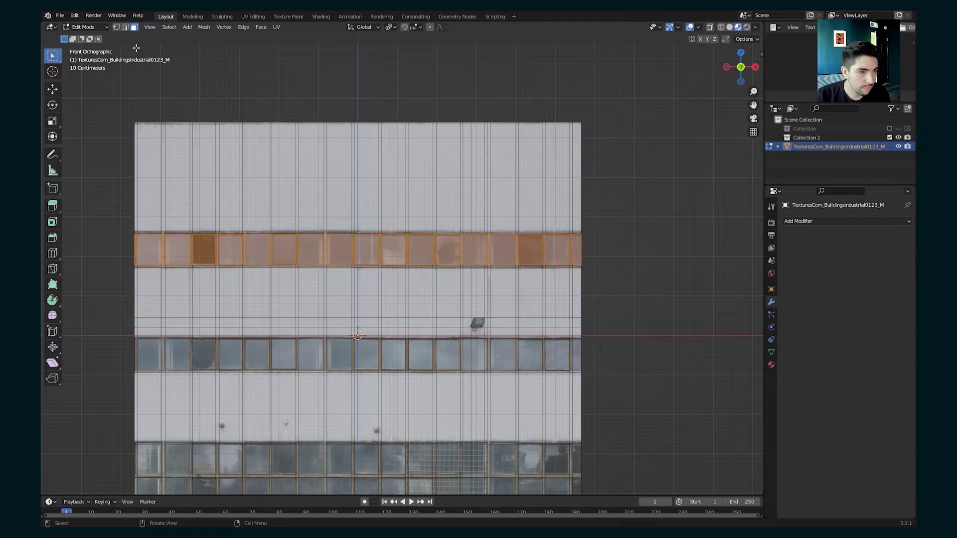
pyautogui.click(114, 230)
pyautogui.moveTo(125, 233); pyautogui.dragTo(599, 266)
# Step: Add the faces of the middle window row and the lowest window band to the selection
pyautogui.keyDown('shift'); pyautogui.moveTo(286, 323); pyautogui.dragTo(296, 237, button='middle'); pyautogui.keyUp('shift')
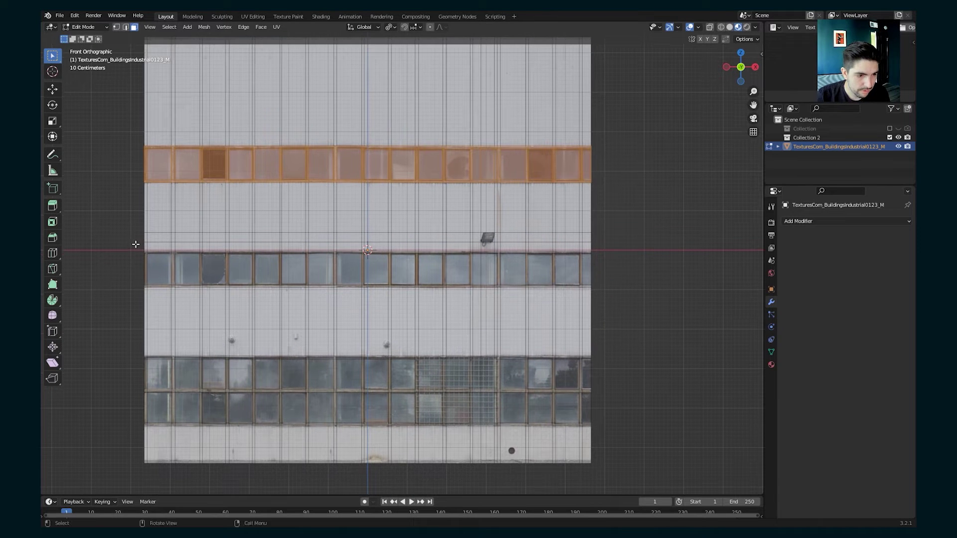
pyautogui.keyDown('shift'); pyautogui.moveTo(132, 253); pyautogui.dragTo(634, 286); pyautogui.keyUp('shift')
pyautogui.scroll(2, 634, 286)
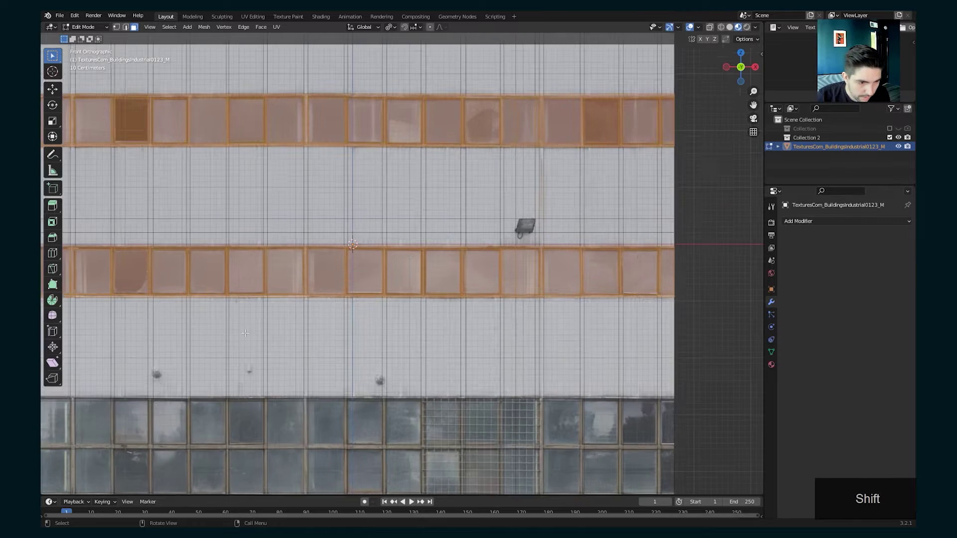
pyautogui.keyDown('shift'); pyautogui.moveTo(201, 401); pyautogui.dragTo(333, 229, button='middle'); pyautogui.keyUp('shift')
pyautogui.keyDown('shift'); pyautogui.moveTo(240, 257); pyautogui.dragTo(142, 240, button='middle'); pyautogui.keyUp('shift')
pyautogui.scroll(-1, 142, 241)
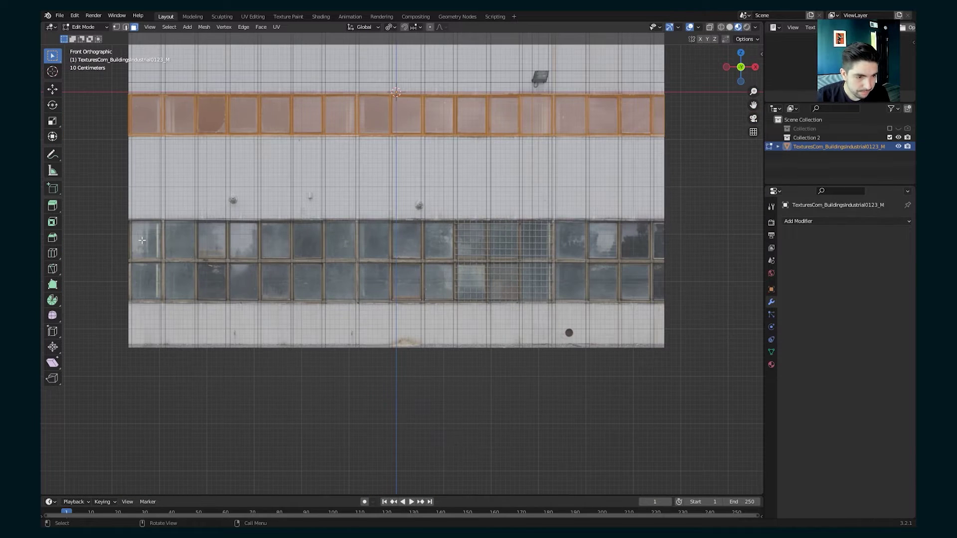
pyautogui.moveTo(228, 257); pyautogui.dragTo(711, 303)
# Step: Extrude the selected window rows slightly inward to recess them into the facade
pyautogui.scroll(2, 711, 303)
pyautogui.moveTo(498, 279); pyautogui.dragTo(371, 269, button='middle')
pyautogui.press('e')
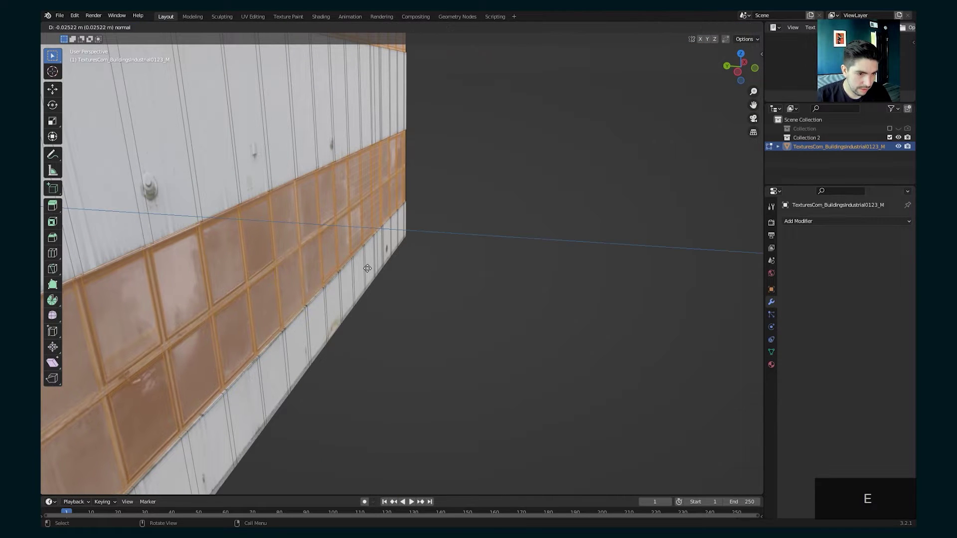
pyautogui.click(364, 268)
pyautogui.moveTo(364, 268); pyautogui.dragTo(439, 258, button='middle')
pyautogui.click(227, 205)
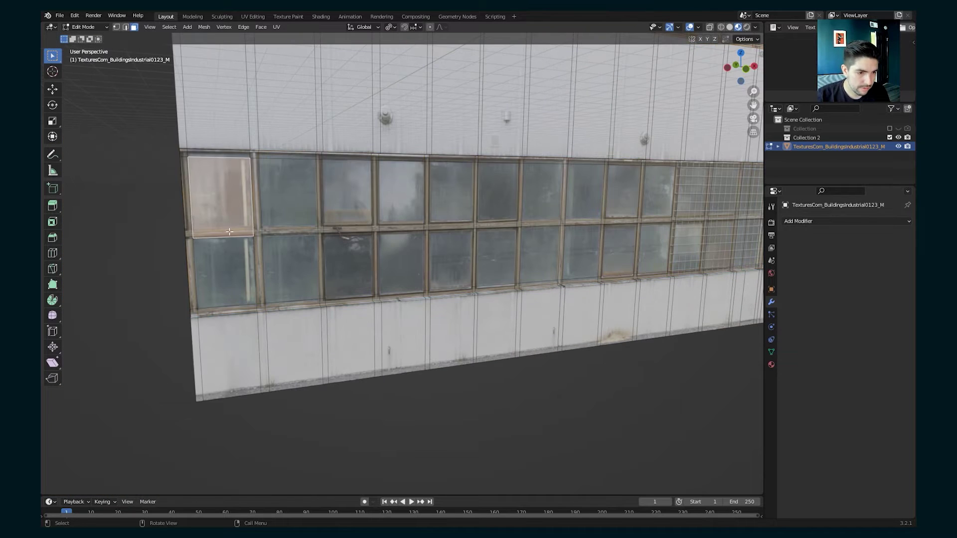
pyautogui.keyDown('shift'); pyautogui.click(225, 264); pyautogui.keyUp('shift')
pyautogui.click(280, 219)
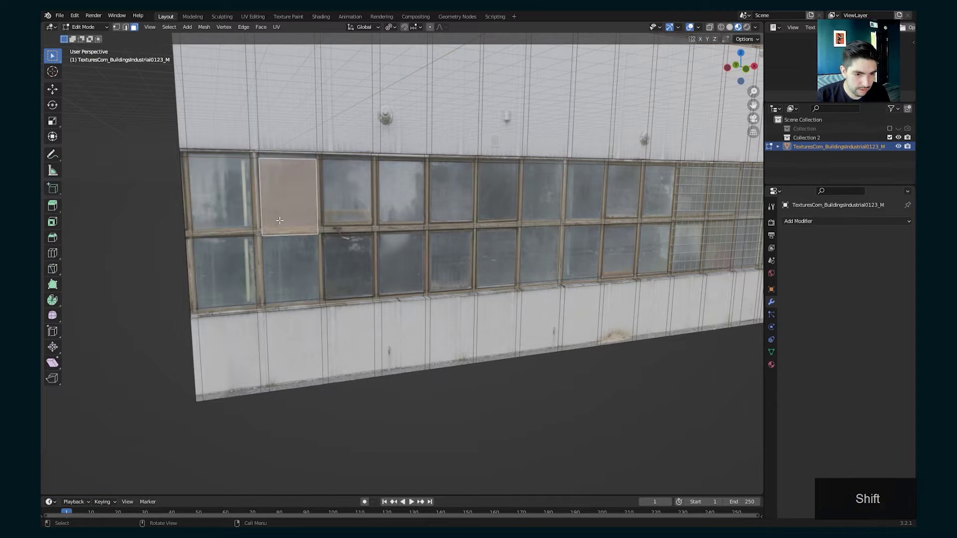
# Step: Add a horizontal loop cut along the upper edge of the middle frame in the lowest window band and return to face selection
pyautogui.moveTo(197, 233); pyautogui.dragTo(185, 259)
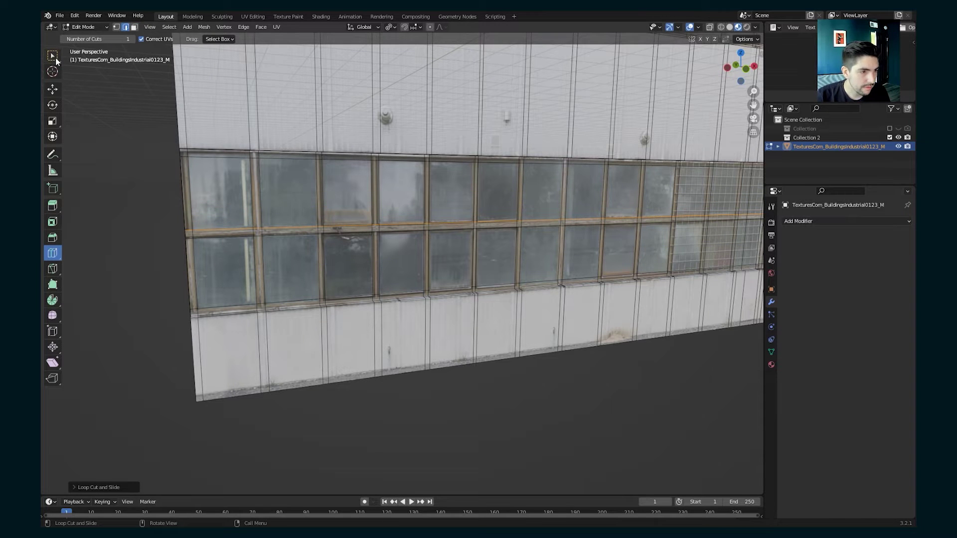
pyautogui.click(52, 55)
pyautogui.click(134, 27)
# Step: Select all glass panes in both rows of the lowest window band, from the facade's outer edge up to the gridded windows
pyautogui.click(220, 195)
pyautogui.keyDown('shift'); pyautogui.click(225, 272); pyautogui.keyUp('shift')
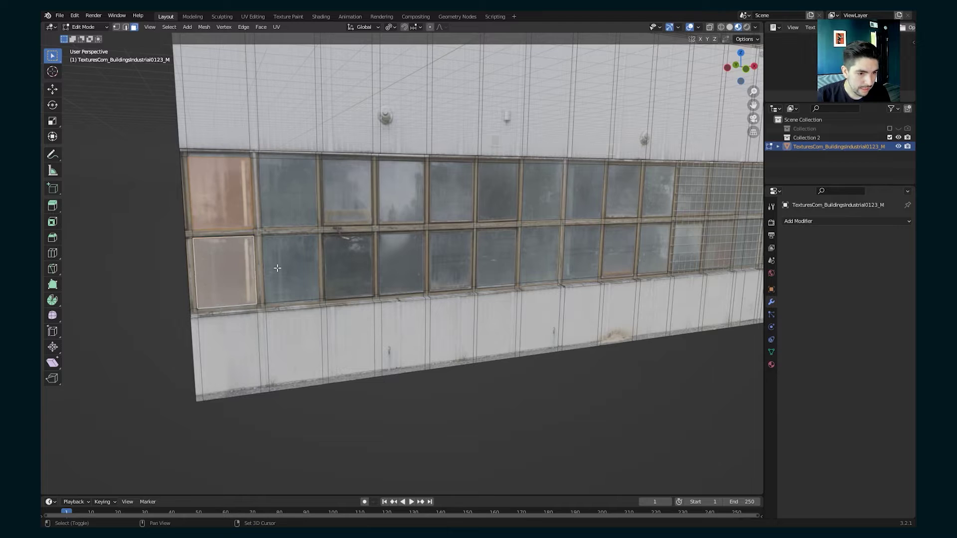
pyautogui.keyDown('shift'); pyautogui.click(291, 269); pyautogui.keyUp('shift')
pyautogui.keyDown('shift'); pyautogui.click(289, 195); pyautogui.keyUp('shift')
pyautogui.keyDown('shift'); pyautogui.click(347, 195); pyautogui.keyUp('shift')
pyautogui.keyDown('shift'); pyautogui.click(351, 264); pyautogui.keyUp('shift')
pyautogui.keyDown('shift'); pyautogui.click(402, 262); pyautogui.keyUp('shift')
pyautogui.keyDown('shift'); pyautogui.click(401, 194); pyautogui.keyUp('shift')
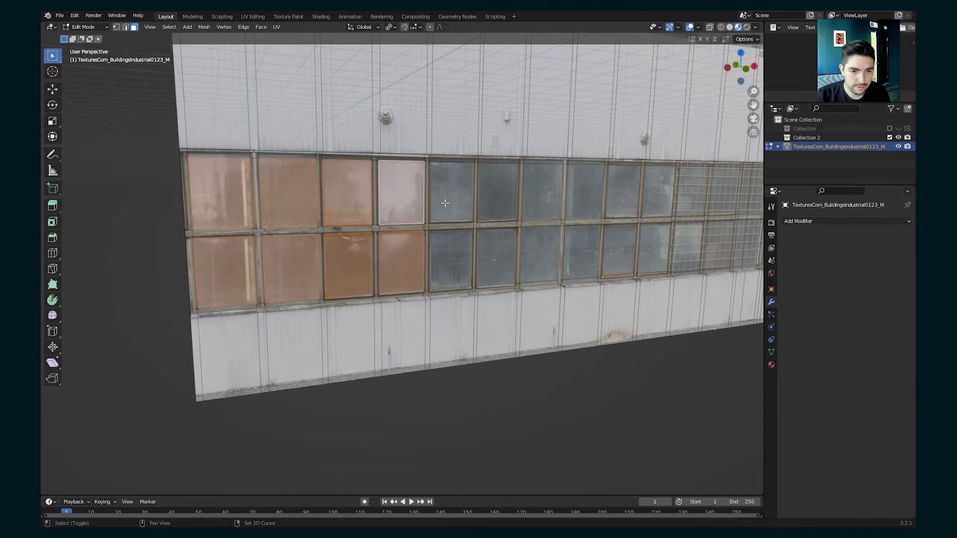
pyautogui.keyDown('shift'); pyautogui.click(445, 203); pyautogui.keyUp('shift')
pyautogui.keyDown('shift'); pyautogui.click(451, 259); pyautogui.keyUp('shift')
pyautogui.keyDown('shift'); pyautogui.click(497, 192); pyautogui.keyUp('shift')
pyautogui.keyDown('shift'); pyautogui.click(493, 254); pyautogui.keyUp('shift')
pyautogui.keyDown('shift'); pyautogui.click(542, 192); pyautogui.keyUp('shift')
pyautogui.keyDown('shift'); pyautogui.click(536, 251); pyautogui.keyUp('shift')
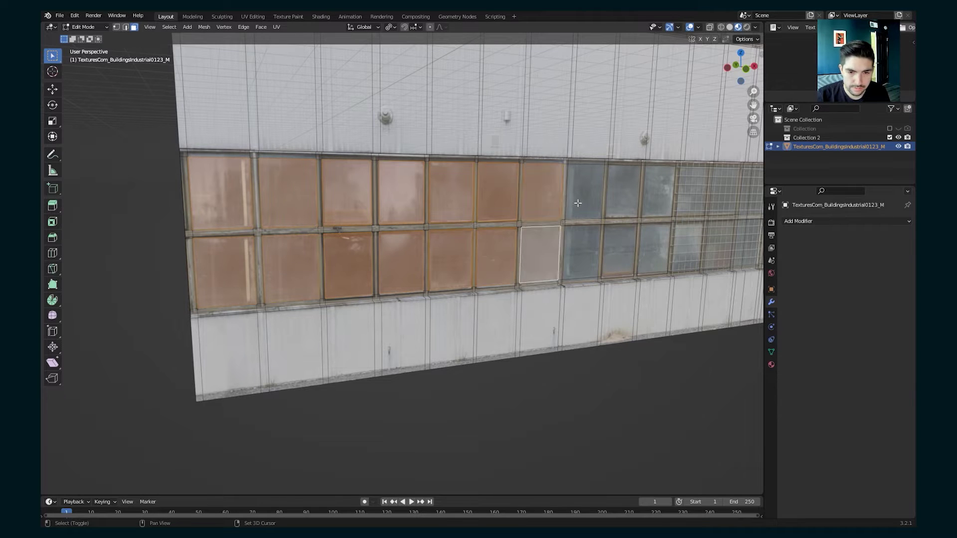
pyautogui.keyDown('shift'); pyautogui.click(578, 203); pyautogui.keyUp('shift')
pyautogui.keyDown('shift'); pyautogui.click(582, 251); pyautogui.keyUp('shift')
pyautogui.keyDown('shift'); pyautogui.click(623, 192); pyautogui.keyUp('shift')
pyautogui.keyDown('shift'); pyautogui.click(619, 249); pyautogui.keyUp('shift')
pyautogui.keyDown('shift'); pyautogui.click(658, 192); pyautogui.keyUp('shift')
pyautogui.keyDown('shift'); pyautogui.click(654, 248); pyautogui.keyUp('shift')
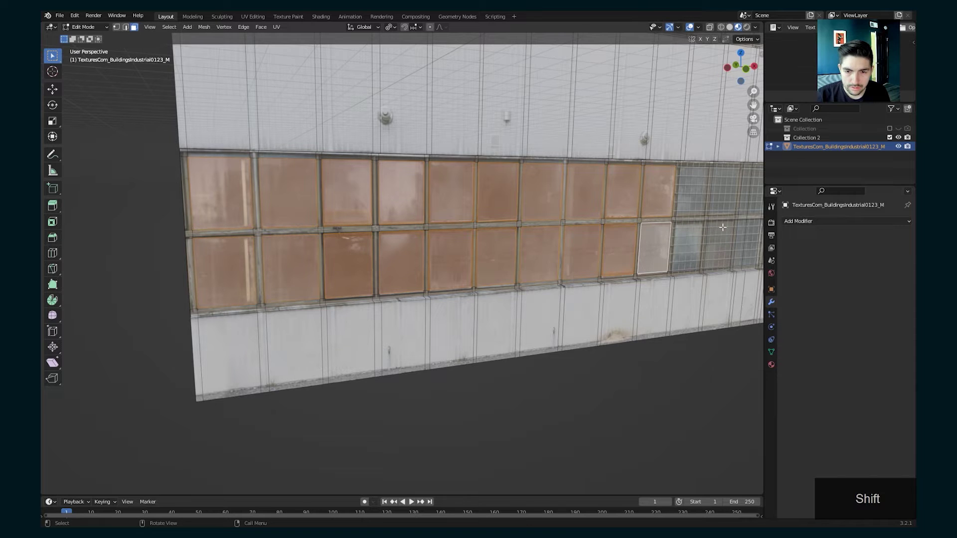
# Step: Add the panes in both rows beyond the gridded windows of the lowest band to the selection, leaving the gridded ones out
pyautogui.keyDown('shift'); pyautogui.moveTo(723, 227); pyautogui.dragTo(319, 221, button='middle'); pyautogui.keyUp('shift')
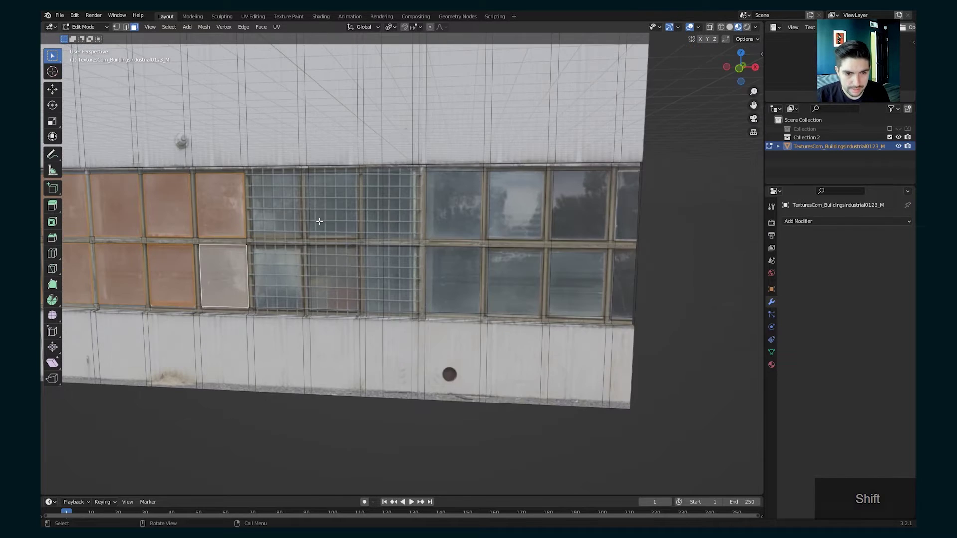
pyautogui.scroll(1, 386, 208)
pyautogui.keyDown('shift'); pyautogui.click(468, 210); pyautogui.keyUp('shift')
pyautogui.keyDown('shift'); pyautogui.click(466, 282); pyautogui.keyUp('shift')
pyautogui.keyDown('shift'); pyautogui.click(542, 199); pyautogui.keyUp('shift')
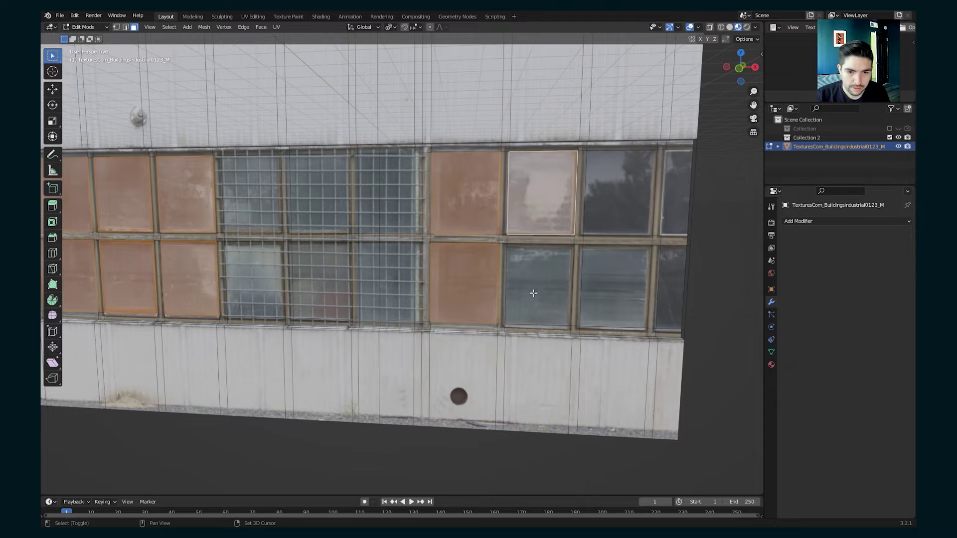
pyautogui.keyDown('shift'); pyautogui.click(541, 282); pyautogui.keyUp('shift')
pyautogui.keyDown('shift'); pyautogui.click(618, 194); pyautogui.keyUp('shift')
pyautogui.keyDown('shift'); pyautogui.click(629, 284); pyautogui.keyUp('shift')
pyautogui.keyDown('shift'); pyautogui.click(671, 215); pyautogui.keyUp('shift')
pyautogui.keyDown('shift'); pyautogui.click(666, 282); pyautogui.keyUp('shift')
pyautogui.scroll(-2, 598, 278)
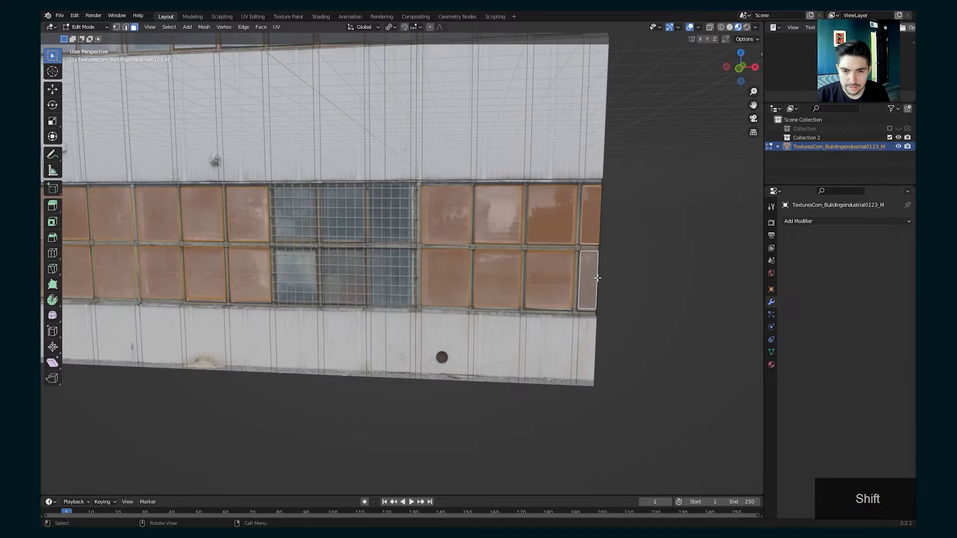
# Step: Add every glass pane of the middle window row to the face selection
pyautogui.moveTo(374, 258); pyautogui.dragTo(425, 260, button='middle')
pyautogui.keyDown('shift'); pyautogui.scroll(5, 433, 250); pyautogui.keyUp('shift')
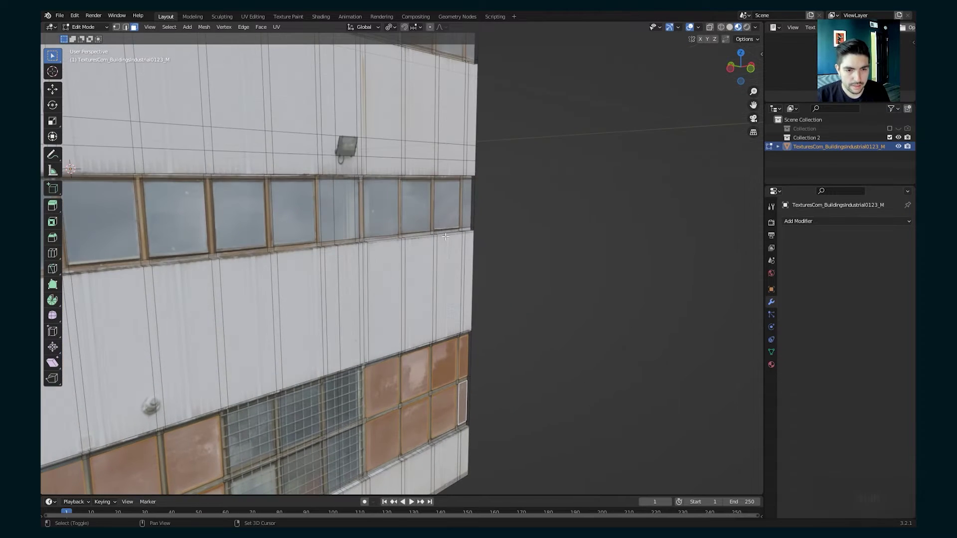
pyautogui.keyDown('shift'); pyautogui.click(466, 204); pyautogui.keyUp('shift')
pyautogui.keyDown('shift'); pyautogui.click(446, 205); pyautogui.keyUp('shift')
pyautogui.keyDown('shift'); pyautogui.click(419, 208); pyautogui.keyUp('shift')
pyautogui.keyDown('shift'); pyautogui.click(381, 207); pyautogui.keyUp('shift')
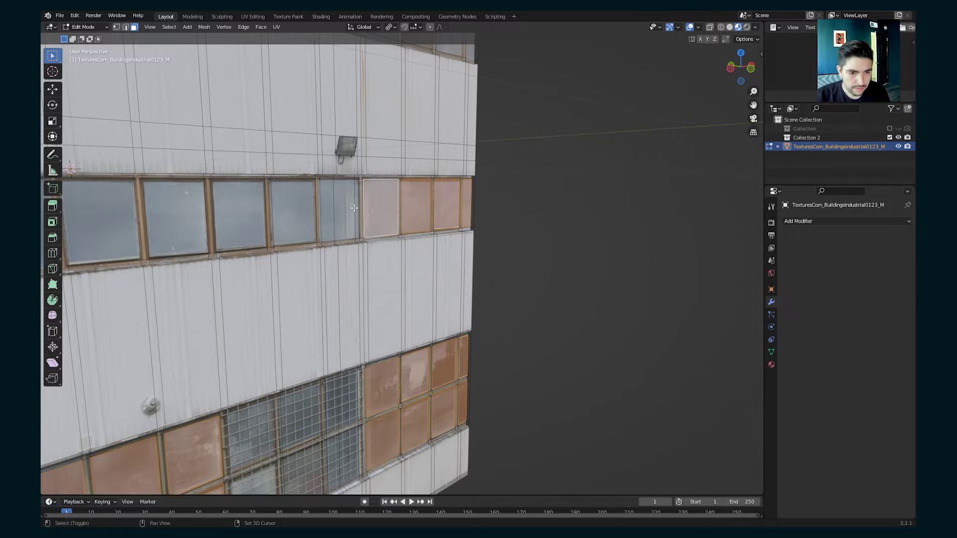
pyautogui.keyDown('shift'); pyautogui.click(344, 209); pyautogui.keyUp('shift')
pyautogui.keyDown('shift'); pyautogui.click(296, 209); pyautogui.keyUp('shift')
pyautogui.moveTo(327, 203); pyautogui.dragTo(480, 176, button='middle')
pyautogui.scroll(2, 318, 204)
pyautogui.keyDown('shift'); pyautogui.click(346, 185); pyautogui.keyUp('shift')
pyautogui.keyDown('shift'); pyautogui.click(280, 185); pyautogui.keyUp('shift')
pyautogui.keyDown('shift'); pyautogui.click(361, 177); pyautogui.keyUp('shift')
pyautogui.keyDown('shift'); pyautogui.click(283, 175); pyautogui.keyUp('shift')
pyautogui.keyDown('shift'); pyautogui.click(220, 174); pyautogui.keyUp('shift')
pyautogui.keyDown('shift'); pyautogui.moveTo(134, 174); pyautogui.dragTo(518, 188, button='middle'); pyautogui.keyUp('shift')
pyautogui.keyDown('shift'); pyautogui.click(306, 194); pyautogui.keyUp('shift')
pyautogui.scroll(-2, 299, 196)
# Step: Add the glass panes of the top window row to the face selection
pyautogui.keyDown('shift'); pyautogui.moveTo(150, 164); pyautogui.dragTo(136, 399, button='middle'); pyautogui.keyUp('shift')
pyautogui.keyDown('shift'); pyautogui.click(261, 262); pyautogui.keyUp('shift')
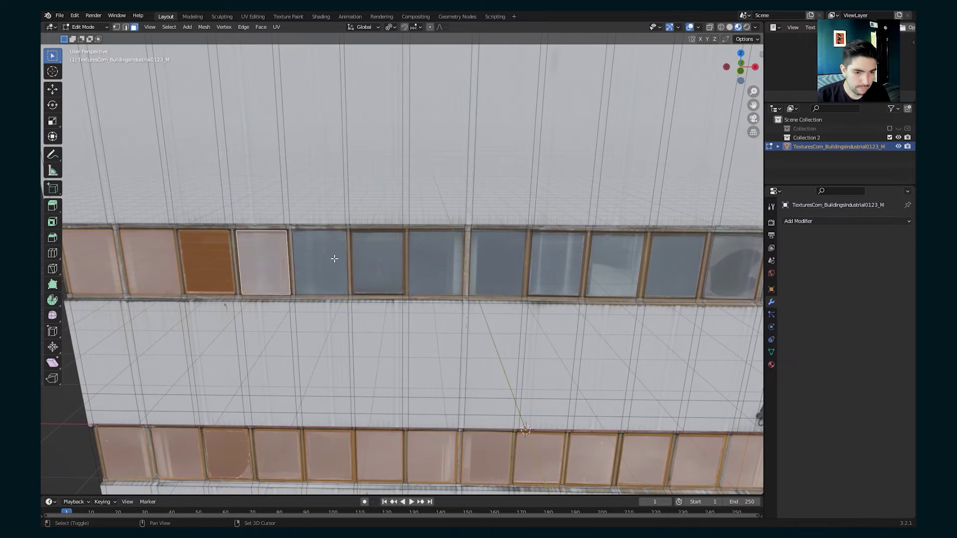
pyautogui.keyDown('shift'); pyautogui.click(324, 259); pyautogui.keyUp('shift')
pyautogui.keyDown('shift'); pyautogui.click(718, 274); pyautogui.keyUp('shift')
# Step: Extrude the selected glass panes slightly inward behind their frames and return to Object Mode
pyautogui.moveTo(701, 276); pyautogui.dragTo(397, 325, button='middle')
pyautogui.press('e')
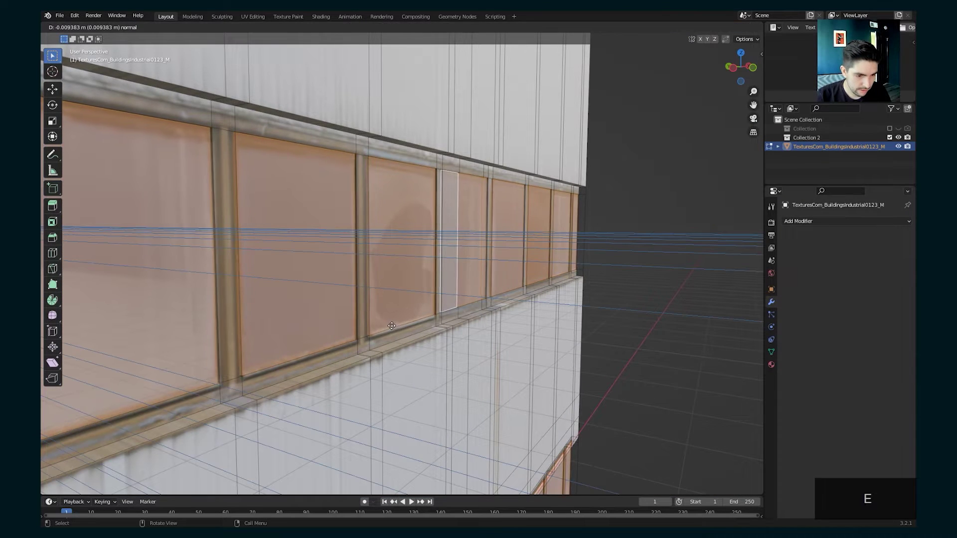
pyautogui.click(245, 300)
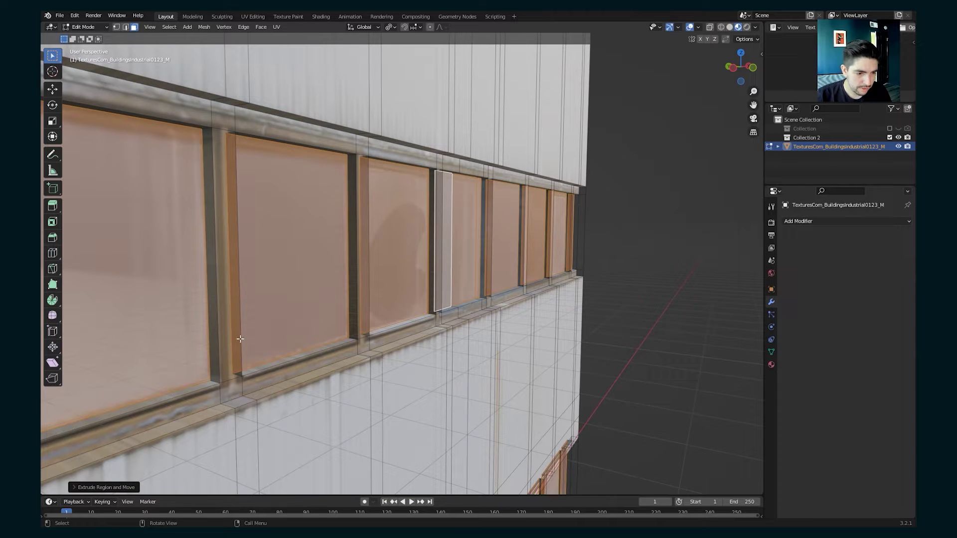
pyautogui.press('Tab')
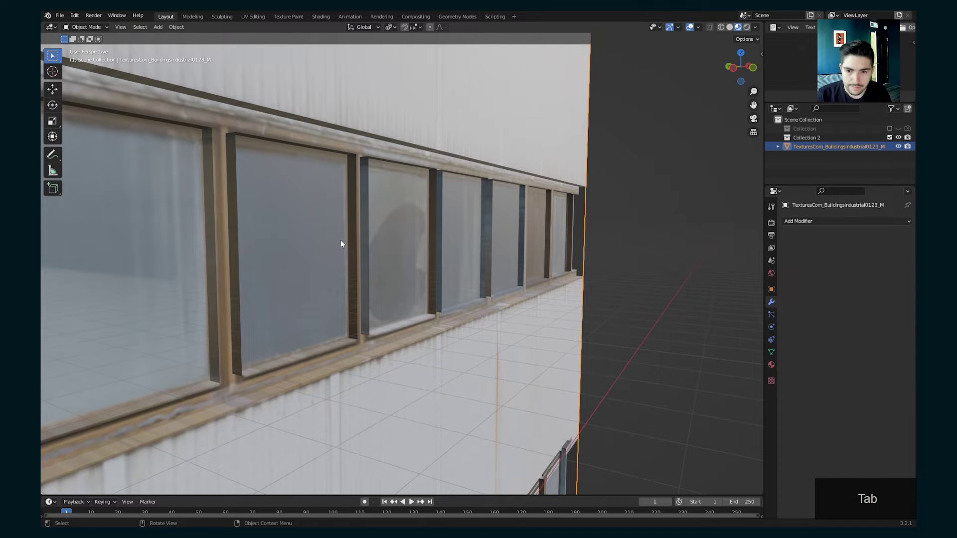
# Step: Set the facade material's viewport blend mode to Opaque
pyautogui.click(771, 363)
pyautogui.scroll(-10, 808, 349)
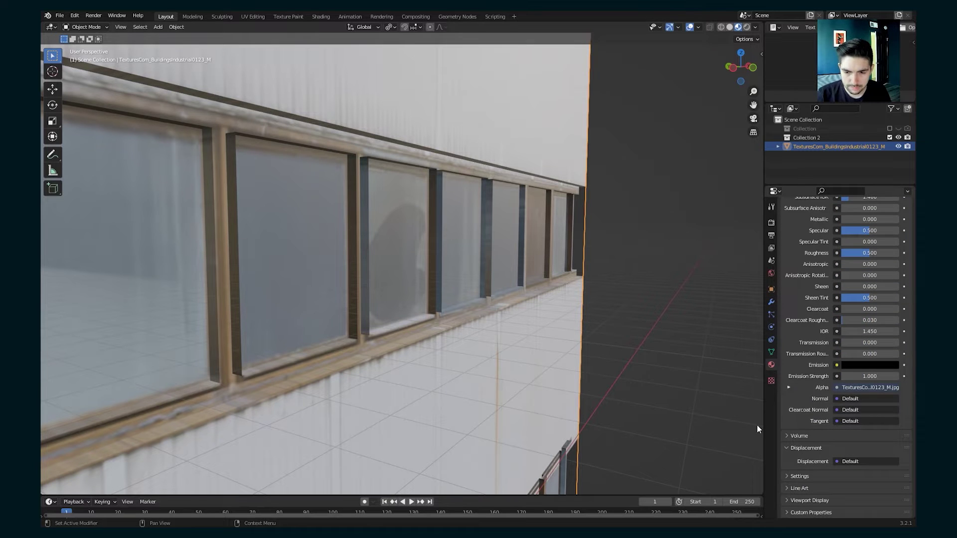
pyautogui.click(785, 476)
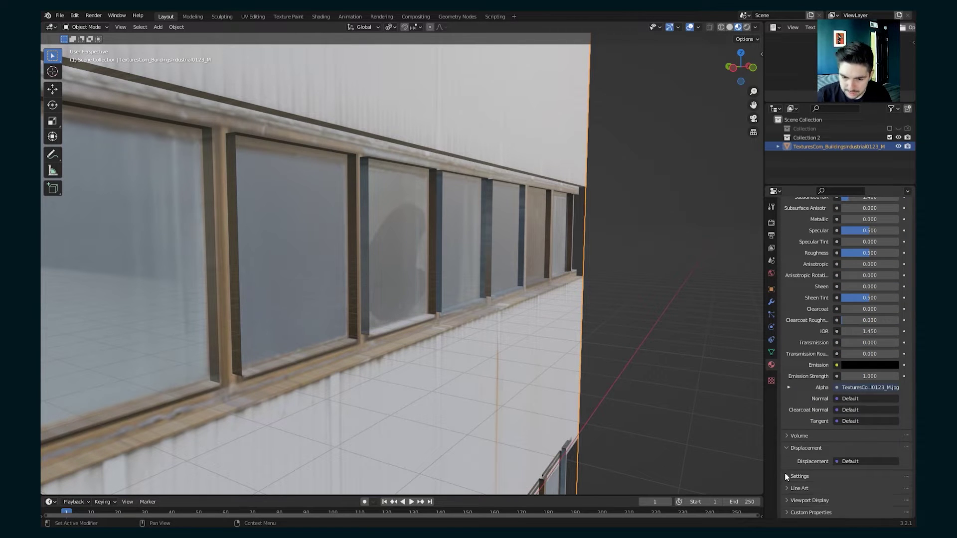
pyautogui.scroll(-4, 784, 473)
pyautogui.scroll(-2, 814, 465)
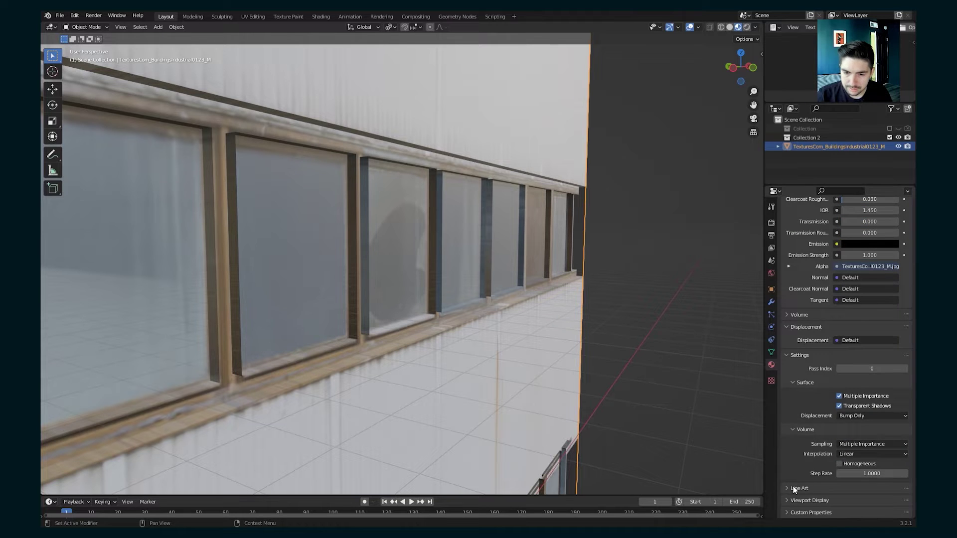
pyautogui.click(786, 500)
pyautogui.scroll(-7, 791, 492)
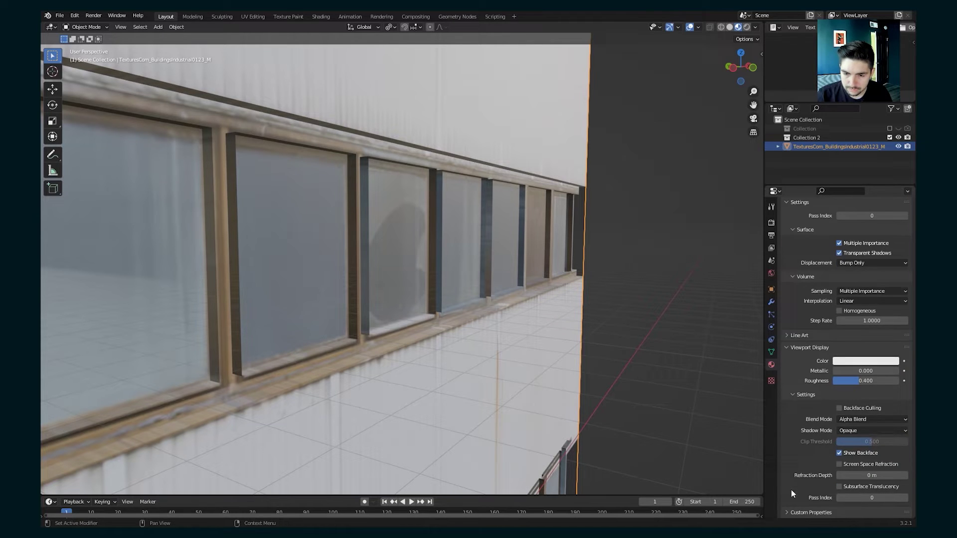
pyautogui.click(852, 421)
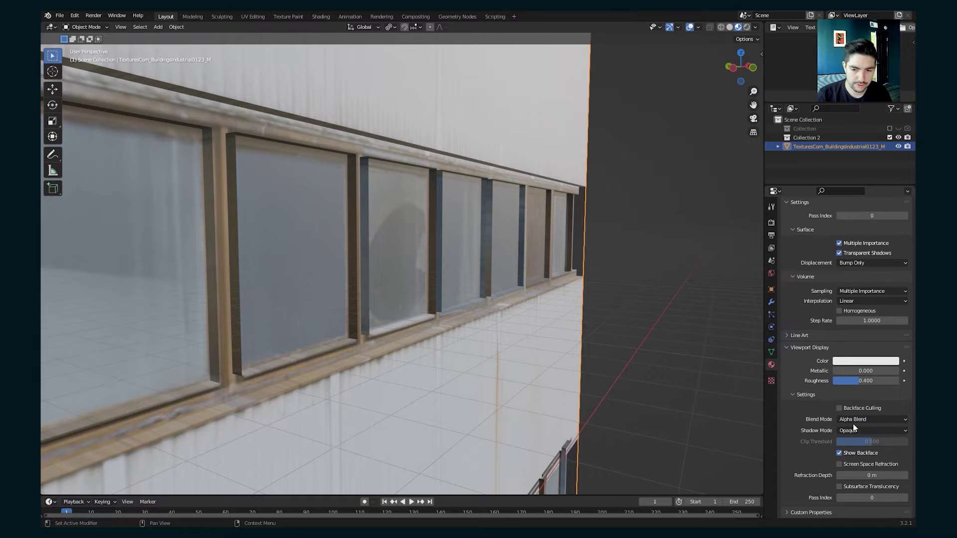
pyautogui.click(857, 422)
pyautogui.click(854, 430)
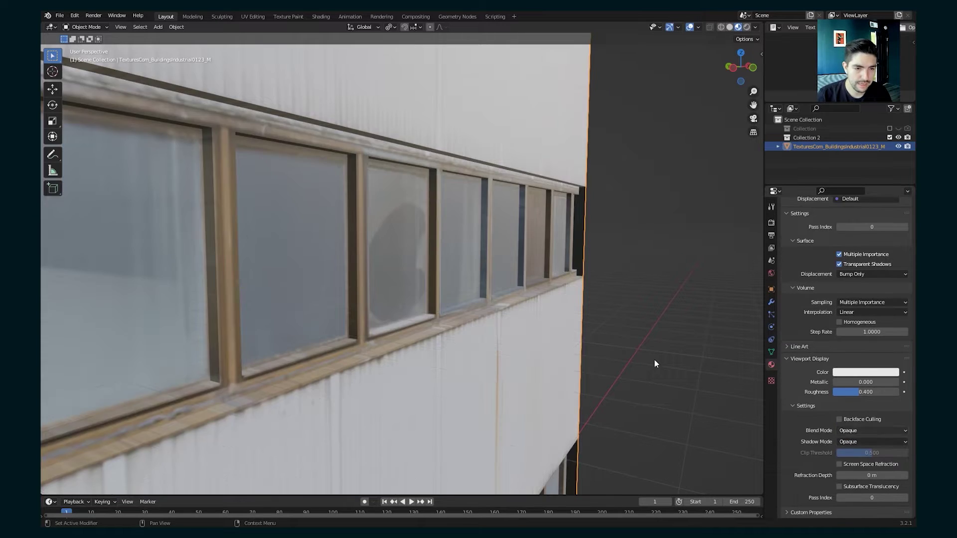
# Step: Extrude the floodlight face above the middle window row outward from the wall and return to Object Mode
pyautogui.moveTo(338, 264); pyautogui.dragTo(300, 330, button='middle')
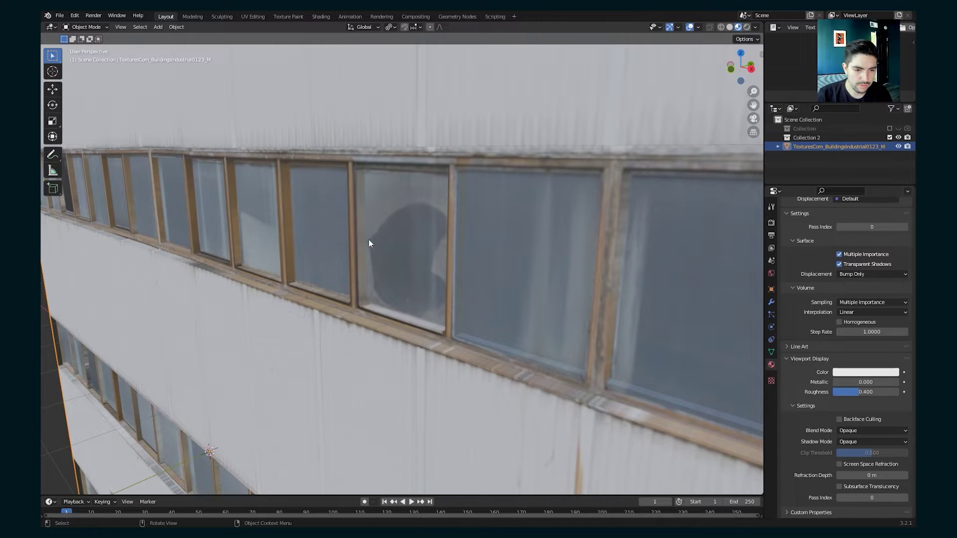
pyautogui.moveTo(271, 285); pyautogui.dragTo(333, 269, button='middle')
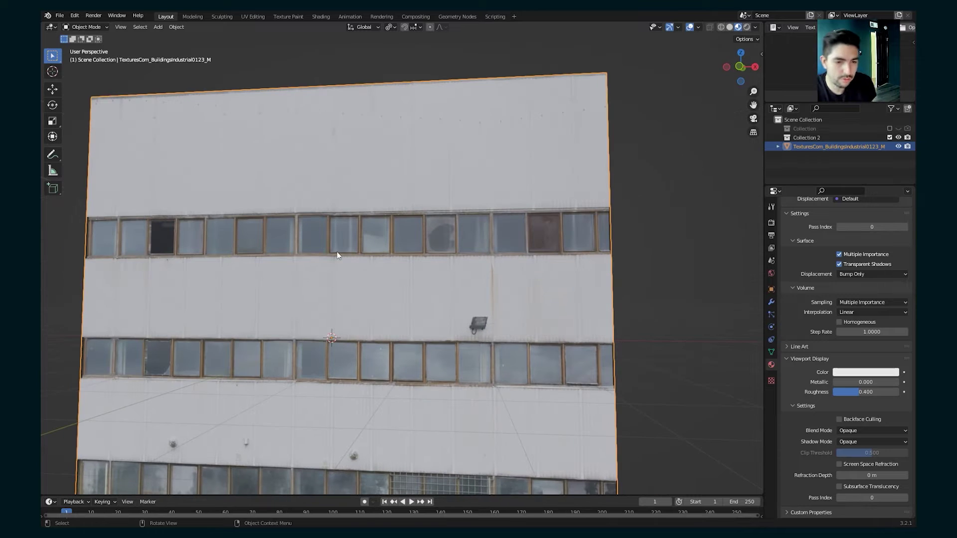
pyautogui.scroll(-2, 440, 331)
pyautogui.scroll(5, 440, 331)
pyautogui.moveTo(467, 288); pyautogui.dragTo(599, 339, button='middle')
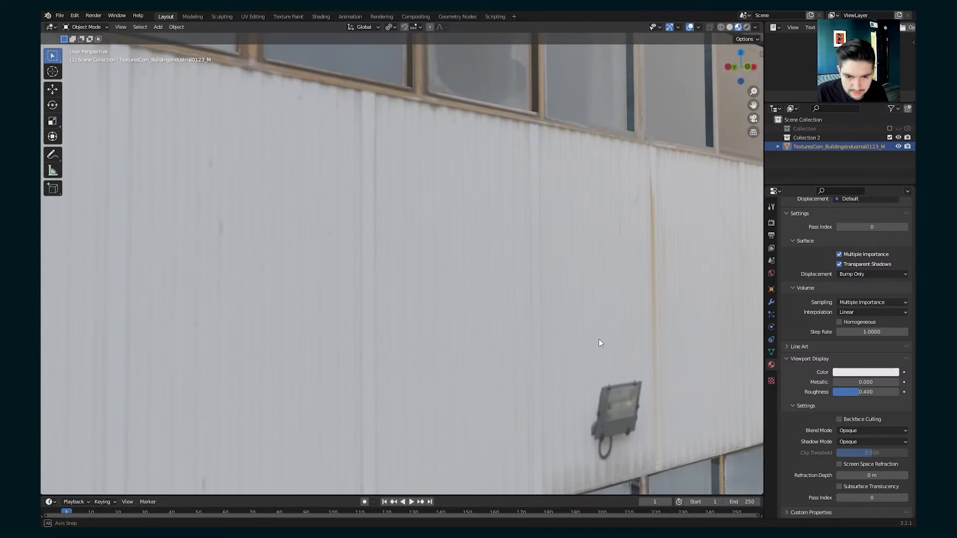
pyautogui.press('Tab')
pyautogui.keyDown('shift'); pyautogui.moveTo(617, 404); pyautogui.dragTo(539, 285, button='middle'); pyautogui.keyUp('shift')
pyautogui.click(539, 285)
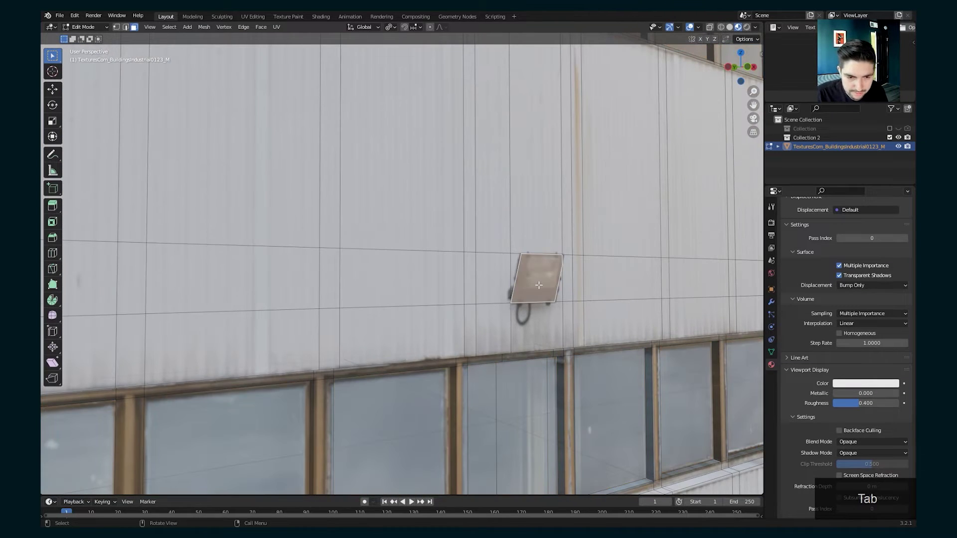
pyautogui.press('e')
pyautogui.click(555, 288)
pyautogui.press('Tab')
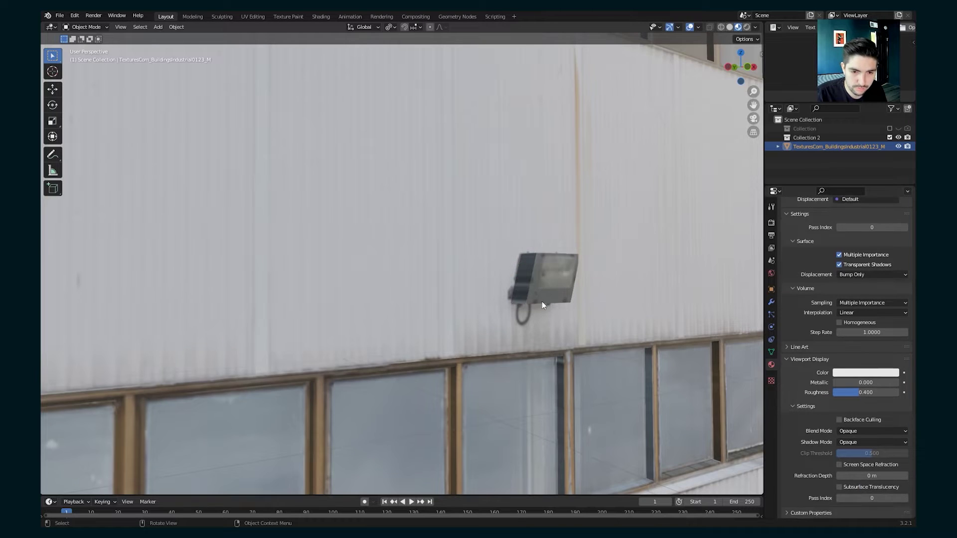
# Step: In front view, cut a closed polygonal outline around the round wall lamp above the lowest window band with the Knife tool
pyautogui.scroll(-8, 510, 321)
pyautogui.keyDown('shift'); pyautogui.moveTo(463, 352); pyautogui.dragTo(611, 251, button='middle'); pyautogui.keyUp('shift')
pyautogui.scroll(3, 303, 316)
pyautogui.keyDown('shift'); pyautogui.moveTo(303, 318); pyautogui.dragTo(435, 282, button='middle'); pyautogui.keyUp('shift')
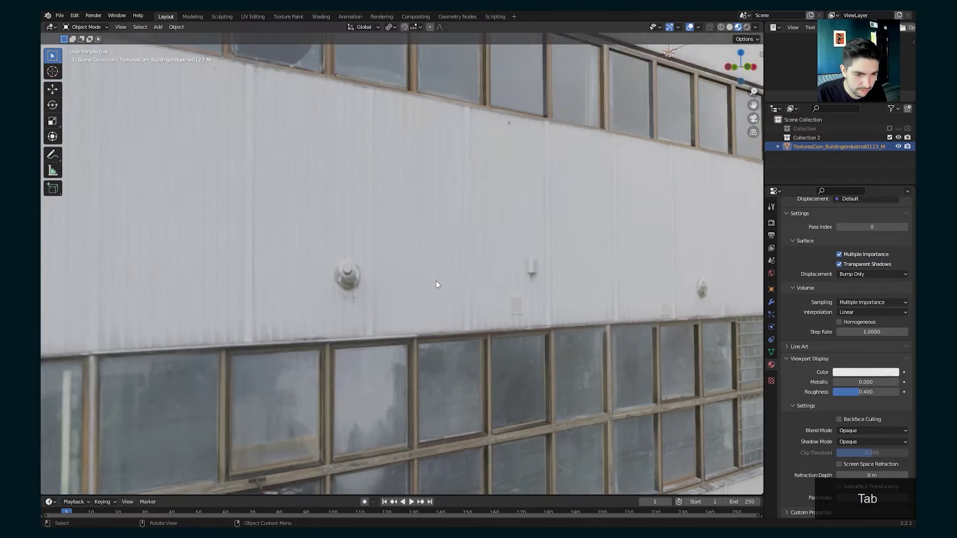
pyautogui.click(734, 69)
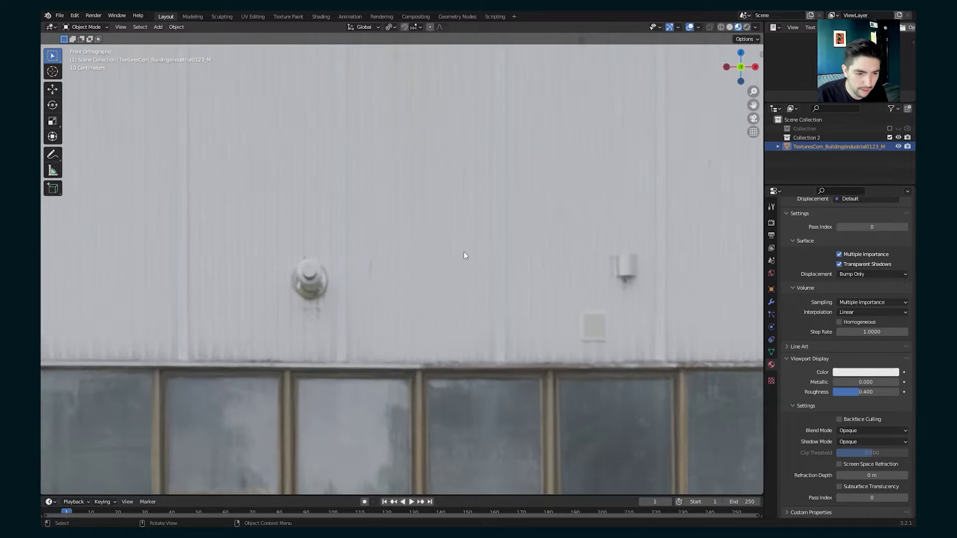
pyautogui.scroll(1, 352, 260)
pyautogui.press('Tab')
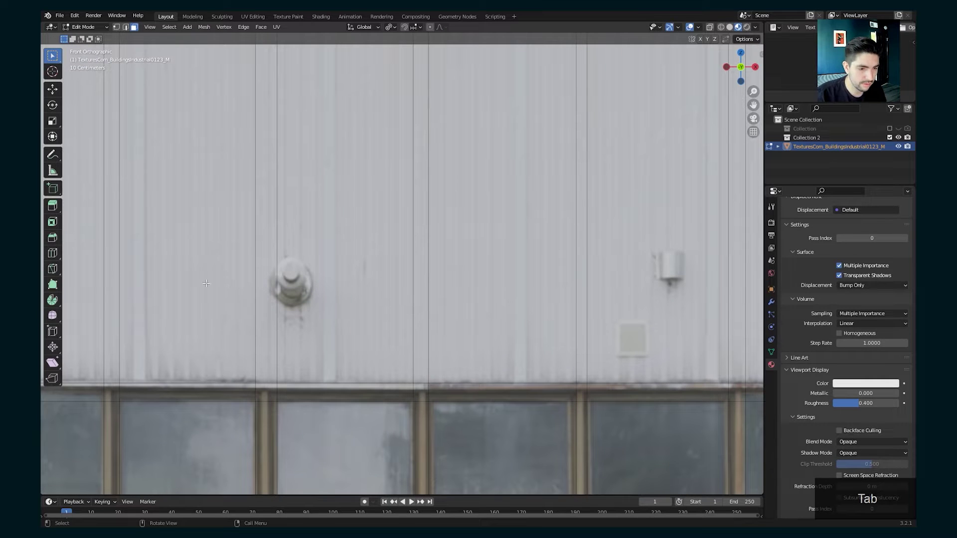
pyautogui.click(55, 268)
pyautogui.click(269, 294)
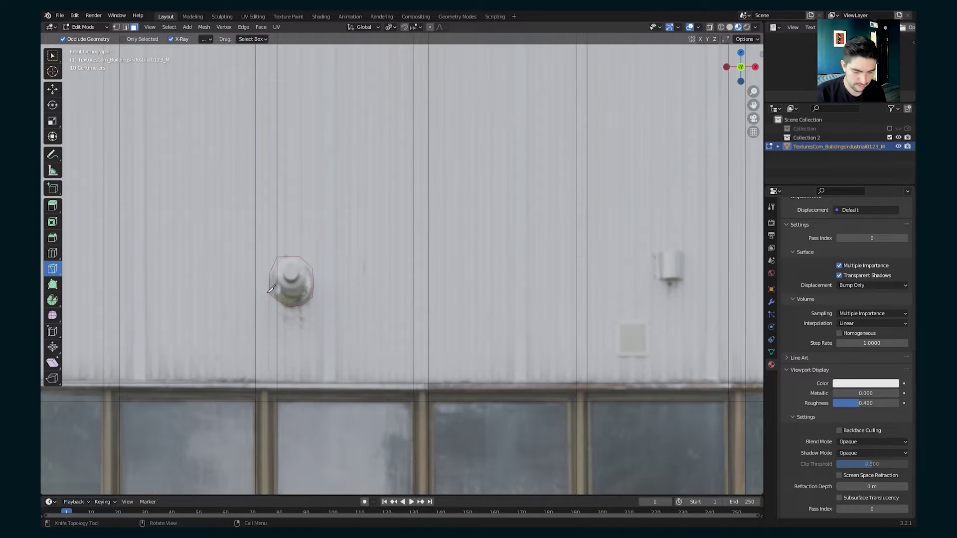
# Step: Knife-cut closed four-sided outlines around the pale square plate and the small cylindrical fixture above it
pyautogui.moveTo(622, 314); pyautogui.dragTo(225, 282, button='middle')
pyautogui.click(220, 288)
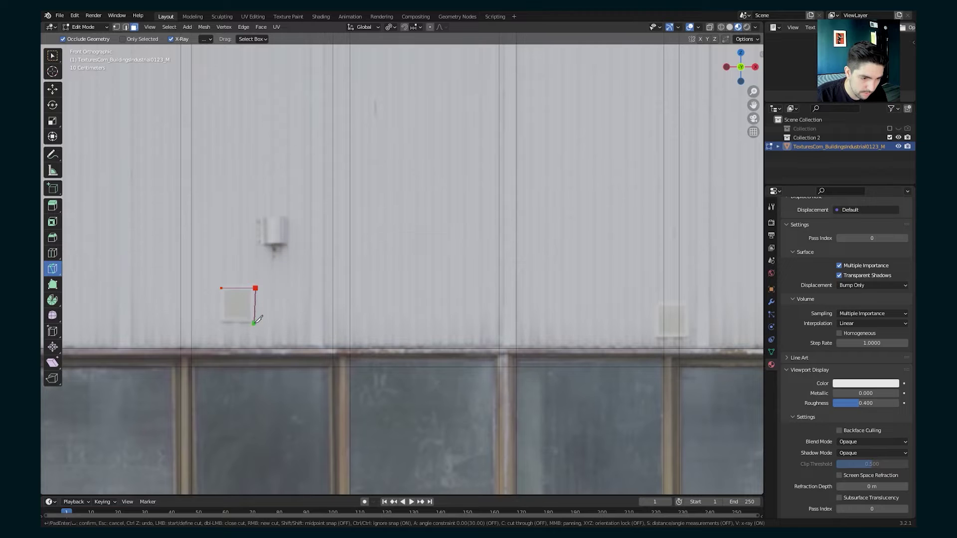
pyautogui.press('Return')
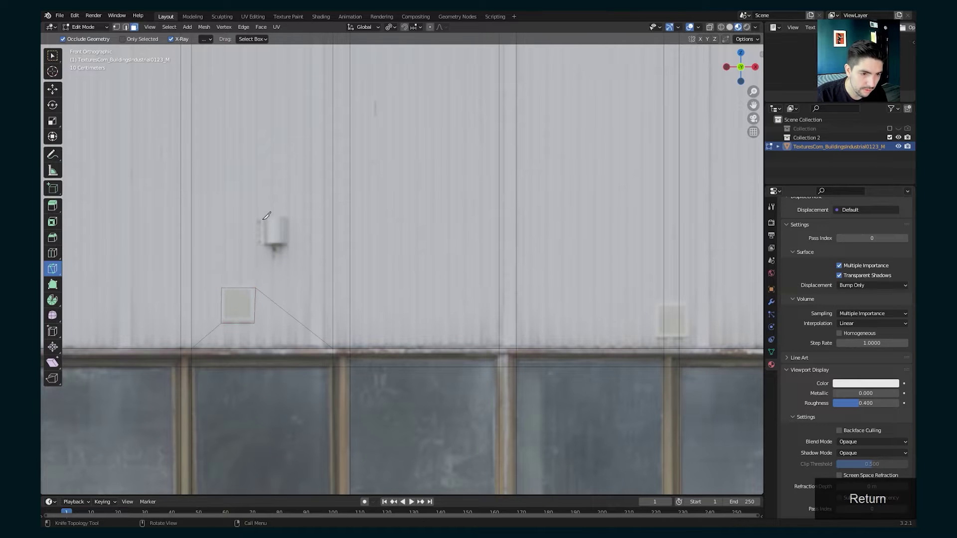
pyautogui.click(258, 219)
pyautogui.click(258, 243)
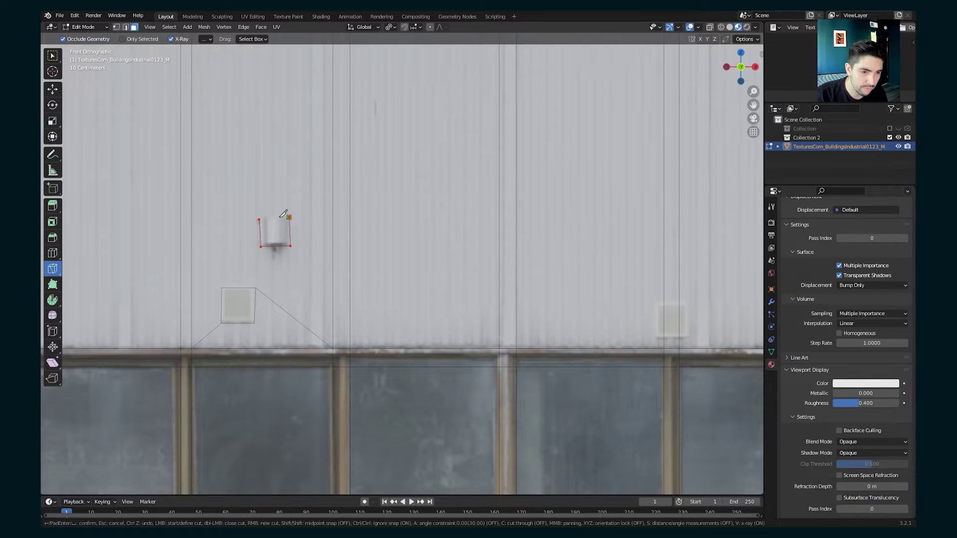
pyautogui.click(260, 219)
pyautogui.press('Return')
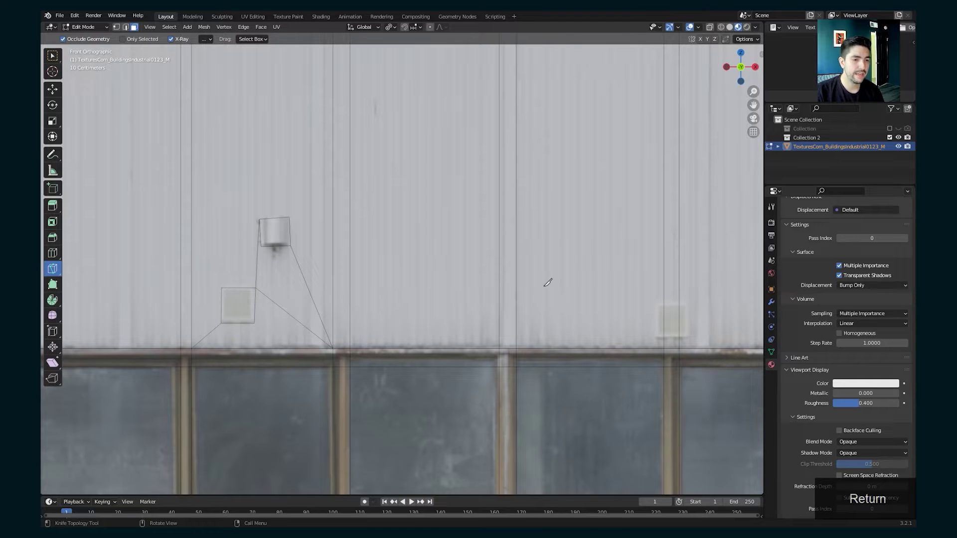
# Step: Knife-cut a closed square outline around the second pale plate, next to the other round wall lamp
pyautogui.keyDown('shift'); pyautogui.moveTo(544, 286); pyautogui.dragTo(430, 275, button='middle'); pyautogui.keyUp('shift')
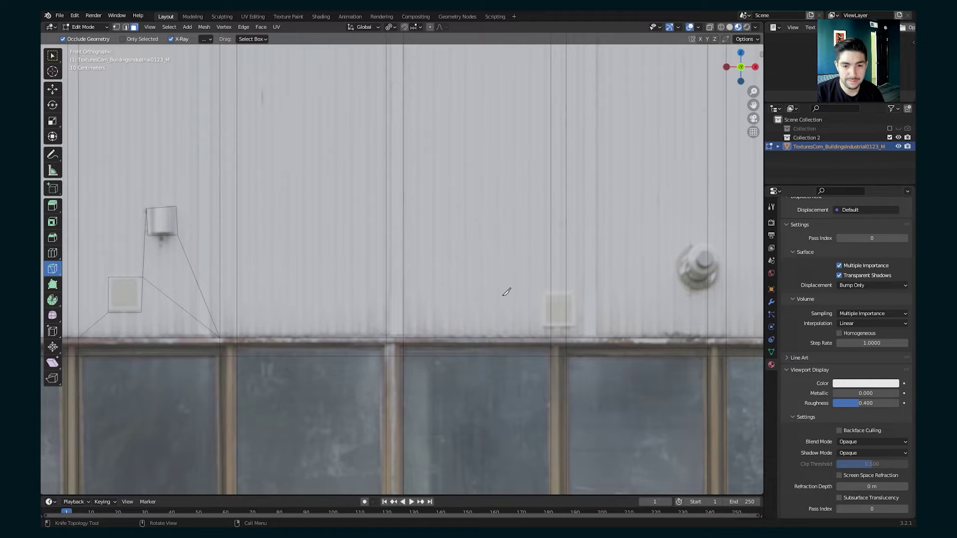
pyautogui.click(542, 292)
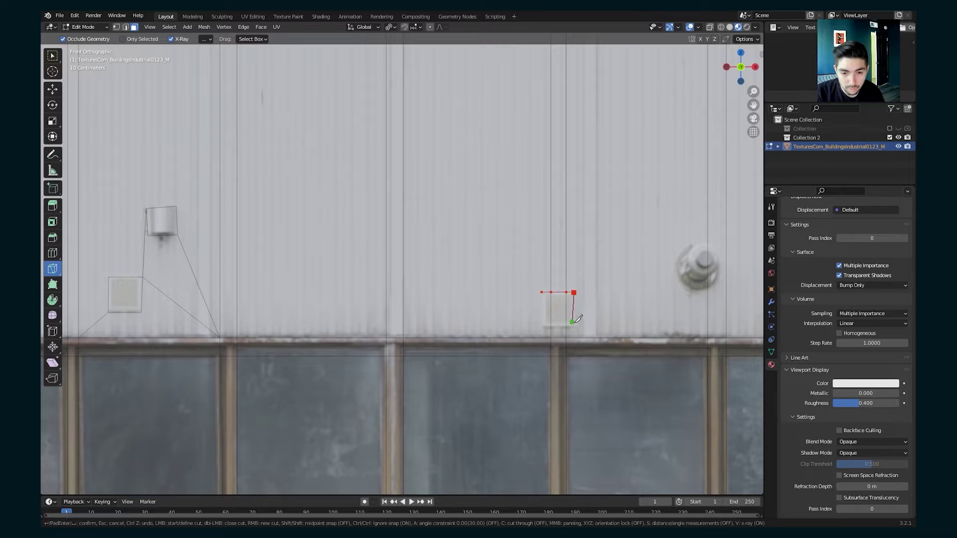
pyautogui.click(542, 292)
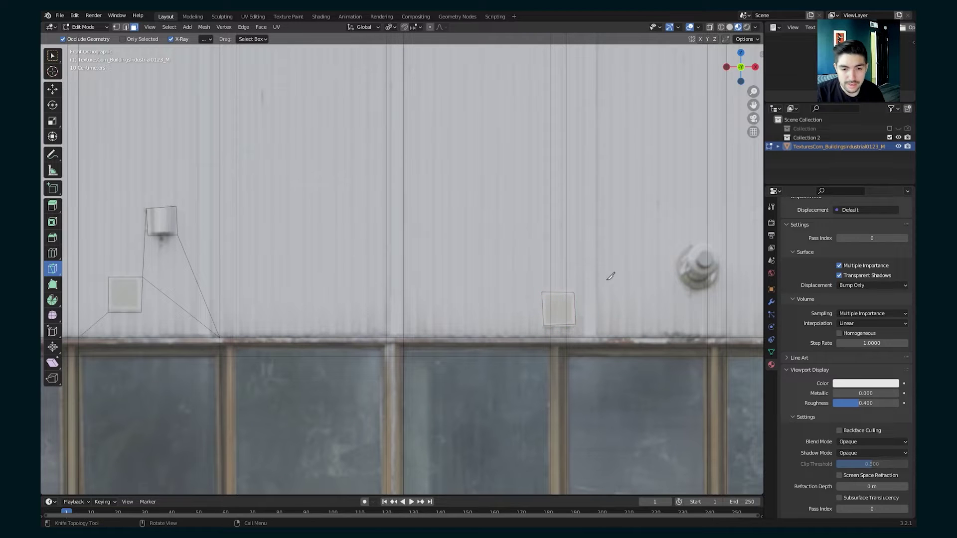
# Step: Knife-cut a closed polygonal outline around the round wall lamp beside the second pale plate
pyautogui.press('Return')
pyautogui.hscroll(8, 439, 281)
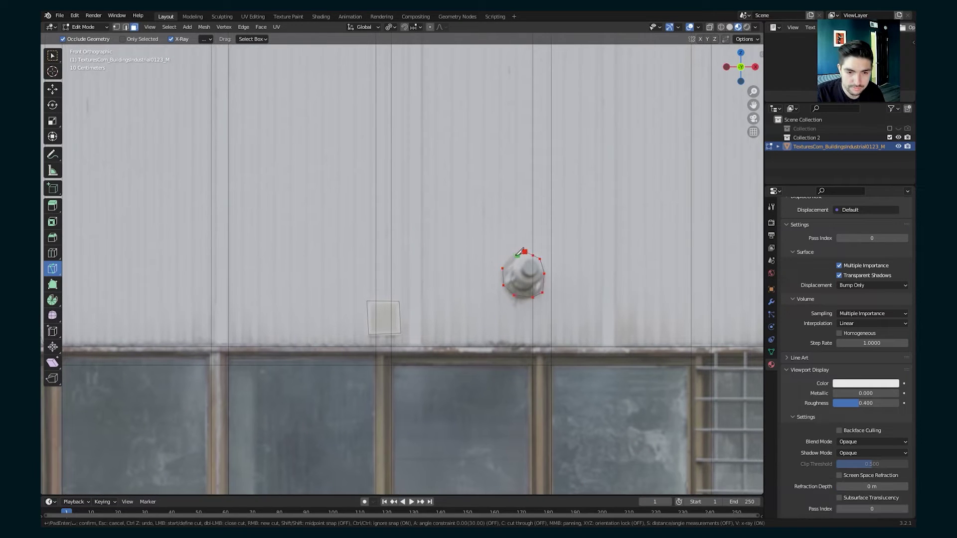
pyautogui.press('Return')
# Step: Knife-cut a closed polygonal outline around the dark round hole in the wall below the lowest window band
pyautogui.scroll(-4, 520, 279)
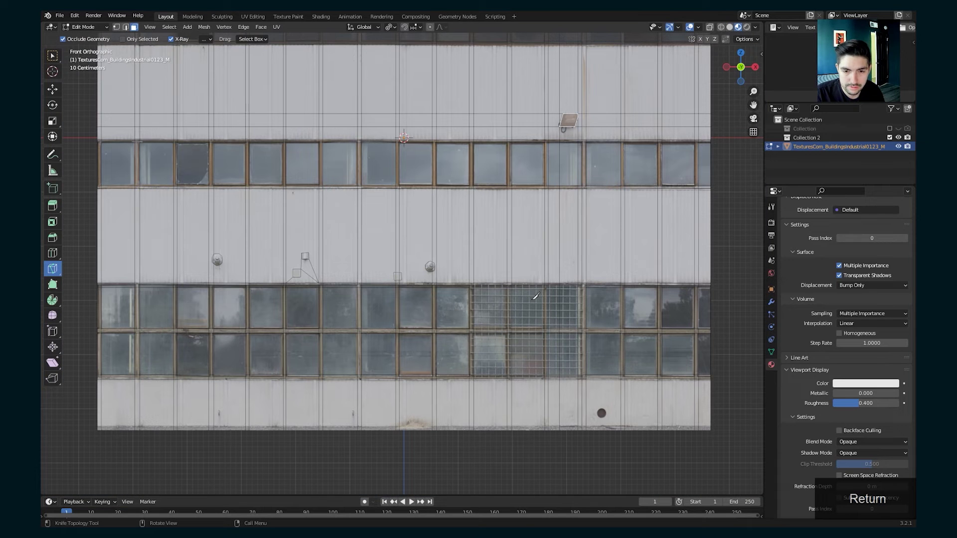
pyautogui.keyDown('shift'); pyautogui.moveTo(598, 375); pyautogui.dragTo(567, 187, button='middle'); pyautogui.keyUp('shift')
pyautogui.scroll(5, 583, 293)
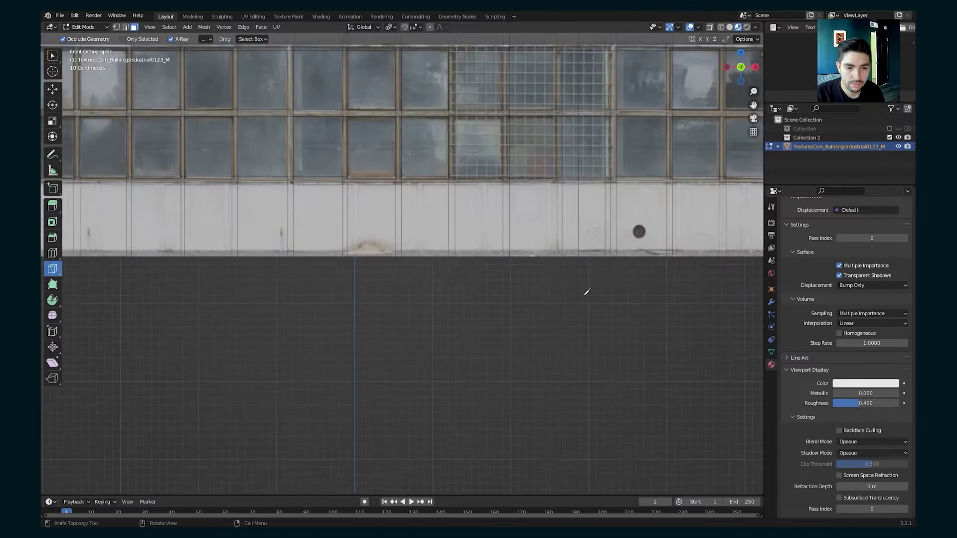
pyautogui.keyDown('shift'); pyautogui.moveTo(598, 231); pyautogui.dragTo(308, 283, button='middle'); pyautogui.keyUp('shift')
pyautogui.scroll(5, 402, 264)
pyautogui.keyDown('ctrl'); pyautogui.hscroll(5, 604, 256); pyautogui.keyUp('ctrl')
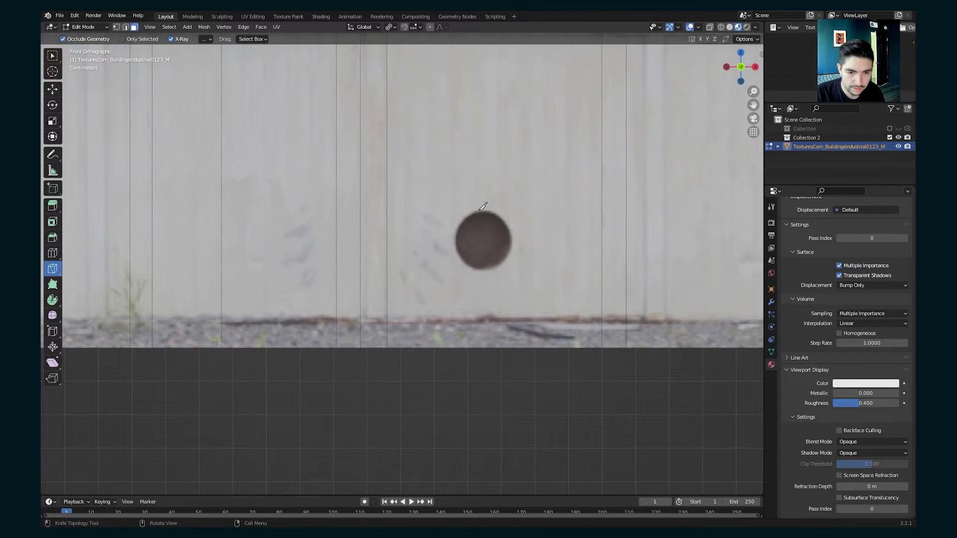
pyautogui.click(478, 211)
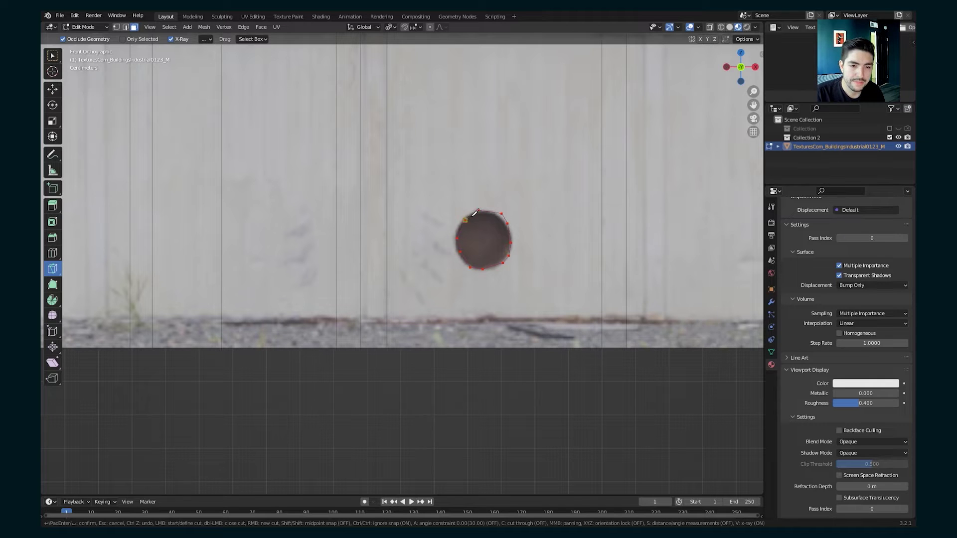
pyautogui.press('Return')
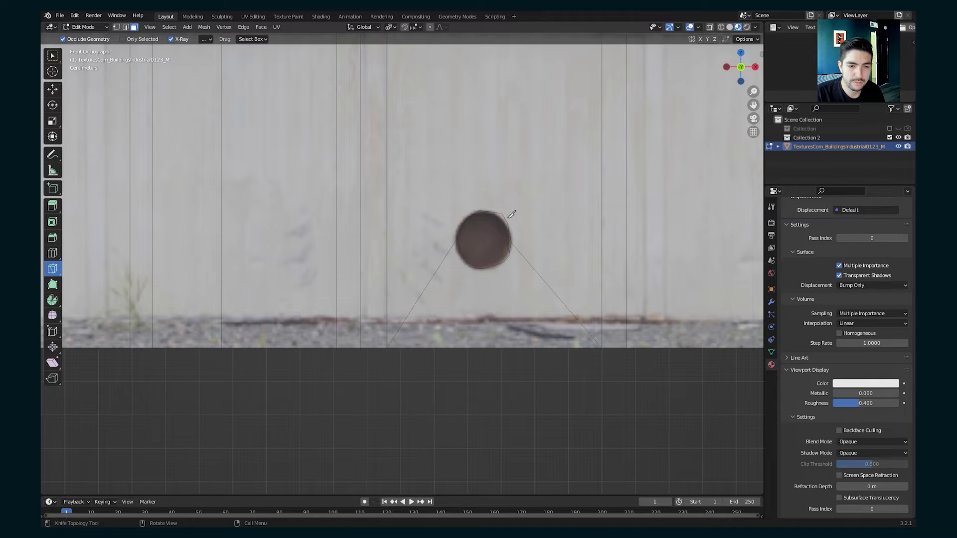
# Step: Select the round hole's face and extrude it inward into the wall
pyautogui.click(52, 55)
pyautogui.click(482, 241)
pyautogui.moveTo(483, 240); pyautogui.dragTo(539, 439, button='middle')
pyautogui.press('e')
pyautogui.click(488, 287)
pyautogui.scroll(-4, 489, 287)
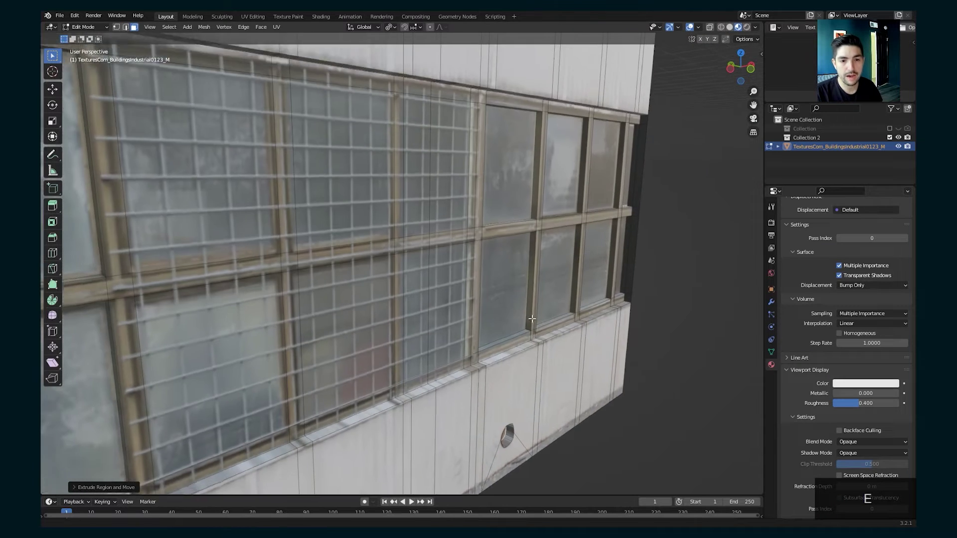
# Step: Extrude the faces of both round lamps, both pale plates and the cylindrical fixture outward about 0.13 m, and return to Object Mode
pyautogui.scroll(-3, 312, 216)
pyautogui.keyDown('shift'); pyautogui.moveTo(311, 215); pyautogui.dragTo(320, 280, button='middle'); pyautogui.keyUp('shift')
pyautogui.click(334, 255)
pyautogui.scroll(3, 334, 255)
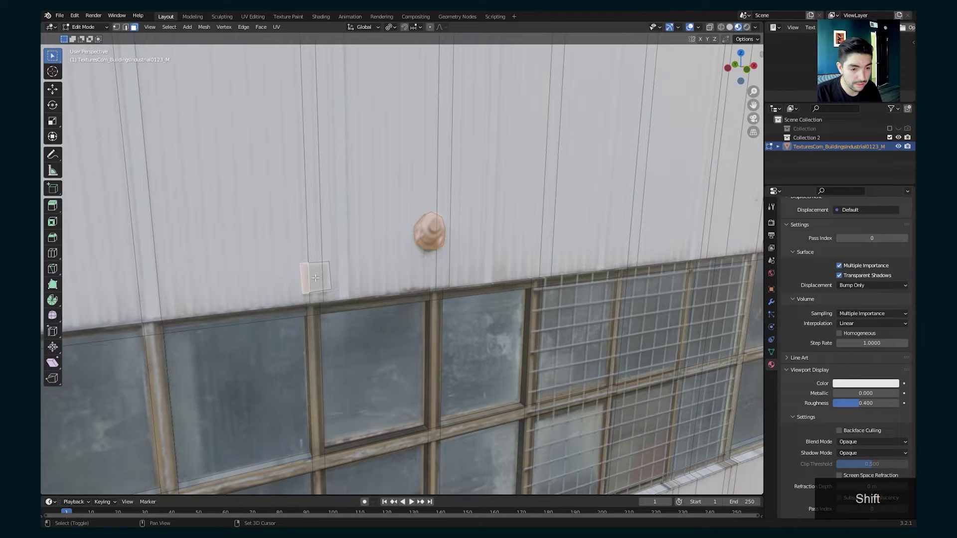
pyautogui.keyDown('shift'); pyautogui.click(308, 282); pyautogui.keyUp('shift')
pyautogui.scroll(-2, 432, 264)
pyautogui.keyDown('shift'); pyautogui.moveTo(308, 282); pyautogui.dragTo(441, 261, button='middle'); pyautogui.keyUp('shift')
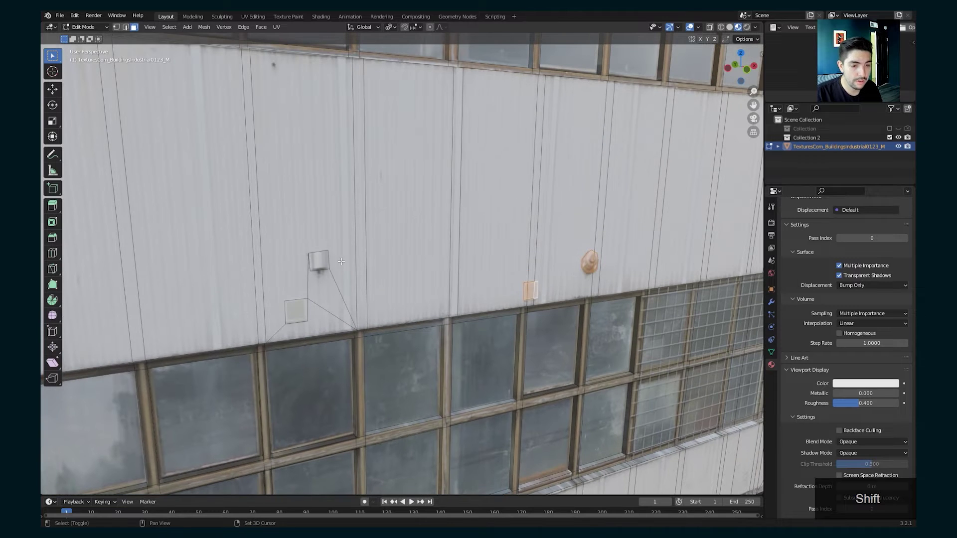
pyautogui.keyDown('shift'); pyautogui.click(326, 262); pyautogui.keyUp('shift')
pyautogui.keyDown('shift'); pyautogui.click(296, 312); pyautogui.keyUp('shift')
pyautogui.moveTo(299, 314); pyautogui.dragTo(314, 317, button='middle')
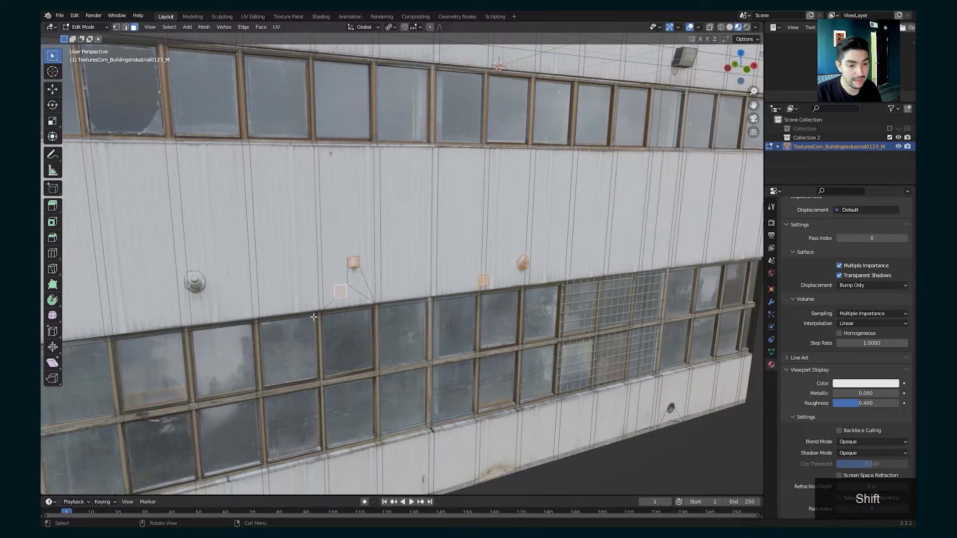
pyautogui.keyDown('shift'); pyautogui.moveTo(218, 296); pyautogui.dragTo(227, 288, button='middle'); pyautogui.keyUp('shift')
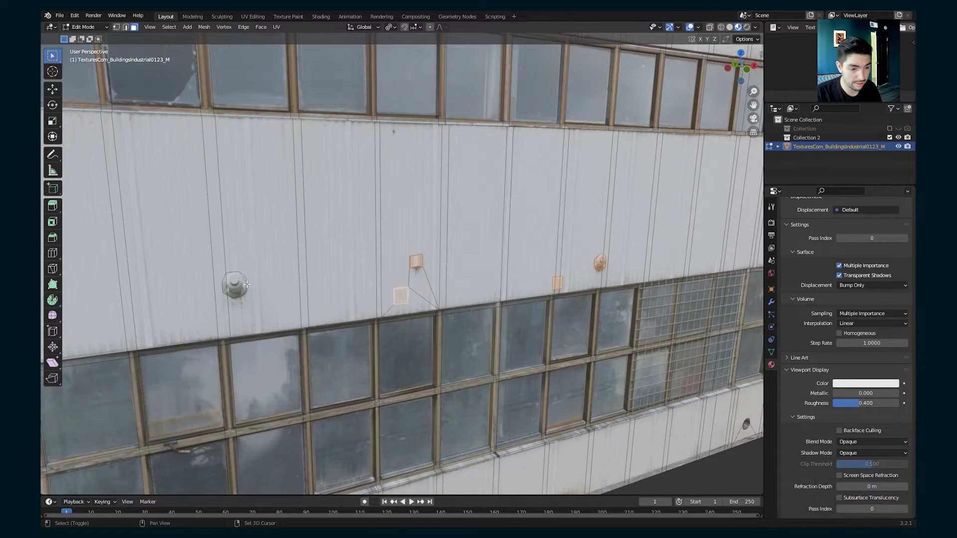
pyautogui.keyDown('shift'); pyautogui.click(225, 286); pyautogui.keyUp('shift')
pyautogui.keyDown('shift'); pyautogui.click(225, 286); pyautogui.keyUp('shift')
pyautogui.scroll(-3, 239, 288)
pyautogui.scroll(3, 246, 289)
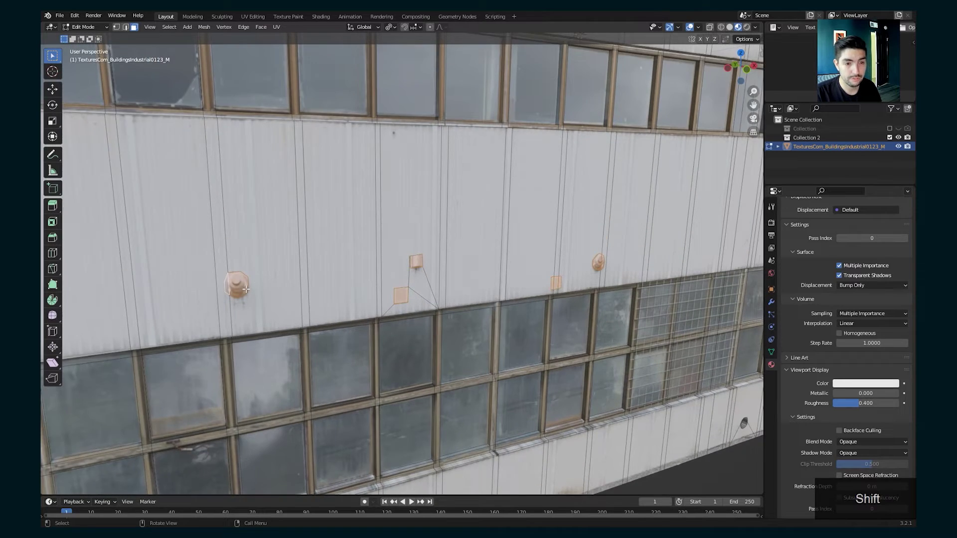
pyautogui.scroll(1, 247, 289)
pyautogui.moveTo(249, 290); pyautogui.dragTo(332, 279, button='middle')
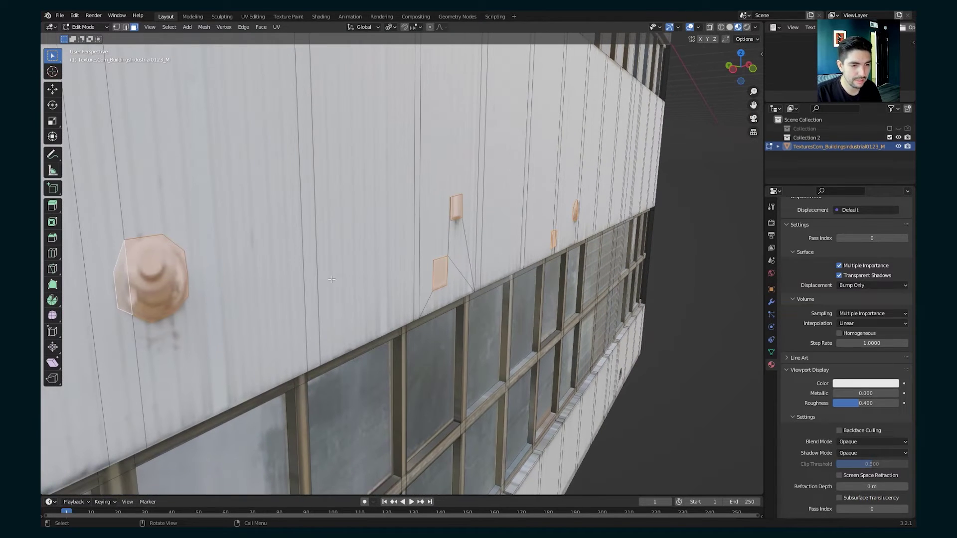
pyautogui.press('e')
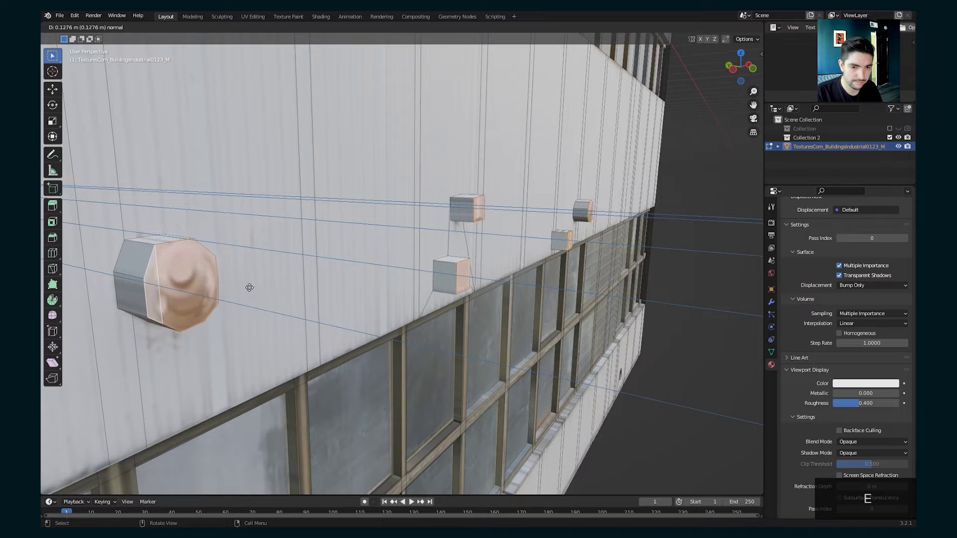
pyautogui.click(242, 289)
pyautogui.press('Tab')
# Step: Rename the facade object as Industrial Building
pyautogui.moveTo(429, 259); pyautogui.dragTo(253, 237, button='middle')
pyautogui.scroll(-1, 407, 269)
pyautogui.scroll(-4, 349, 242)
pyautogui.moveTo(379, 242); pyautogui.dragTo(408, 219, button='middle')
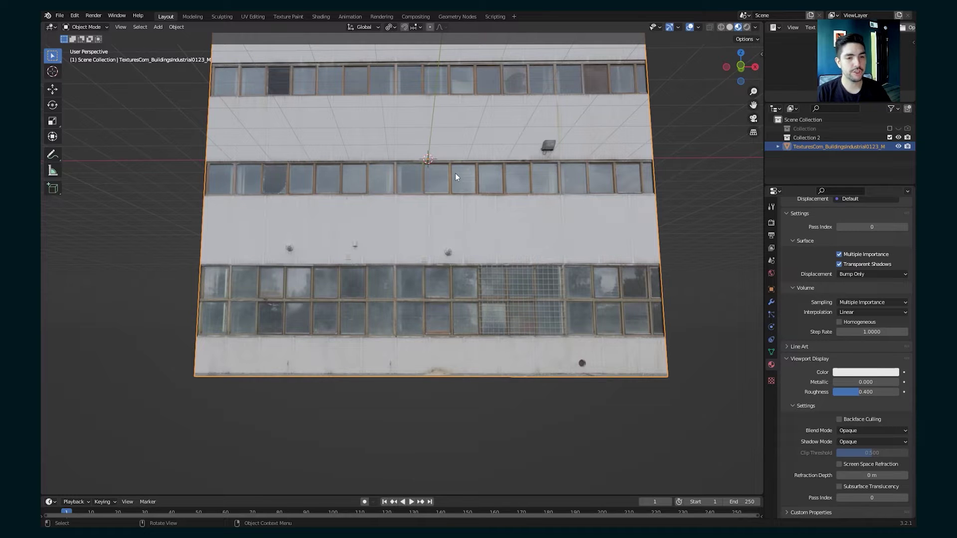
pyautogui.scroll(-5, 524, 208)
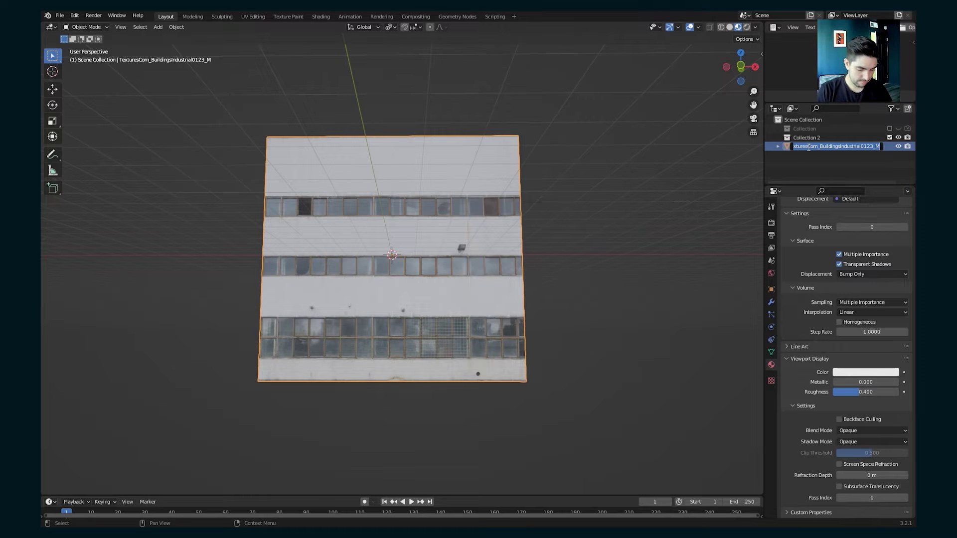
pyautogui.write('Indust')
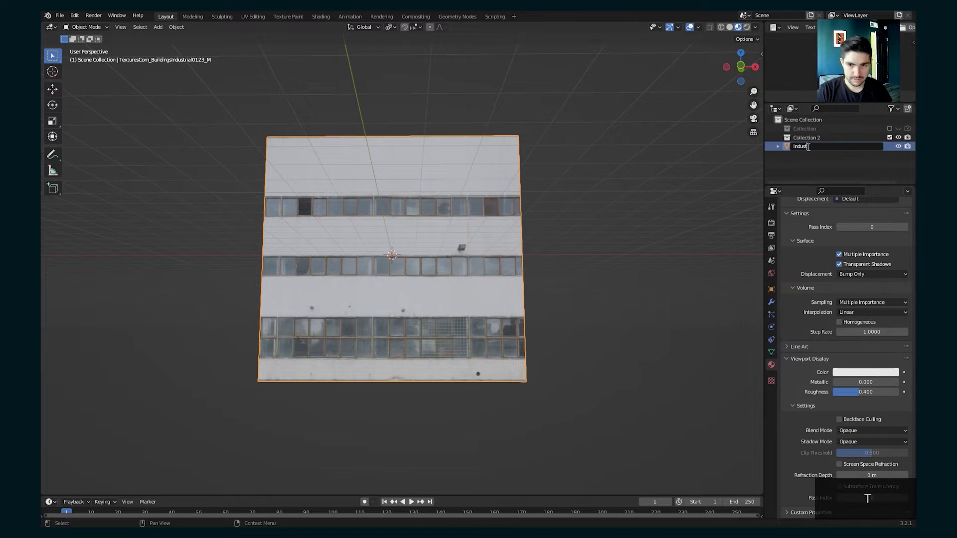
pyautogui.write('rial Building')
pyautogui.press('Return')
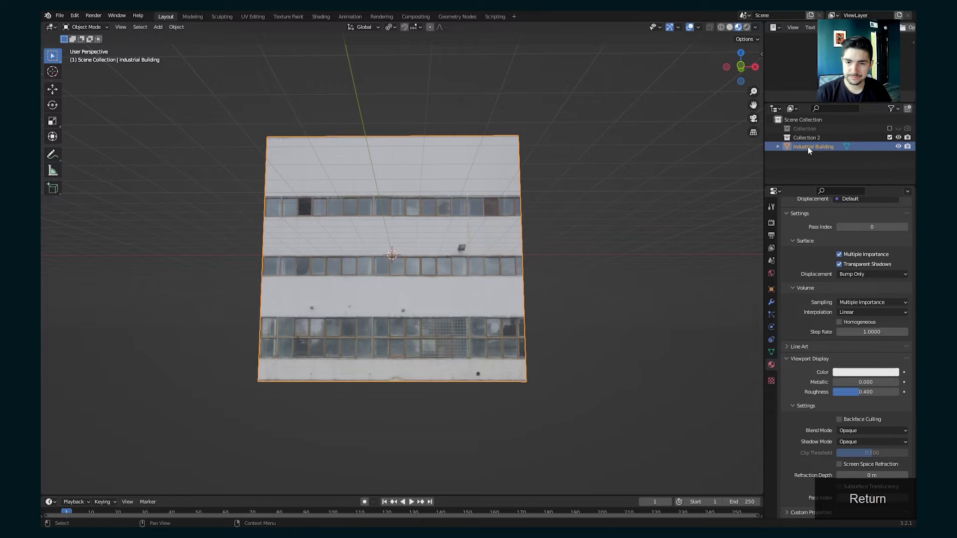
# Step: Rename the facade's material as Industrial building
pyautogui.scroll(15, 815, 233)
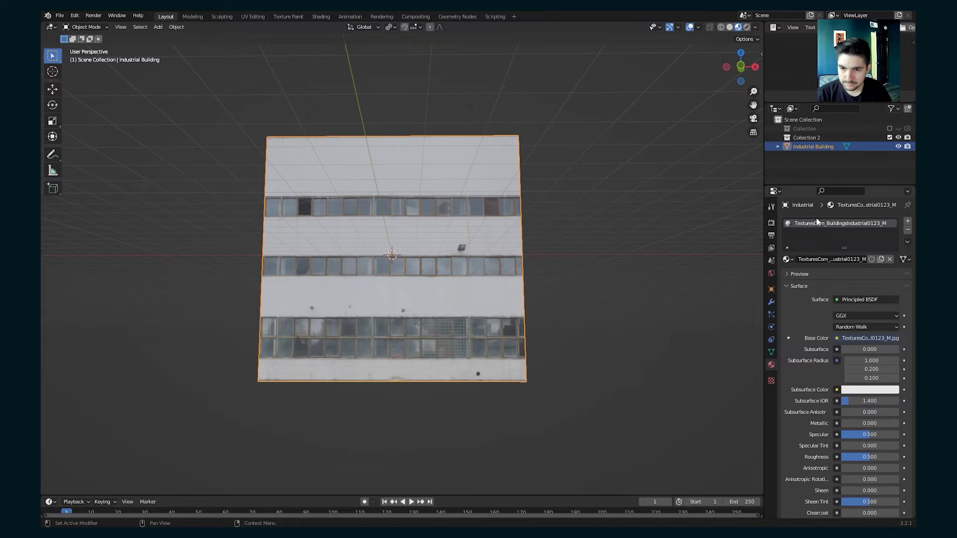
pyautogui.doubleClick(820, 223)
pyautogui.write('Indust')
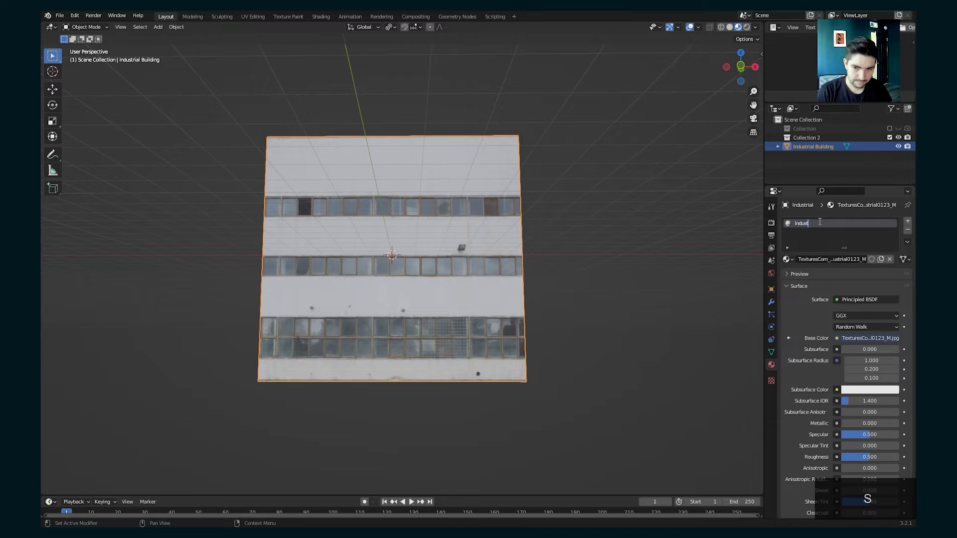
pyautogui.write('rial building')
pyautogui.press('Return')
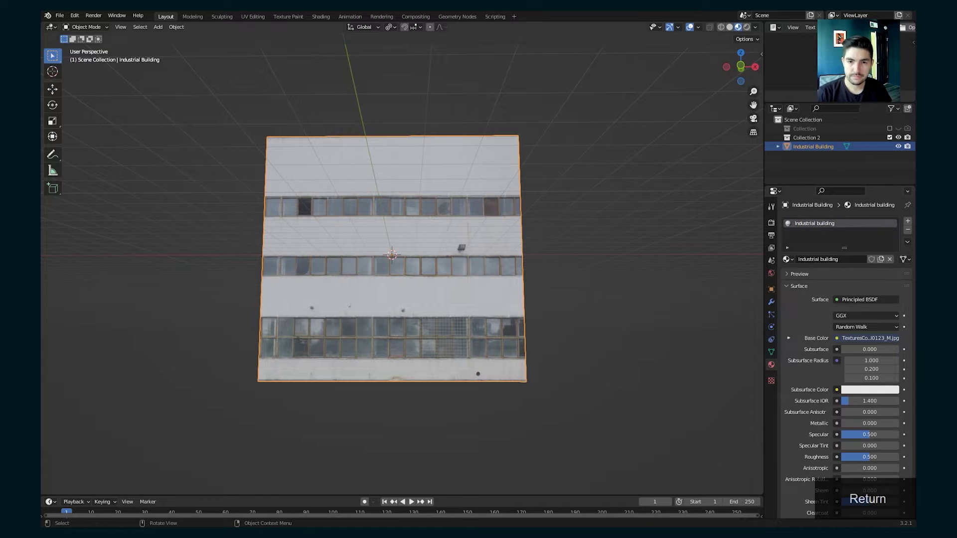
# Step: Split the 3D viewport in two, switch one area to the Shader Editor and move the image texture node away from the Principled BSDF
pyautogui.moveTo(762, 23); pyautogui.dragTo(347, 30)
pyautogui.click(51, 27)
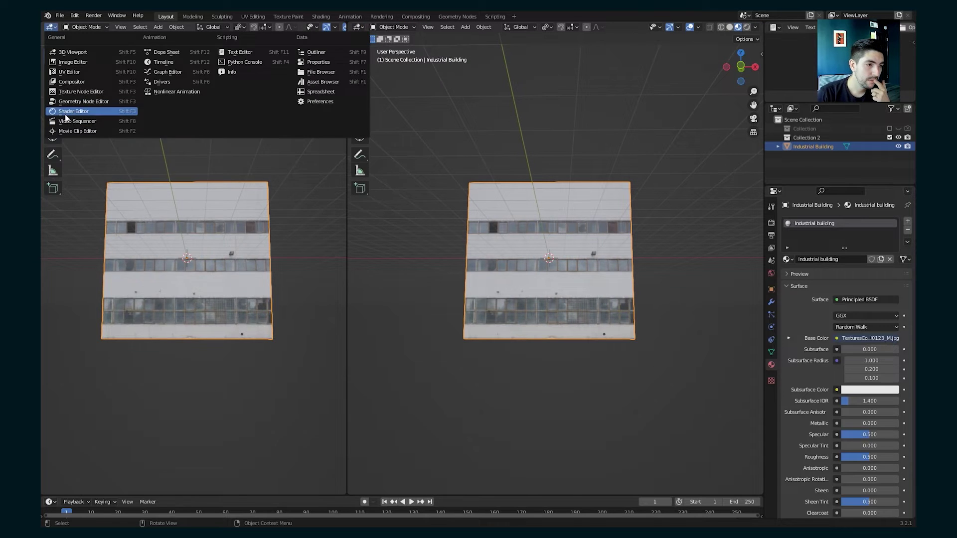
pyautogui.click(70, 111)
pyautogui.click(216, 231)
pyautogui.press('g')
pyautogui.click(59, 187)
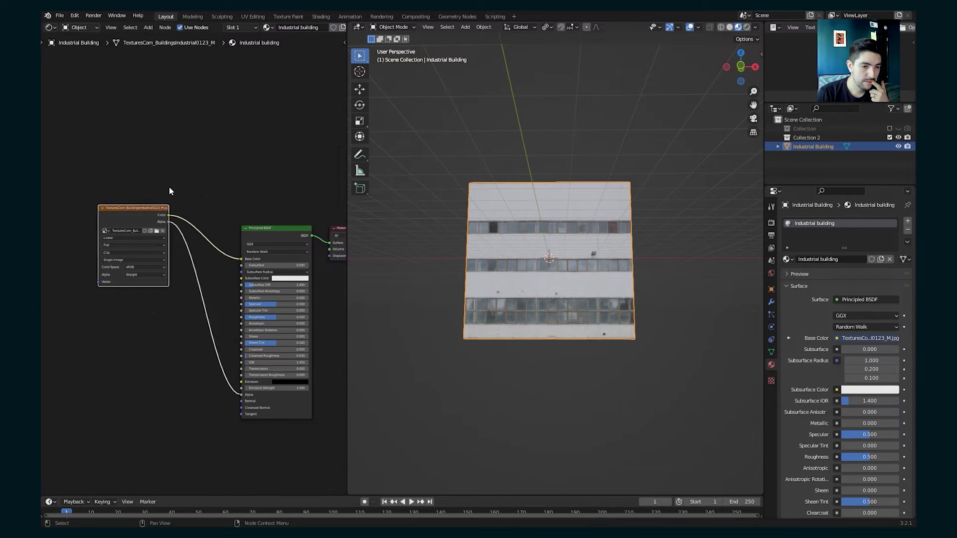
# Step: Connect the image texture's Color output to the Roughness input of the Principled BSDF
pyautogui.scroll(1, 179, 193)
pyautogui.scroll(2, 193, 194)
pyautogui.scroll(4, 480, 228)
pyautogui.moveTo(482, 233); pyautogui.dragTo(673, 354, button='middle')
pyautogui.scroll(3, 561, 216)
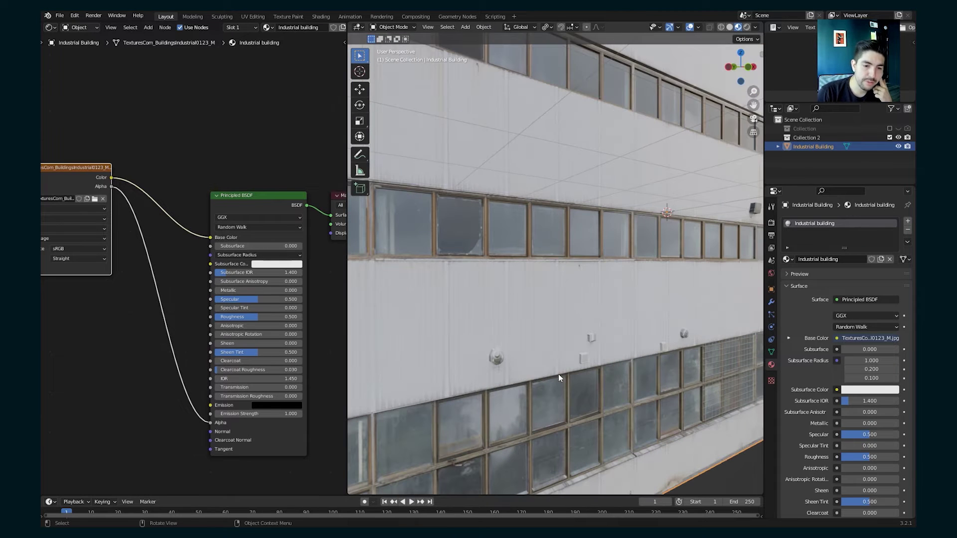
pyautogui.moveTo(541, 299); pyautogui.dragTo(605, 198, button='middle')
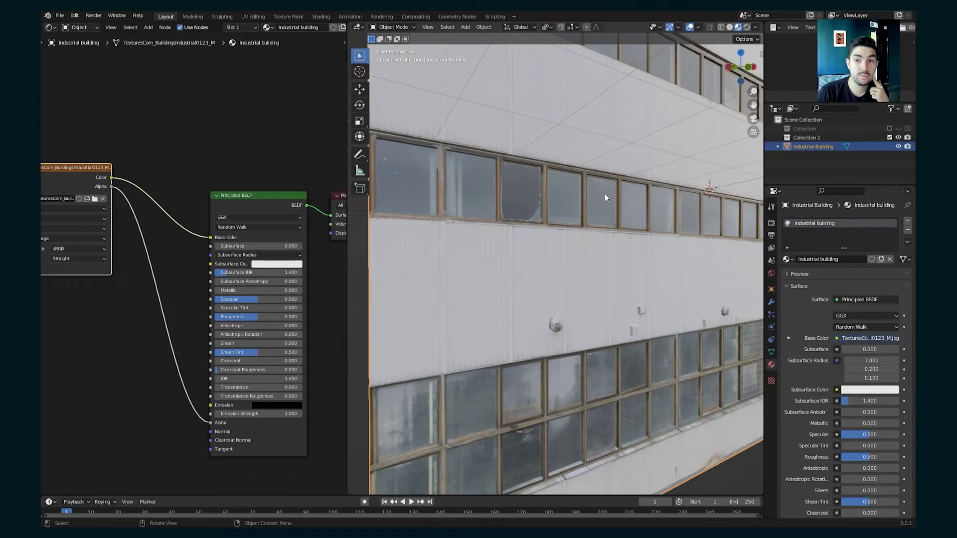
pyautogui.moveTo(111, 178); pyautogui.dragTo(172, 251)
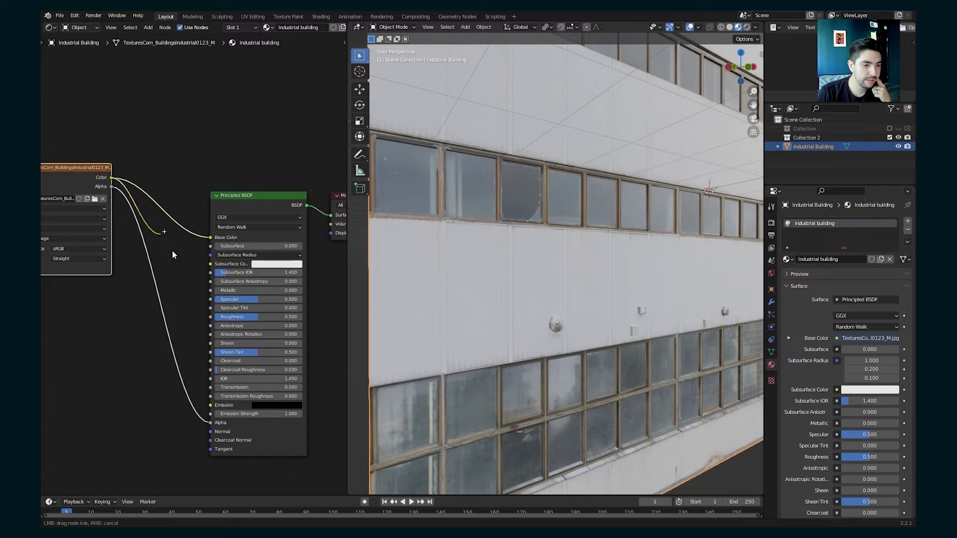
pyautogui.moveTo(213, 308); pyautogui.dragTo(208, 318)
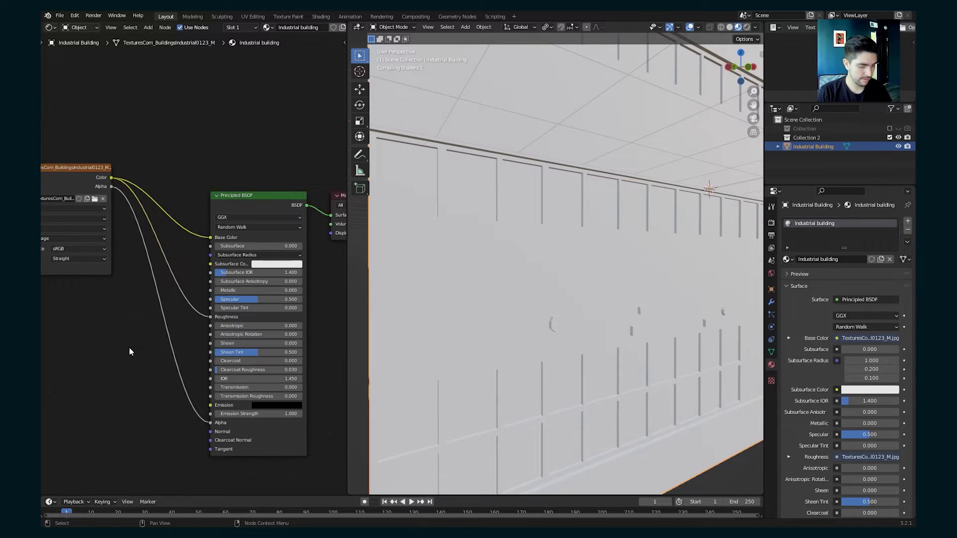
# Step: Add a ColorRamp node on the link between the image texture's Color and the Principled BSDF's Roughness
pyautogui.hotkey('shift', 'a')
pyautogui.click(129, 348)
pyautogui.write('ramp')
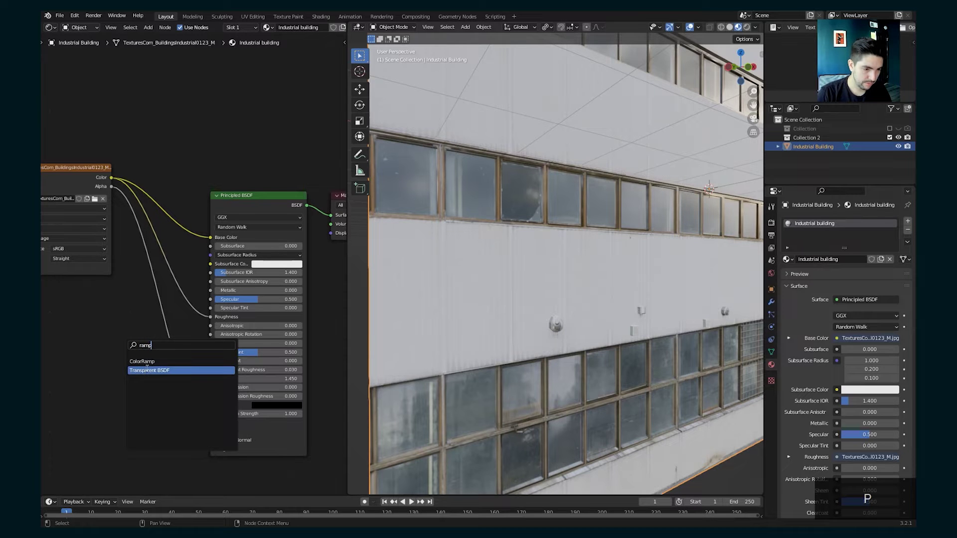
pyautogui.press('Return')
pyautogui.click(225, 282)
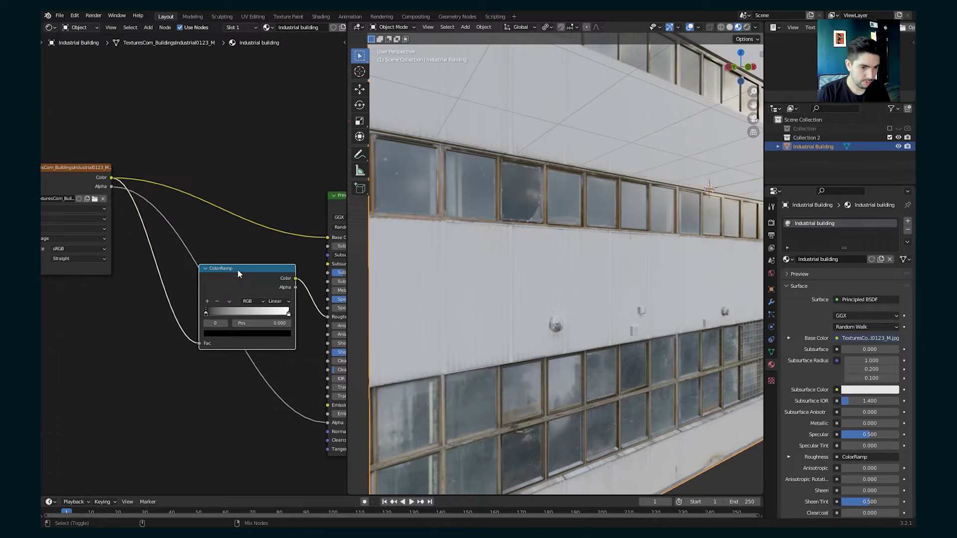
# Step: Preview the ColorRamp output on the facade through a Viewer node and move the image texture node clear of the ramp
pyautogui.keyDown('ctrl'); pyautogui.keyDown('shift'); pyautogui.click(237, 269); pyautogui.keyUp('shift'); pyautogui.keyUp('ctrl')
pyautogui.moveTo(88, 169); pyautogui.dragTo(56, 261)
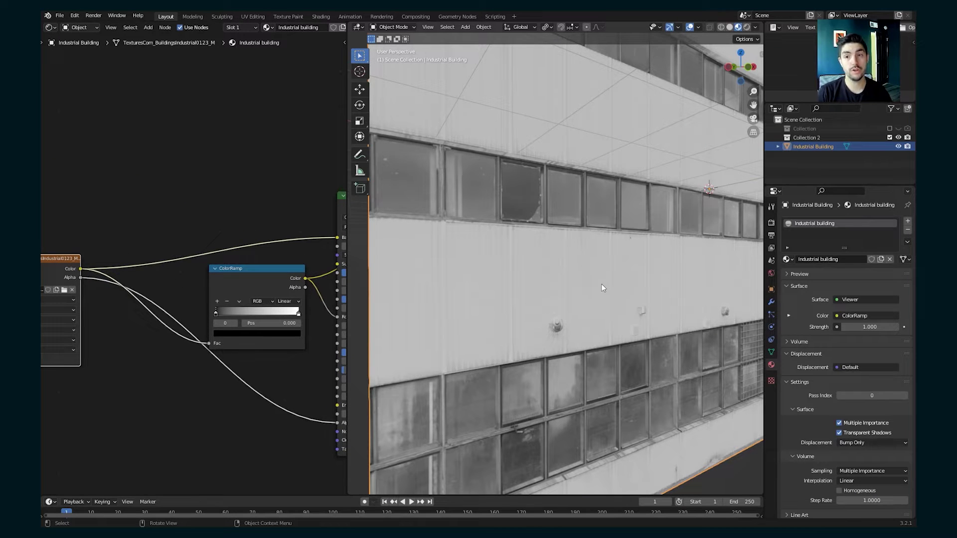
pyautogui.scroll(-4, 210, 209)
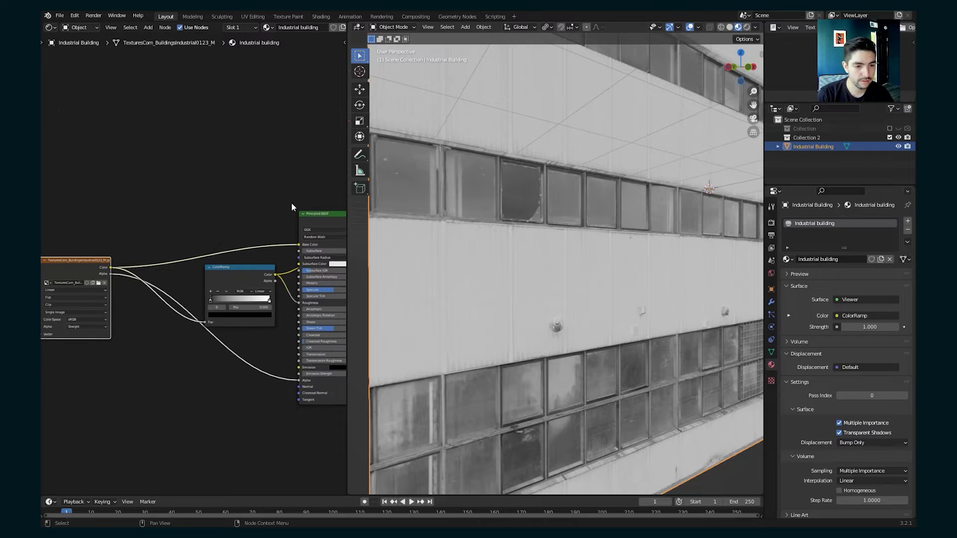
pyautogui.moveTo(275, 201); pyautogui.dragTo(213, 192, button='middle')
pyautogui.scroll(-4, 522, 214)
pyautogui.keyDown('shift'); pyautogui.moveTo(617, 208); pyautogui.dragTo(558, 289, button='middle'); pyautogui.keyUp('shift')
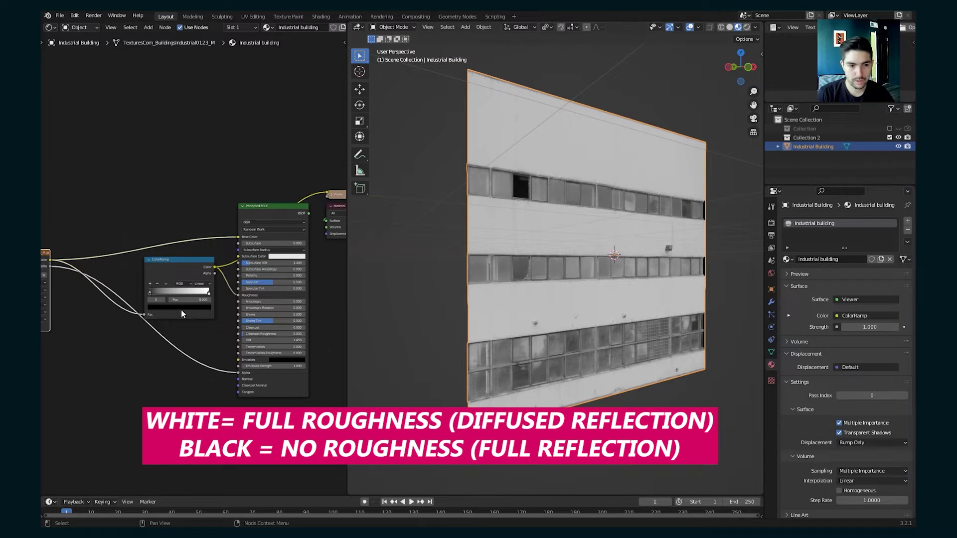
# Step: Bring the ColorRamp's white stop close to the black stop at position 0.155, and lighten the black stop to grey with value about 0.41
pyautogui.scroll(1, 181, 313)
pyautogui.moveTo(212, 302)
pyautogui.mouseDown()
pyautogui.moveTo(141, 300)
pyautogui.moveTo(171, 301)
pyautogui.moveTo(149, 302)
pyautogui.mouseUp()
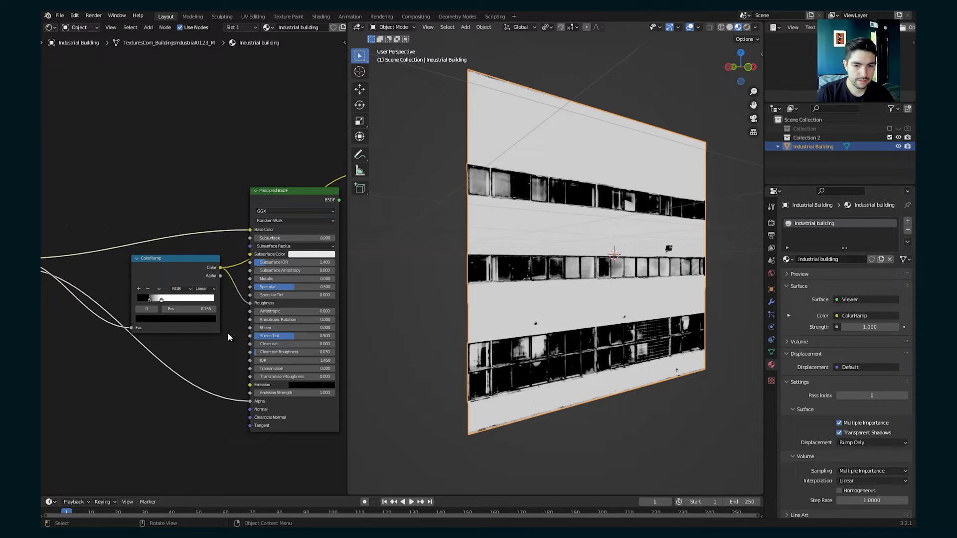
pyautogui.click(195, 323)
pyautogui.moveTo(199, 268); pyautogui.dragTo(200, 227)
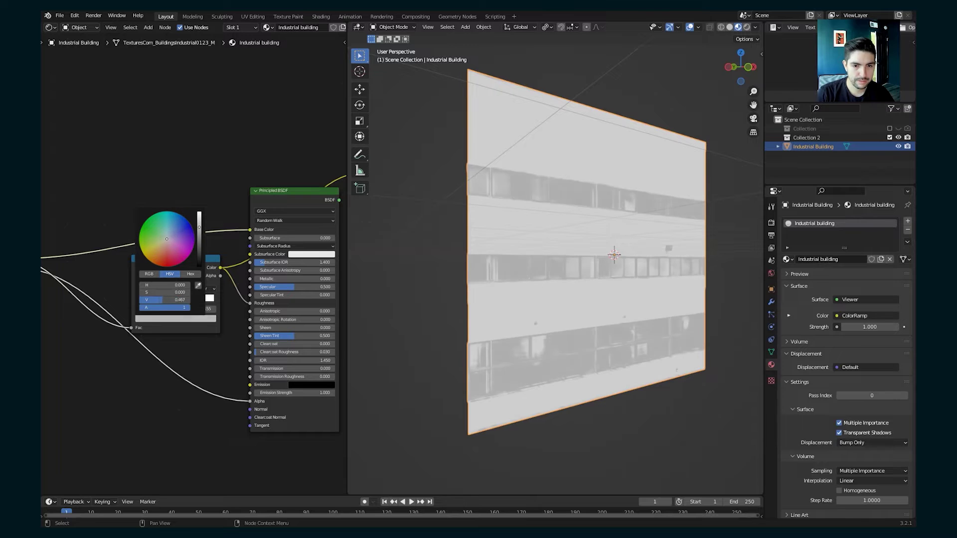
pyautogui.press('Tab')
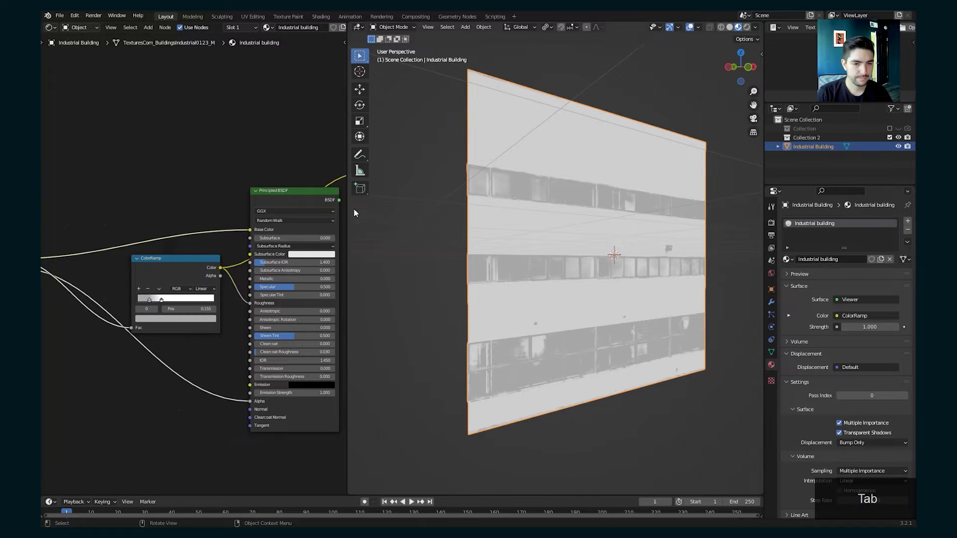
# Step: Preview the Principled BSDF on the facade again in place of the ColorRamp output
pyautogui.keyDown('ctrl'); pyautogui.keyDown('shift'); pyautogui.click(291, 195); pyautogui.keyUp('shift'); pyautogui.keyUp('ctrl')
pyautogui.moveTo(535, 220); pyautogui.dragTo(562, 288, button='middle')
pyautogui.scroll(-8, 578, 300)
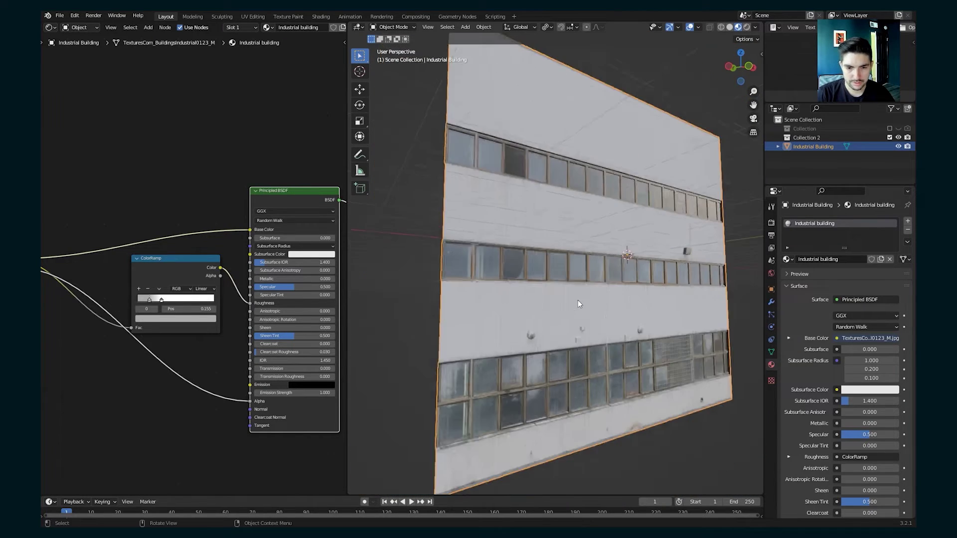
# Step: Add an area light, scale it up and place it above the facade
pyautogui.click(578, 371)
pyautogui.hotkey('shift', 'a')
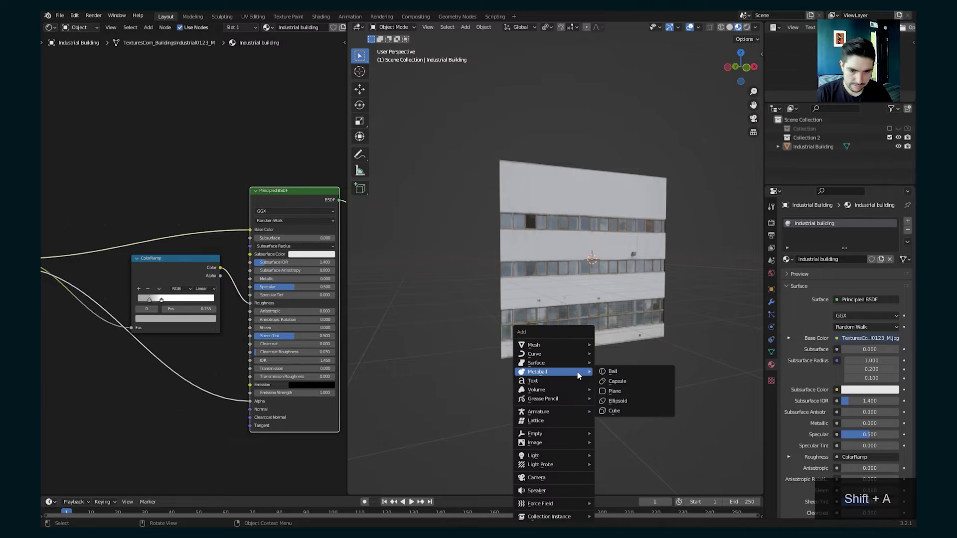
pyautogui.click(610, 399)
pyautogui.press('s')
pyautogui.click(563, 354)
# Step: Duplicate the area light, rotate the copy 90° about the Y axis and place it at the facade's right side
pyautogui.hotkey('shift', 'd')
pyautogui.write('r90x')
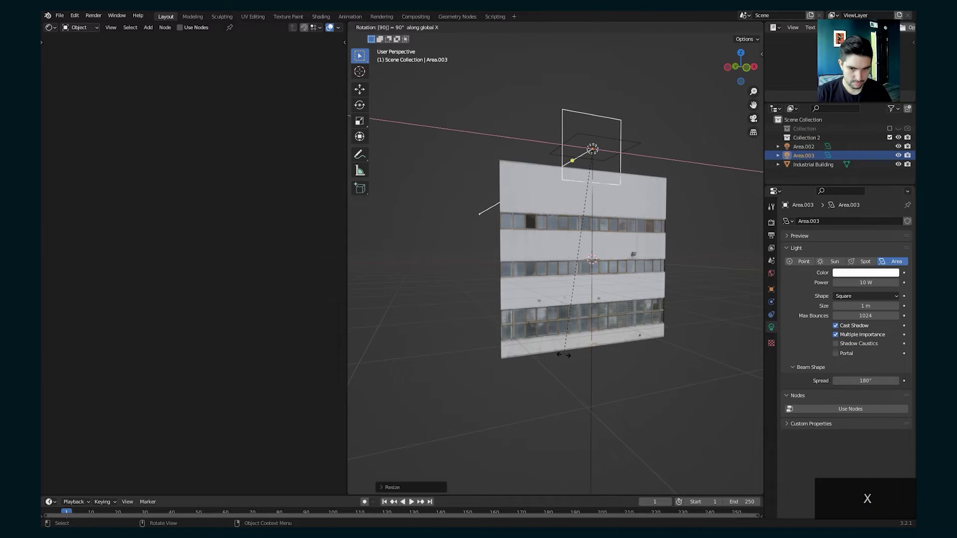
pyautogui.write('y')
pyautogui.press('Return')
pyautogui.press('g')
pyautogui.click(676, 469)
# Step: Colour the side area light saturated orange and the overhead area light cyan
pyautogui.click(866, 272)
pyautogui.moveTo(866, 213); pyautogui.dragTo(832, 209)
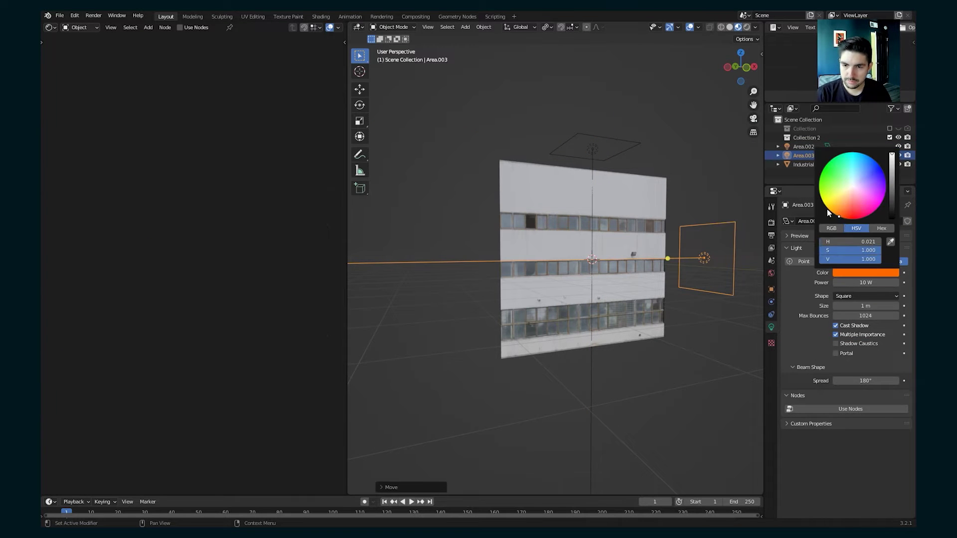
pyautogui.click(600, 153)
pyautogui.click(855, 274)
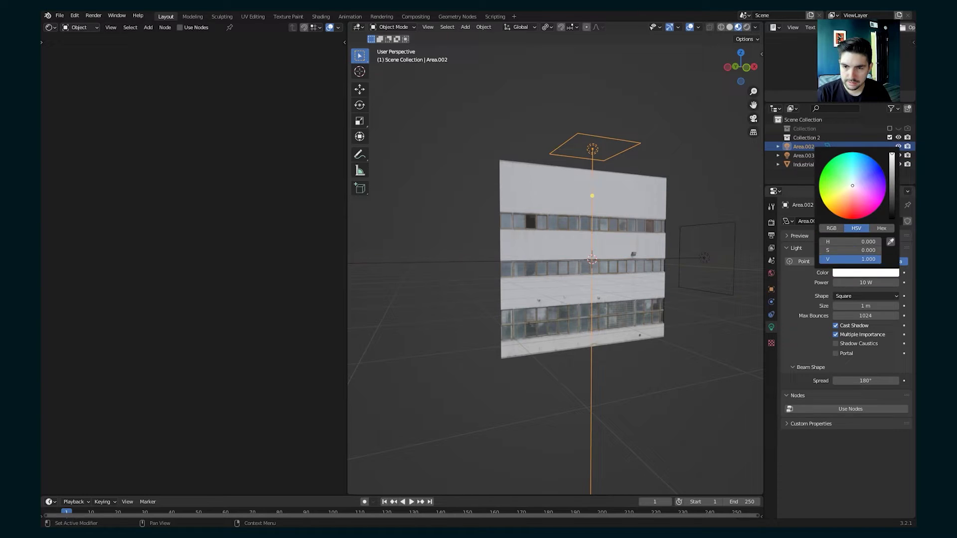
pyautogui.click(844, 169)
# Step: Switch the viewport to rendered shading, set the overhead light's power to 500 W, inspect the lit facade and select the building
pyautogui.click(661, 184)
pyautogui.click(746, 27)
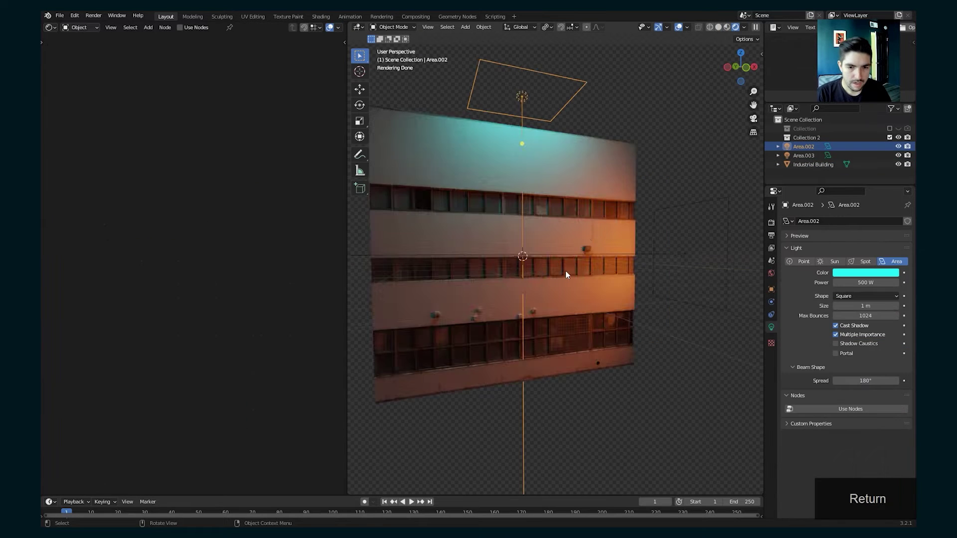
pyautogui.scroll(2, 566, 274)
pyautogui.moveTo(590, 272); pyautogui.dragTo(575, 258, button='middle')
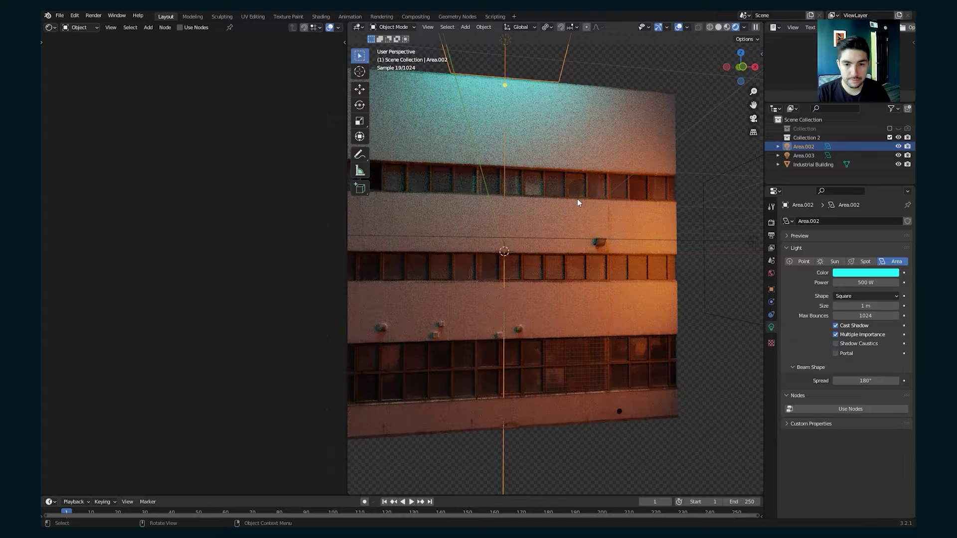
pyautogui.scroll(2, 556, 188)
pyautogui.moveTo(557, 190); pyautogui.dragTo(576, 178, button='middle')
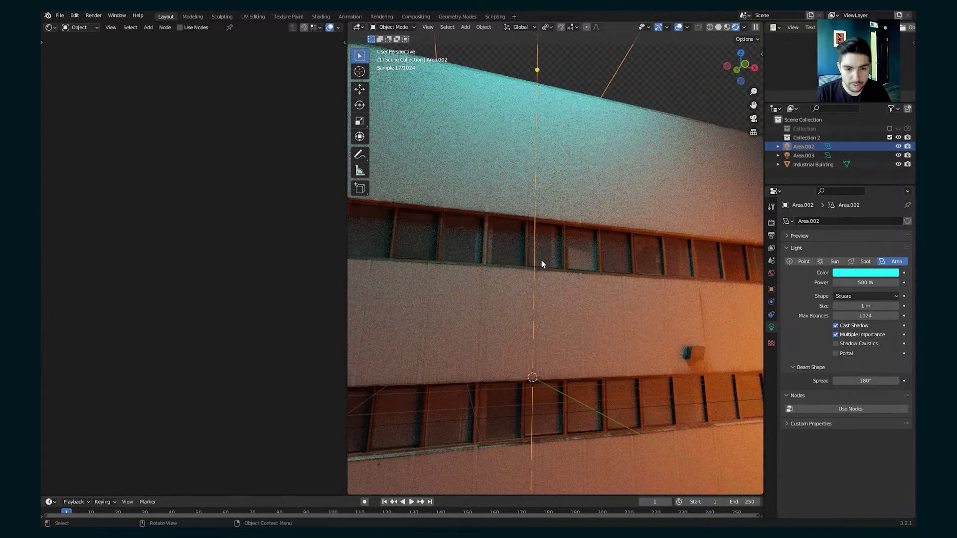
pyautogui.moveTo(613, 352); pyautogui.dragTo(559, 316, button='middle')
pyautogui.click(686, 390)
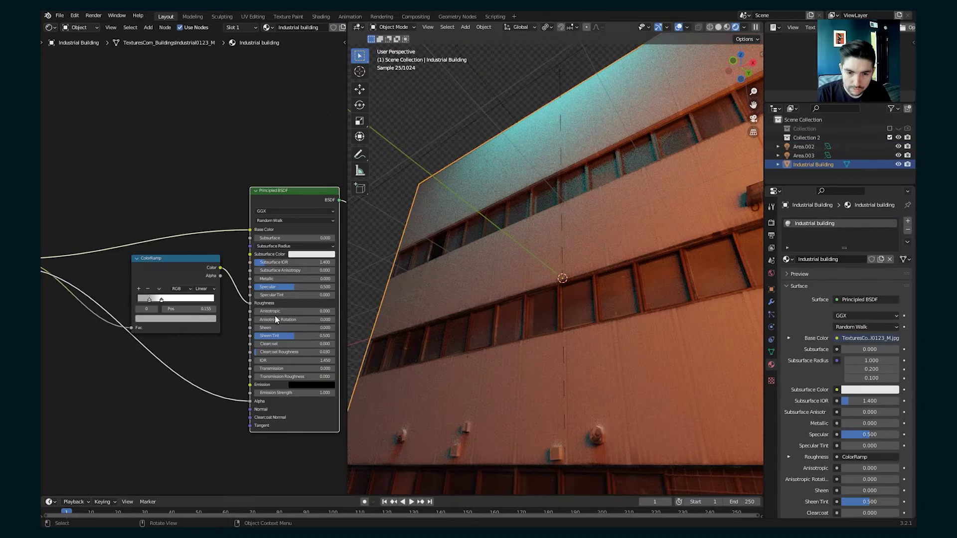
# Step: Darken the ColorRamp's grey stop to black with value 0
pyautogui.scroll(2, 150, 299)
pyautogui.click(142, 306)
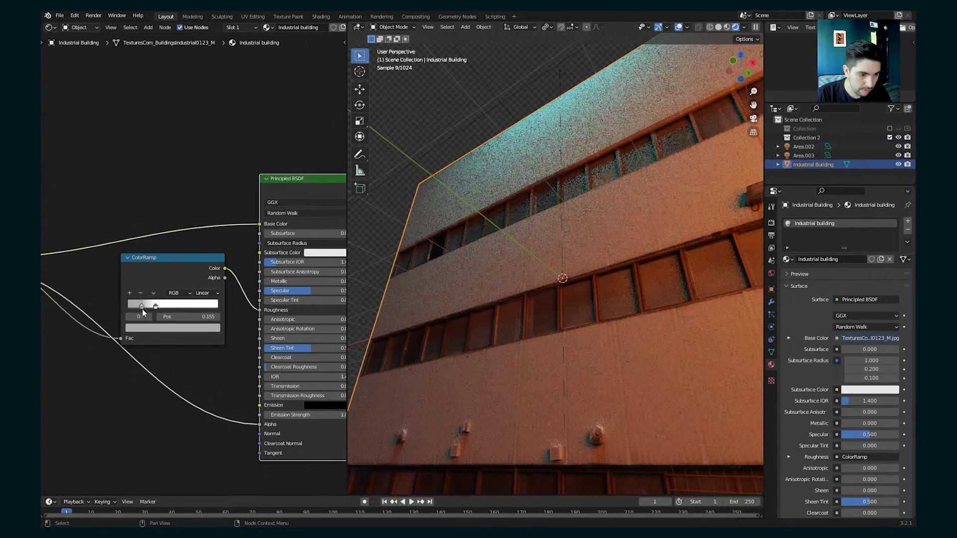
pyautogui.click(143, 329)
pyautogui.moveTo(201, 233); pyautogui.dragTo(200, 257)
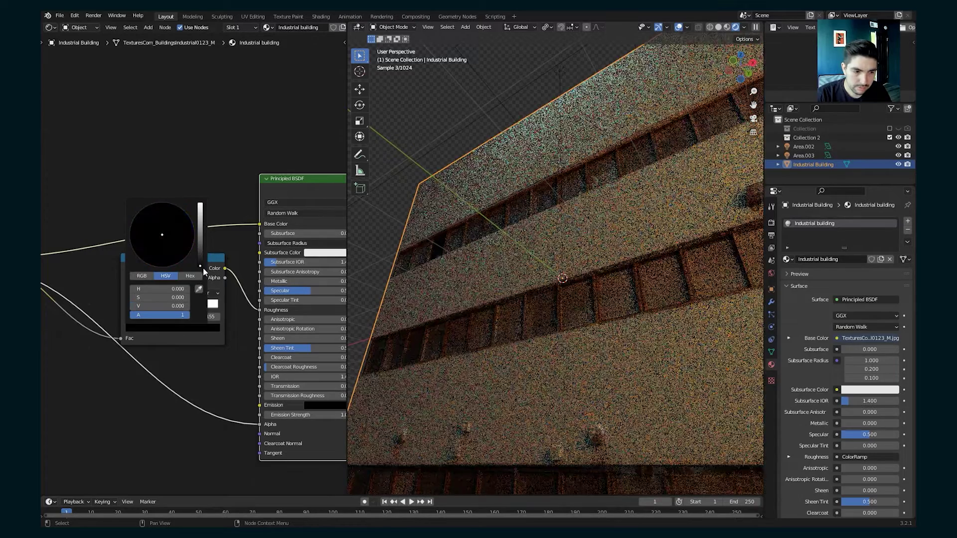
# Step: Examine the reflections on the window glass from several angles and open the World's background image settings
pyautogui.moveTo(564, 302); pyautogui.dragTo(632, 337, button='middle')
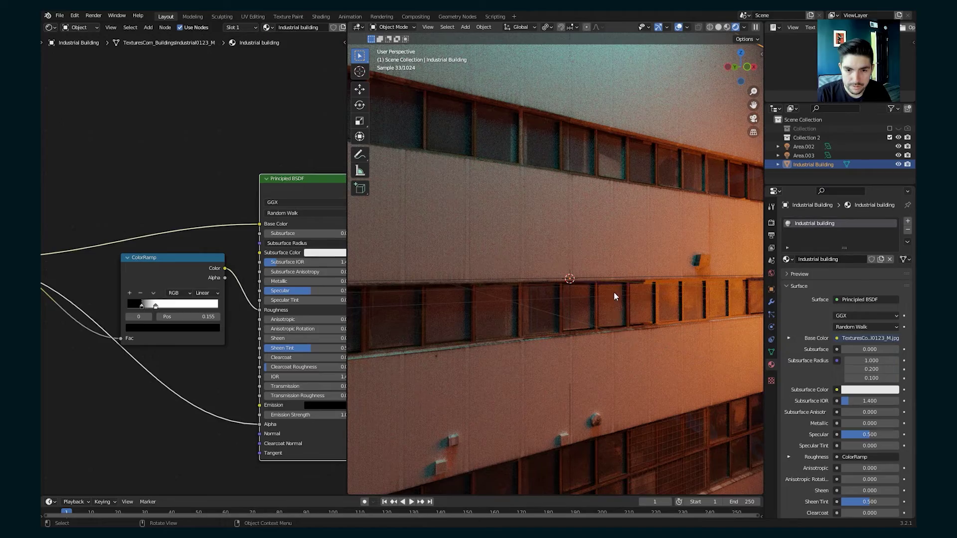
pyautogui.moveTo(606, 304); pyautogui.dragTo(638, 371, button='middle')
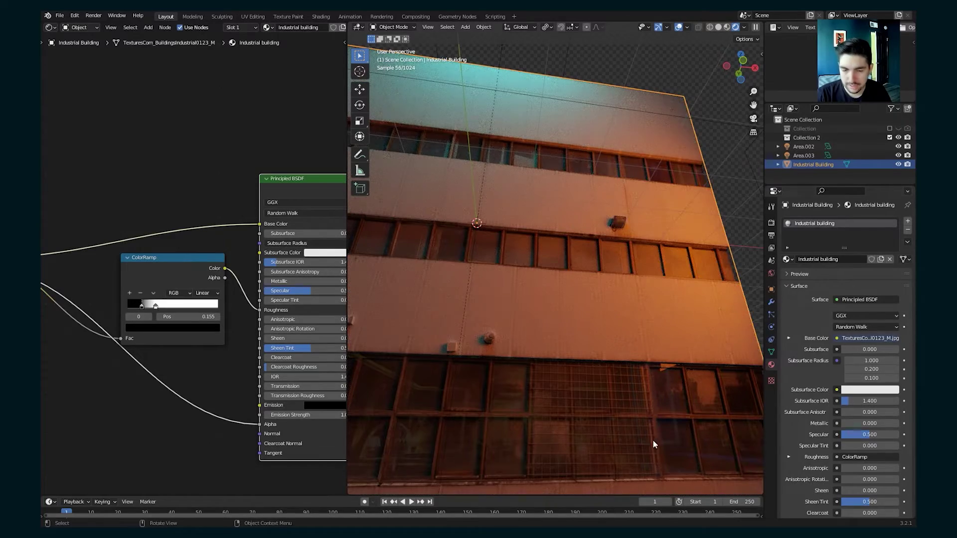
pyautogui.moveTo(654, 444); pyautogui.dragTo(637, 369, button='middle')
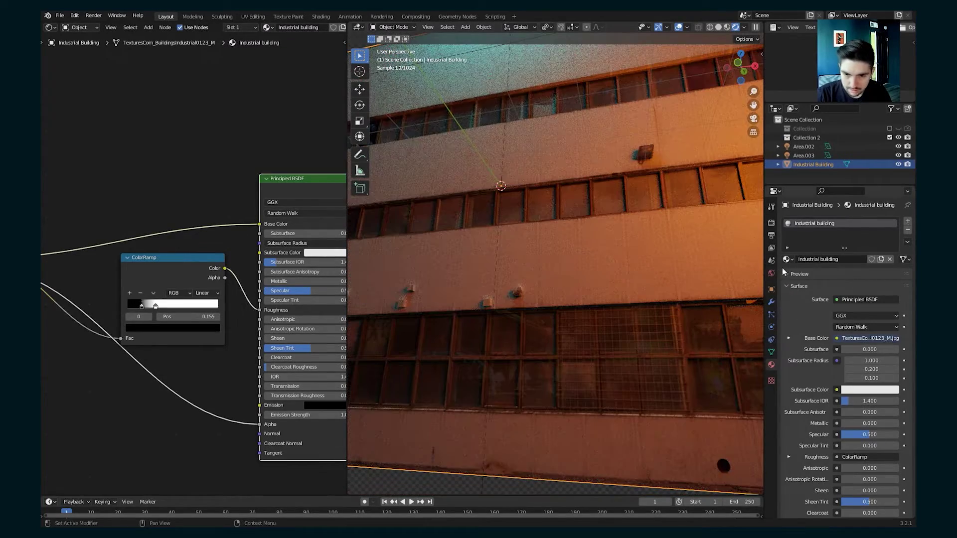
pyautogui.click(771, 273)
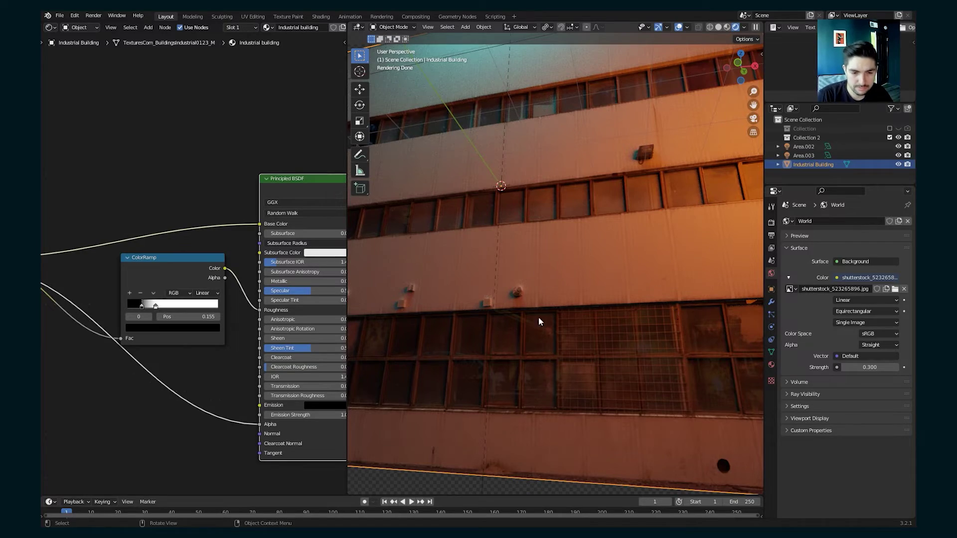
pyautogui.moveTo(538, 321); pyautogui.dragTo(678, 294, button='middle')
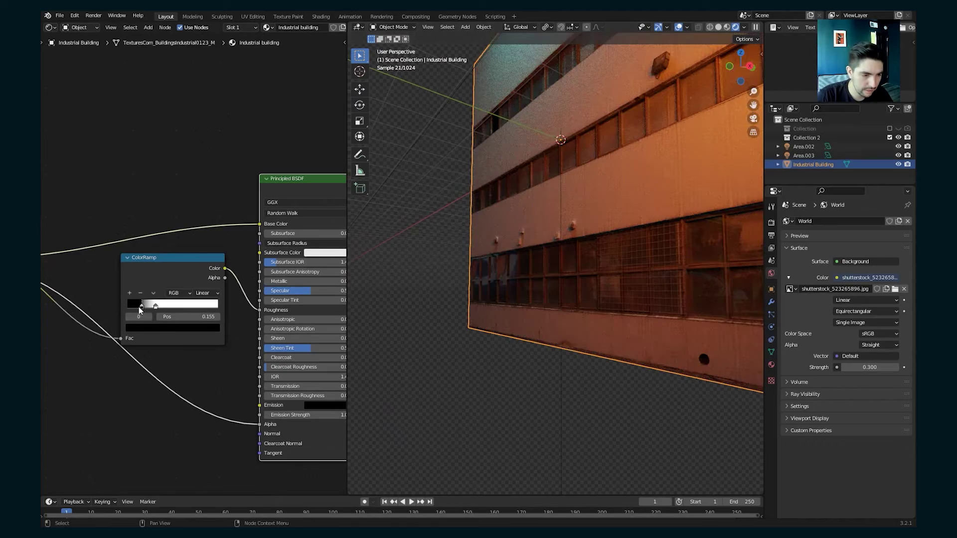
# Step: Lighten the ColorRamp's black stop to a medium grey and check the whole facade
pyautogui.click(147, 328)
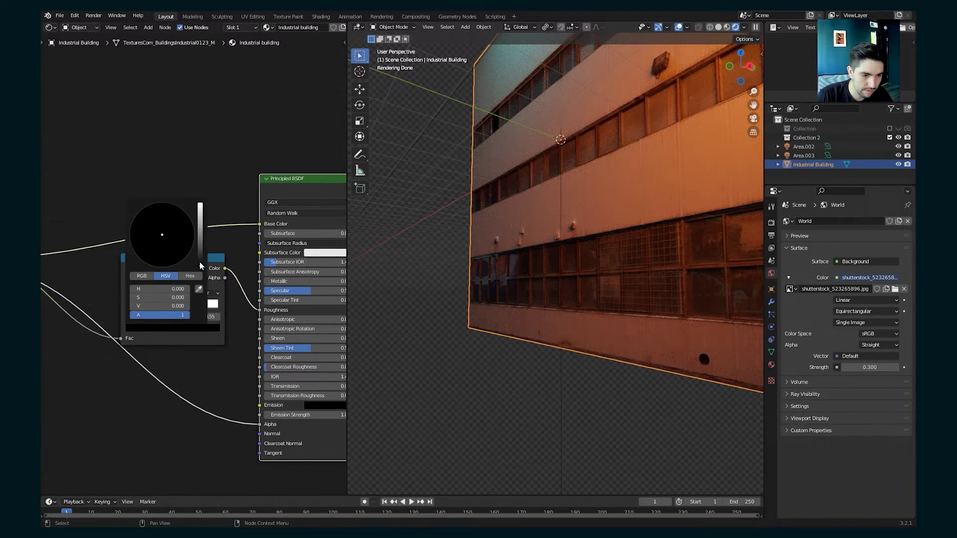
pyautogui.moveTo(200, 266); pyautogui.dragTo(201, 240)
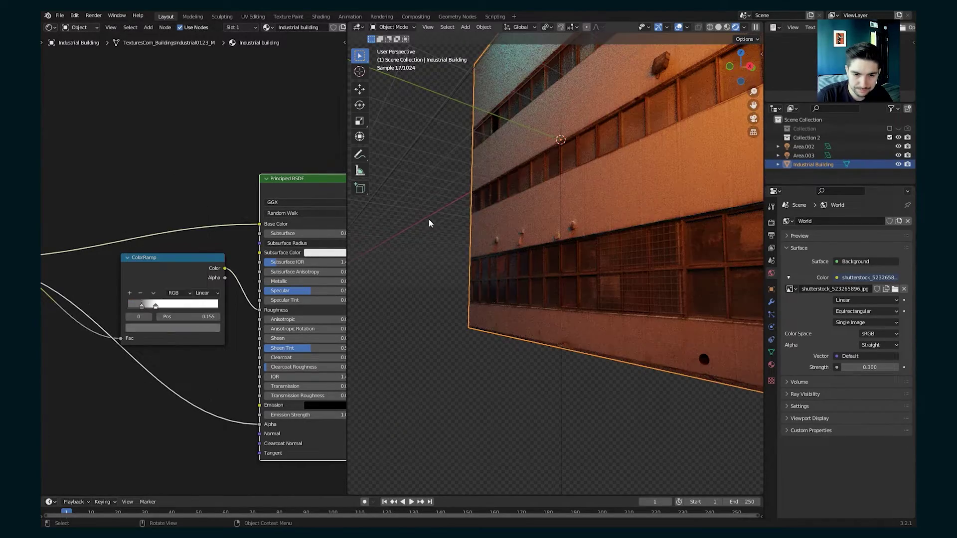
pyautogui.click(430, 223)
pyautogui.moveTo(434, 219); pyautogui.dragTo(533, 196, button='middle')
pyautogui.click(531, 153)
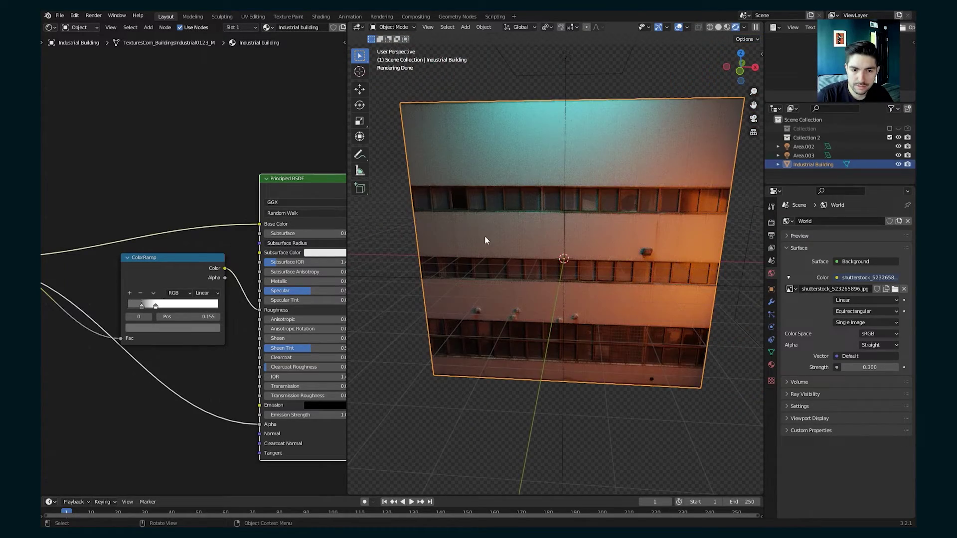
# Step: Select the face of the dark window in the upper row in Edit Mode and replace the node editor with the UV Editor
pyautogui.scroll(6, 486, 241)
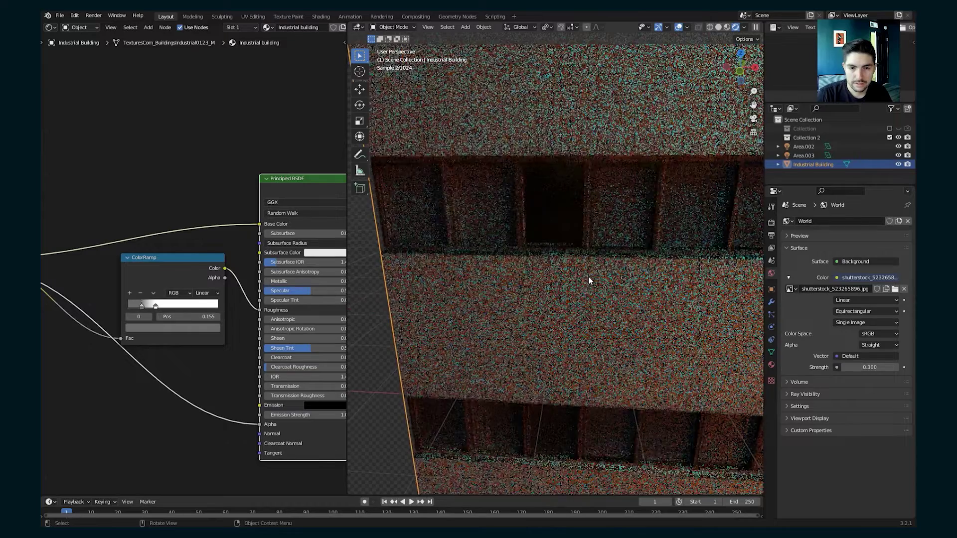
pyautogui.moveTo(588, 276); pyautogui.dragTo(610, 216, button='middle')
pyautogui.click(741, 68)
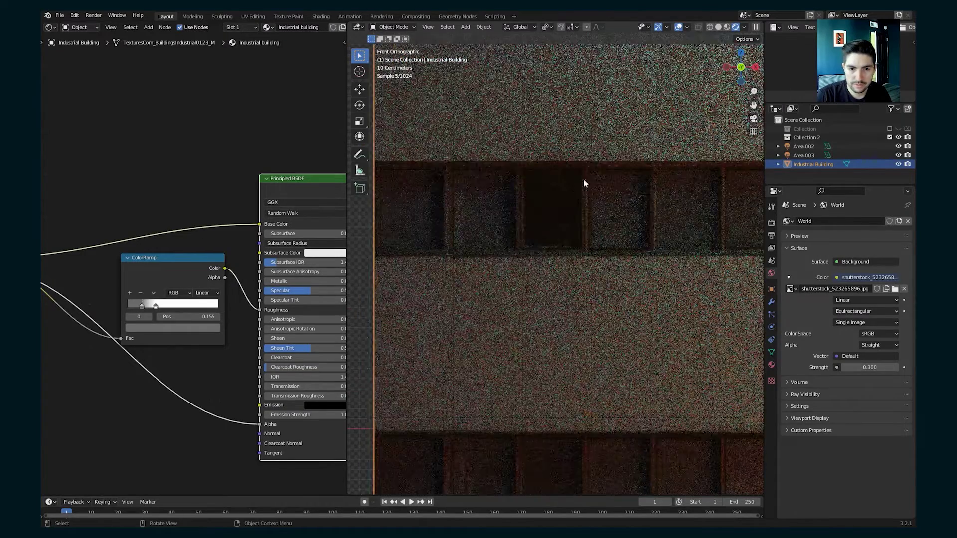
pyautogui.press('Tab')
pyautogui.click(555, 200)
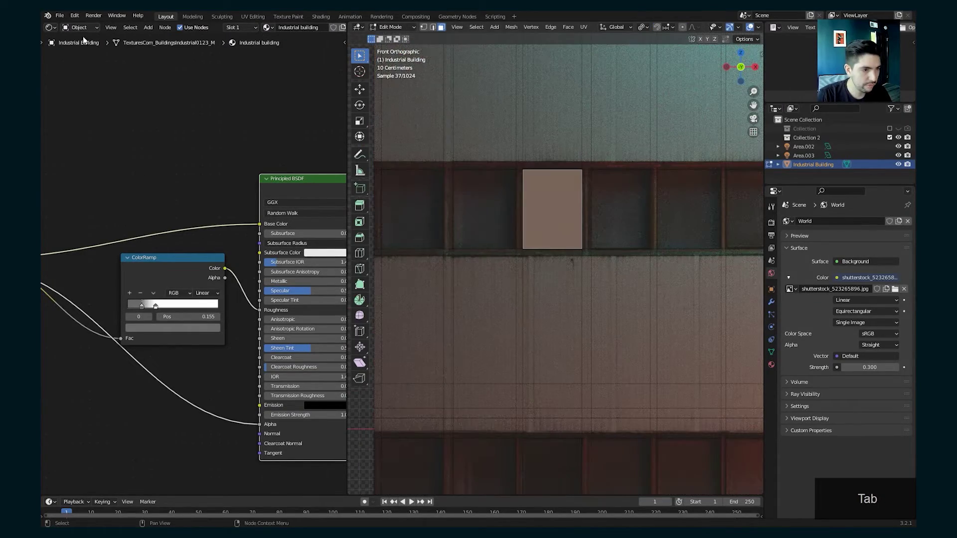
pyautogui.click(51, 27)
pyautogui.click(69, 72)
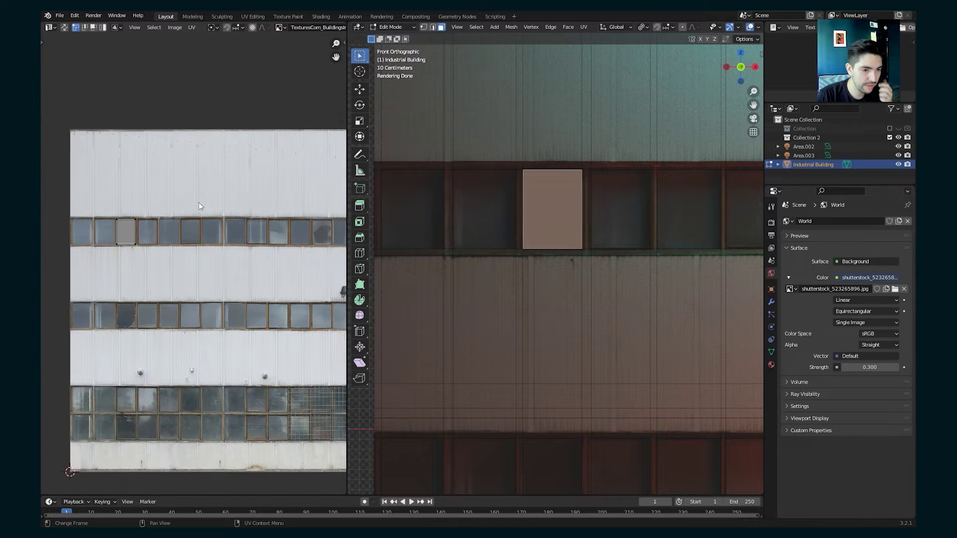
# Step: Move the dark window face's UVs onto the fourth window of the row below, then leave Edit Mode and view the whole facade
pyautogui.scroll(-1, 109, 238)
pyautogui.scroll(4, 110, 239)
pyautogui.moveTo(93, 230); pyautogui.dragTo(177, 240, button='middle')
pyautogui.press('a')
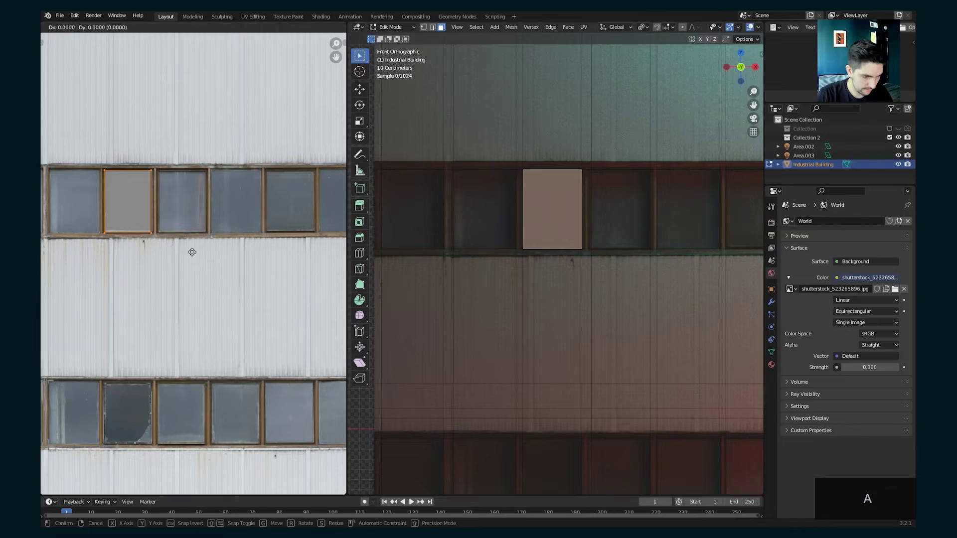
pyautogui.press('g')
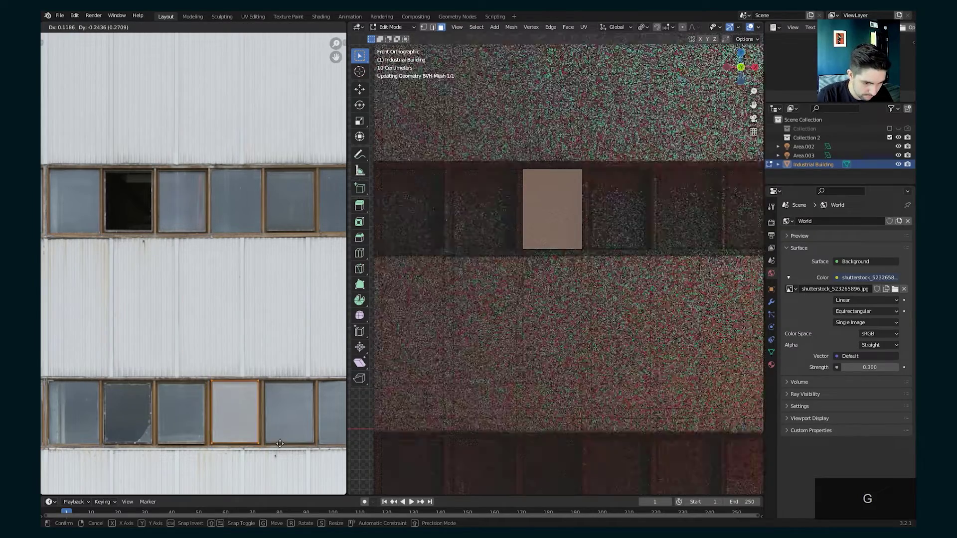
pyautogui.click(280, 445)
pyautogui.press('Tab')
pyautogui.scroll(-6, 567, 241)
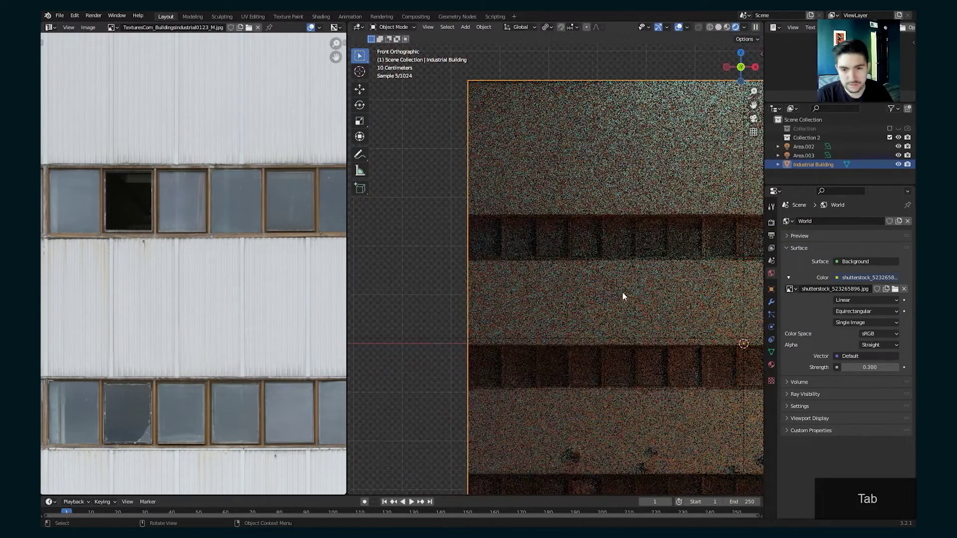
pyautogui.keyDown('shift'); pyautogui.moveTo(600, 322); pyautogui.dragTo(559, 244, button='middle'); pyautogui.keyUp('shift')
pyautogui.scroll(-1, 584, 297)
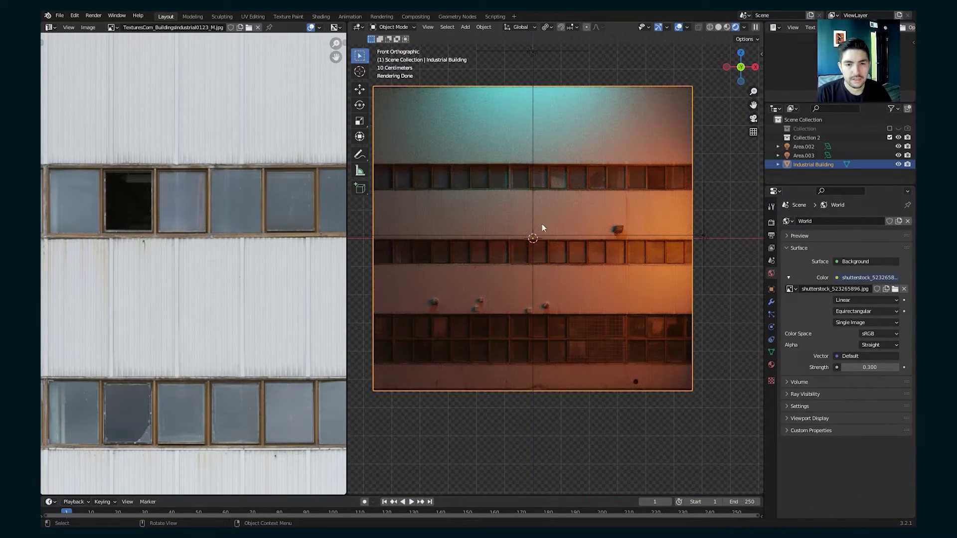
# Step: Knife-cut the outline of the broken glass hole in the upper-row window
pyautogui.keyDown('shift'); pyautogui.moveTo(542, 223); pyautogui.dragTo(555, 230, button='middle'); pyautogui.keyUp('shift')
pyautogui.scroll(8, 624, 203)
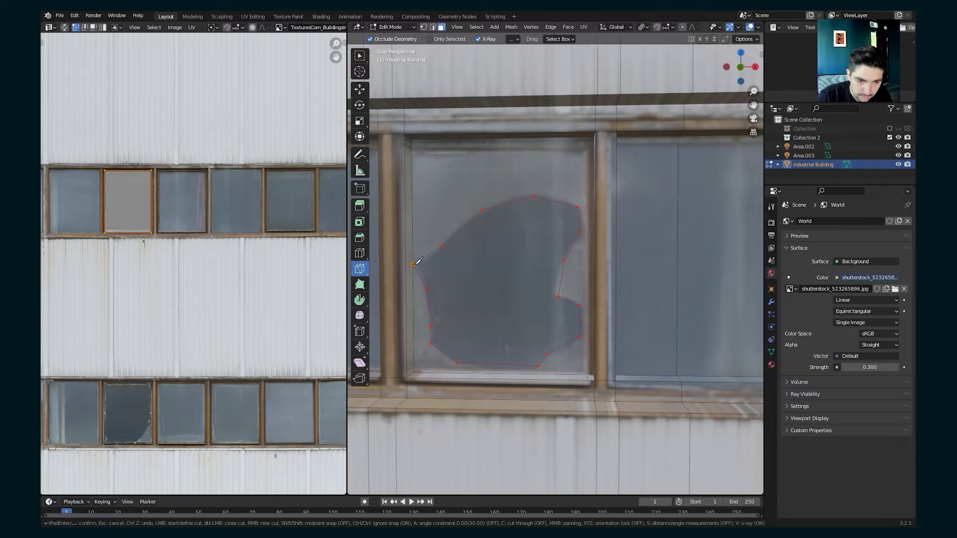
pyautogui.press('Return')
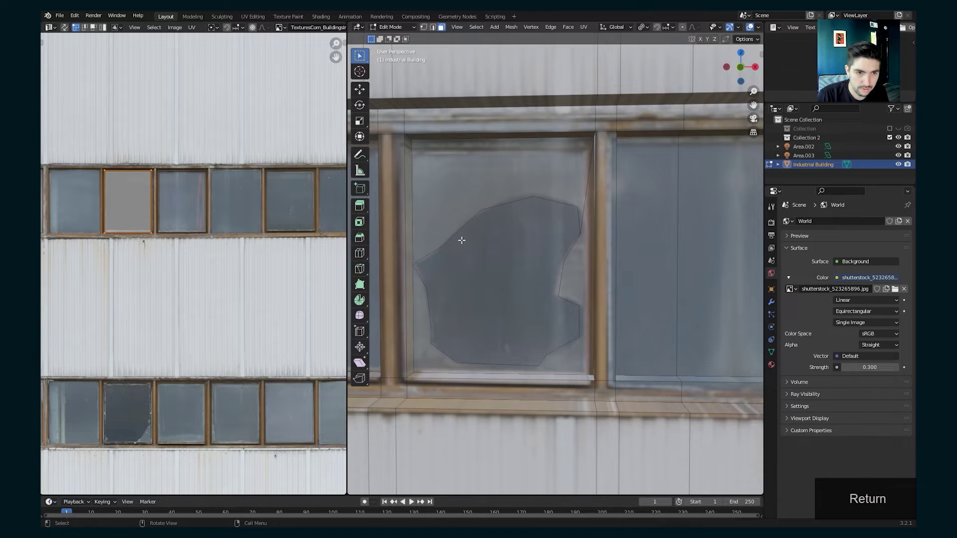
# Step: Extrude the cut hole's face in the upper-row window inward into the facade
pyautogui.click(488, 313)
pyautogui.moveTo(498, 321); pyautogui.dragTo(529, 332, button='middle')
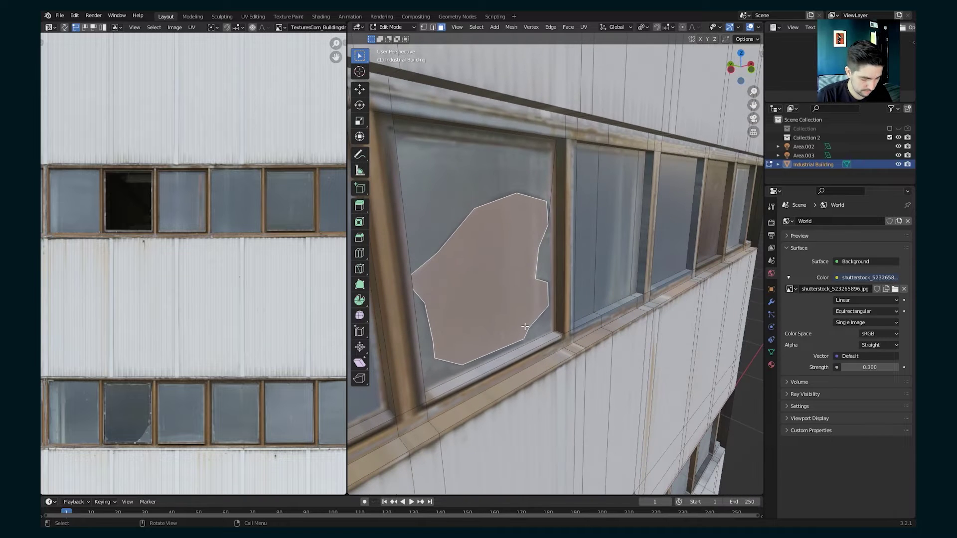
pyautogui.press('e')
pyautogui.click(467, 290)
# Step: Knife-cut the jagged outline of the broken glass in the second window of the middle row
pyautogui.scroll(-6, 467, 290)
pyautogui.keyDown('shift'); pyautogui.moveTo(466, 290); pyautogui.dragTo(529, 203, button='middle'); pyautogui.keyUp('shift')
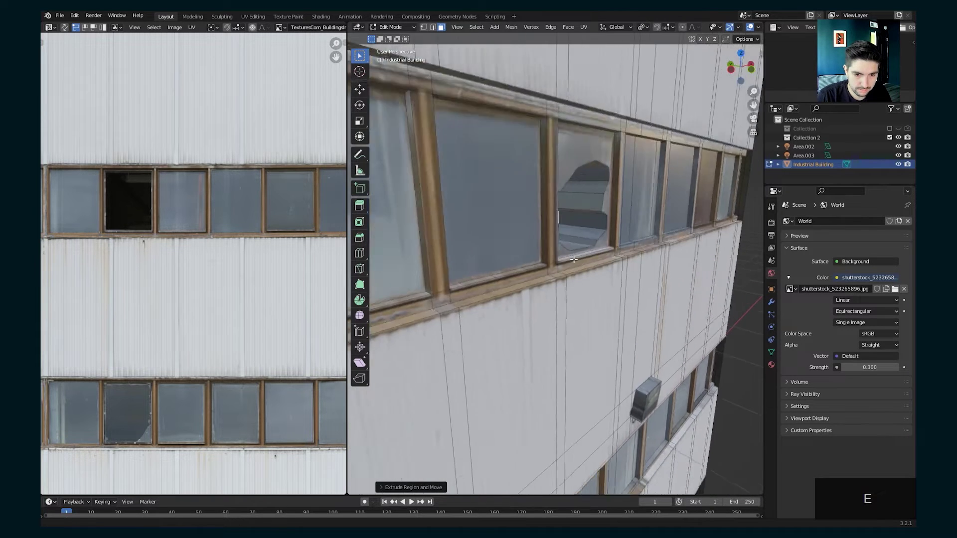
pyautogui.scroll(-3, 548, 239)
pyautogui.moveTo(573, 262); pyautogui.dragTo(532, 258, button='middle')
pyautogui.scroll(8, 531, 258)
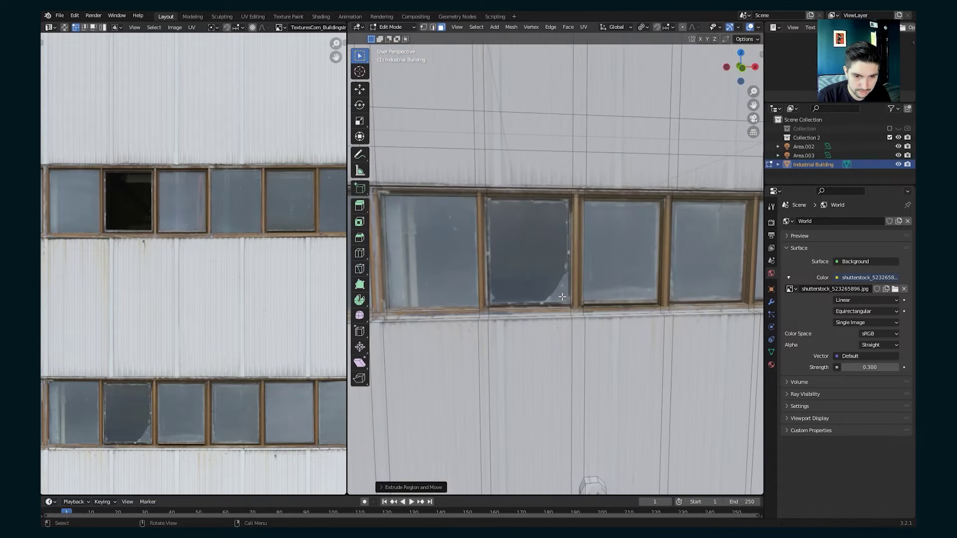
pyautogui.press('k')
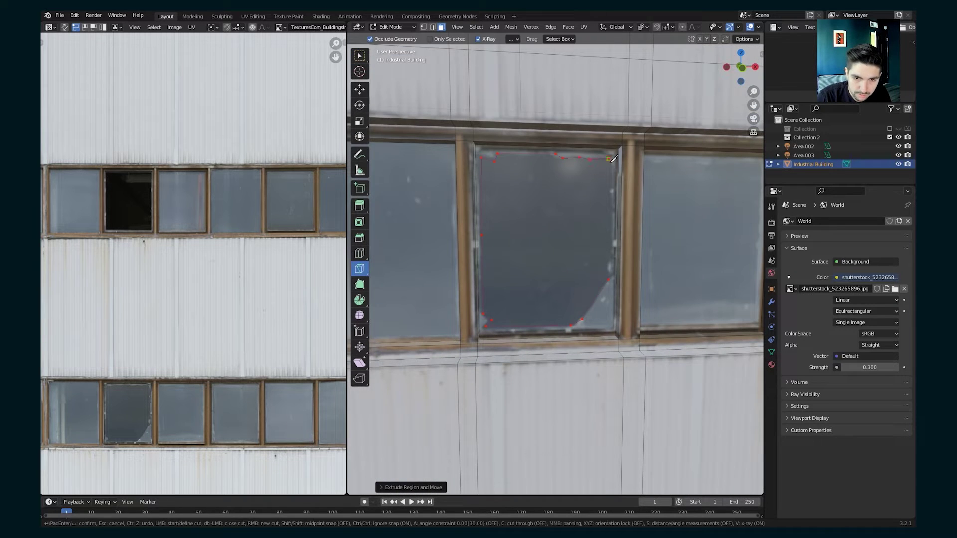
pyautogui.click(609, 158)
pyautogui.press('Return')
# Step: Extrude the cut glass face in the middle-row window inward and review the broken windows on the facade
pyautogui.moveTo(537, 254); pyautogui.dragTo(557, 286, button='middle')
pyautogui.press('e')
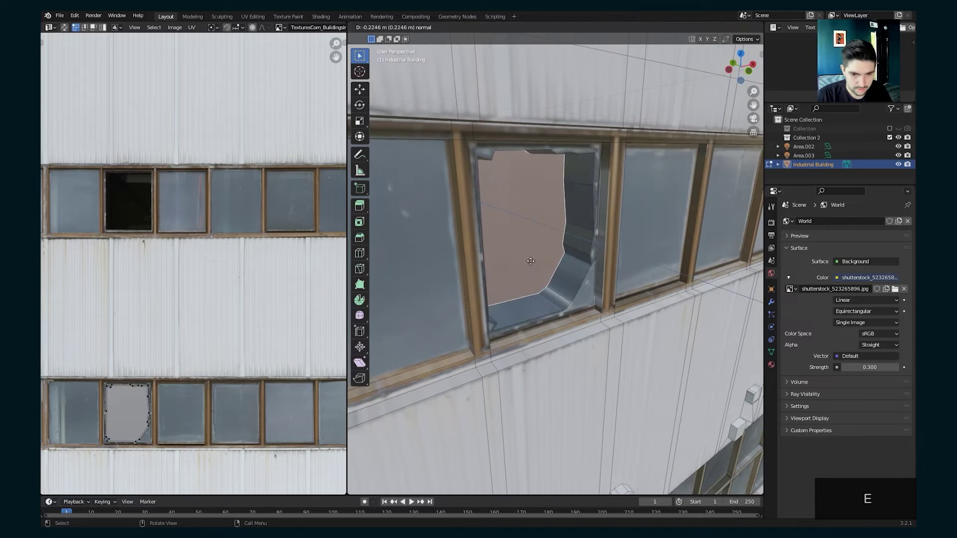
pyautogui.scroll(-4, 553, 251)
pyautogui.moveTo(553, 252); pyautogui.dragTo(519, 247, button='middle')
pyautogui.scroll(-4, 520, 246)
pyautogui.keyDown('shift'); pyautogui.moveTo(619, 368); pyautogui.dragTo(474, 302, button='middle'); pyautogui.keyUp('shift')
pyautogui.moveTo(616, 221); pyautogui.dragTo(464, 488, button='middle')
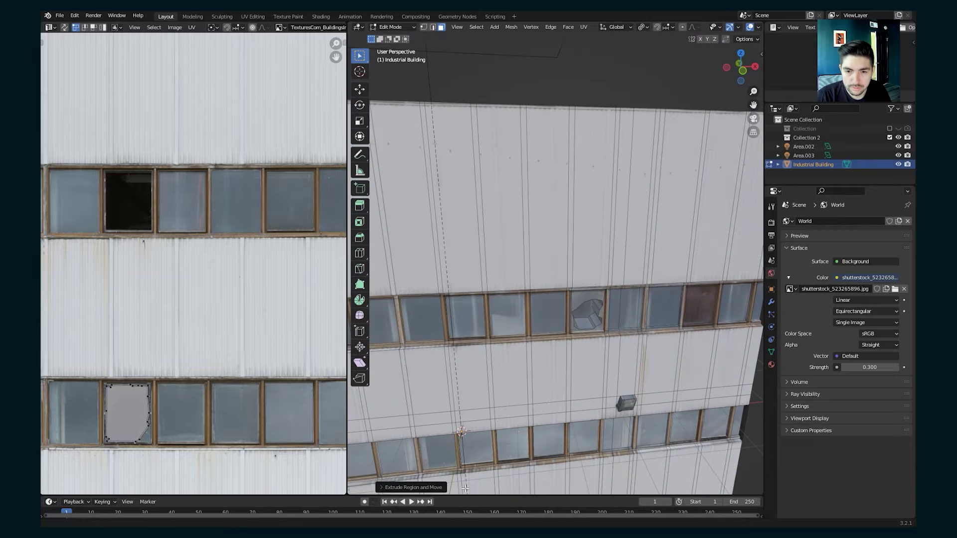
# Step: Add an Array modifier to the industrial building facade and set its count to 4 along X
pyautogui.moveTo(598, 318)
pyautogui.mouseDown(button='middle')
pyautogui.moveTo(591, 304)
pyautogui.moveTo(563, 324)
pyautogui.moveTo(576, 307)
pyautogui.moveTo(590, 315)
pyautogui.mouseUp(button='middle')
pyautogui.press('Tab')
pyautogui.keyDown('shift'); pyautogui.moveTo(643, 235); pyautogui.dragTo(608, 244, button='middle'); pyautogui.keyUp('shift')
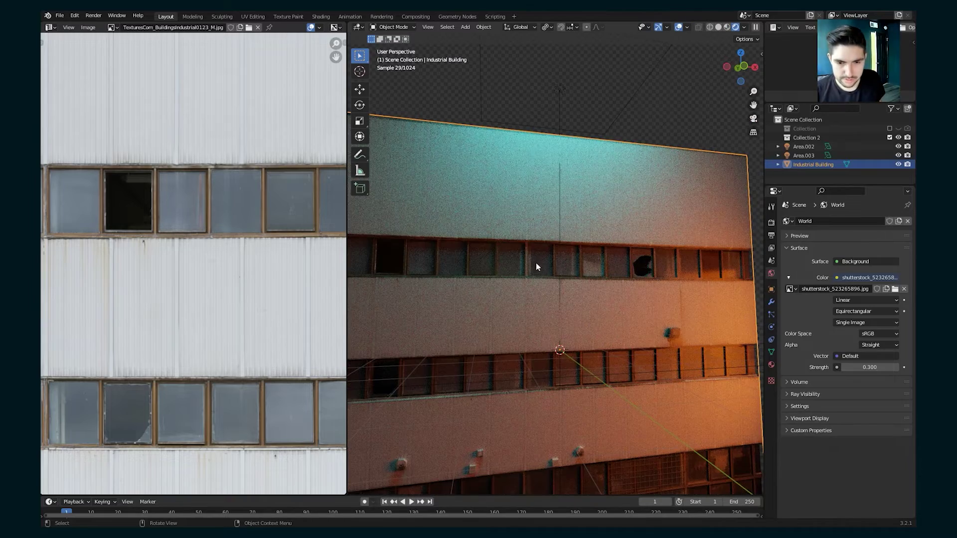
pyautogui.scroll(-4, 536, 262)
pyautogui.moveTo(537, 305); pyautogui.dragTo(582, 304, button='middle')
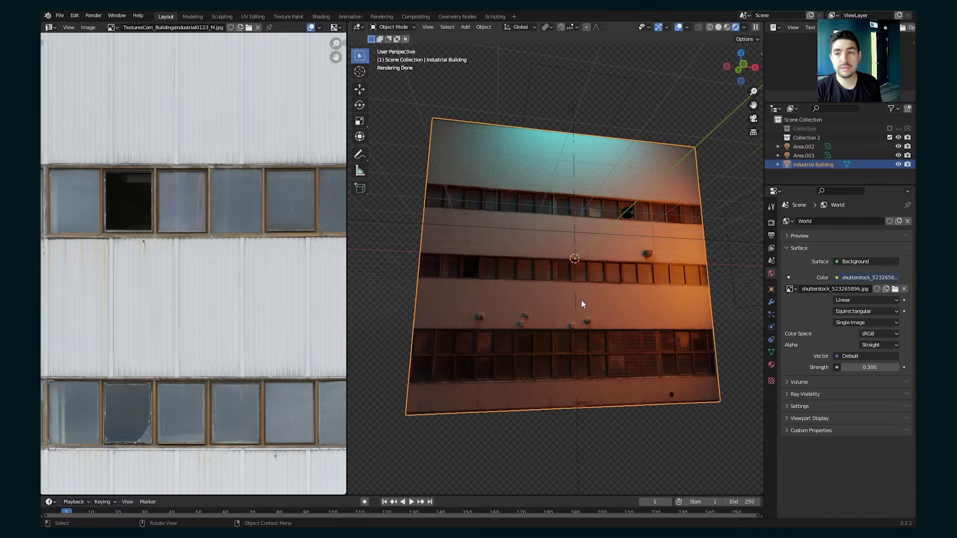
pyautogui.click(770, 301)
pyautogui.click(798, 220)
pyautogui.click(728, 249)
pyautogui.scroll(-2, 612, 271)
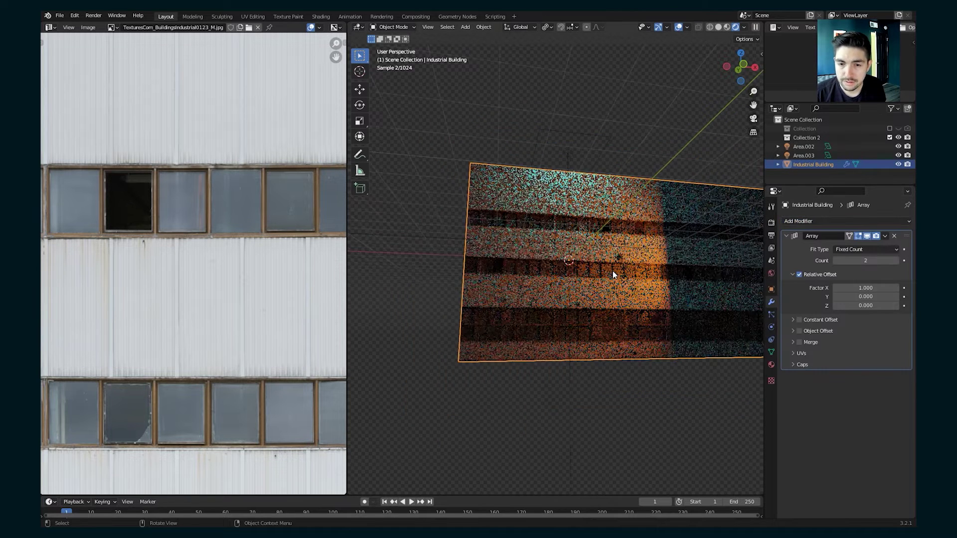
pyautogui.keyDown('shift'); pyautogui.moveTo(612, 271); pyautogui.dragTo(428, 315, button='middle'); pyautogui.keyUp('shift')
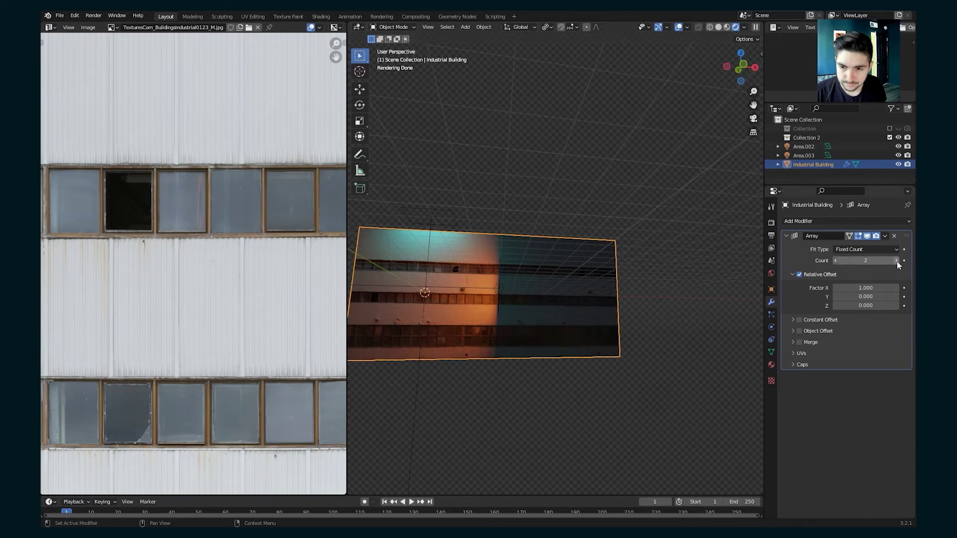
pyautogui.click(896, 261)
pyautogui.click(897, 261)
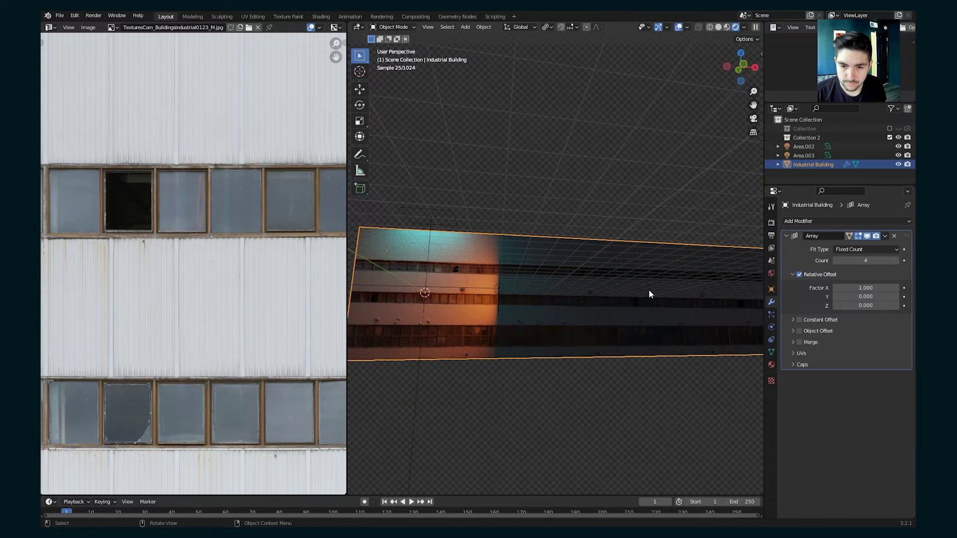
# Step: Add a second Array modifier to the facade with a relative offset of 0 in X and 1 in Y
pyautogui.click(848, 221)
pyautogui.click(727, 246)
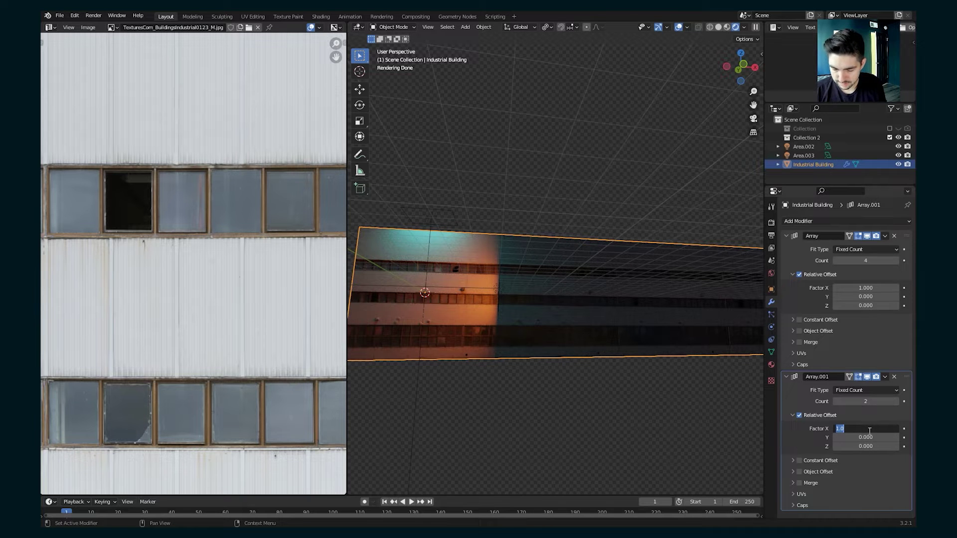
pyautogui.write('0')
pyautogui.click(859, 453)
pyautogui.moveTo(857, 437); pyautogui.dragTo(917, 438)
pyautogui.click(857, 438)
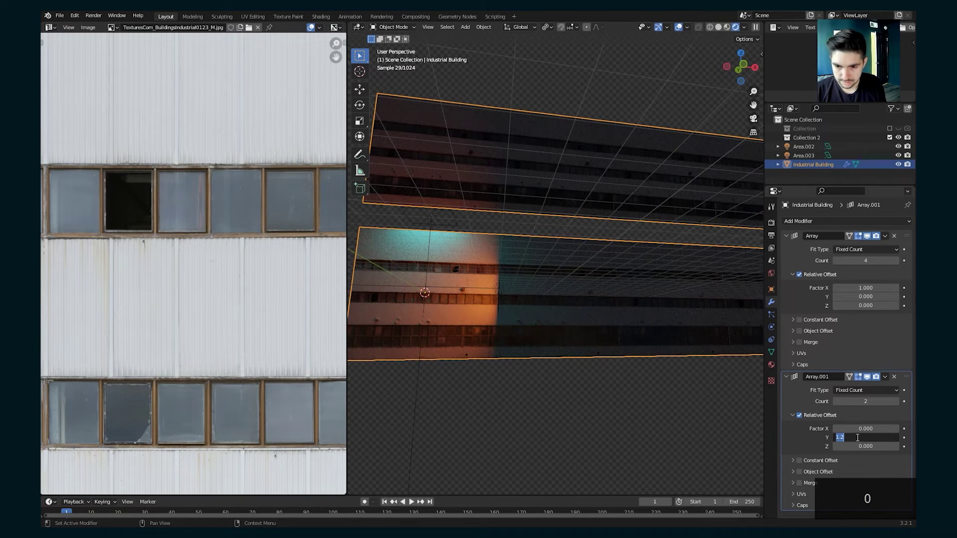
pyautogui.write('1')
pyautogui.press('Return')
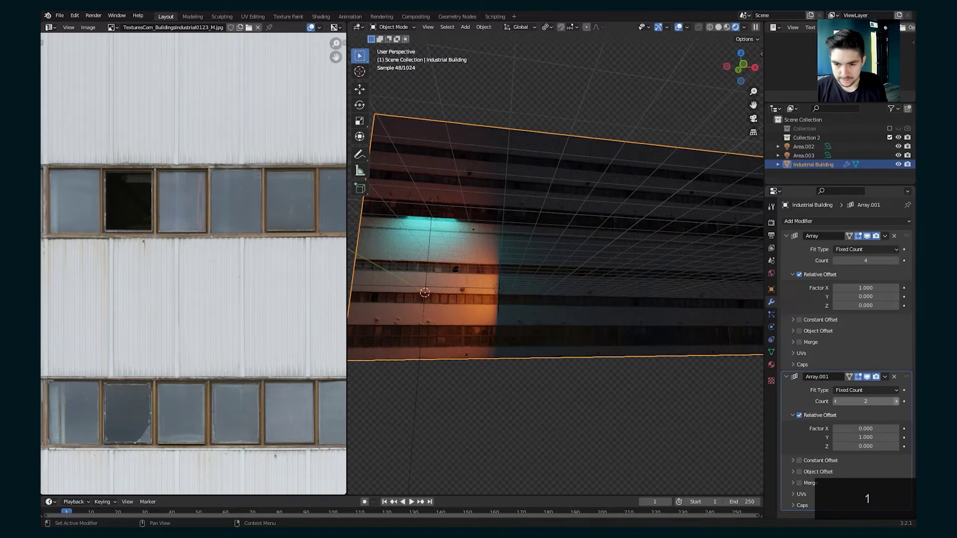
# Step: Set the second array's count to 4 to stack the facade rows upward, then deselect the building
pyautogui.moveTo(865, 401); pyautogui.dragTo(887, 401)
pyautogui.scroll(-2, 647, 242)
pyautogui.moveTo(648, 242); pyautogui.dragTo(605, 327, button='middle')
pyautogui.scroll(-3, 605, 354)
pyautogui.click(605, 354)
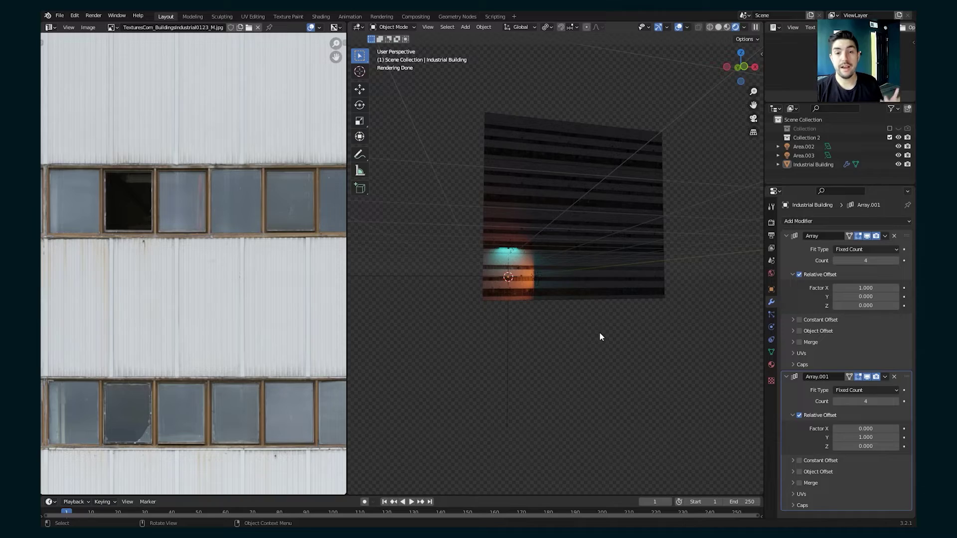
# Step: Examine the broken window in the tiled facade for visible repetition and compare it with the source photo
pyautogui.scroll(4, 599, 333)
pyautogui.moveTo(599, 333); pyautogui.dragTo(639, 326, button='middle')
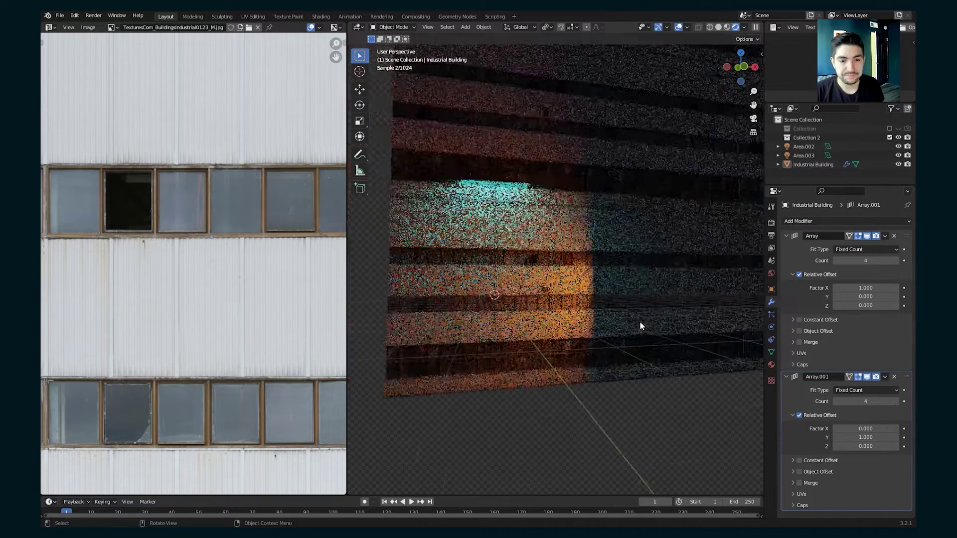
pyautogui.scroll(3, 639, 326)
pyautogui.moveTo(588, 177); pyautogui.dragTo(514, 333, button='middle')
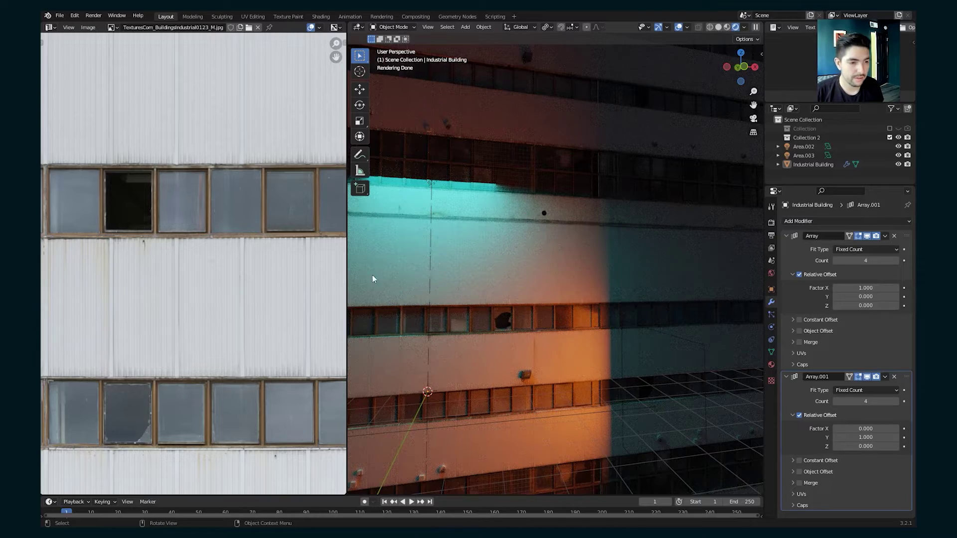
pyautogui.scroll(2, 518, 332)
pyautogui.scroll(4, 528, 309)
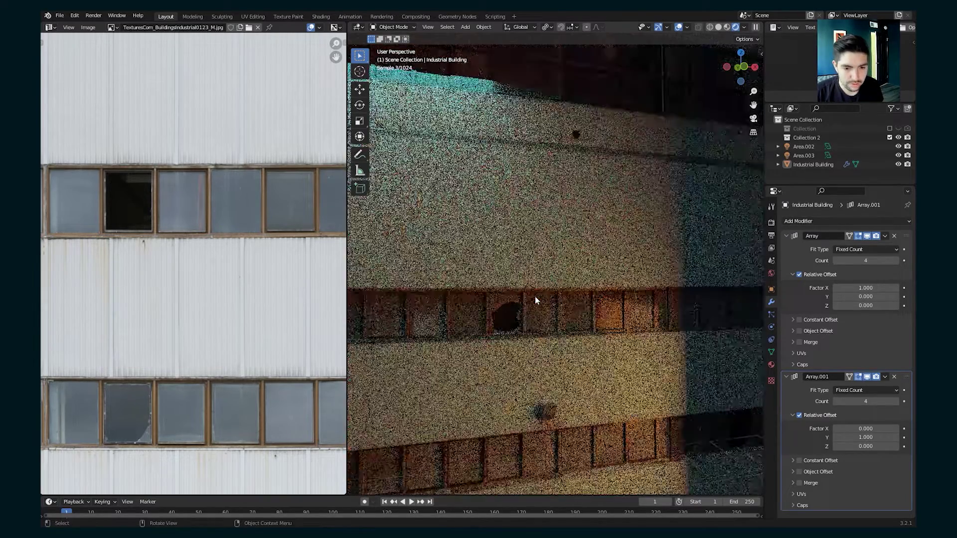
pyautogui.moveTo(520, 305); pyautogui.dragTo(542, 268, button='middle')
pyautogui.scroll(-4, 200, 219)
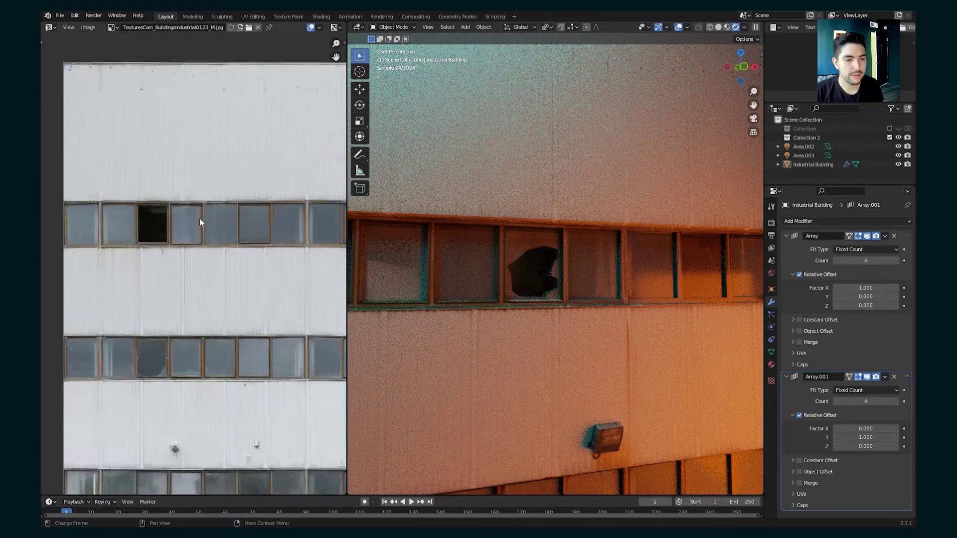
pyautogui.moveTo(239, 265); pyautogui.dragTo(200, 252, button='middle')
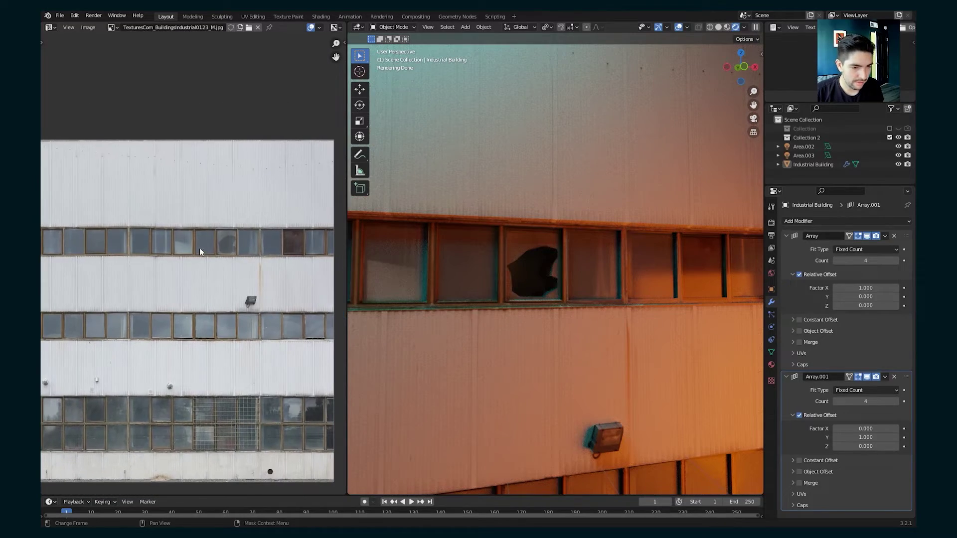
# Step: Duplicate the intact glass face beside the upper-row broken window and move the copy about 0.71 m along X over the hole
pyautogui.press('Tab')
pyautogui.moveTo(545, 273); pyautogui.dragTo(463, 256, button='middle')
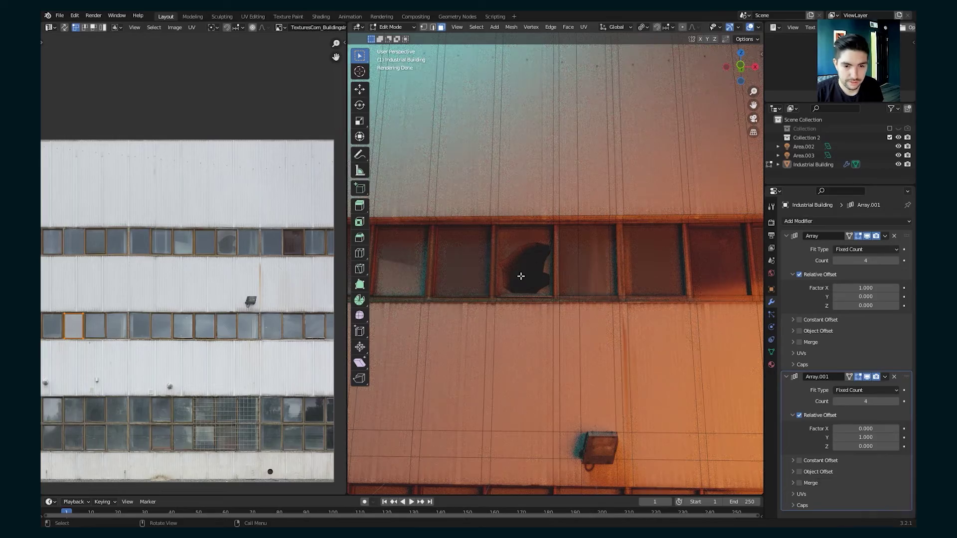
pyautogui.press('Tab')
pyautogui.scroll(3, 495, 278)
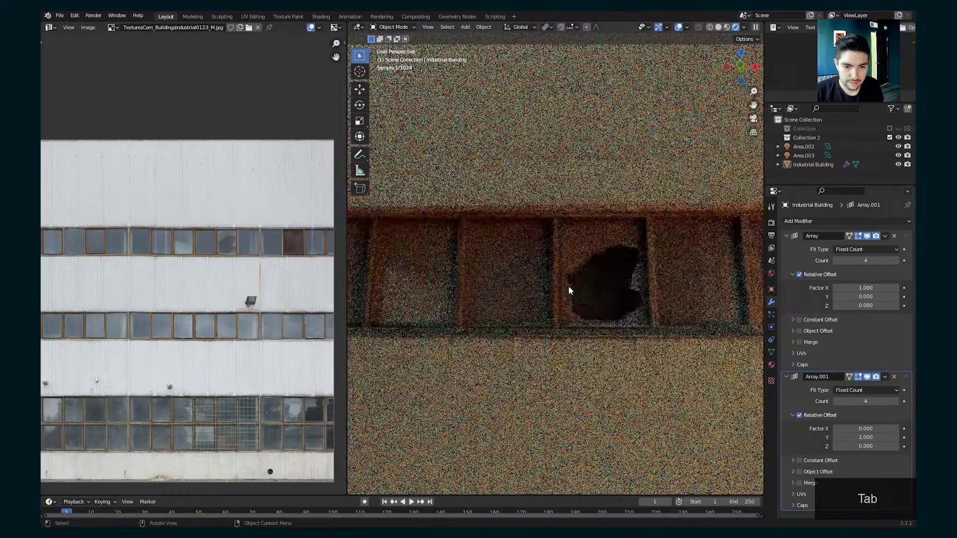
pyautogui.press('Tab')
pyautogui.scroll(2, 548, 284)
pyautogui.click(487, 265)
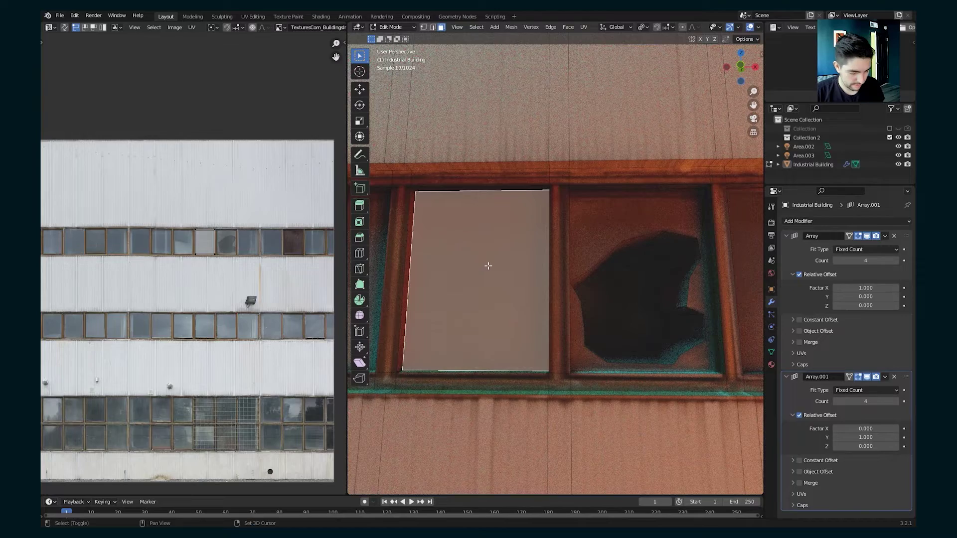
pyautogui.hotkey('shift', 'd')
pyautogui.press('x')
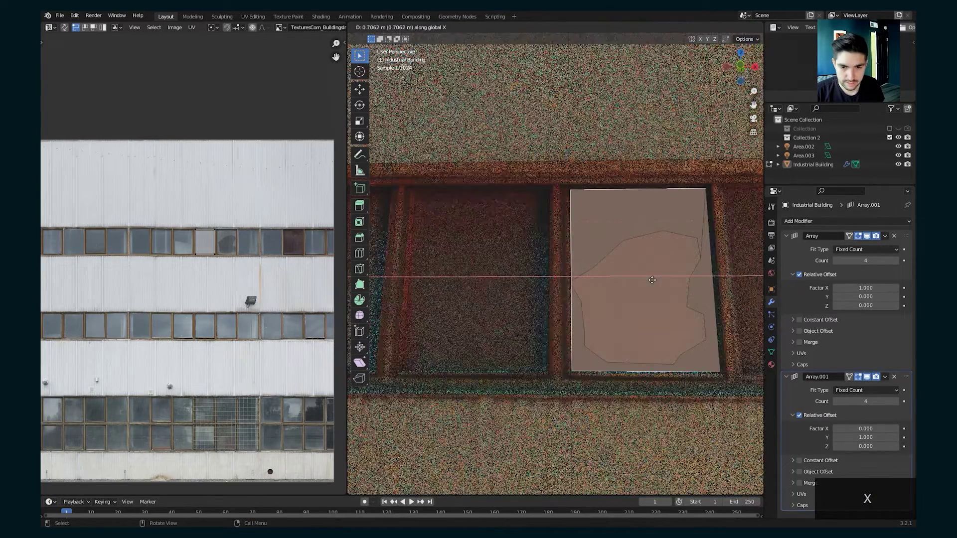
pyautogui.click(651, 280)
# Step: Move the duplicated glass face along Y so that it covers the broken window, and leave mesh editing
pyautogui.press('g')
pyautogui.press('y')
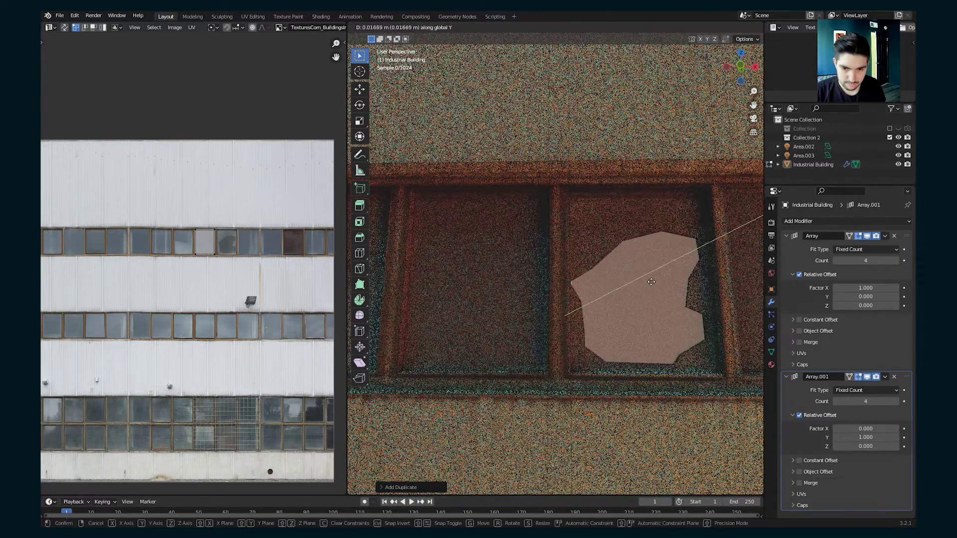
pyautogui.click(719, 269)
pyautogui.press('Tab')
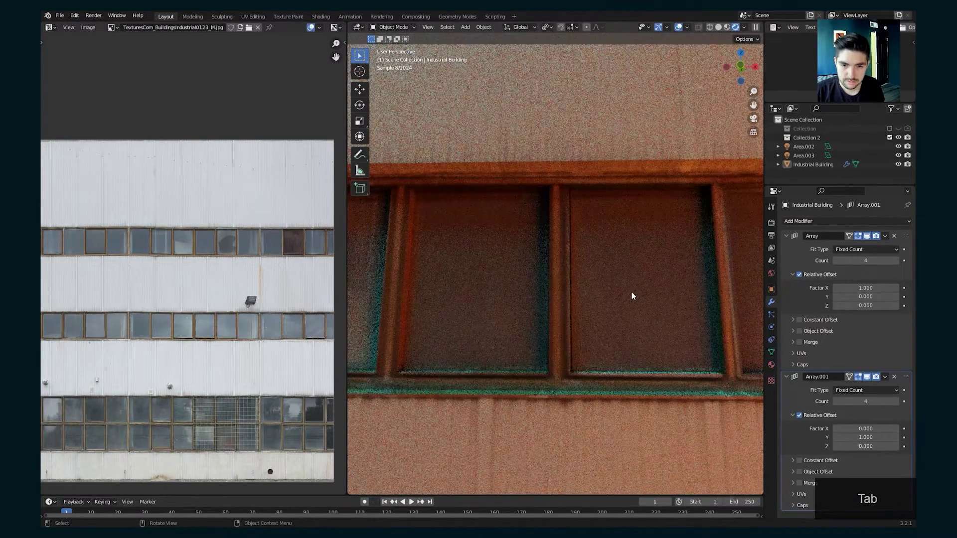
# Step: Raise the cyan area light above the tiled facade to a height of about 41 m
pyautogui.scroll(-8, 562, 256)
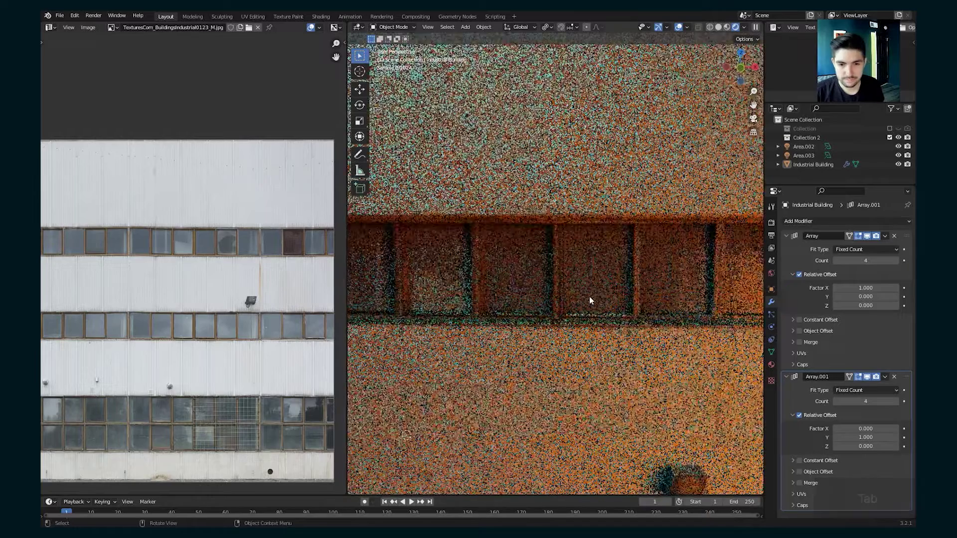
pyautogui.scroll(-4, 585, 342)
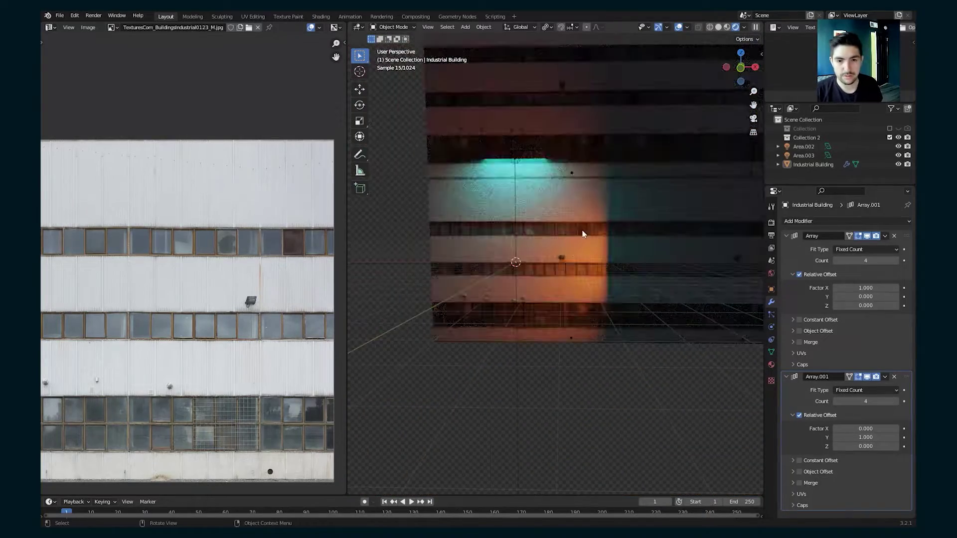
pyautogui.scroll(-1, 549, 274)
pyautogui.click(486, 232)
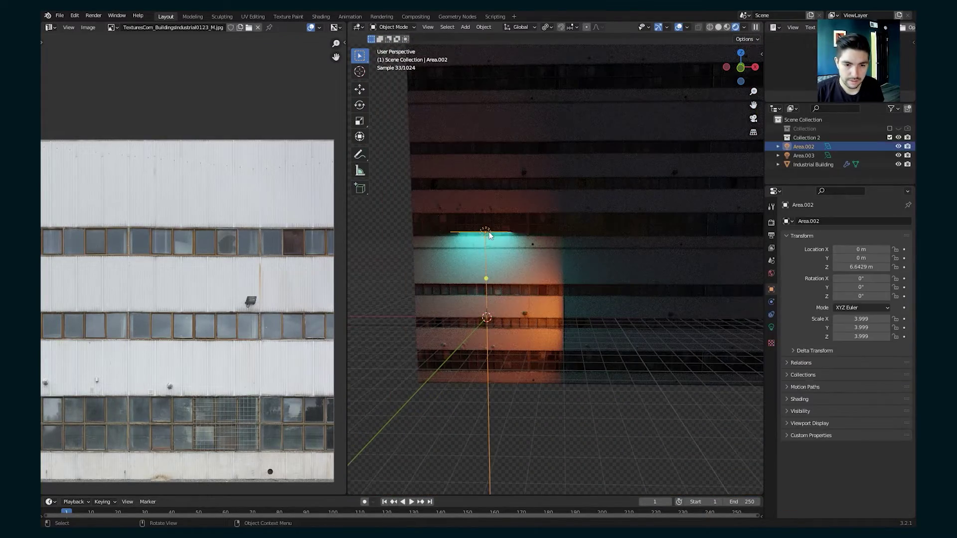
pyautogui.press('g')
pyautogui.press('z')
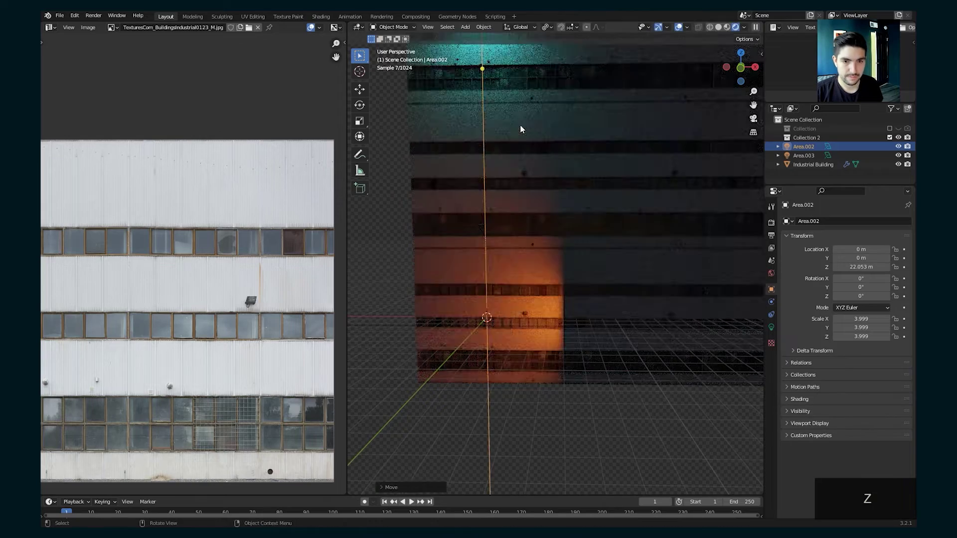
pyautogui.click(520, 171)
pyautogui.scroll(-3, 520, 170)
pyautogui.scroll(-1, 520, 170)
pyautogui.press('g')
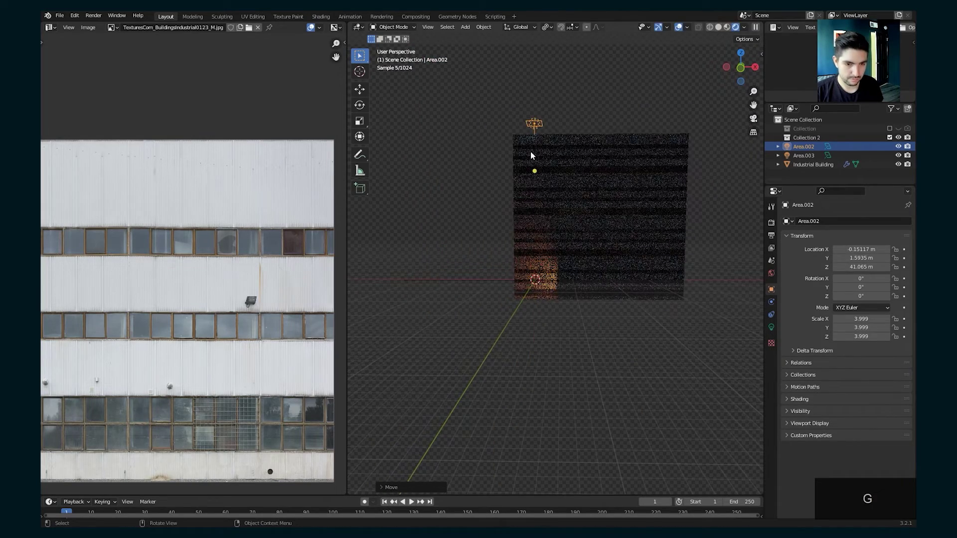
# Step: Enlarge the cyan area light to a scale of about 54 and set its power to 5000 W
pyautogui.press('s')
pyautogui.click(466, 223)
pyautogui.press('g')
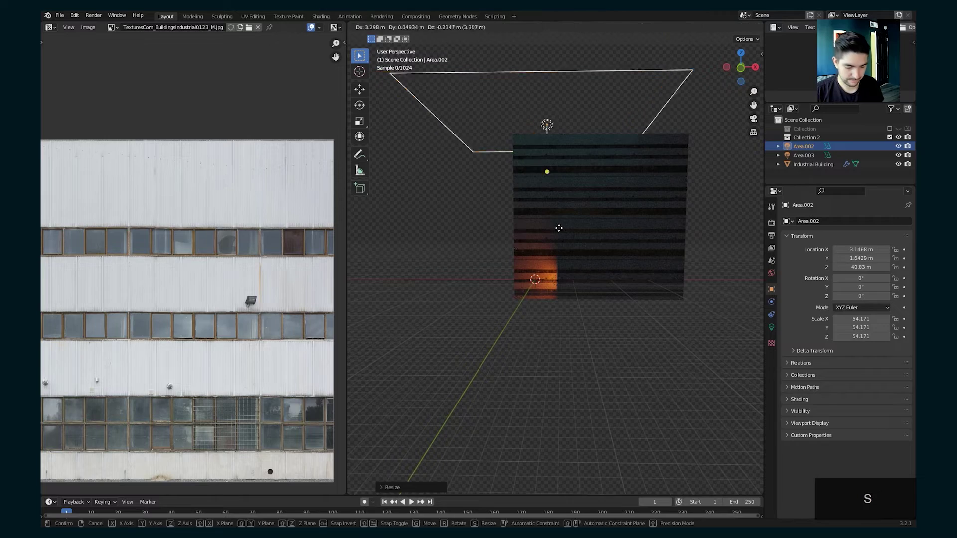
pyautogui.click(865, 282)
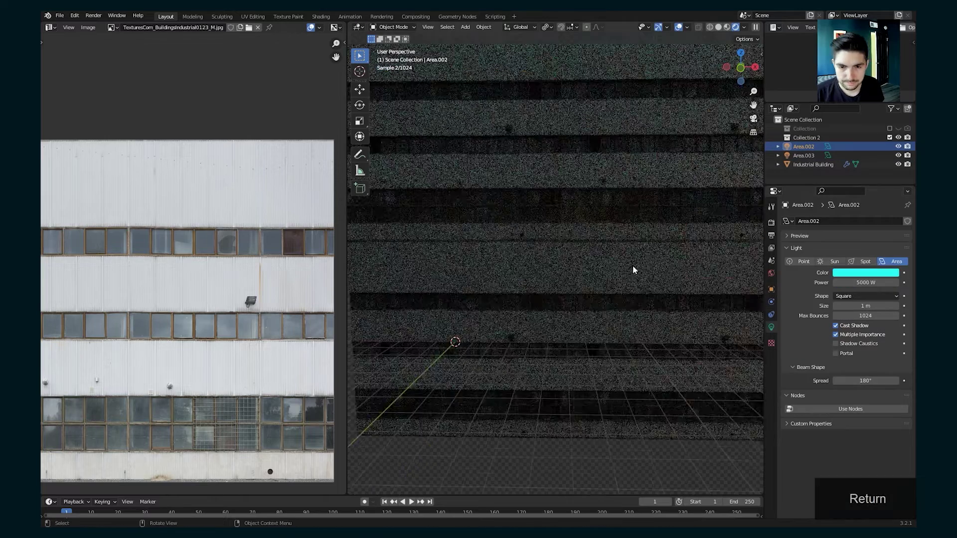
# Step: Delete the duplicated glass face that covers the broken window in the building mesh
pyautogui.click(521, 313)
pyautogui.press('Tab')
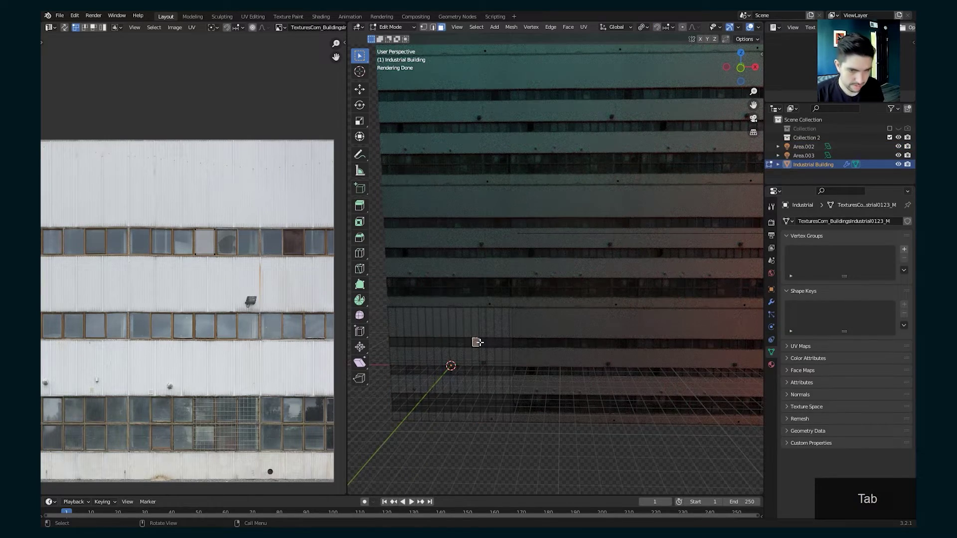
pyautogui.press('x')
pyautogui.click(479, 343)
pyautogui.press('Tab')
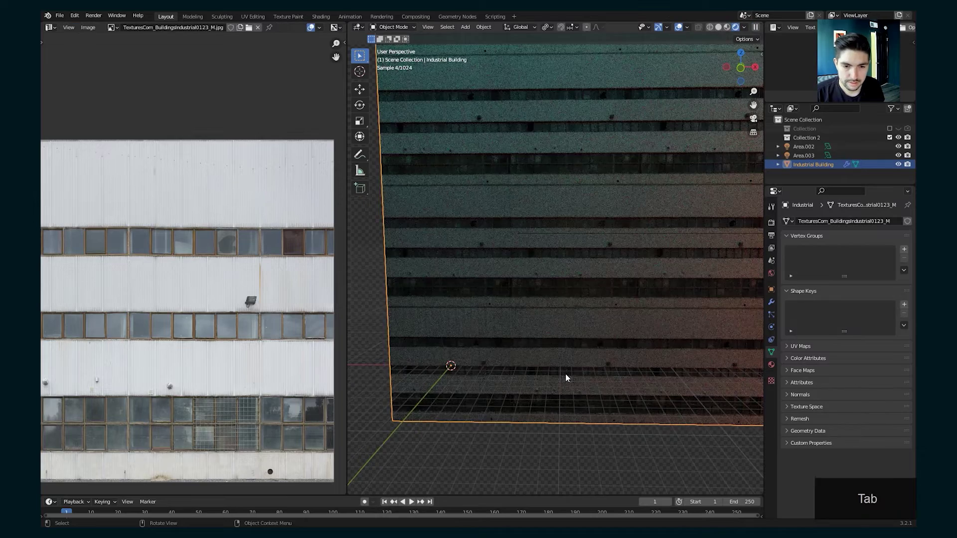
# Step: Undo the deletion of the covering glass face and return to Object Mode to view the whole facade
pyautogui.scroll(-2, 575, 244)
pyautogui.moveTo(544, 288); pyautogui.dragTo(547, 272, button='middle')
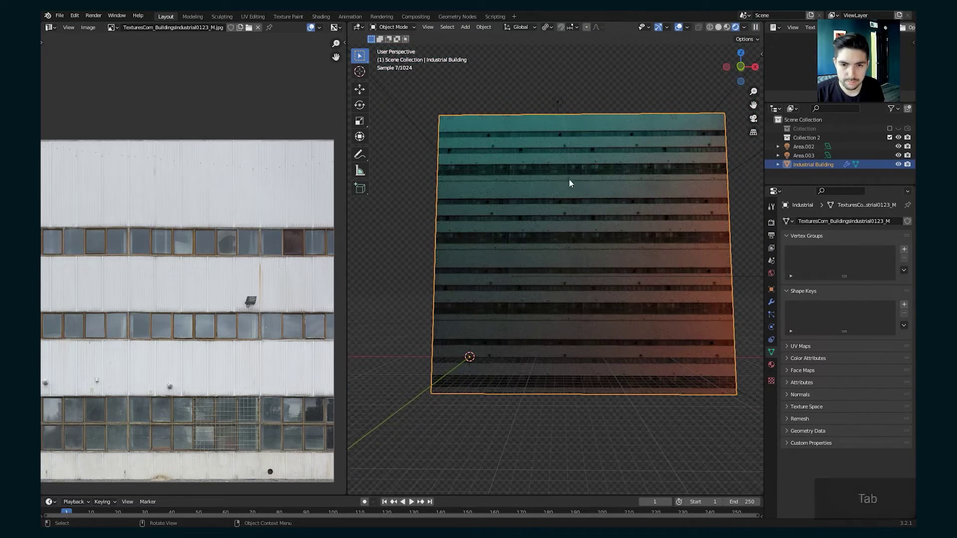
pyautogui.hotkey('ctrl', 'z')
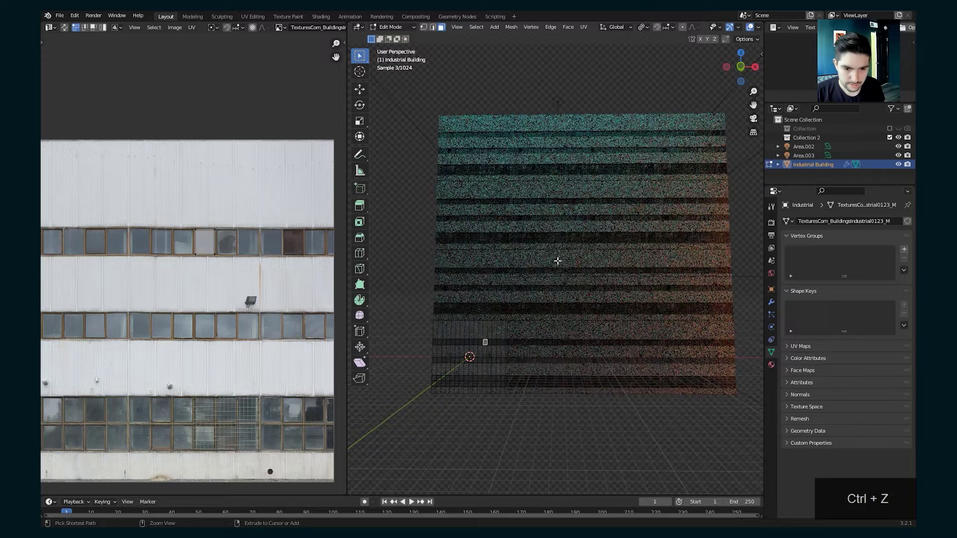
pyautogui.press('Tab')
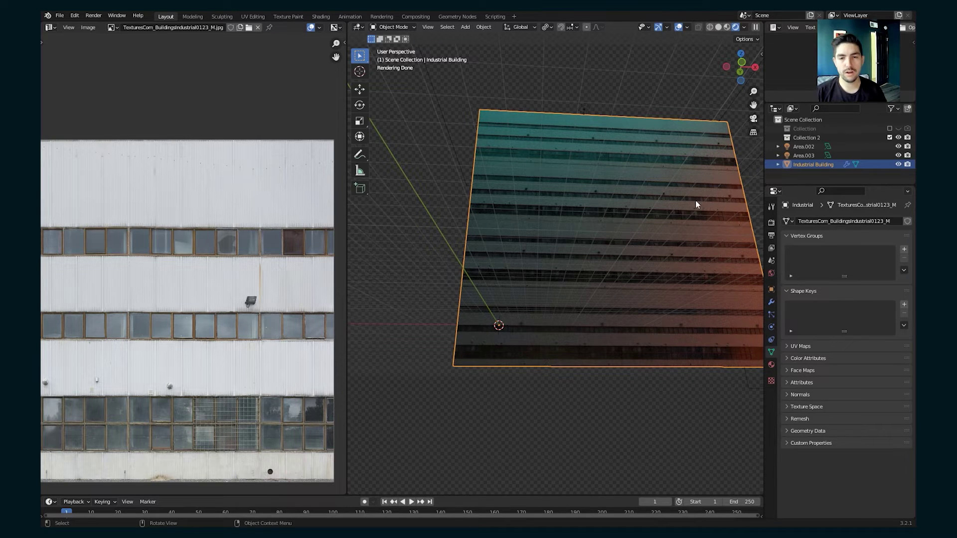
pyautogui.moveTo(697, 205); pyautogui.dragTo(592, 221, button='middle')
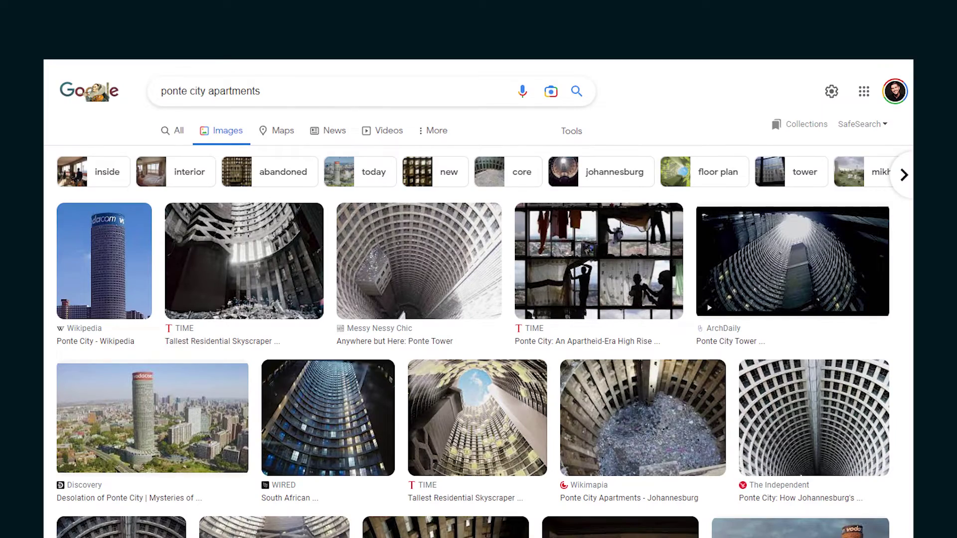
# Step: Switch to the Google image results for "ponte city apartments" and look through the tower's architecture for reference
pyautogui.scroll(-8, 478, 299)
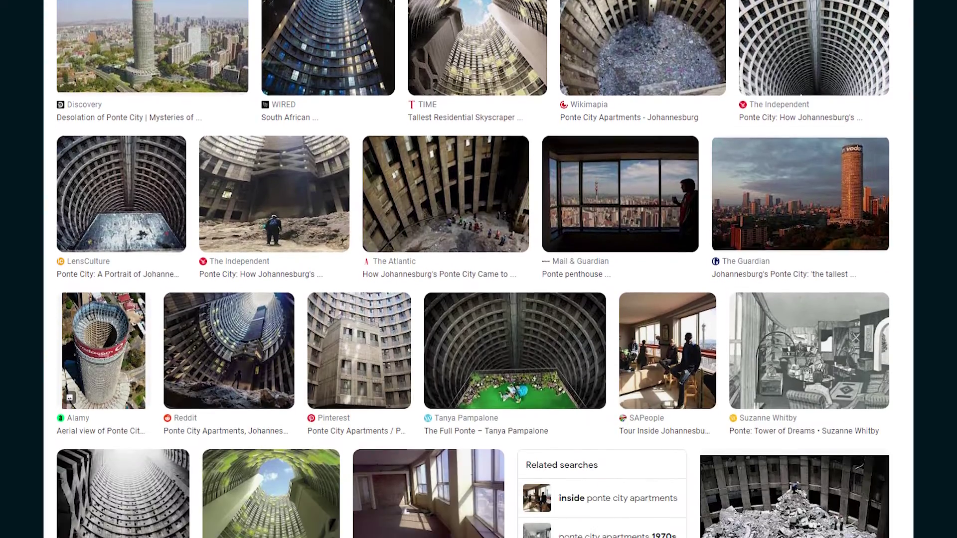
pyautogui.scroll(-8, 479, 299)
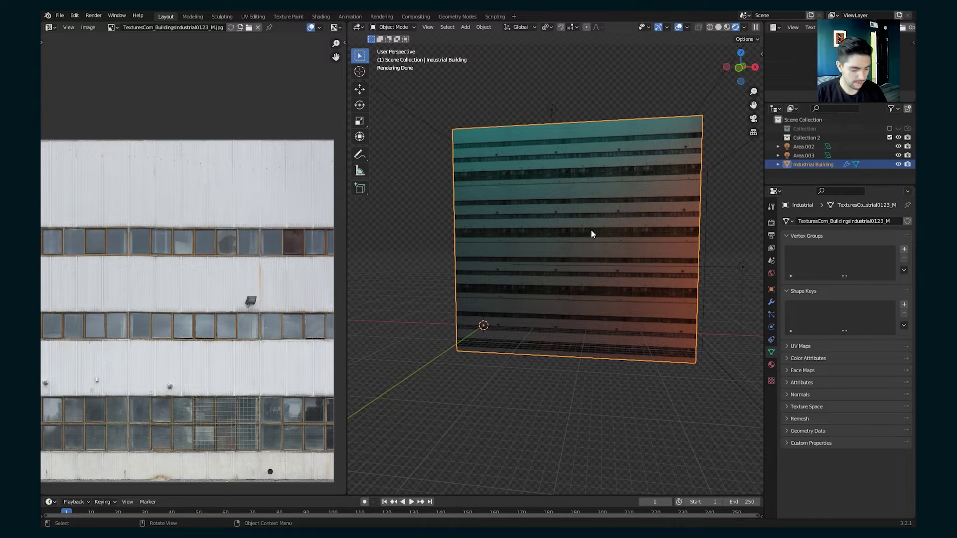
# Step: Duplicate the industrial building in place and hide the original
pyautogui.hotkey('shift', 'd')
pyautogui.press('0')
pyautogui.press('Escape')
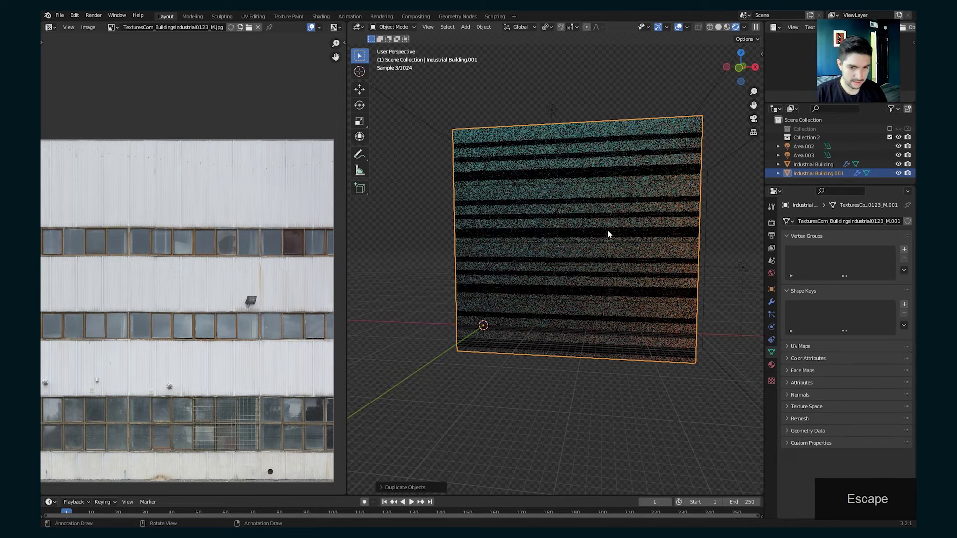
pyautogui.click(902, 164)
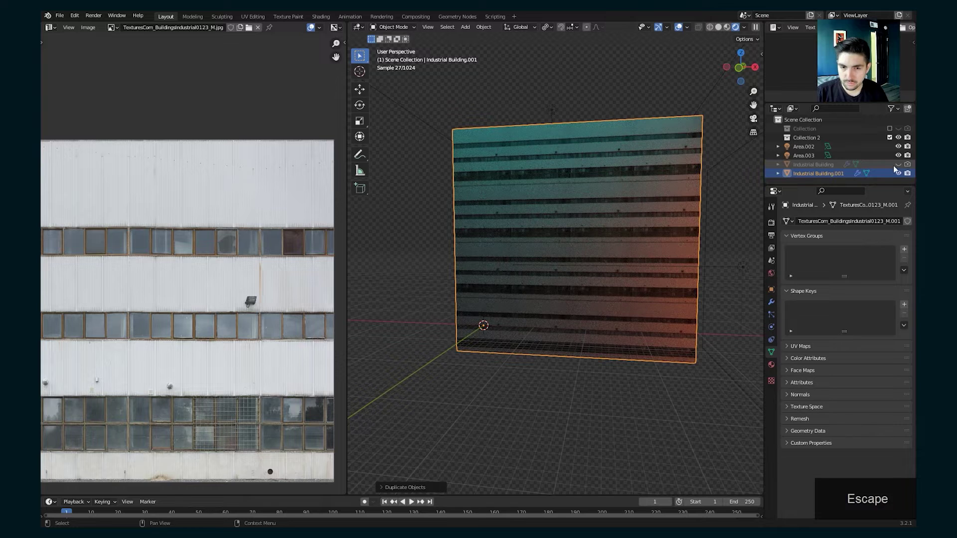
# Step: Switch the viewport to Material Preview shading and widen the 3D viewport by shrinking the reference image area
pyautogui.scroll(2, 561, 239)
pyautogui.click(726, 28)
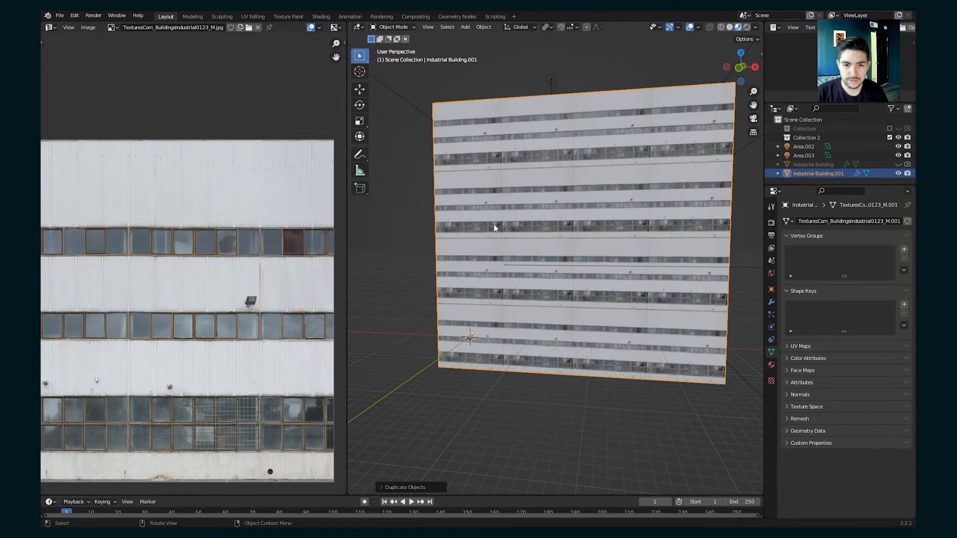
pyautogui.moveTo(411, 209); pyautogui.dragTo(400, 197, button='middle')
pyautogui.moveTo(347, 155); pyautogui.dragTo(274, 155)
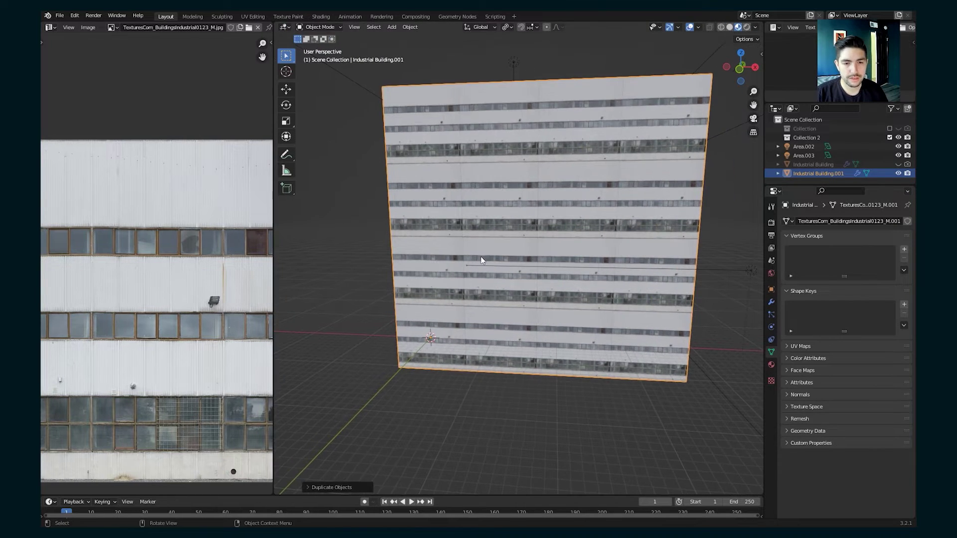
pyautogui.moveTo(483, 260); pyautogui.dragTo(482, 267, button='middle')
# Step: Show the duplicated building's modifiers and collapse both Array modifiers
pyautogui.click(770, 302)
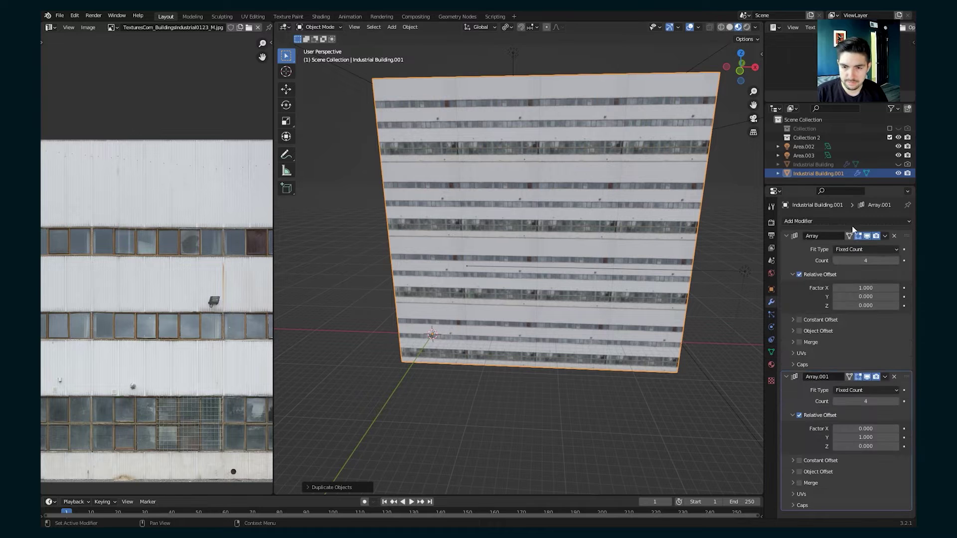
pyautogui.click(785, 236)
pyautogui.click(787, 249)
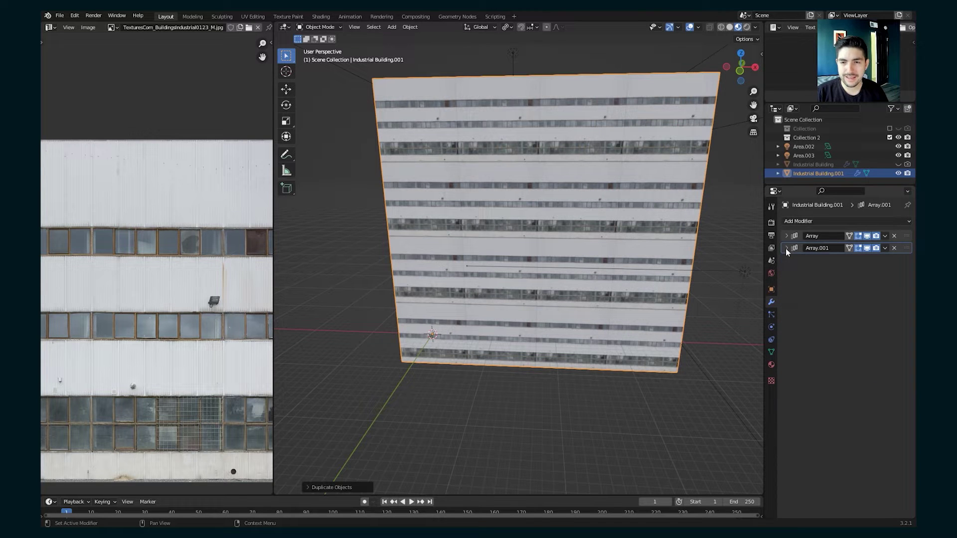
# Step: Add a Bezier circle at the origin and scale it up into a large ring around the base of the facade
pyautogui.click(492, 399)
pyautogui.hotkey('shift', 'a')
pyautogui.moveTo(488, 295)
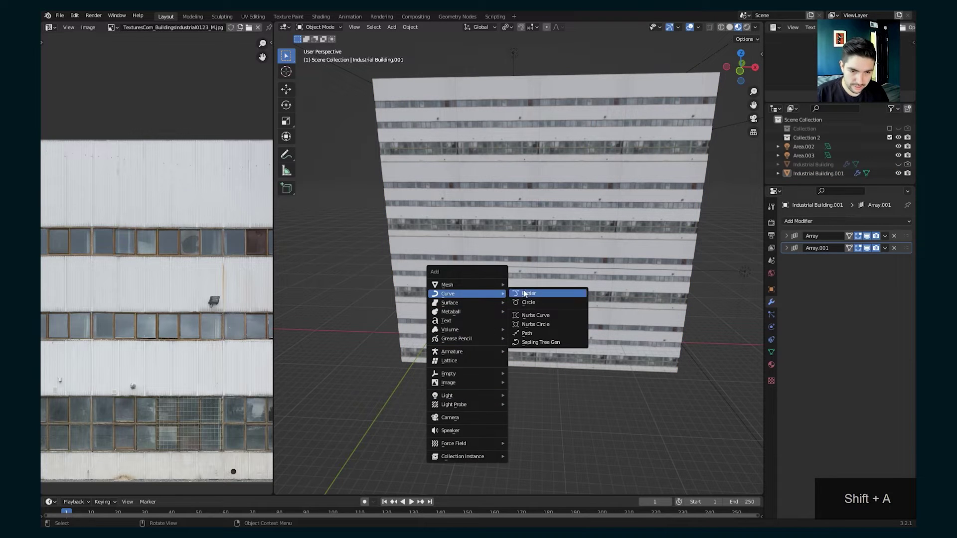
pyautogui.press('s')
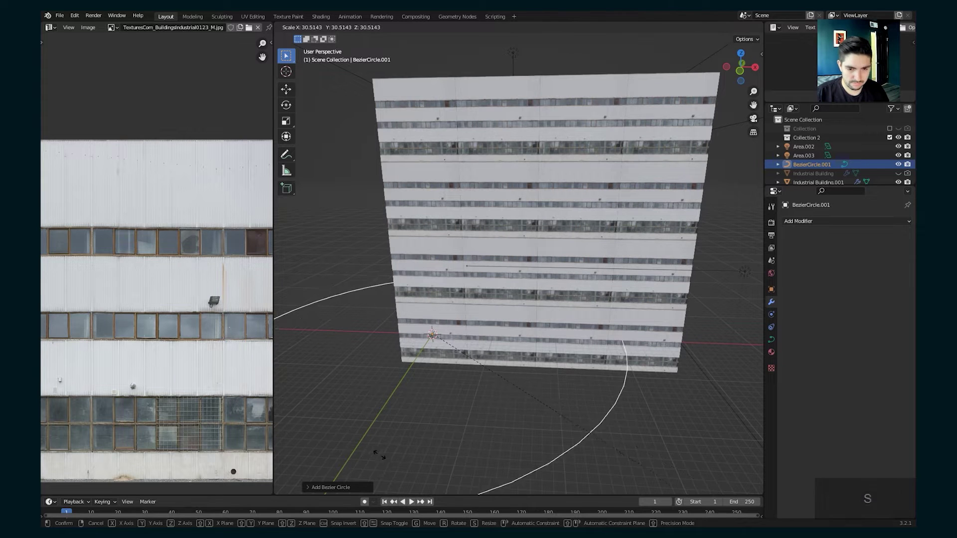
pyautogui.click(654, 383)
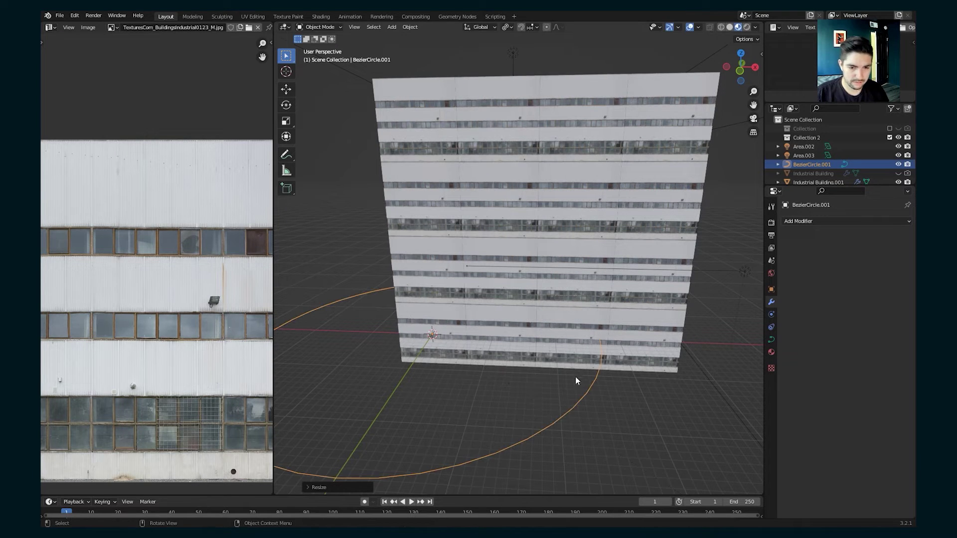
# Step: Add a Curve modifier to the duplicated building, using the new Bezier circle as its curve object
pyautogui.click(607, 269)
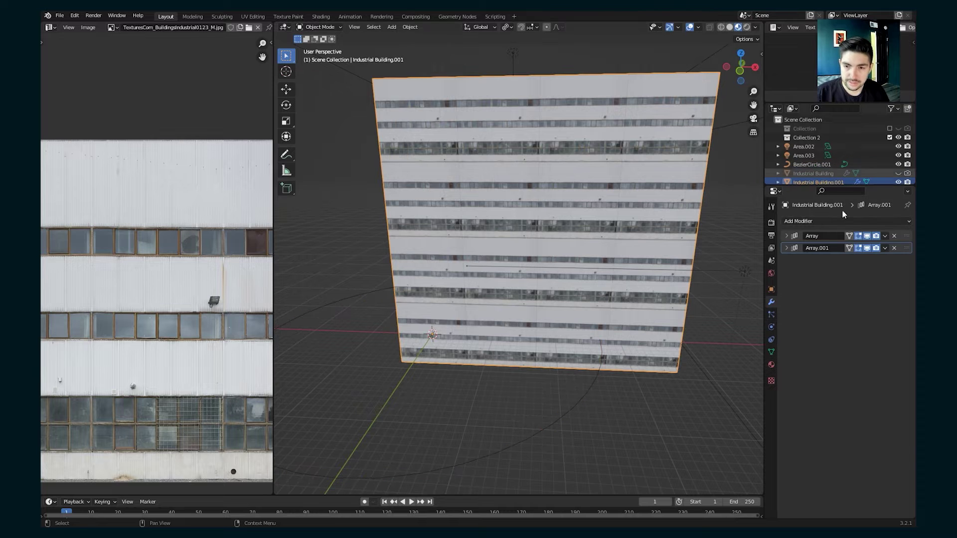
pyautogui.click(819, 222)
pyautogui.click(798, 267)
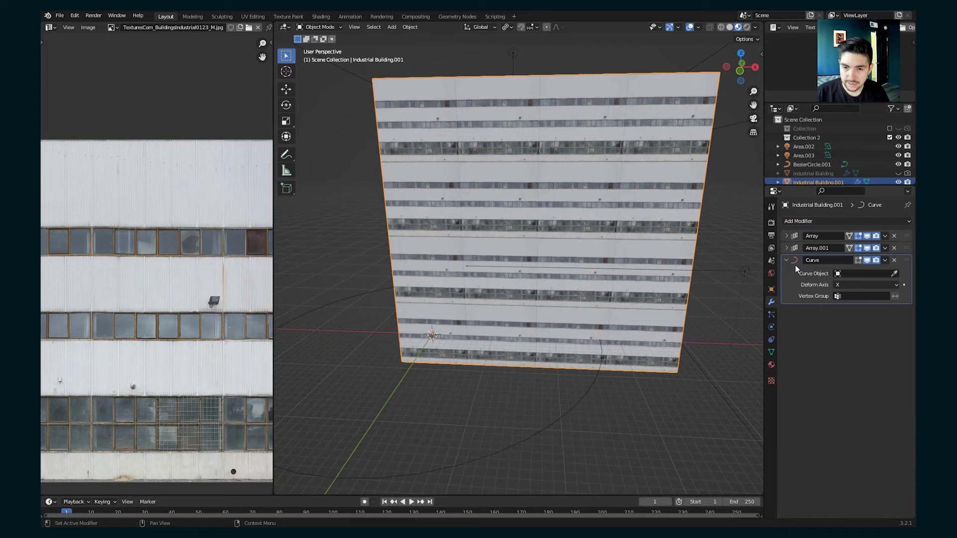
pyautogui.click(586, 389)
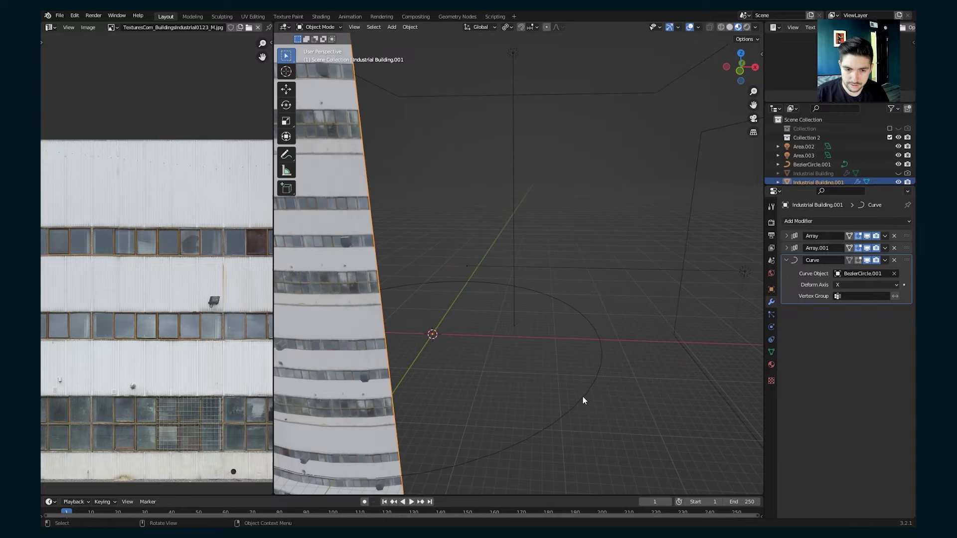
pyautogui.moveTo(583, 399); pyautogui.dragTo(505, 156, button='middle')
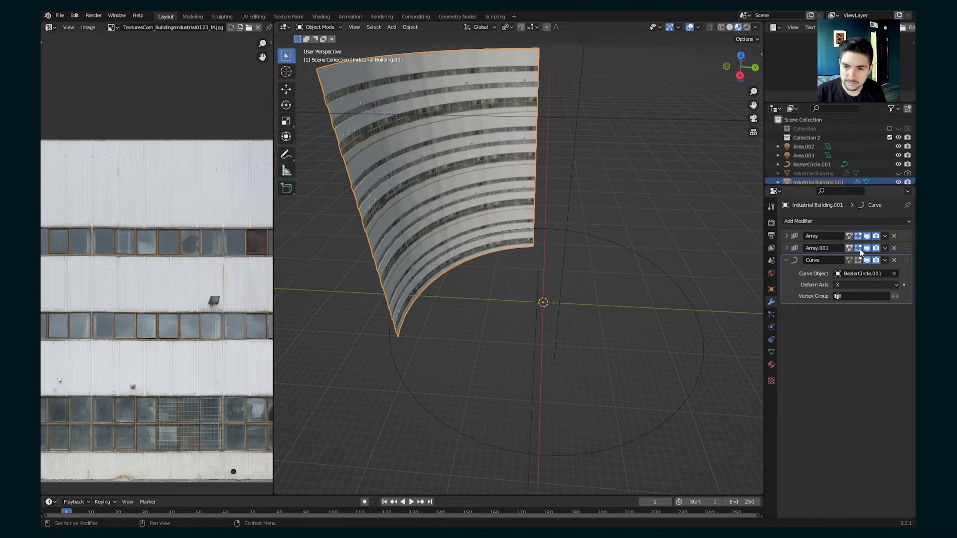
# Step: Raise the count of the building's first Array modifier to 12 so the facade wraps around the circle
pyautogui.click(787, 236)
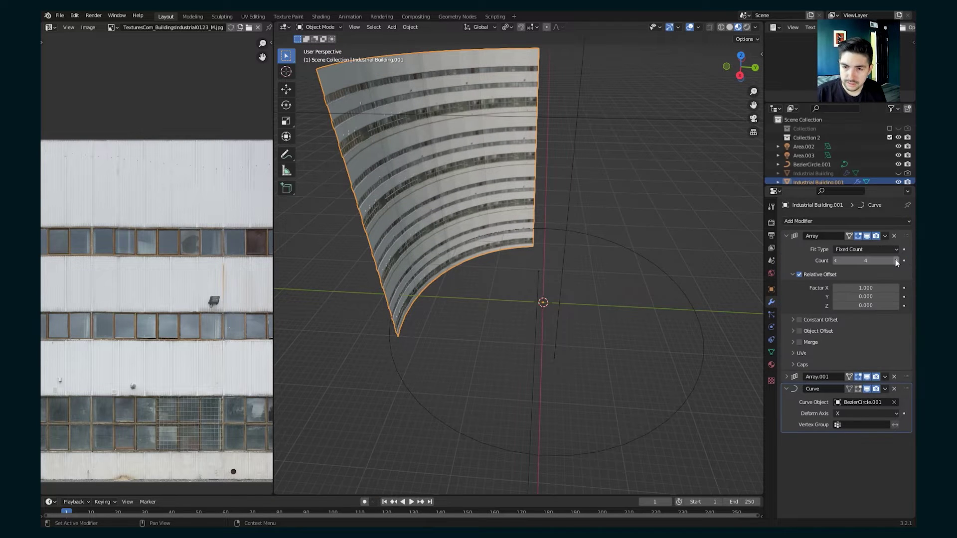
pyautogui.click(895, 261)
pyautogui.click(896, 260)
pyautogui.click(896, 260)
pyautogui.click(896, 260)
pyautogui.click(896, 260)
pyautogui.click(896, 260)
pyautogui.click(896, 260)
pyautogui.click(896, 261)
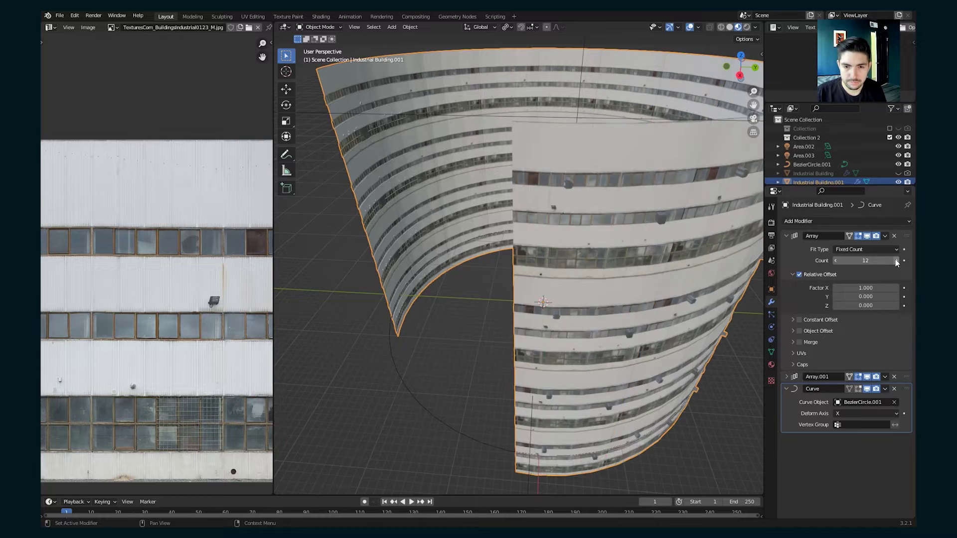
pyautogui.moveTo(506, 208); pyautogui.dragTo(583, 206, button='middle')
pyautogui.scroll(-3, 583, 206)
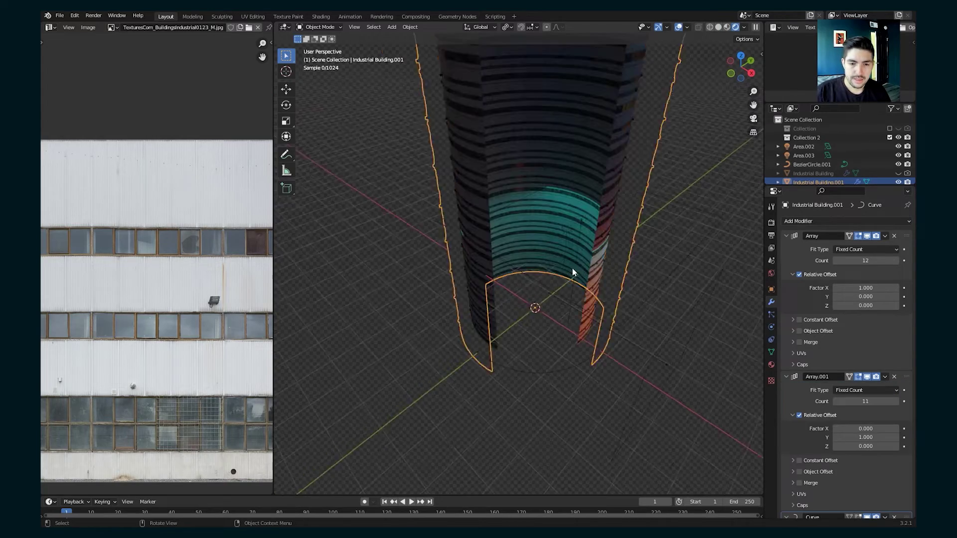
# Step: Try moving the curved building on its own, separately from its guide circle
pyautogui.scroll(3, 573, 271)
pyautogui.click(585, 451)
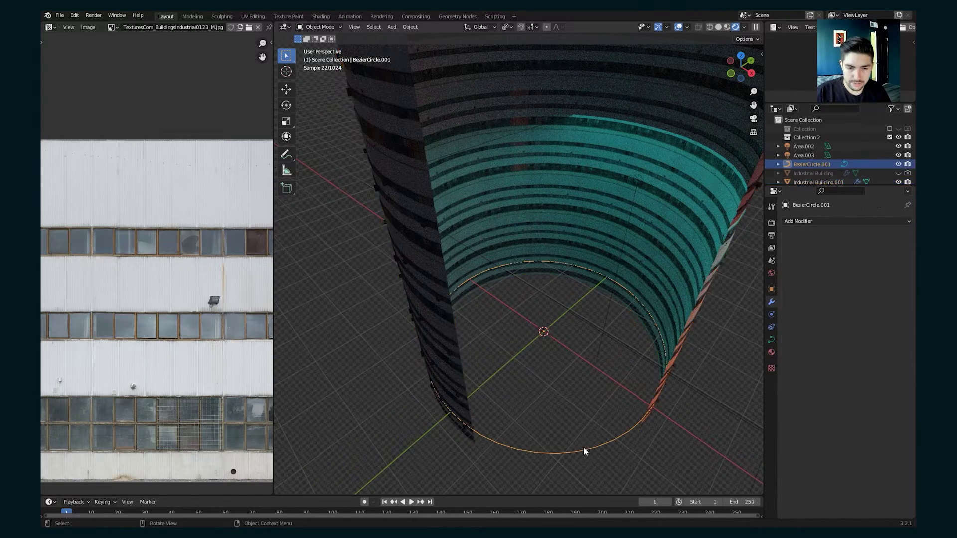
pyautogui.click(571, 221)
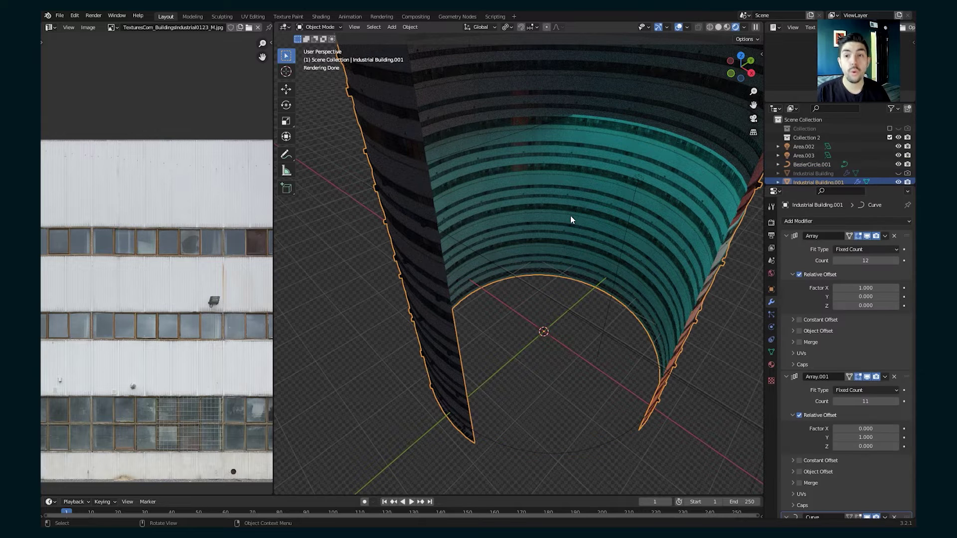
pyautogui.click(582, 447)
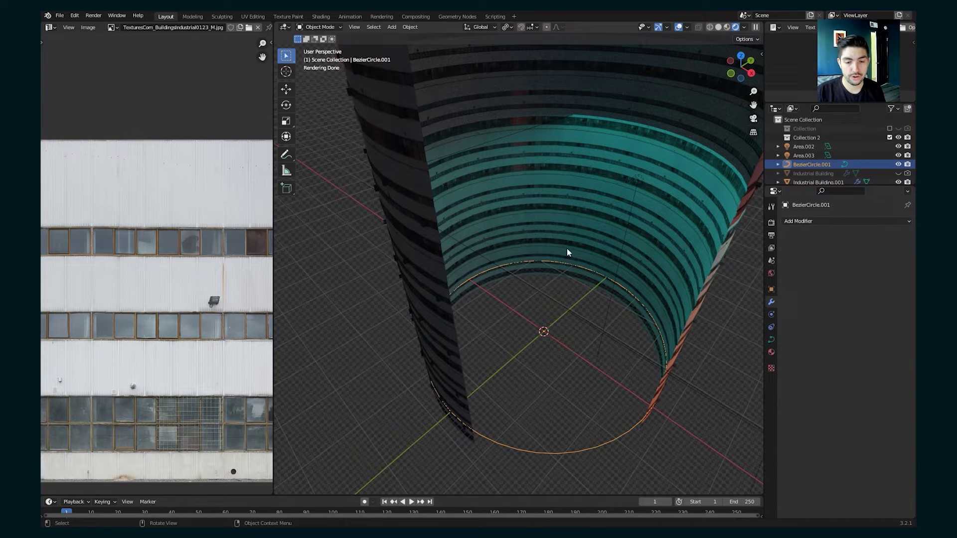
pyautogui.click(569, 189)
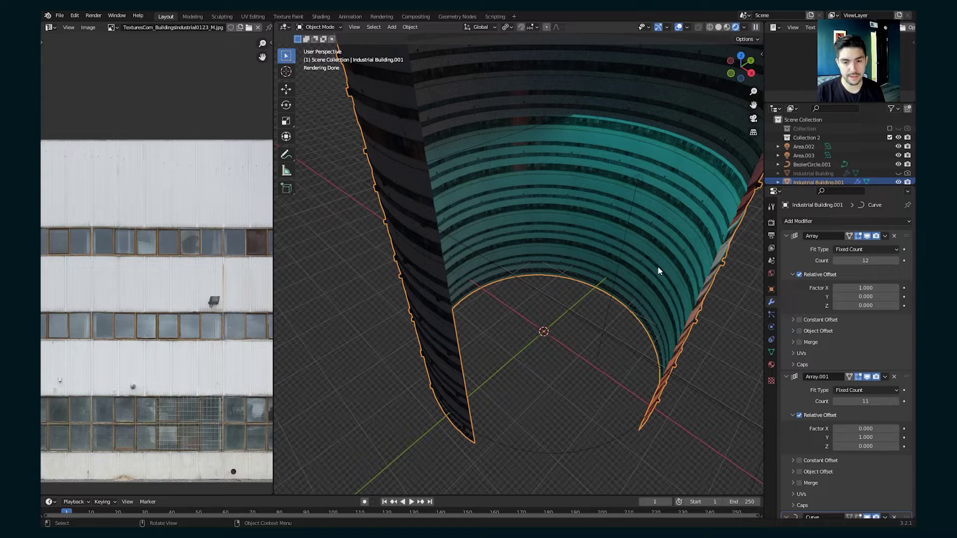
pyautogui.press('g')
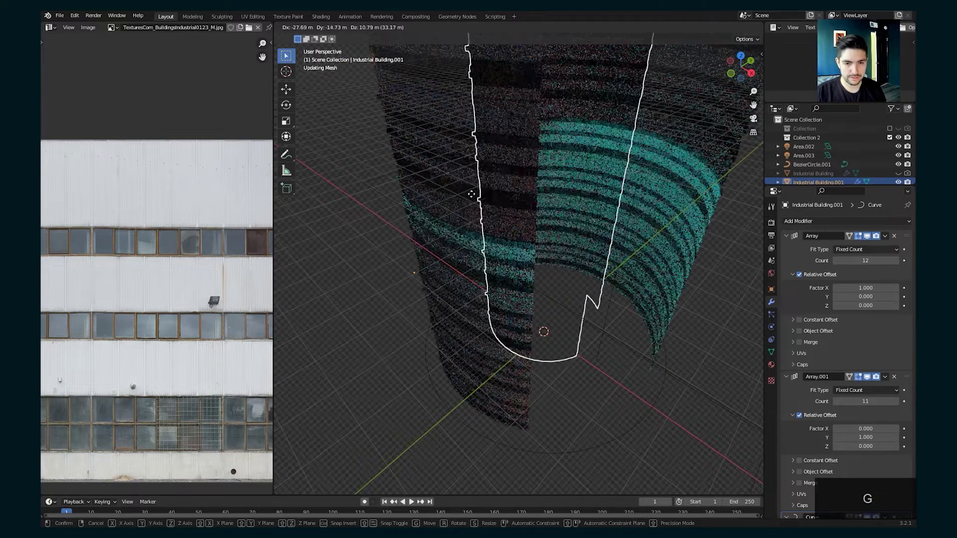
pyautogui.click(442, 195)
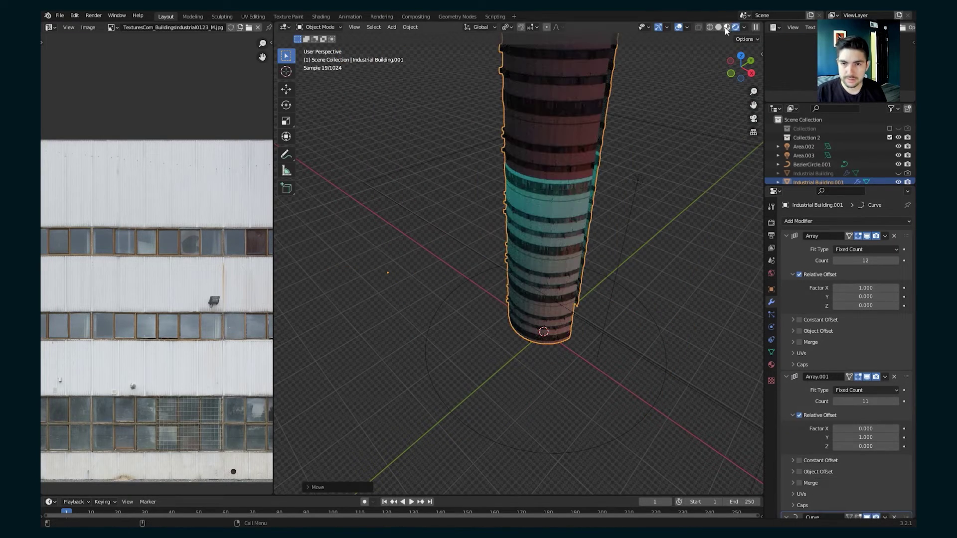
# Step: Return the viewport to Material Preview shading and undo the building's trial moves
pyautogui.click(726, 29)
pyautogui.press('g')
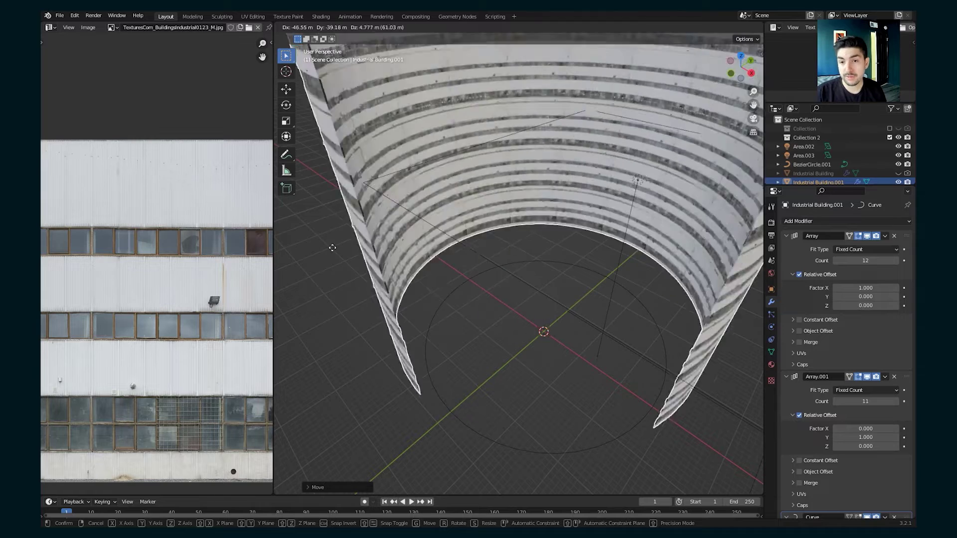
pyautogui.hotkey('ctrl', 'z')
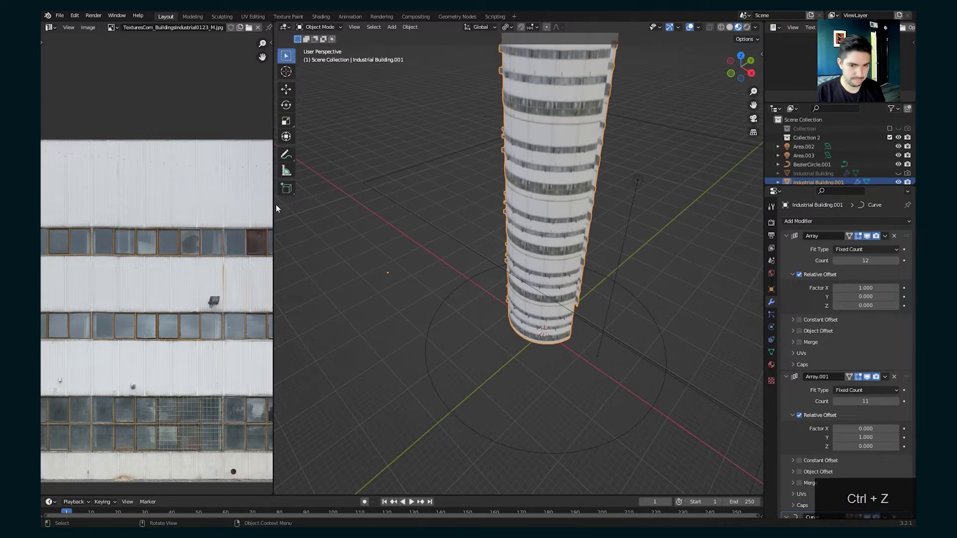
pyautogui.hotkey('ctrl', 'z')
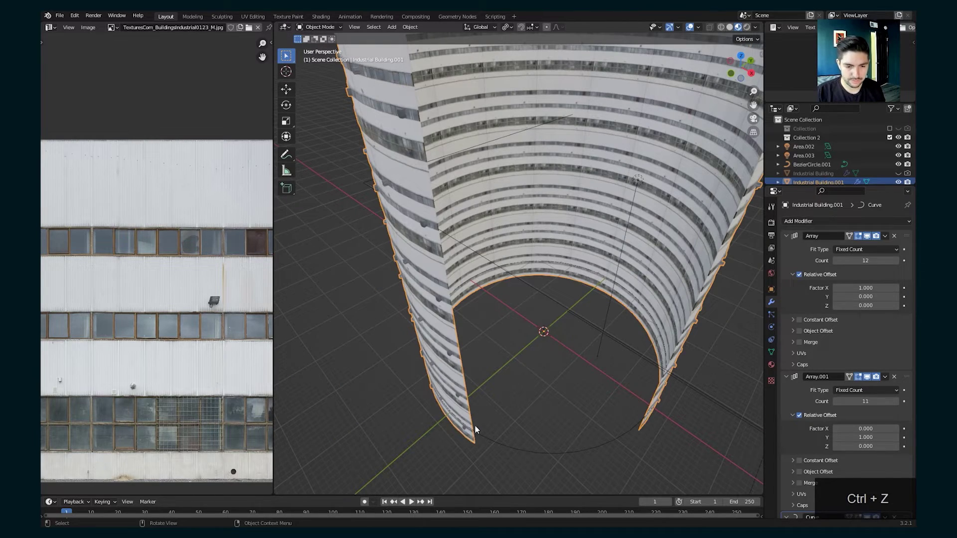
# Step: Add a sphere empty at the origin and scale it to about 20.6
pyautogui.moveTo(475, 427); pyautogui.dragTo(600, 379, button='middle')
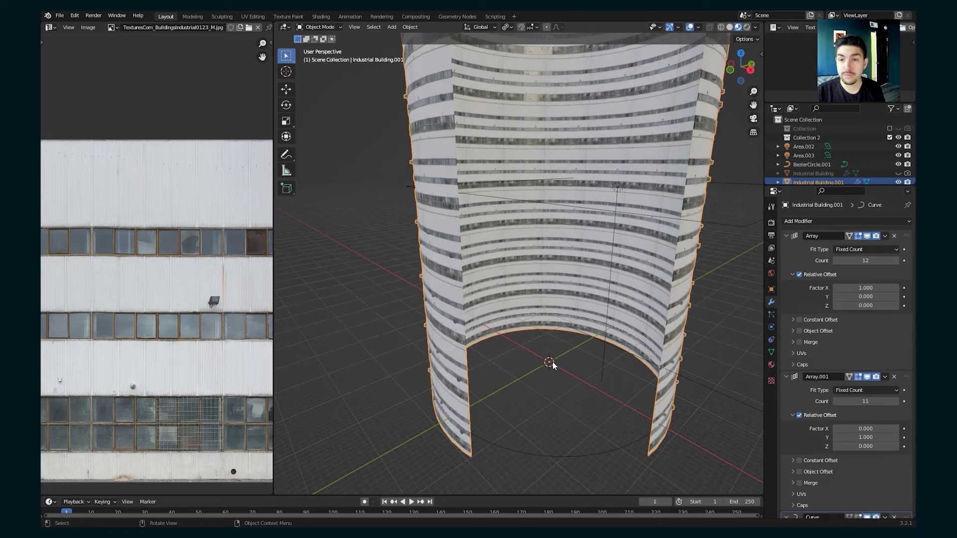
pyautogui.scroll(-3, 552, 354)
pyautogui.click(392, 342)
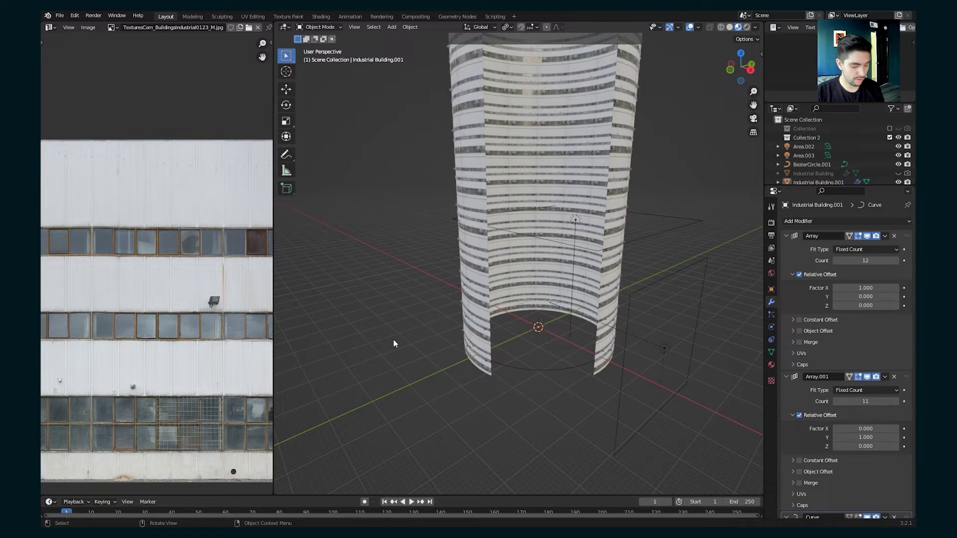
pyautogui.hotkey('shift', 'a')
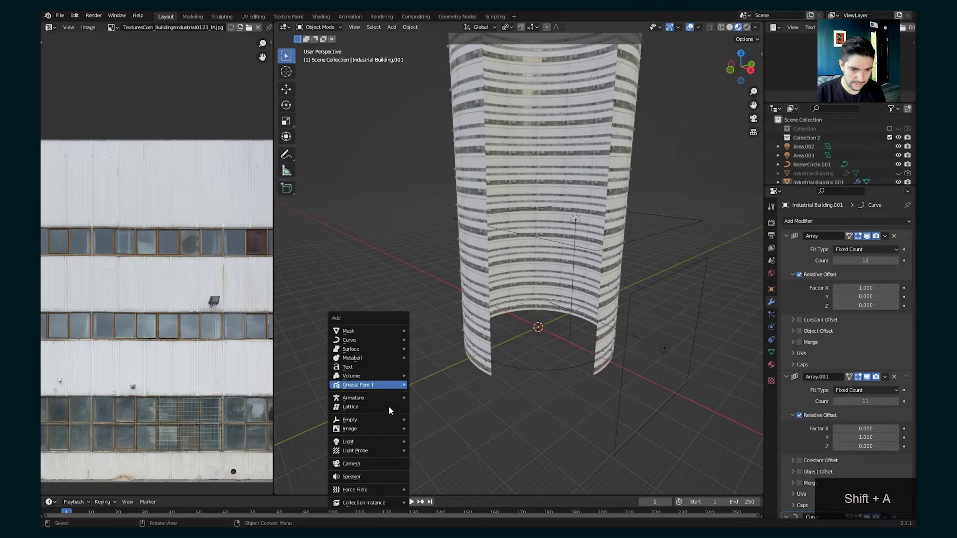
pyautogui.moveTo(391, 424)
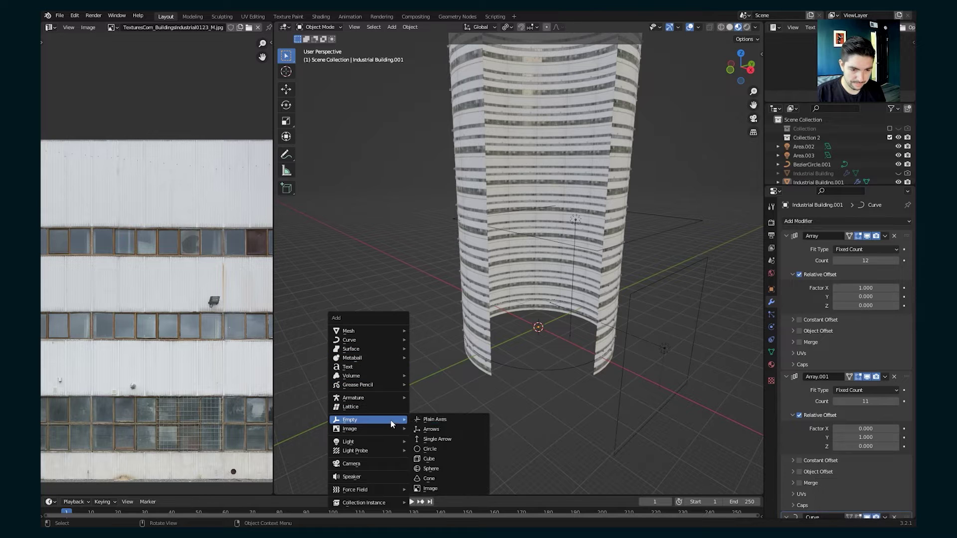
pyautogui.click(454, 468)
pyautogui.press('s')
pyautogui.click(509, 192)
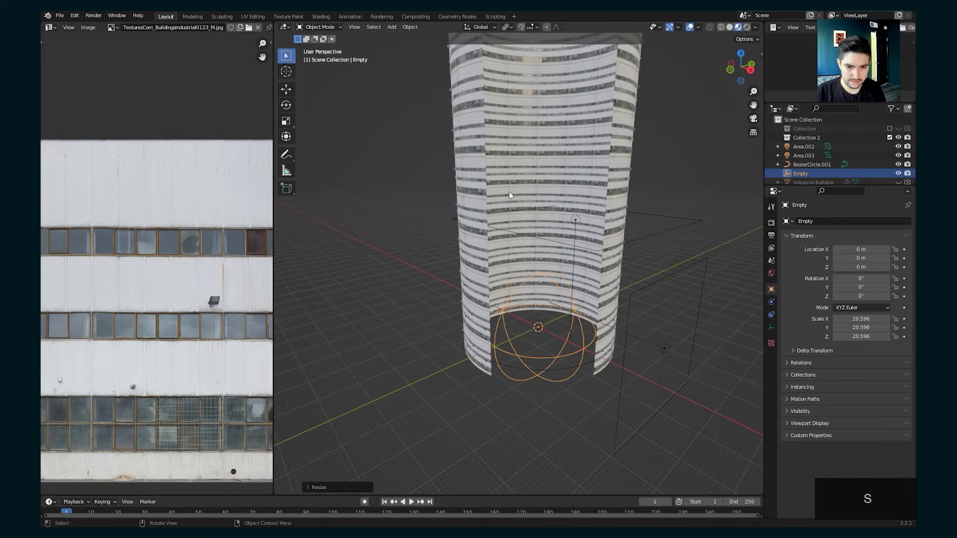
# Step: Parent the curved building and the Bezier circle to the sphere empty with the Object option
pyautogui.click(567, 180)
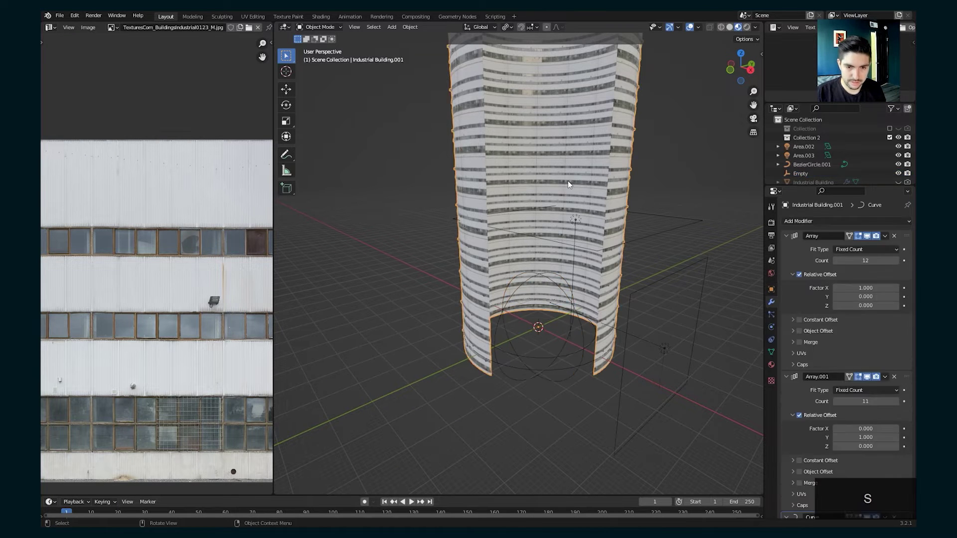
pyautogui.keyDown('shift'); pyautogui.click(582, 360); pyautogui.keyUp('shift')
pyautogui.scroll(4, 519, 309)
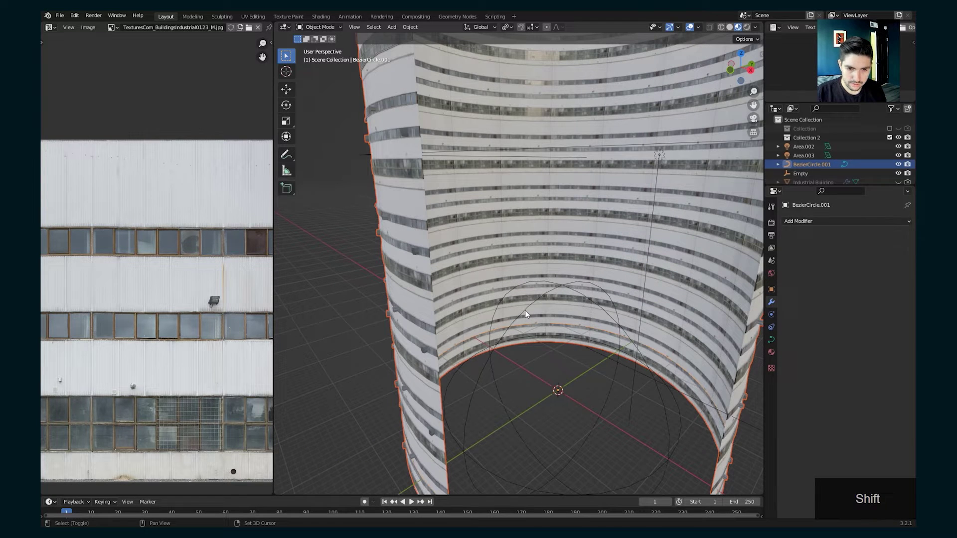
pyautogui.keyDown('shift'); pyautogui.click(526, 314); pyautogui.keyUp('shift')
pyautogui.hotkey('ctrl', 'p')
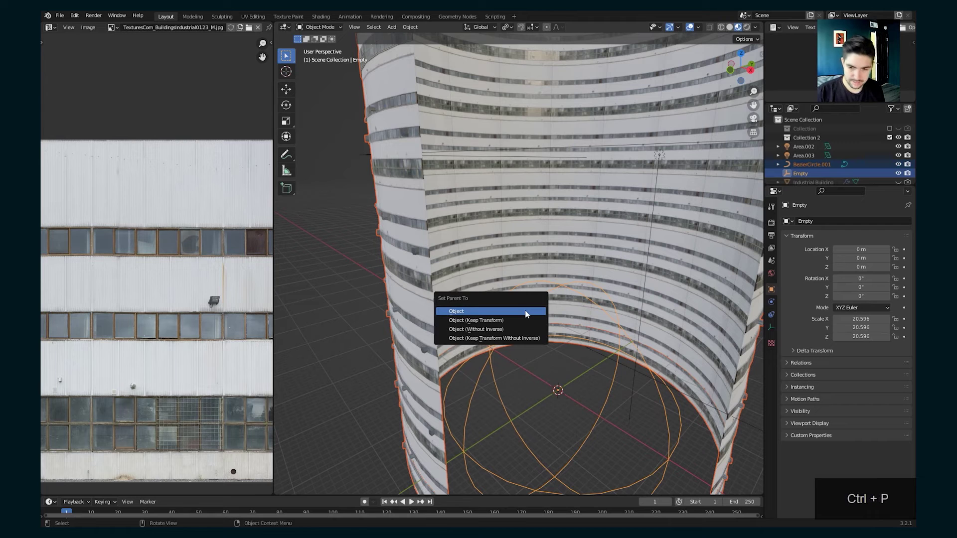
pyautogui.click(525, 314)
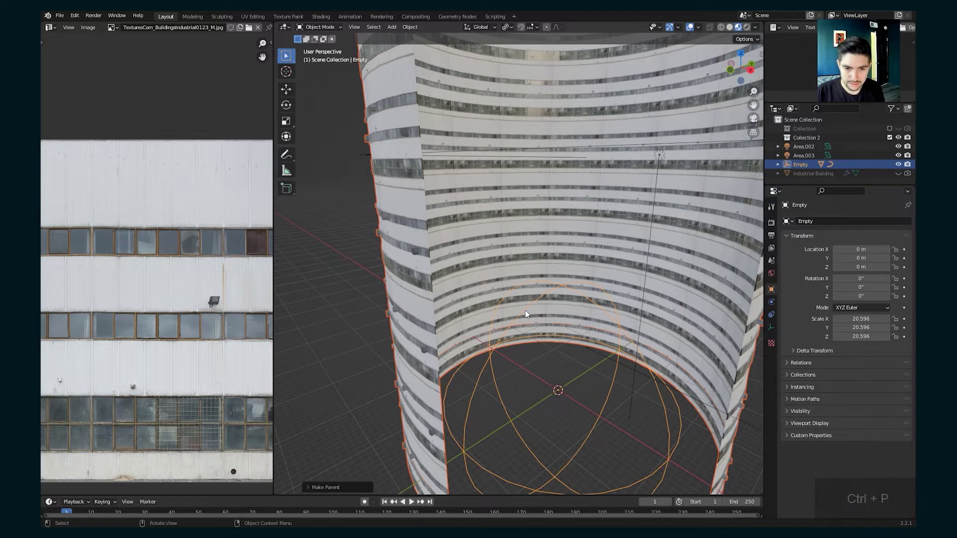
# Step: Move the sphere empty to about X -7.6 m, Y -5.9 m, Z 5.5 m and scale it to about 21.86
pyautogui.press('g')
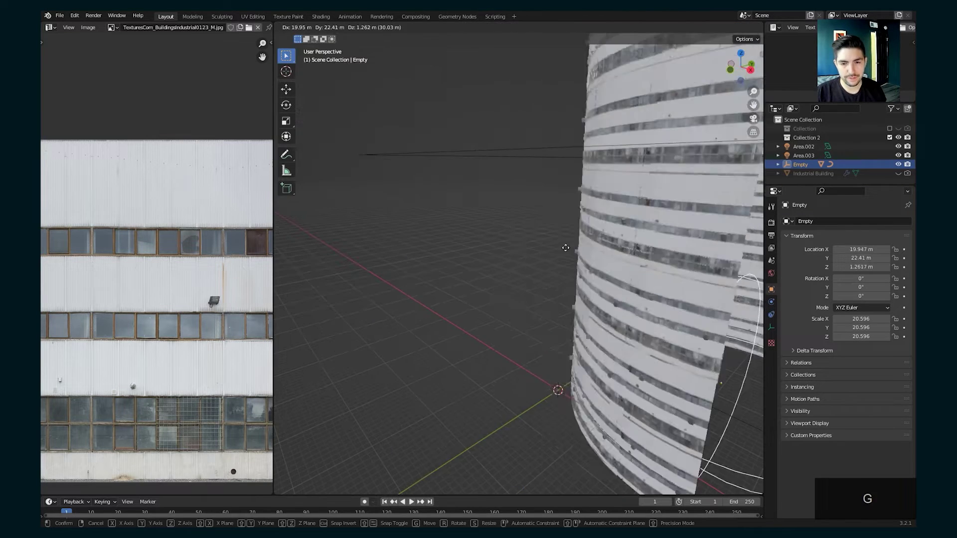
pyautogui.click(481, 271)
pyautogui.press('s')
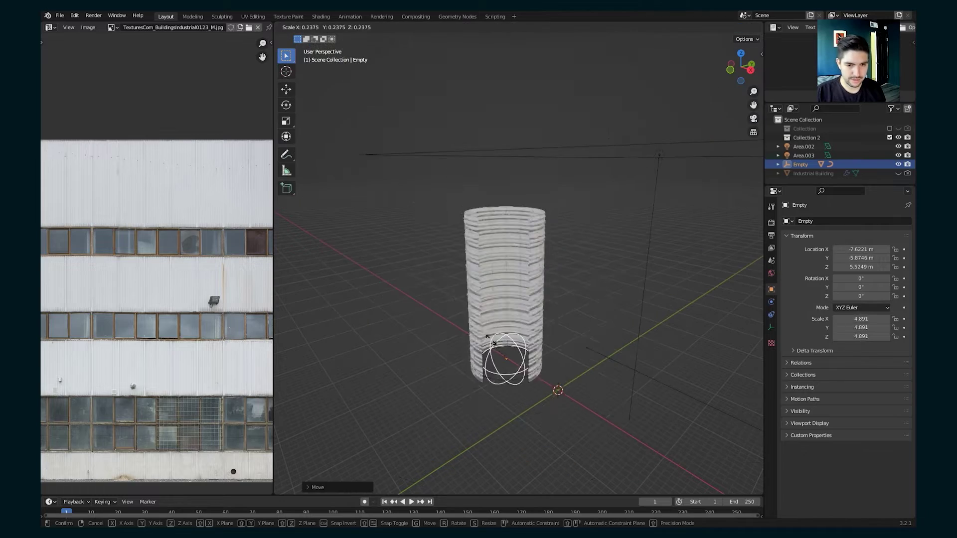
pyautogui.click(512, 292)
pyautogui.scroll(1, 512, 292)
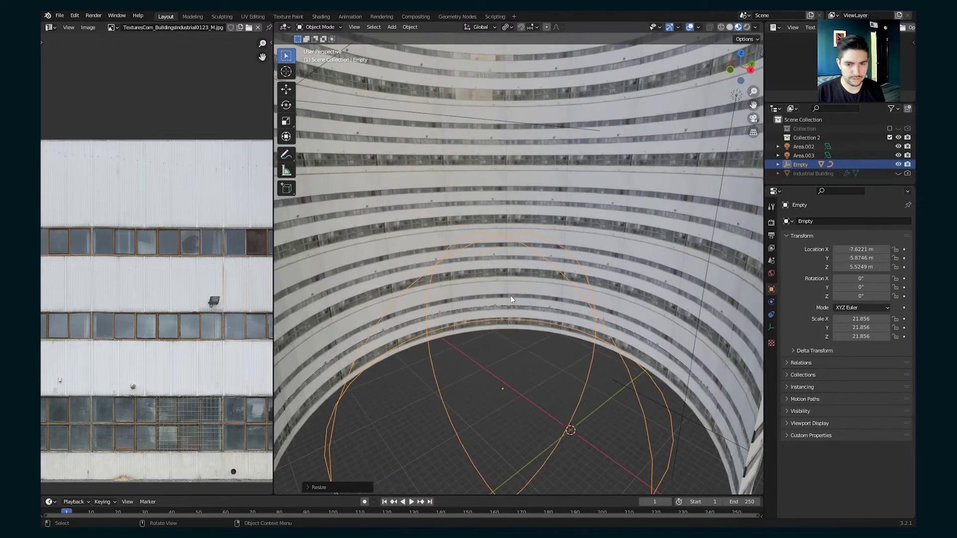
# Step: Adjust the vertical Array modifier's count on the curved building and collapse the settings of both Array modifiers
pyautogui.click(641, 216)
pyautogui.scroll(-3, 628, 222)
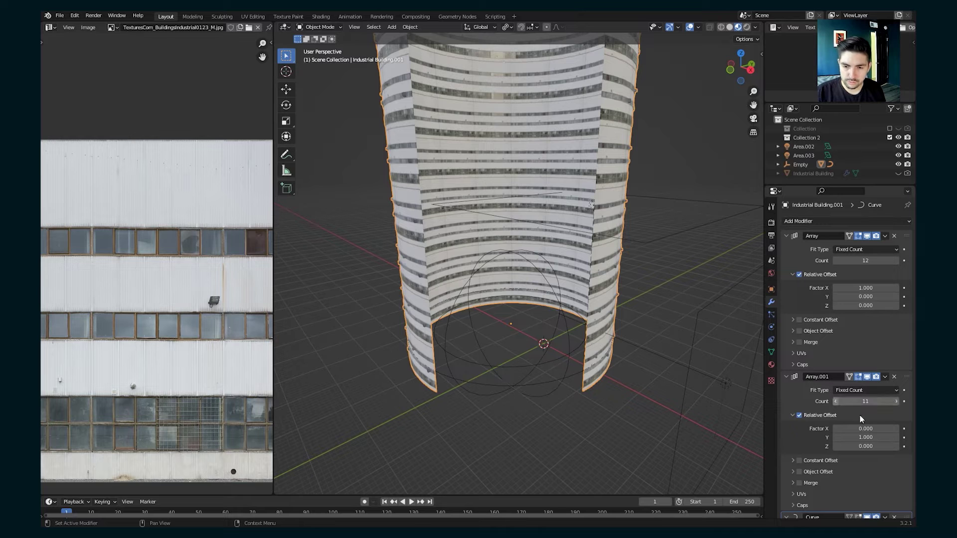
pyautogui.moveTo(871, 404)
pyautogui.mouseDown()
pyautogui.moveTo(847, 404)
pyautogui.moveTo(864, 404)
pyautogui.mouseUp()
pyautogui.keyDown('ctrl'); pyautogui.click(787, 235); pyautogui.keyUp('ctrl')
pyautogui.click(786, 235)
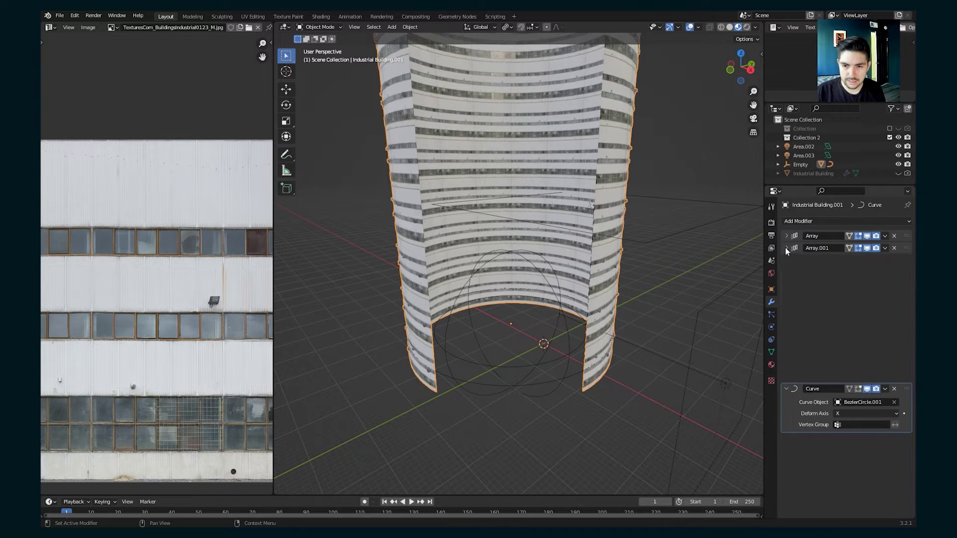
pyautogui.click(784, 248)
# Step: Scale the Bezier circle larger and smaller to change the building's curvature, leaving the circle slightly smaller
pyautogui.click(575, 379)
pyautogui.press('s')
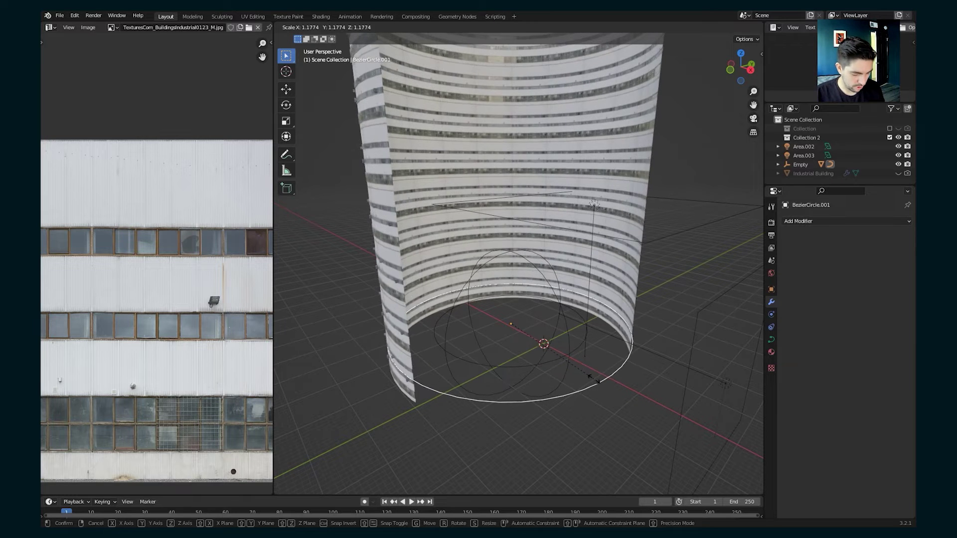
pyautogui.press('s')
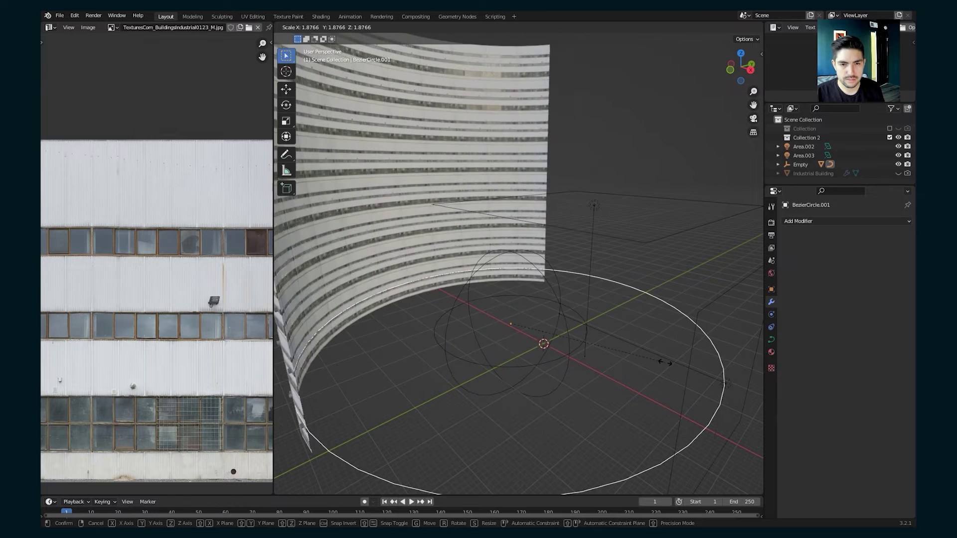
pyautogui.click(582, 384)
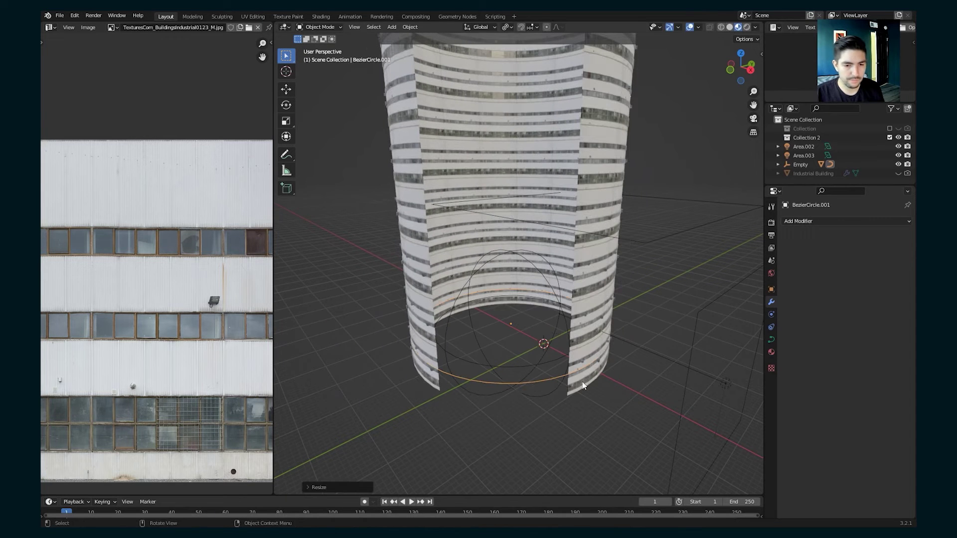
# Step: Move the sphere empty with the curved building along X to about -53.6 m and unhide the flat Industrial Building
pyautogui.keyDown('shift'); pyautogui.click(511, 251); pyautogui.keyUp('shift')
pyautogui.press('g')
pyautogui.press('x')
pyautogui.click(684, 300)
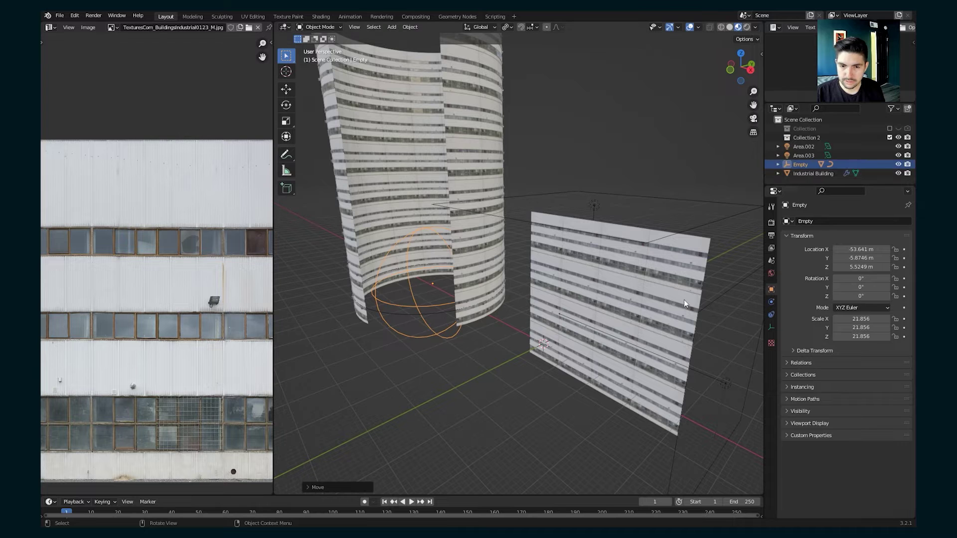
# Step: Duplicate the flat Industrial Building in place and rotate the copy 90° around the Z axis
pyautogui.click(683, 302)
pyautogui.scroll(2, 684, 333)
pyautogui.moveTo(702, 328); pyautogui.dragTo(520, 255, button='middle')
pyautogui.scroll(1, 519, 256)
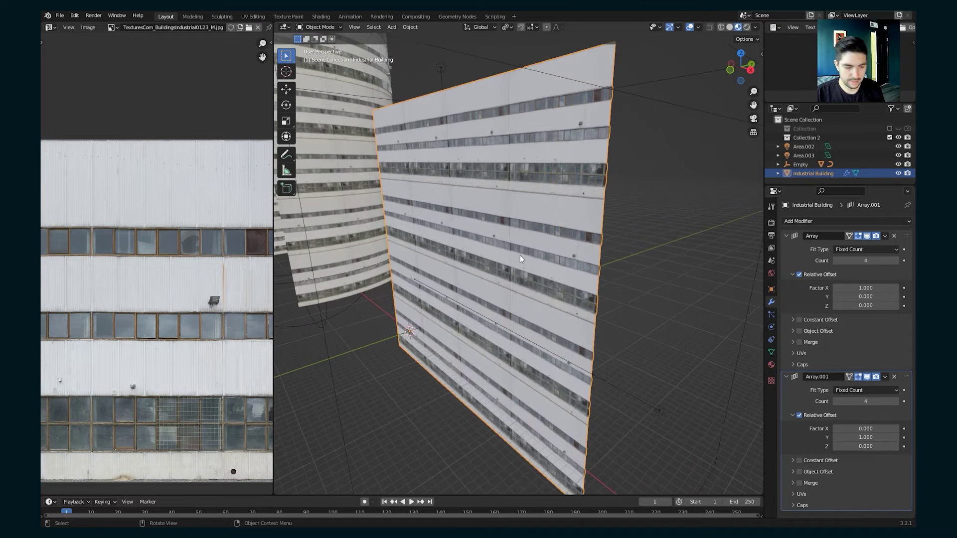
pyautogui.hotkey('shift', 'd')
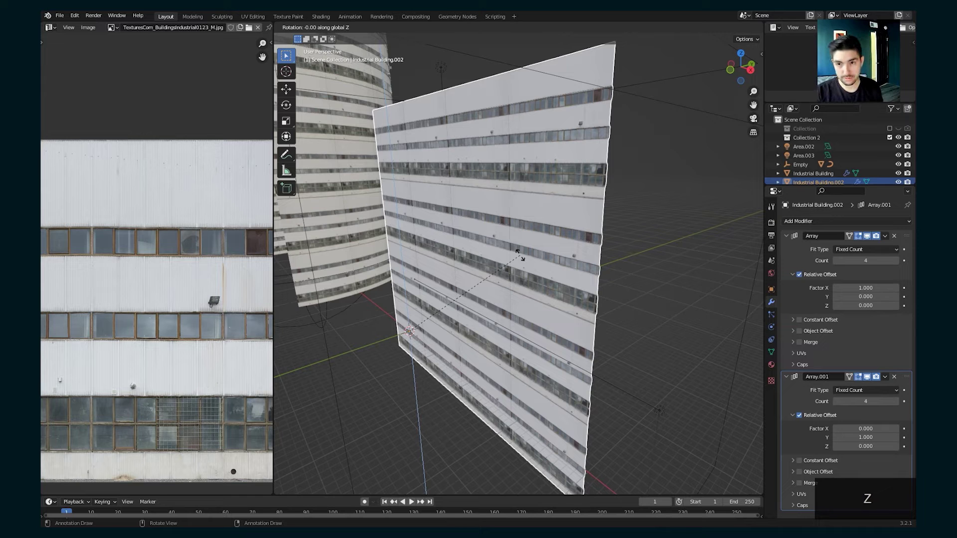
pyautogui.press('9')
pyautogui.press('0')
pyautogui.press('Return')
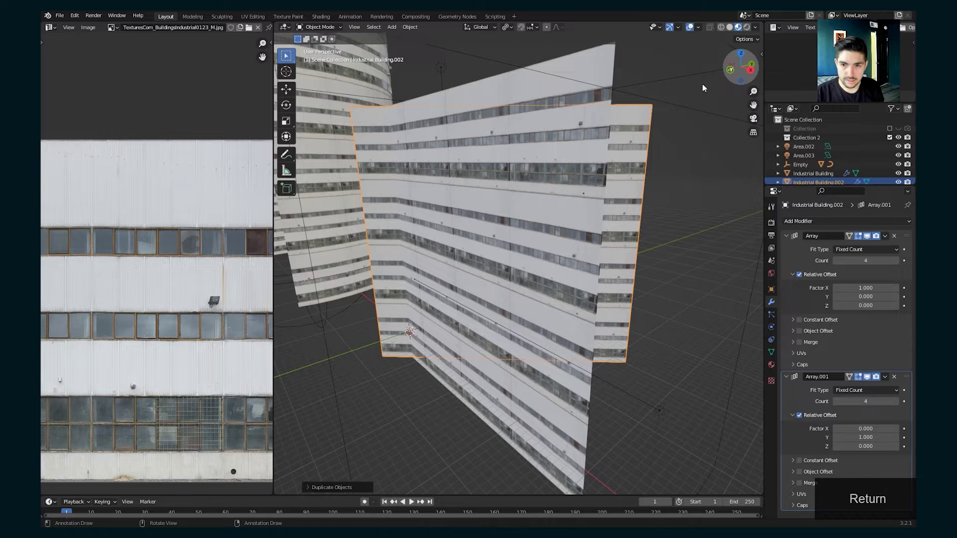
# Step: Move the rotated copy horizontally, locking Z, so its edge meets the original facade and forms a building corner
pyautogui.press('g')
pyautogui.hotkey('shift', 'z')
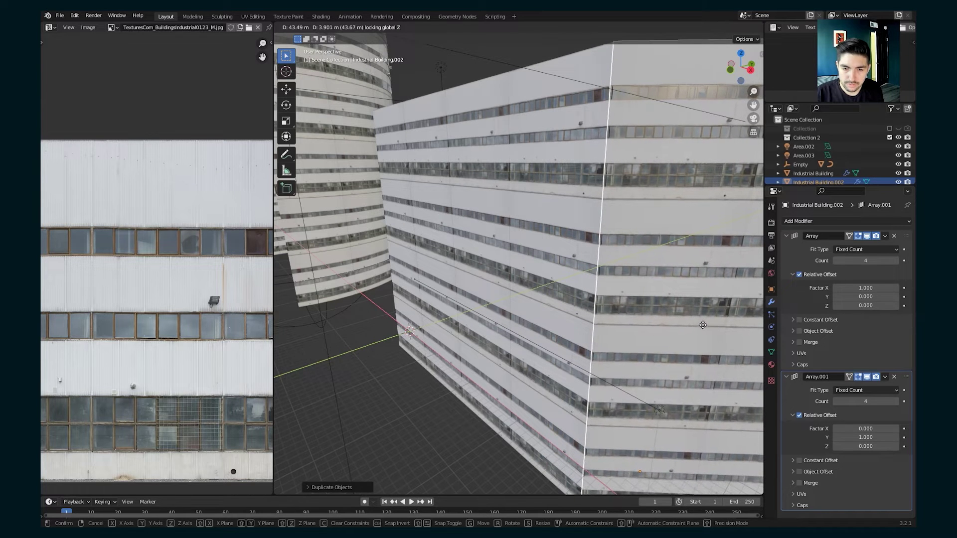
pyautogui.click(703, 324)
# Step: Examine the two-sided building corner under the coloured lights in Rendered shading, from near and far
pyautogui.click(496, 400)
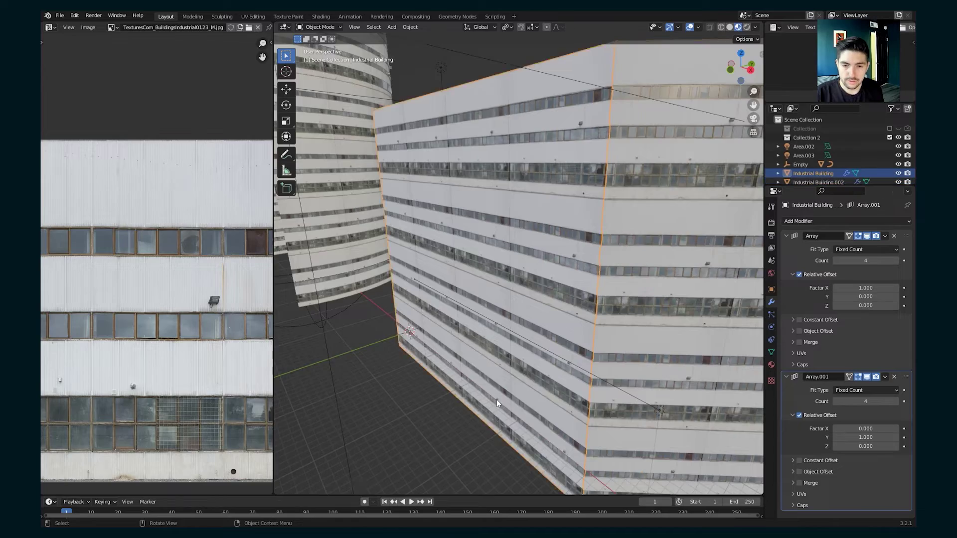
pyautogui.scroll(-5, 496, 400)
pyautogui.click(615, 468)
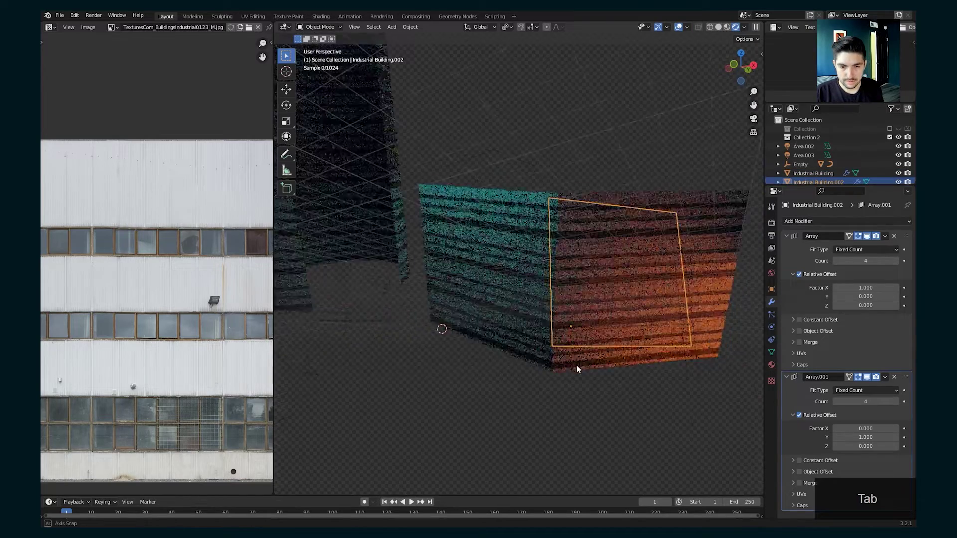
pyautogui.moveTo(576, 365); pyautogui.dragTo(512, 322, button='middle')
pyautogui.scroll(3, 577, 363)
pyautogui.scroll(2, 544, 292)
pyautogui.scroll(-5, 568, 287)
pyautogui.click(508, 347)
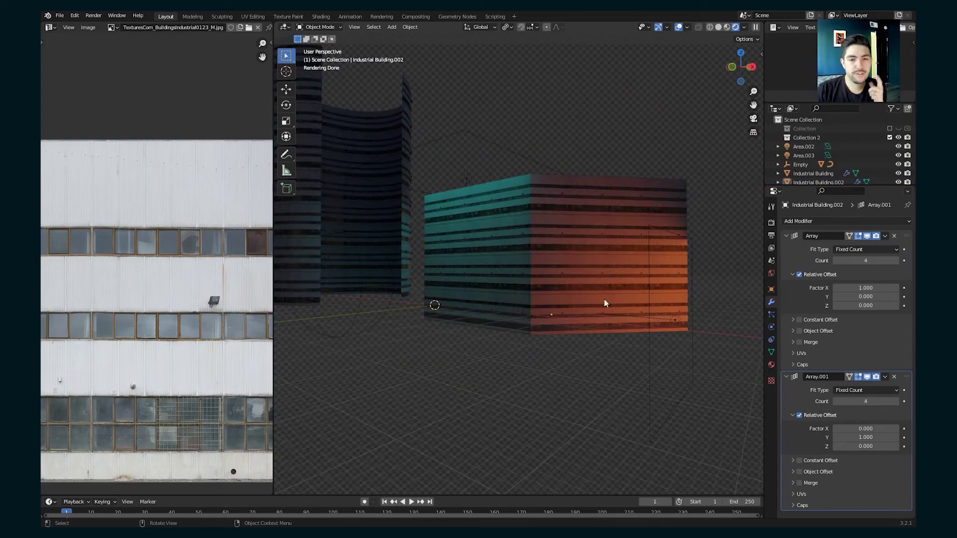
pyautogui.scroll(4, 580, 267)
pyautogui.moveTo(580, 268); pyautogui.dragTo(564, 210, button='middle')
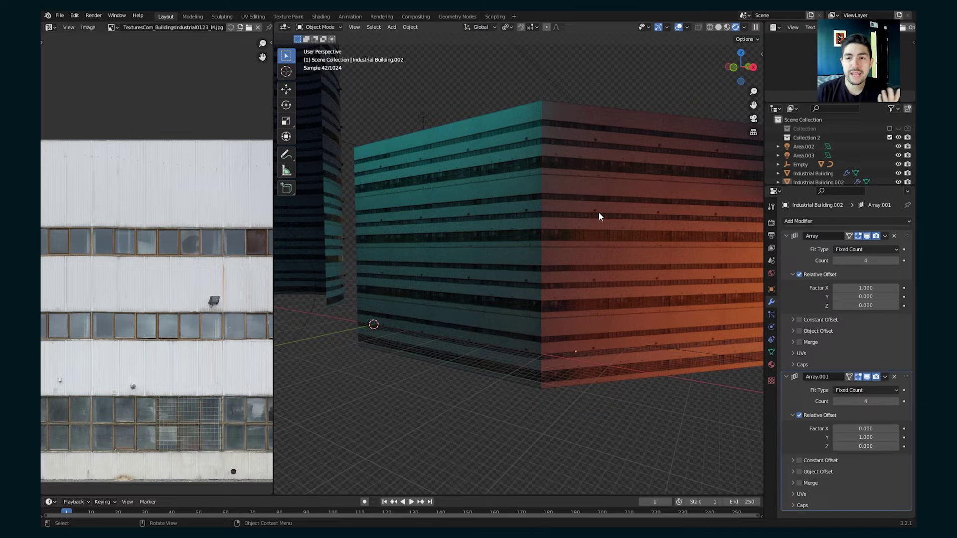
pyautogui.scroll(-2, 549, 264)
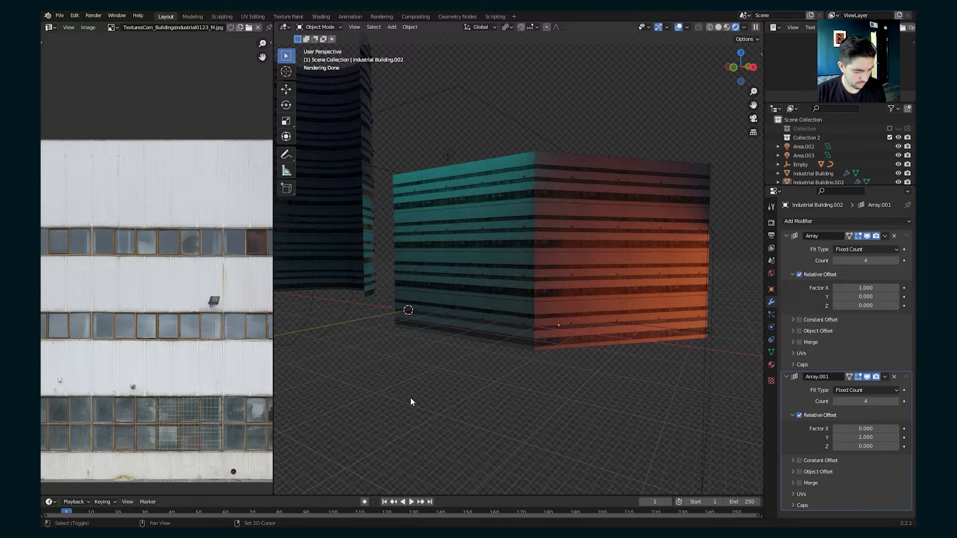
# Step: Add the image TexturesCom_HighRiseNight0062_M as a plane and rotate it upright for the front view
pyautogui.hotkey('shift', 'a')
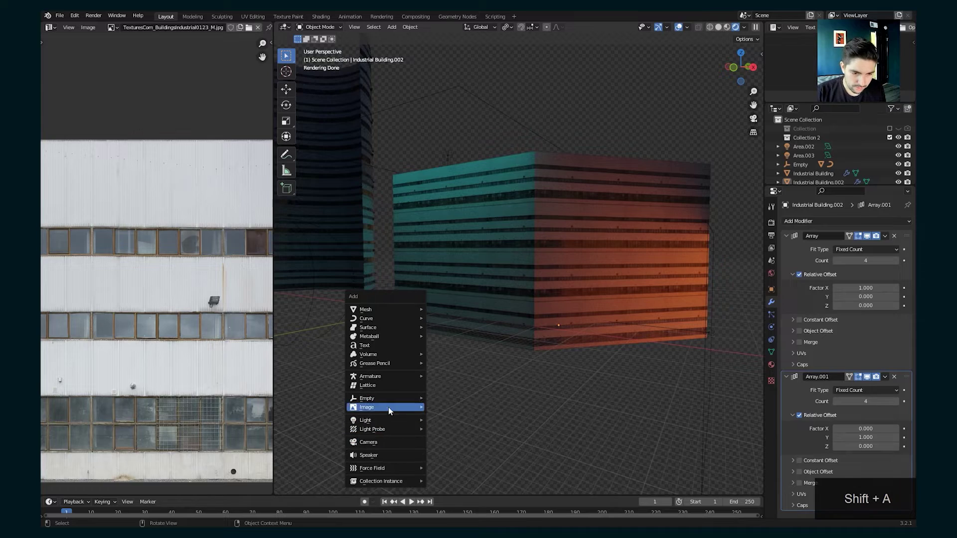
pyautogui.moveTo(388, 408)
pyautogui.click(461, 426)
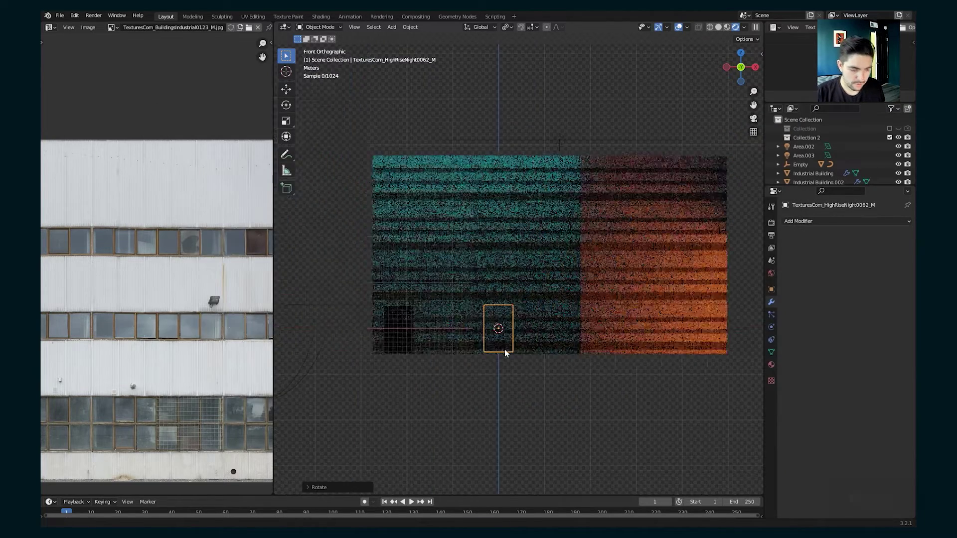
# Step: Place the night-window plane between the two buildings, enlarge it to nearly the flat facade's height, and show it in Material Preview
pyautogui.press('g')
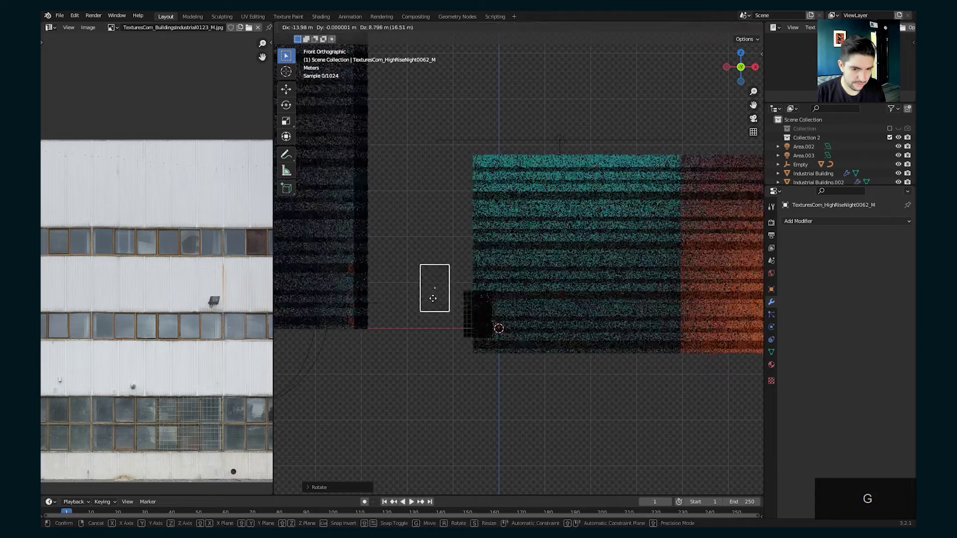
pyautogui.click(430, 285)
pyautogui.press('s')
pyautogui.click(690, 85)
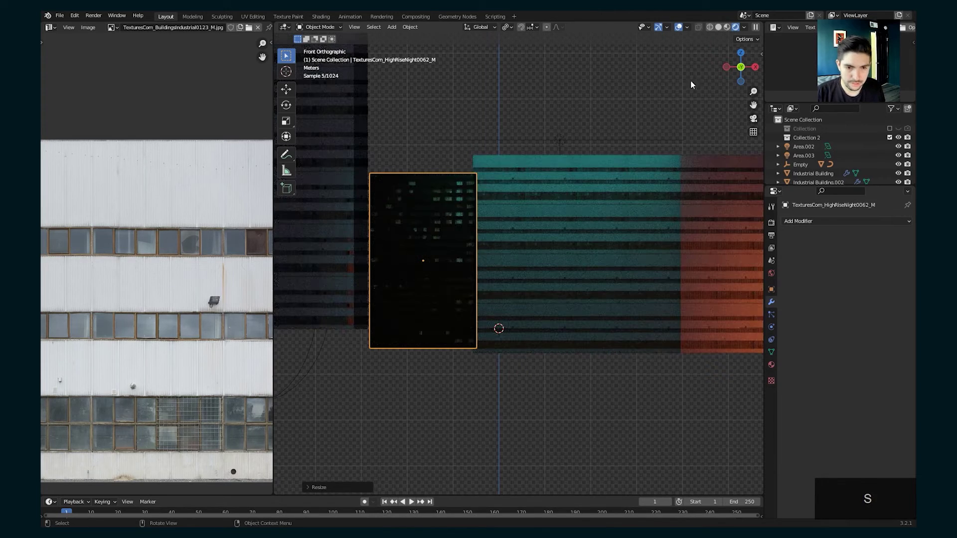
pyautogui.click(720, 28)
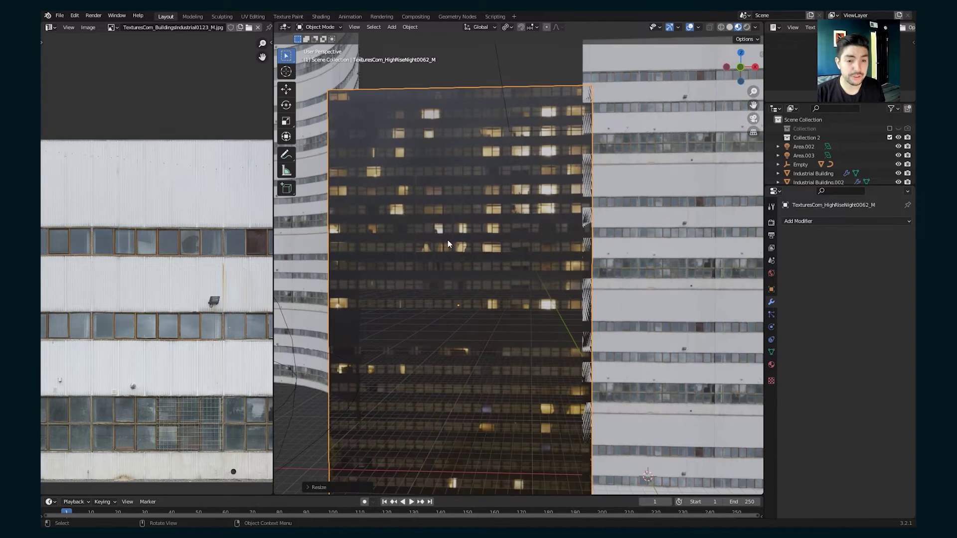
pyautogui.click(468, 206)
pyautogui.scroll(-2, 471, 209)
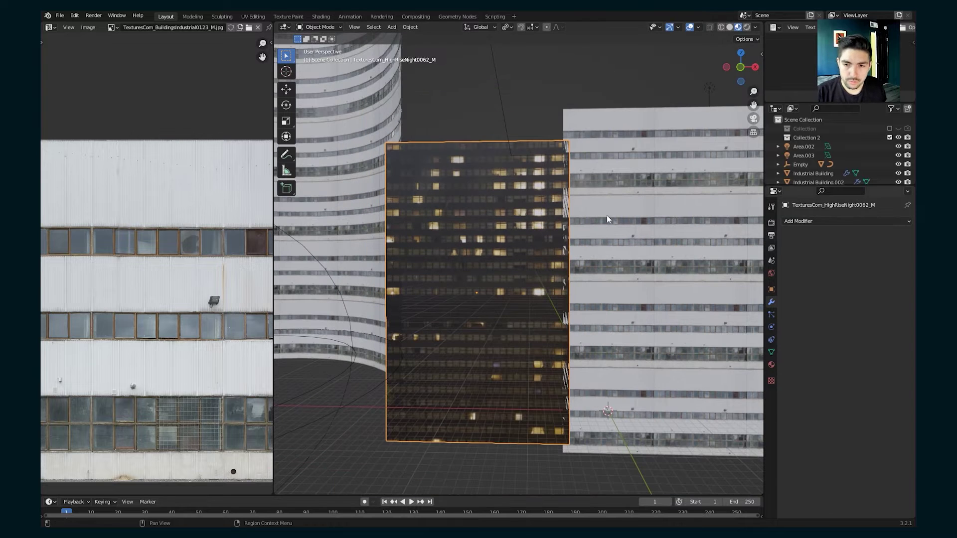
# Step: Rename the night-window plane to Building Lights and its material to Building lights
pyautogui.click(771, 364)
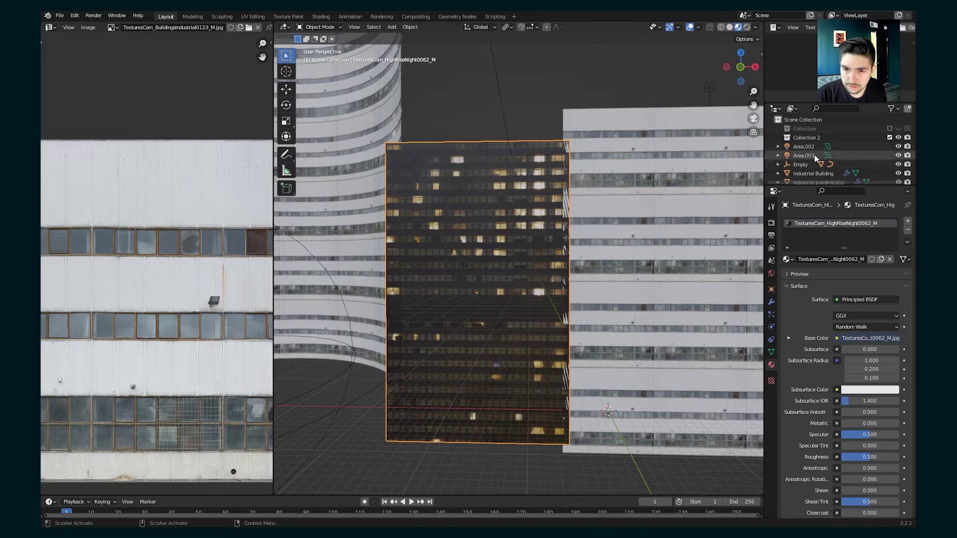
pyautogui.scroll(-2, 814, 175)
pyautogui.write('B')
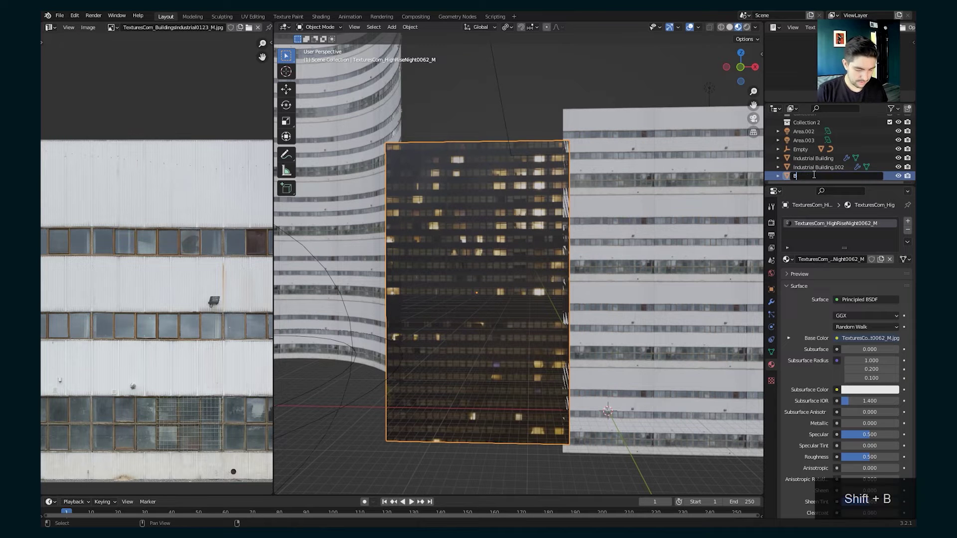
pyautogui.write('uilding Lights')
pyautogui.press('Return')
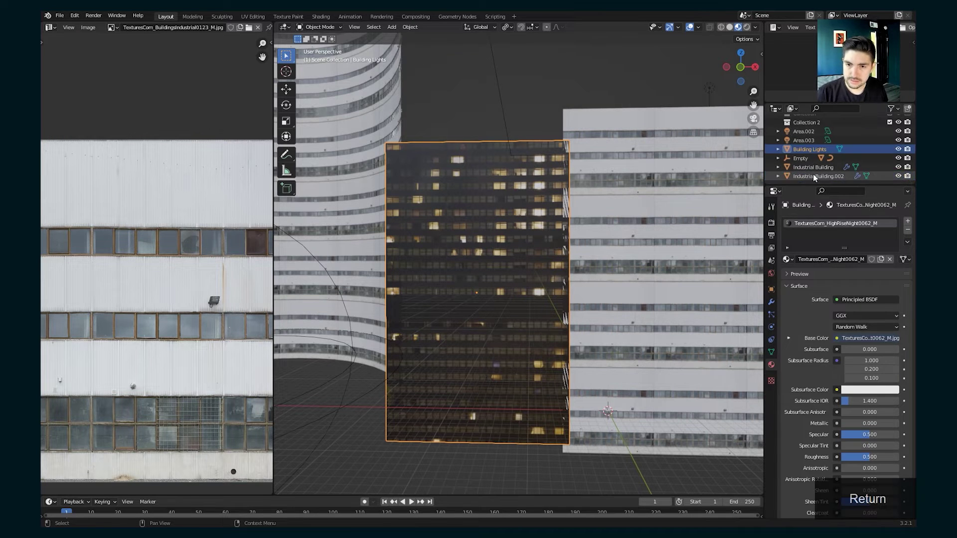
pyautogui.write('Bu')
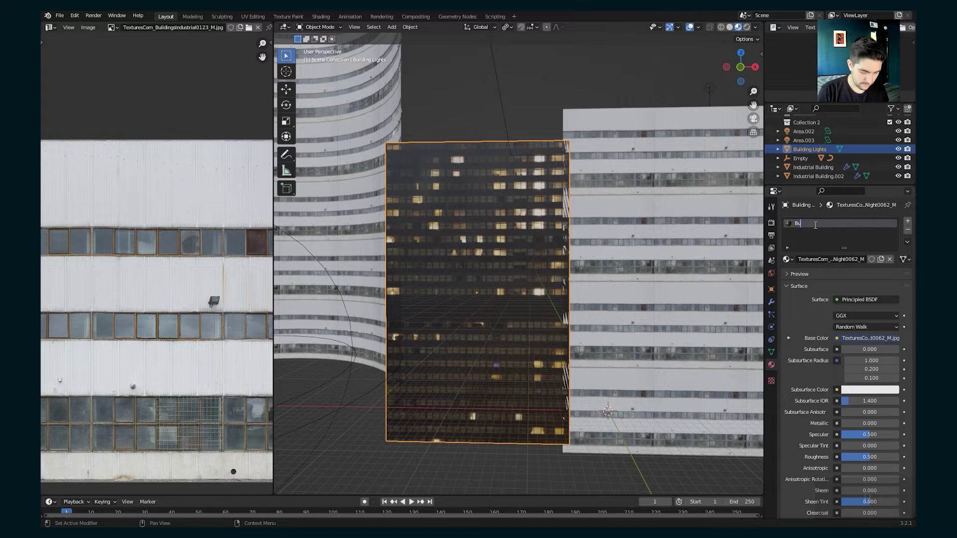
pyautogui.write('ilding lights')
pyautogui.press('Return')
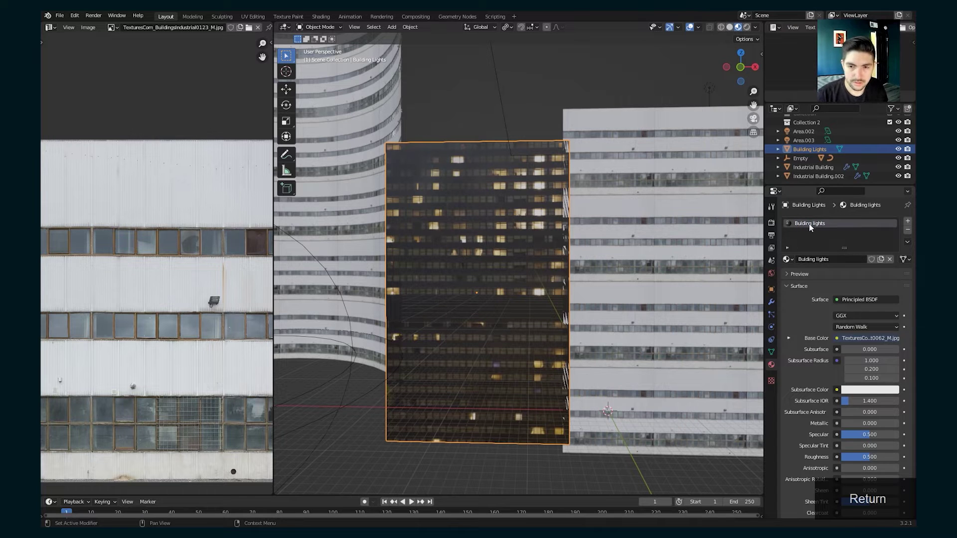
# Step: Change the image editor area to the Shader Editor and move the image texture node away from the Principled BSDF
pyautogui.scroll(-5, 141, 71)
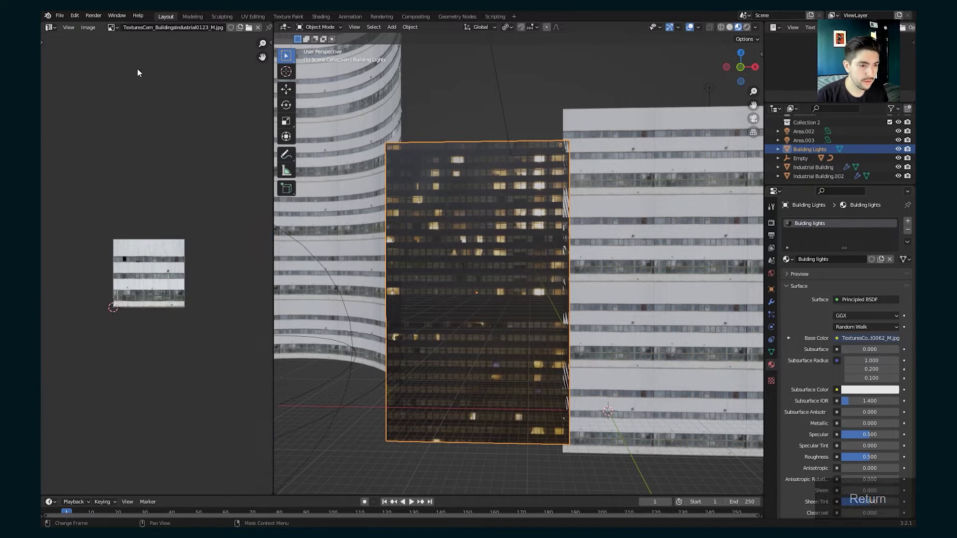
pyautogui.click(51, 27)
pyautogui.click(69, 112)
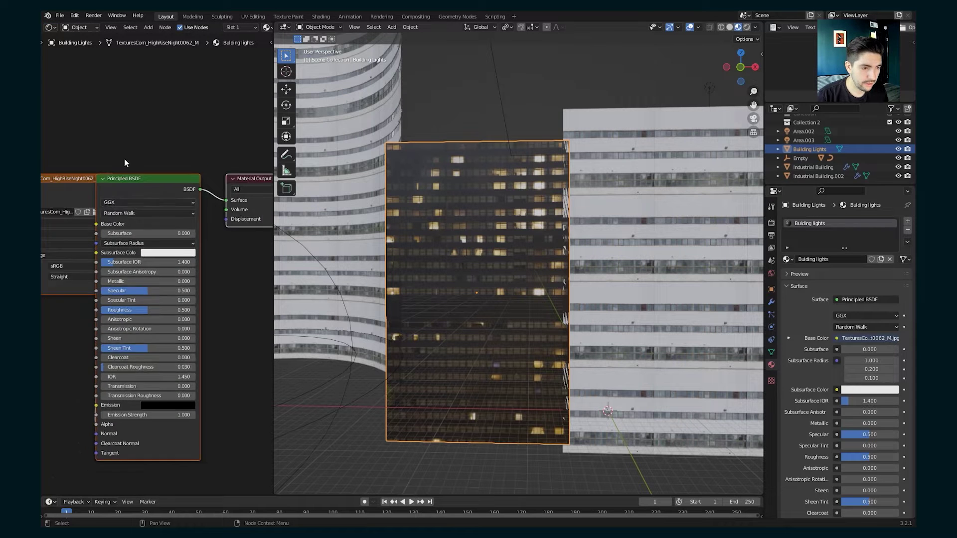
pyautogui.scroll(-3, 133, 144)
pyautogui.click(150, 148)
pyautogui.moveTo(115, 182); pyautogui.dragTo(42, 155)
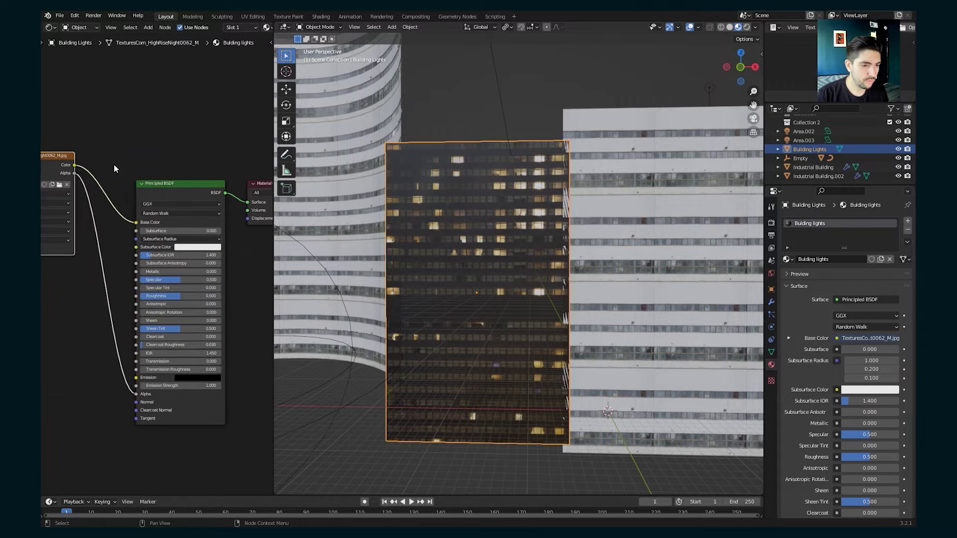
# Step: Connect the image texture's Color output to the Principled BSDF's Emission input and space the texture node farther from the shader
pyautogui.scroll(-1, 124, 167)
pyautogui.moveTo(87, 180); pyautogui.dragTo(140, 360)
pyautogui.moveTo(553, 219); pyautogui.dragTo(462, 238, button='middle')
pyautogui.scroll(-1, 107, 322)
pyautogui.moveTo(107, 327); pyautogui.dragTo(164, 313, button='middle')
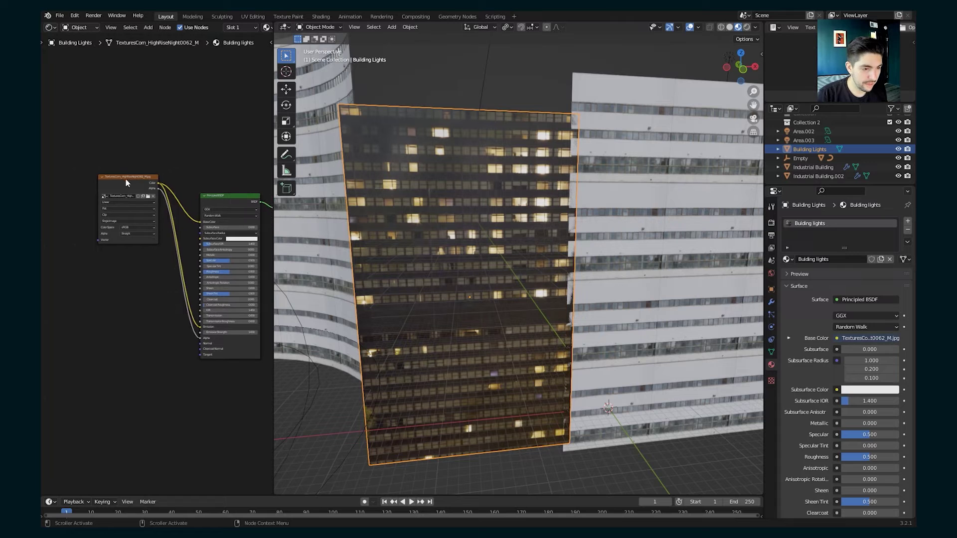
pyautogui.moveTo(125, 179); pyautogui.dragTo(61, 185)
# Step: Try disconnecting the image texture's Alpha output from the Principled BSDF, and link it back to the Alpha input
pyautogui.click(200, 339)
pyautogui.moveTo(201, 341); pyautogui.dragTo(131, 298)
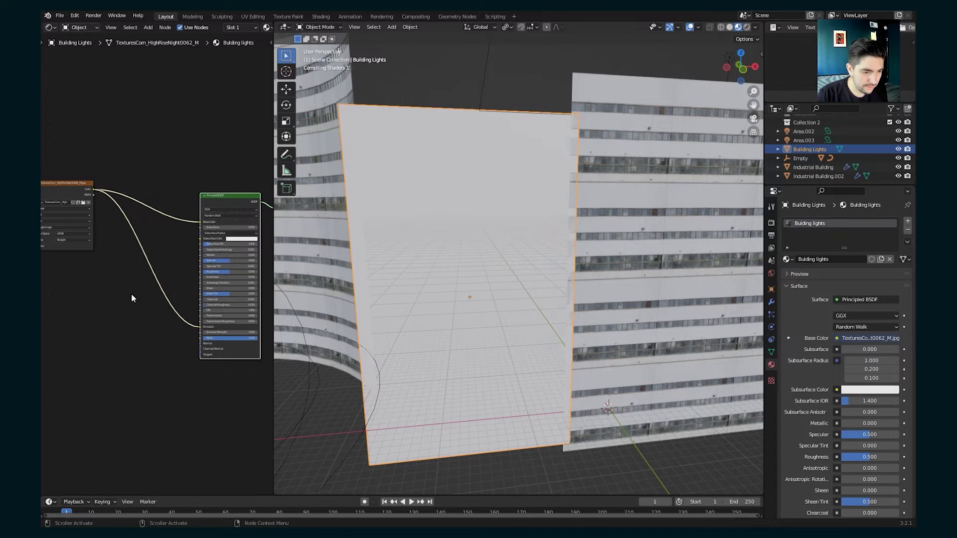
pyautogui.moveTo(93, 195); pyautogui.dragTo(200, 339)
# Step: Insert a ColorRamp node on the link into the Principled BSDF's Alpha input
pyautogui.hotkey('shift', 'a')
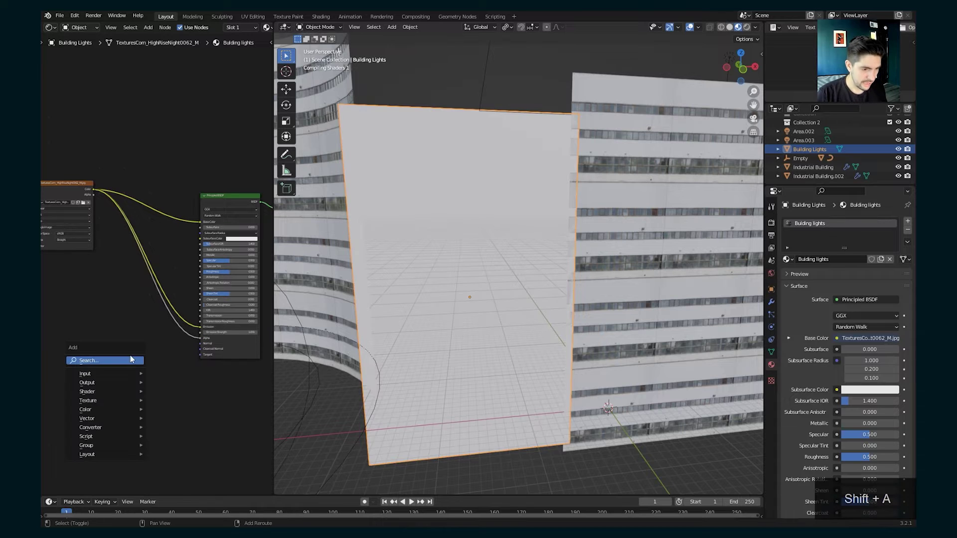
pyautogui.click(121, 360)
pyautogui.write('ramp')
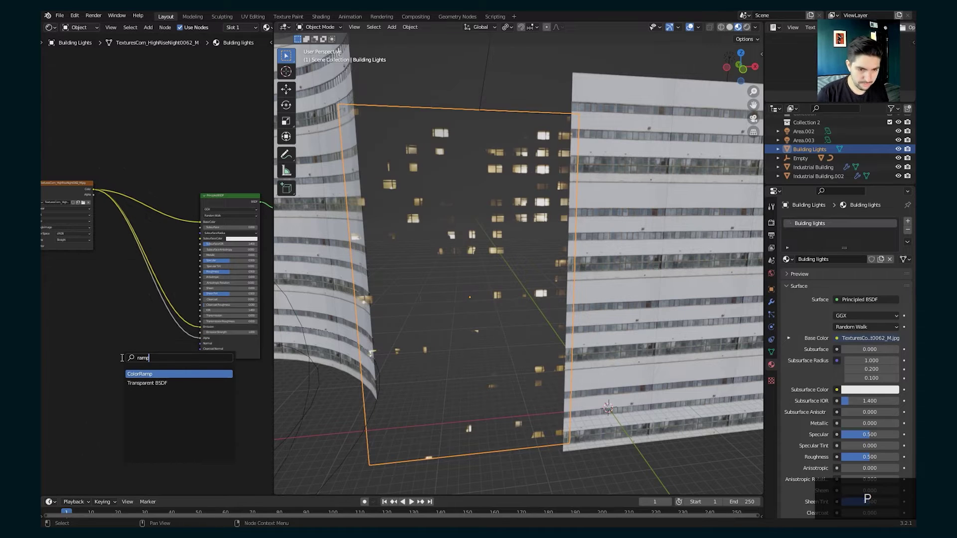
pyautogui.press('Return')
pyautogui.click(166, 338)
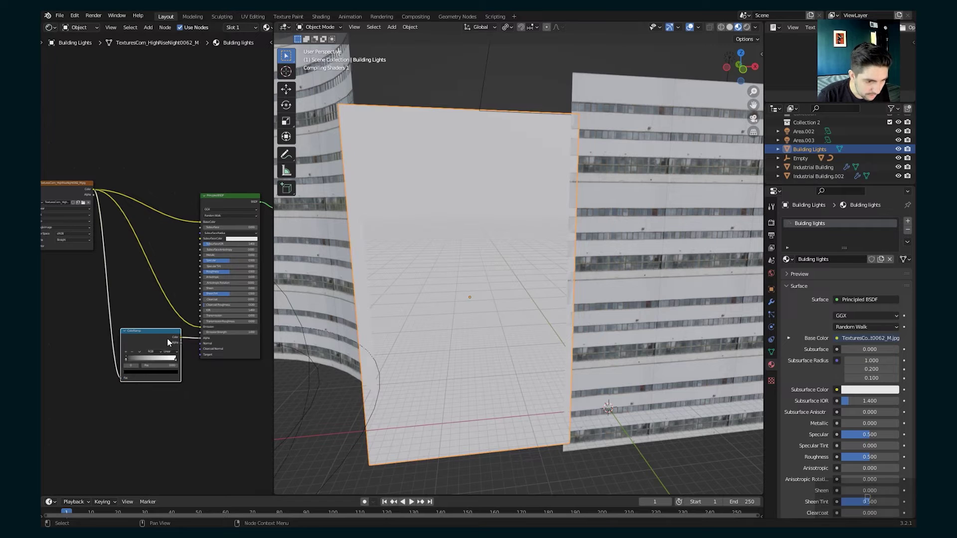
# Step: Preview the ColorRamp output, pull its white stop to the ramp's middle and adjust the black stop, and restore the Principled BSDF as output
pyautogui.keyDown('ctrl'); pyautogui.keyDown('shift'); pyautogui.click(157, 335); pyautogui.keyUp('shift'); pyautogui.keyUp('ctrl')
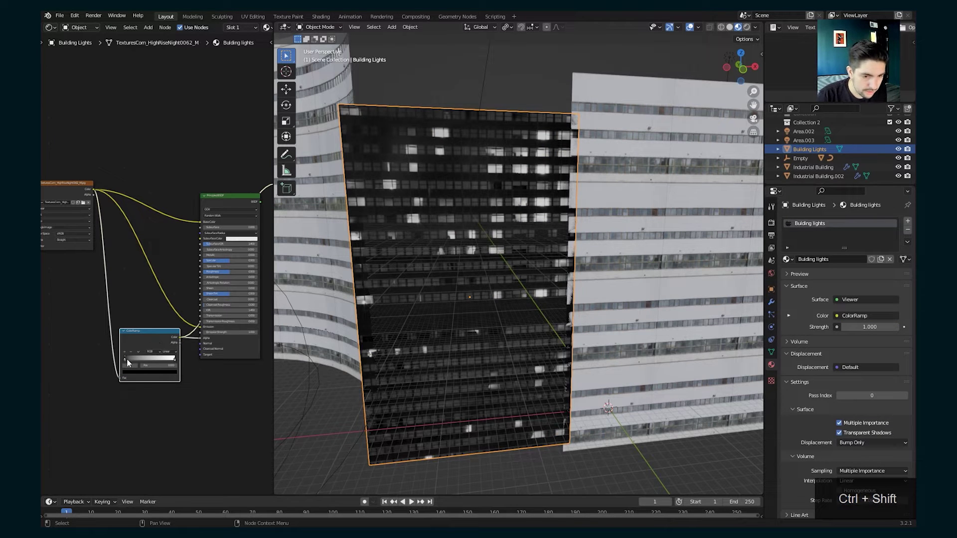
pyautogui.moveTo(128, 362); pyautogui.dragTo(150, 361)
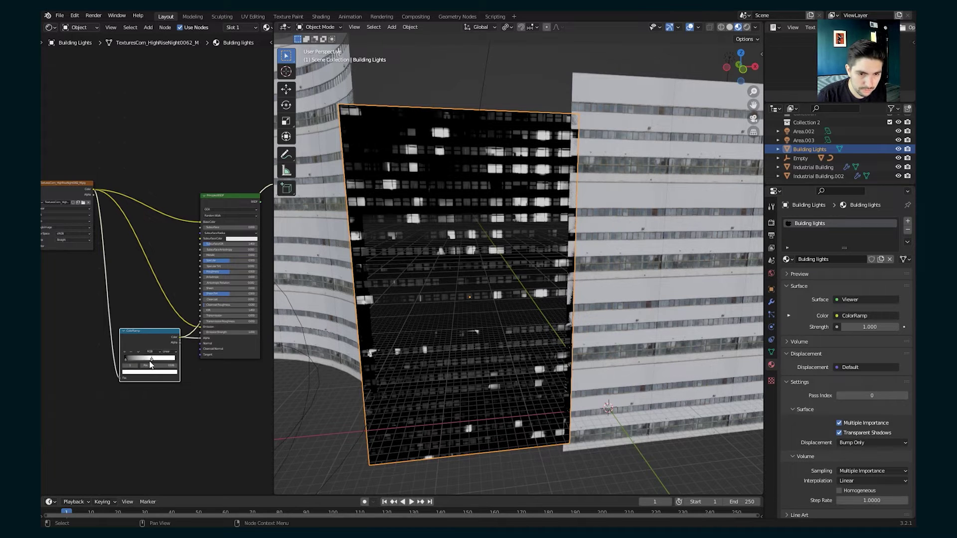
pyautogui.click(125, 359)
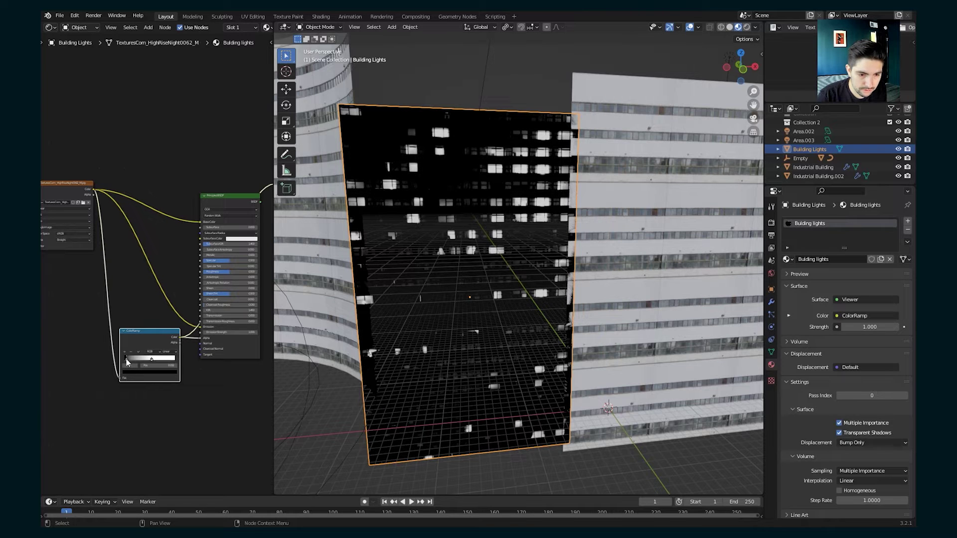
pyautogui.keyDown('ctrl'); pyautogui.keyDown('shift'); pyautogui.click(237, 211); pyautogui.keyUp('shift'); pyautogui.keyUp('ctrl')
pyautogui.moveTo(436, 279); pyautogui.dragTo(498, 230, button='middle')
pyautogui.scroll(3, 499, 229)
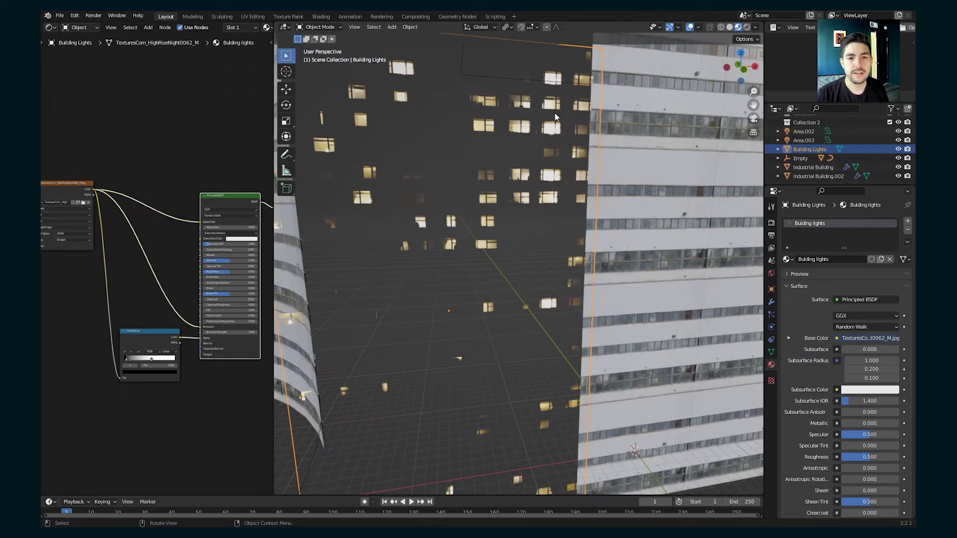
# Step: Move the Building Lights plane about 23.7 m along X onto the box building's facade and scale it up by about 1.29
pyautogui.moveTo(416, 199)
pyautogui.mouseDown(button='middle')
pyautogui.moveTo(438, 208)
pyautogui.moveTo(404, 213)
pyautogui.moveTo(445, 259)
pyautogui.moveTo(428, 259)
pyautogui.moveTo(553, 258)
pyautogui.moveTo(420, 252)
pyautogui.moveTo(590, 221)
pyautogui.moveTo(421, 162)
pyautogui.moveTo(454, 168)
pyautogui.moveTo(429, 193)
pyautogui.mouseUp(button='middle')
pyautogui.scroll(-3, 588, 217)
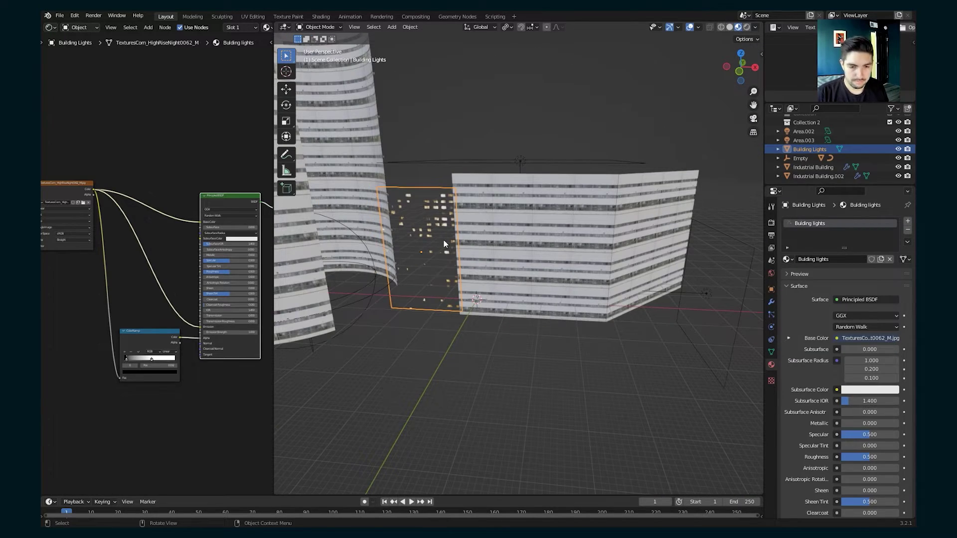
pyautogui.press('g')
pyautogui.press('x')
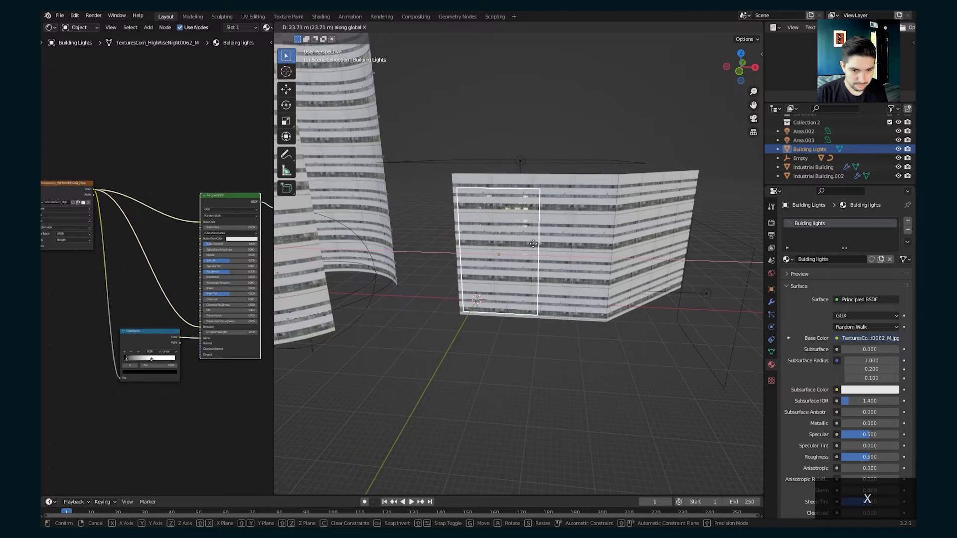
pyautogui.click(533, 243)
pyautogui.scroll(5, 507, 249)
pyautogui.press('s')
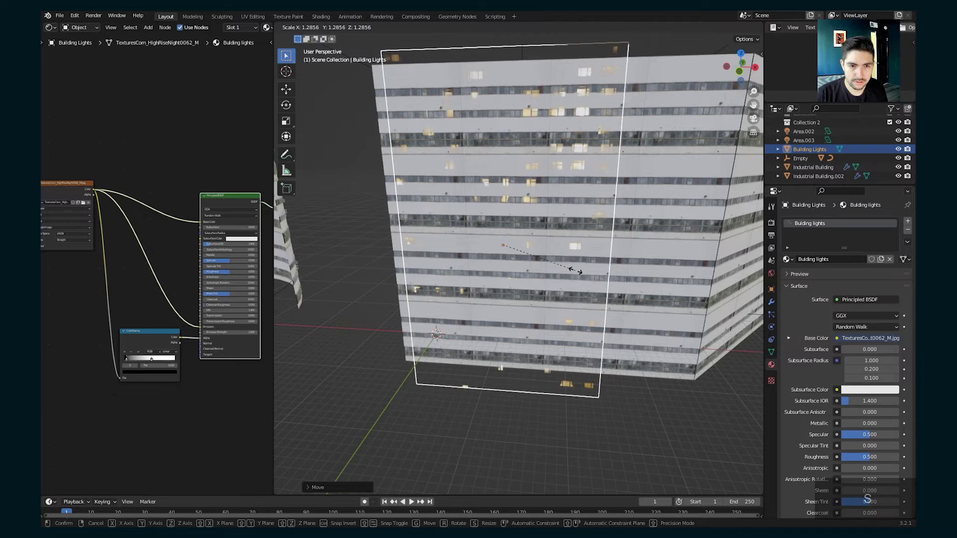
pyautogui.click(575, 271)
# Step: Move the Building Lights plane along Y to sit just behind the facade's window frames
pyautogui.moveTo(556, 261); pyautogui.dragTo(487, 287, button='middle')
pyautogui.press('g')
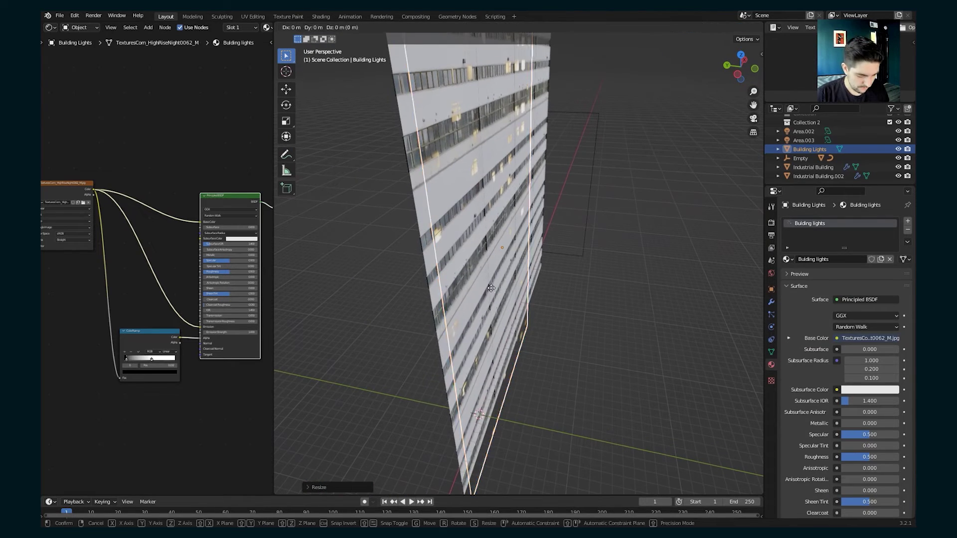
pyautogui.press('y')
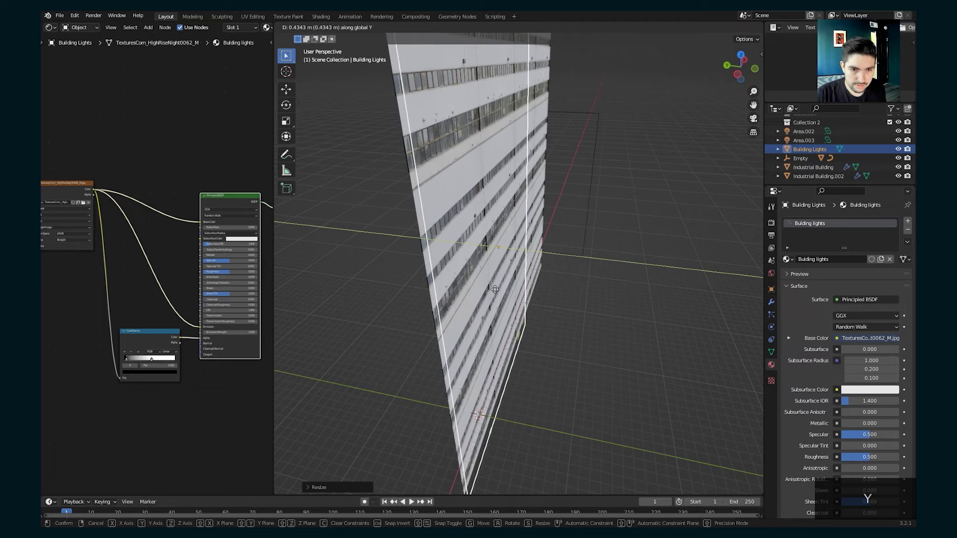
pyautogui.click(523, 292)
pyautogui.scroll(3, 422, 220)
pyautogui.keyDown('shift'); pyautogui.moveTo(471, 248); pyautogui.dragTo(322, 199, button='middle'); pyautogui.keyUp('shift')
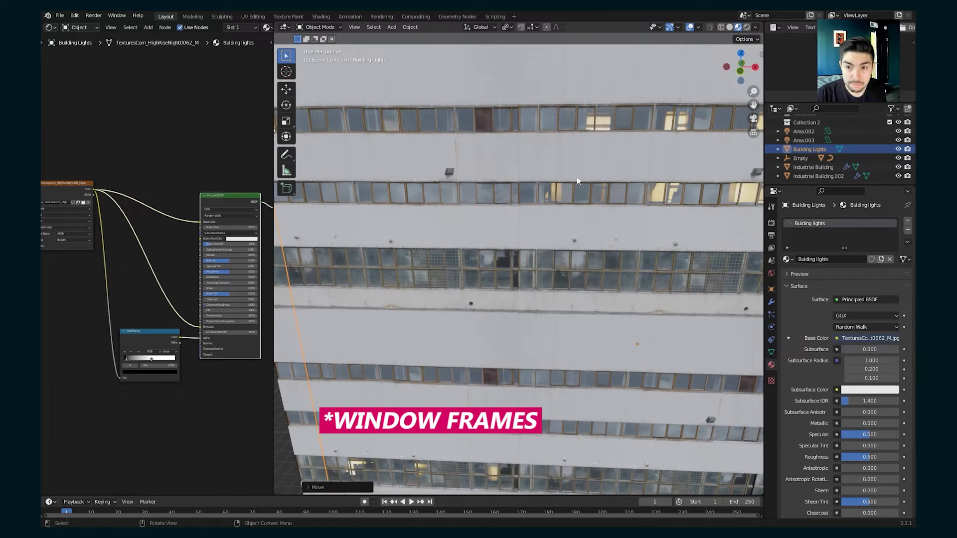
pyautogui.scroll(-3, 575, 185)
pyautogui.moveTo(525, 193); pyautogui.dragTo(461, 196, button='middle')
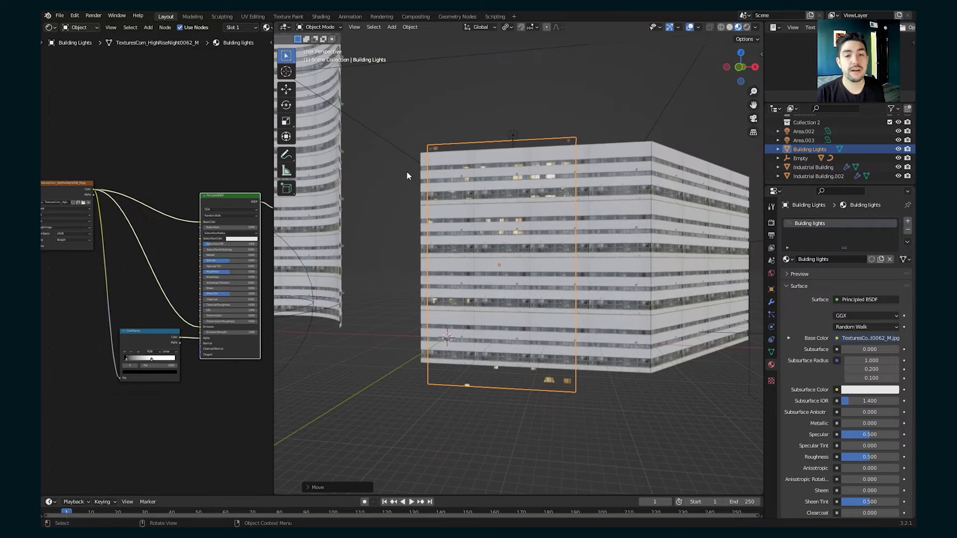
# Step: Switch the viewport to rendered shading and inspect the window lights on the box building's facade
pyautogui.click(746, 27)
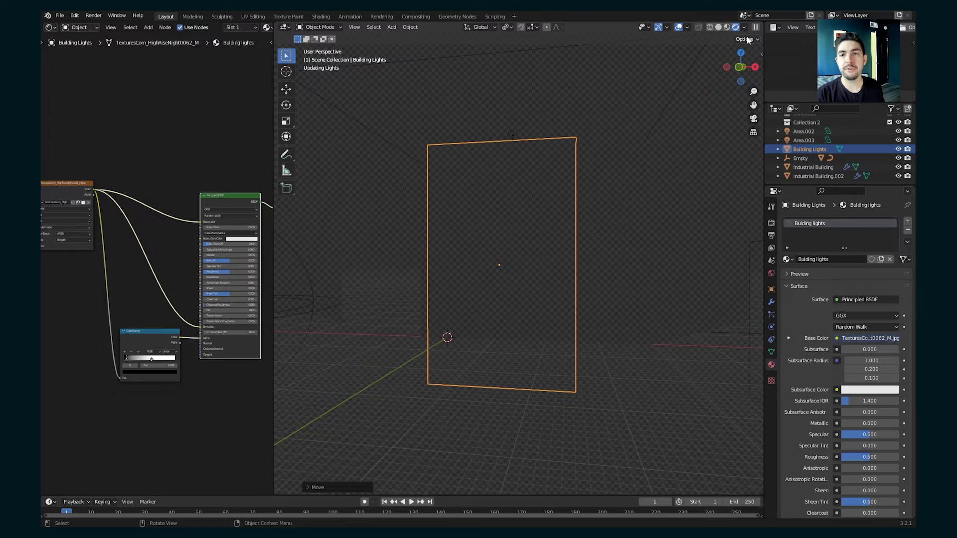
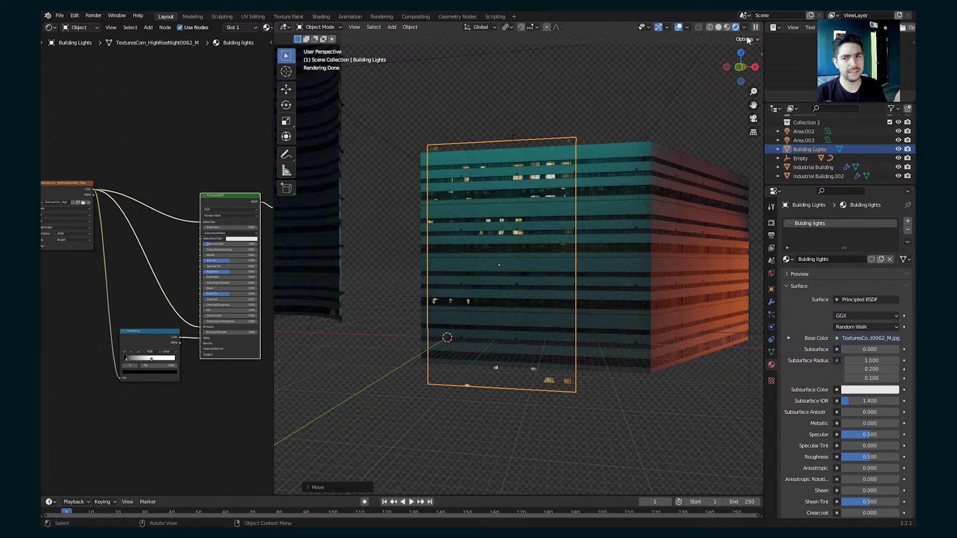
pyautogui.scroll(6, 491, 224)
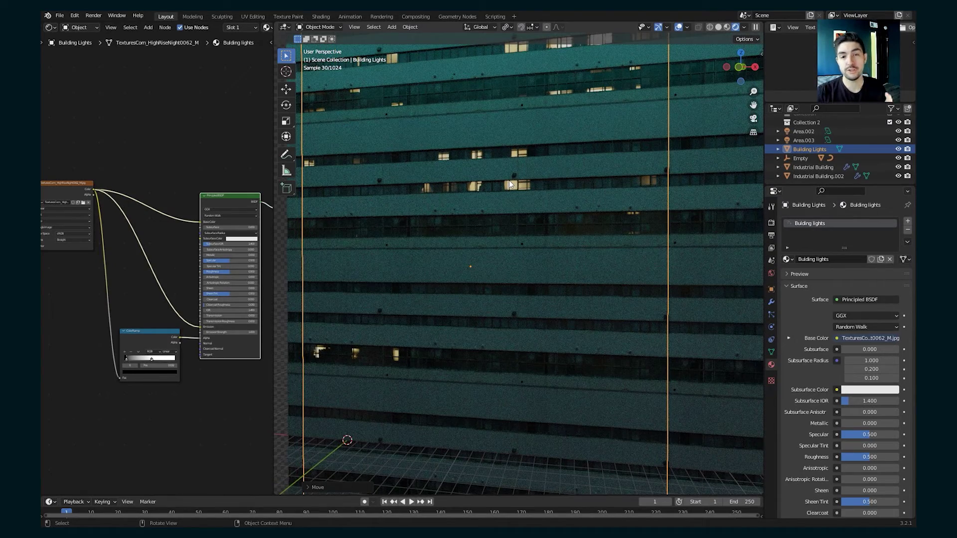
pyautogui.scroll(3, 551, 233)
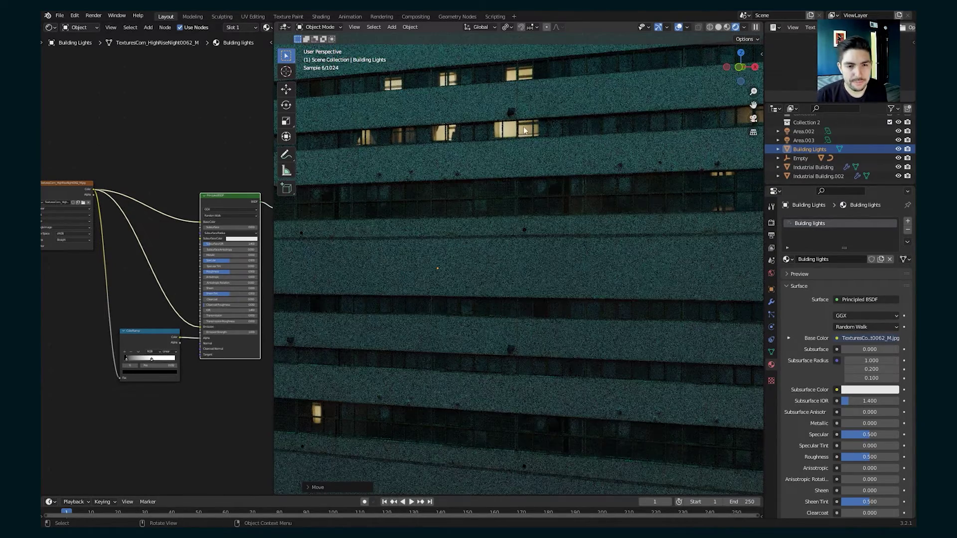
pyautogui.scroll(-8, 430, 147)
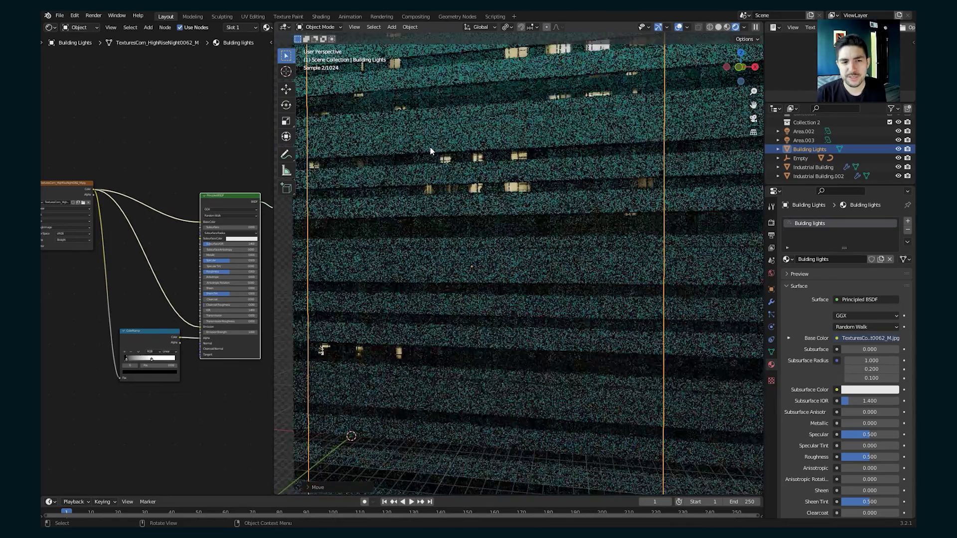
pyautogui.moveTo(441, 147); pyautogui.dragTo(450, 151, button='middle')
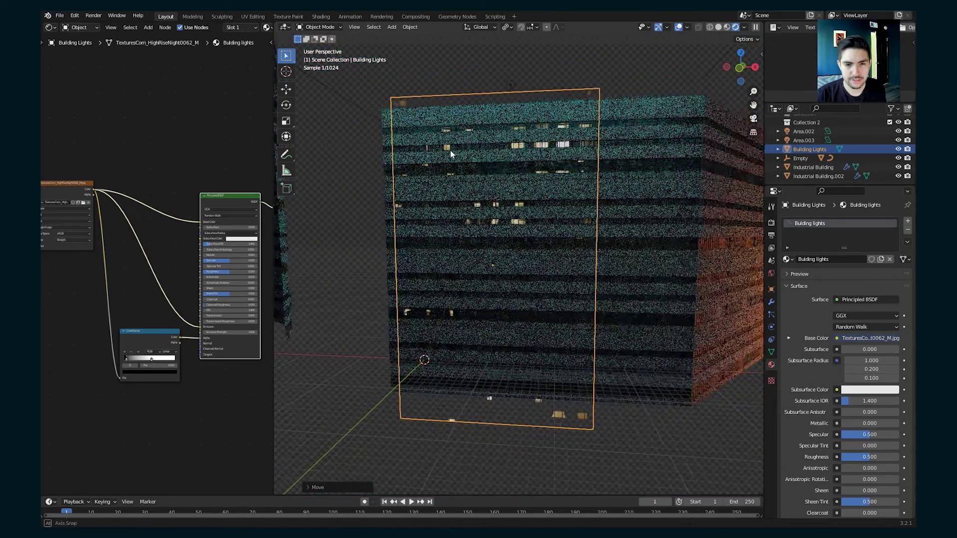
pyautogui.moveTo(538, 286); pyautogui.dragTo(496, 266, button='middle')
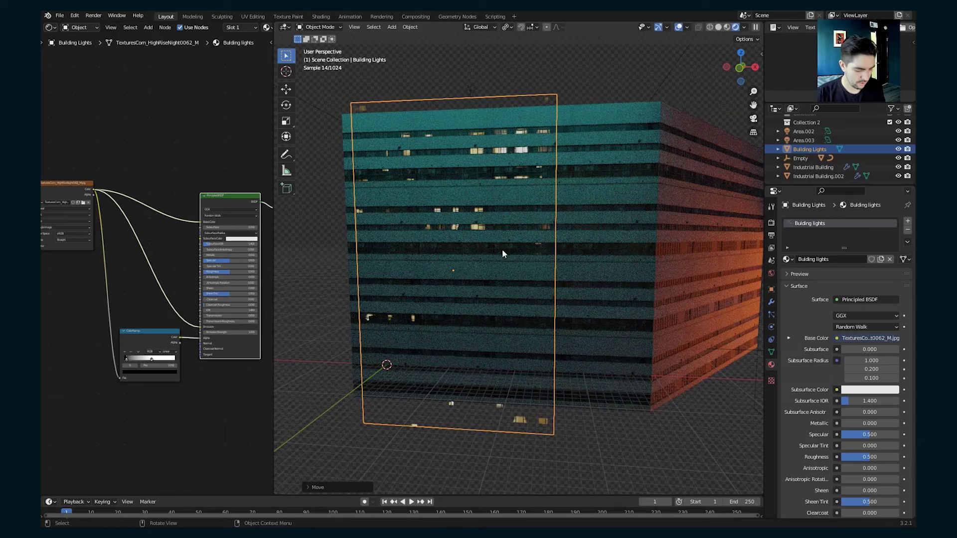
# Step: Duplicate the Building Lights plane and place the copy about 12 m along X on the same facade
pyautogui.hotkey('shift', 'd')
pyautogui.press('x')
pyautogui.click(586, 253)
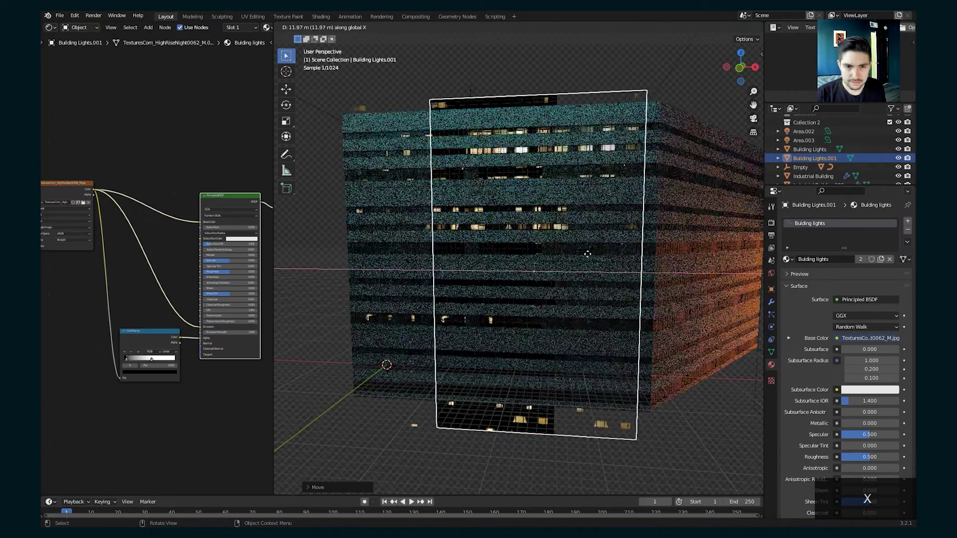
pyautogui.scroll(7, 465, 109)
pyautogui.scroll(-5, 481, 201)
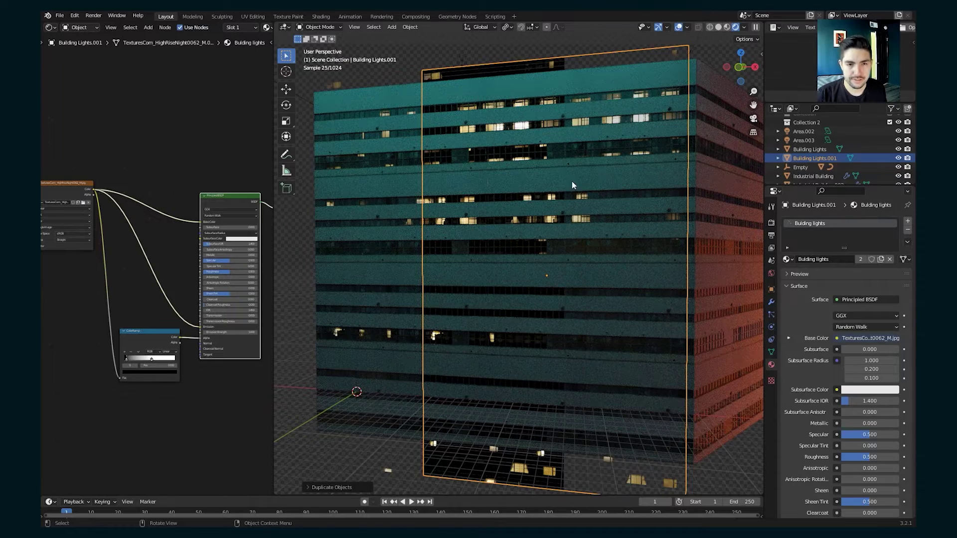
pyautogui.scroll(-3, 585, 220)
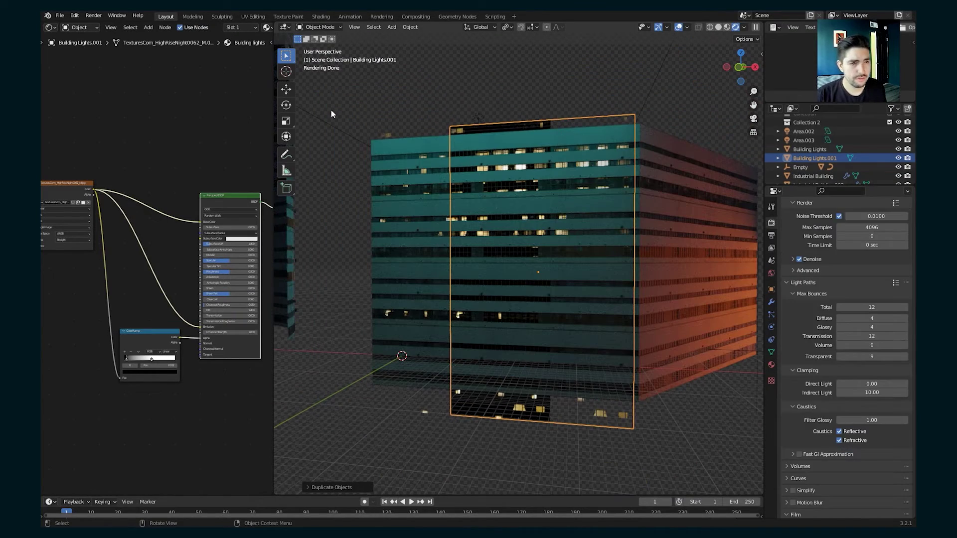
# Step: Deselect everything, add a camera, and show its view in a second 3D viewport in place of the node editor
pyautogui.scroll(-2, 366, 235)
pyautogui.hotkey('alt', 'a')
pyautogui.hotkey('shift', 'a')
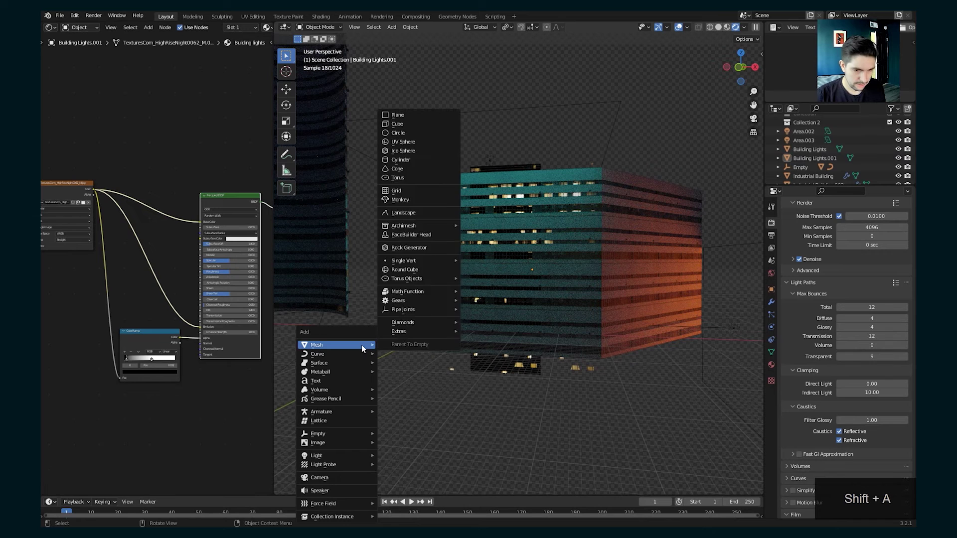
pyautogui.click(336, 477)
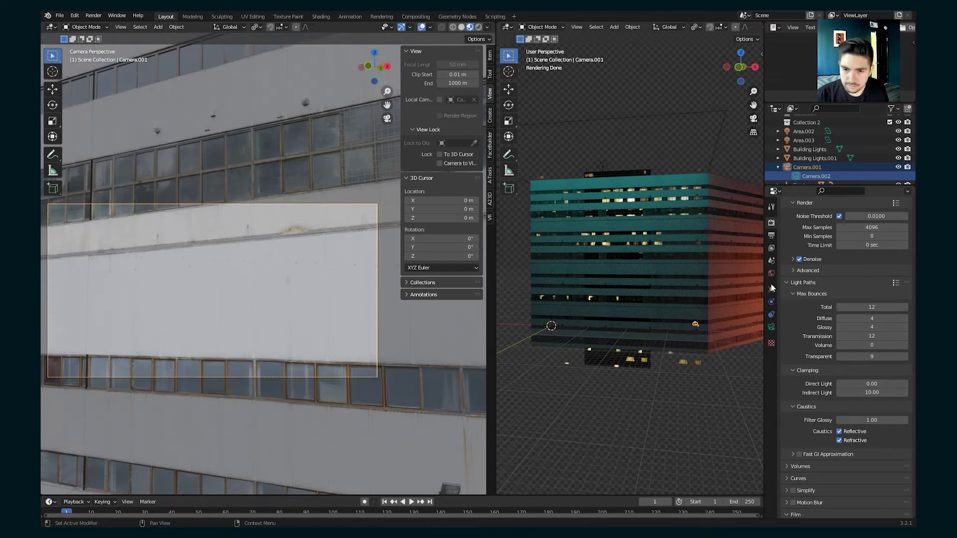
# Step: Set the new camera's passepartout opacity to 1
pyautogui.click(771, 327)
pyautogui.scroll(-1, 803, 435)
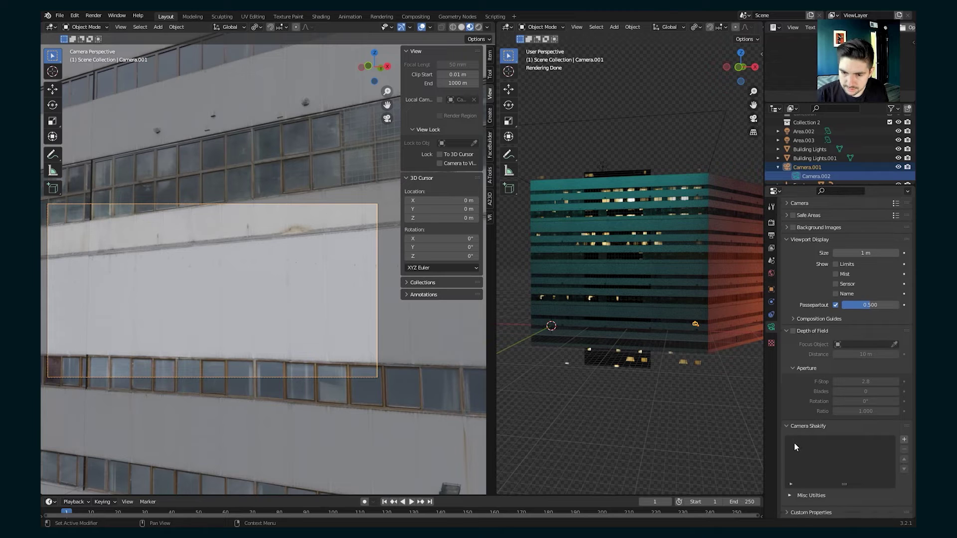
pyautogui.click(856, 304)
pyautogui.write('1')
pyautogui.press('Return')
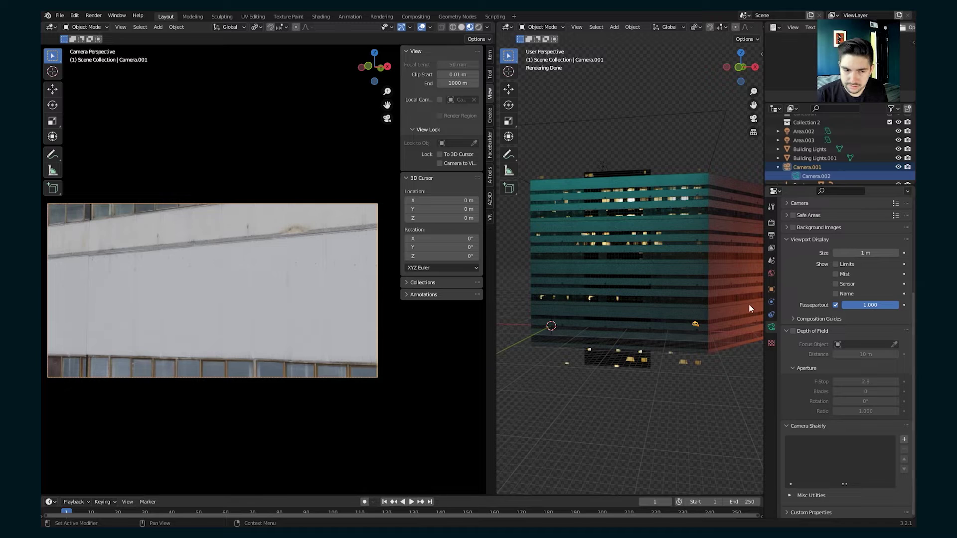
# Step: Set the camera's focal length to 24 mm and angle its view up at the box building's corner
pyautogui.scroll(-4, 304, 297)
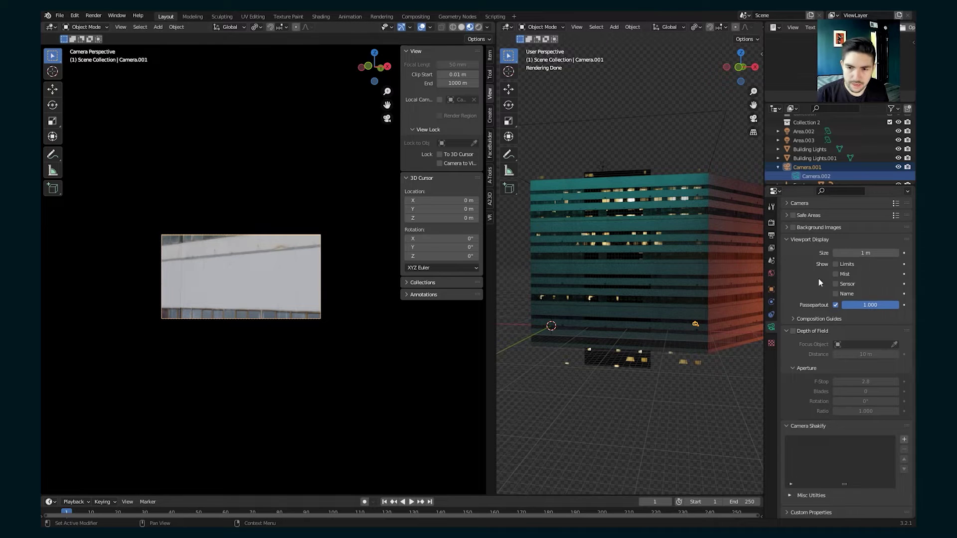
pyautogui.scroll(5, 819, 269)
pyautogui.scroll(1, 696, 279)
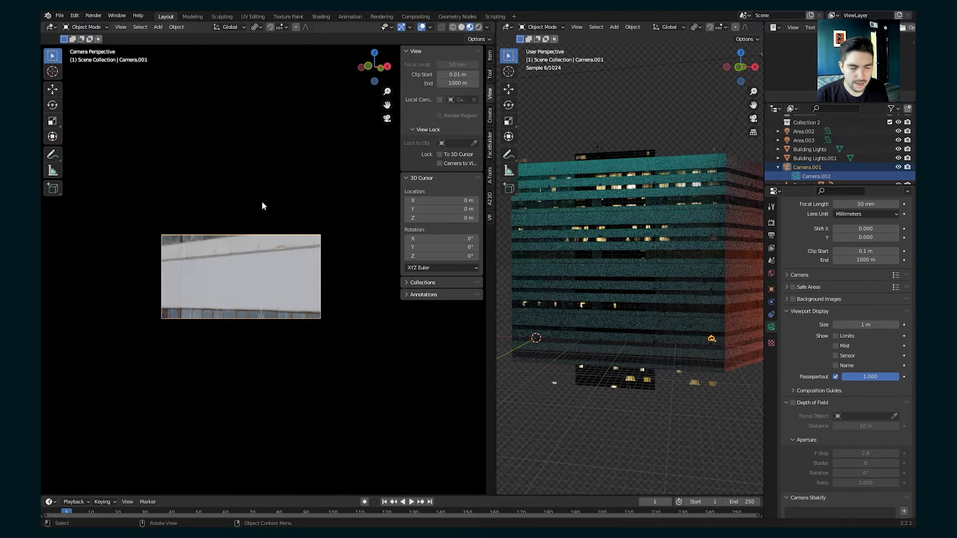
pyautogui.scroll(4, 879, 257)
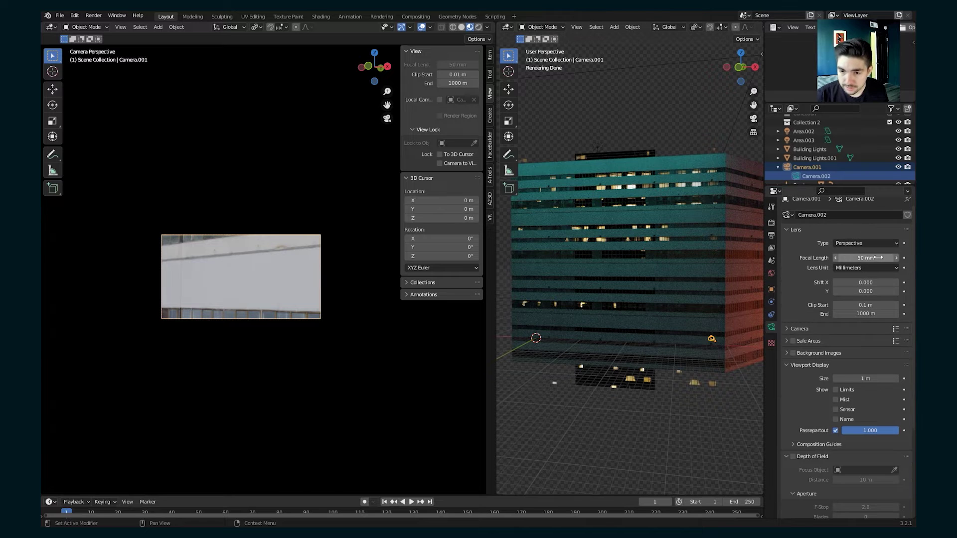
pyautogui.click(879, 257)
pyautogui.write('24')
pyautogui.press('Return')
pyautogui.moveTo(219, 288); pyautogui.dragTo(438, 205, button='middle')
# Step: Set the output resolution to 1920 × 1080 px and render the camera view
pyautogui.click(771, 235)
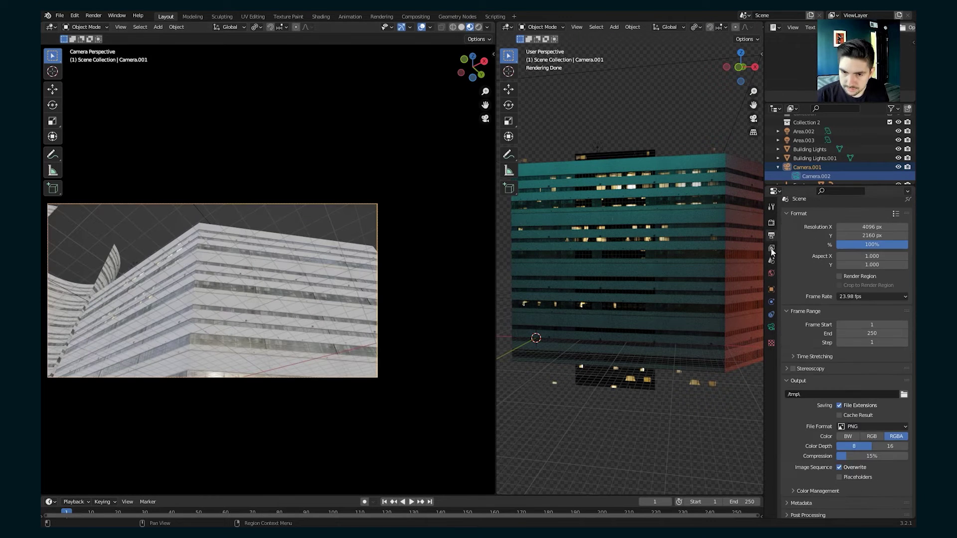
pyautogui.click(771, 248)
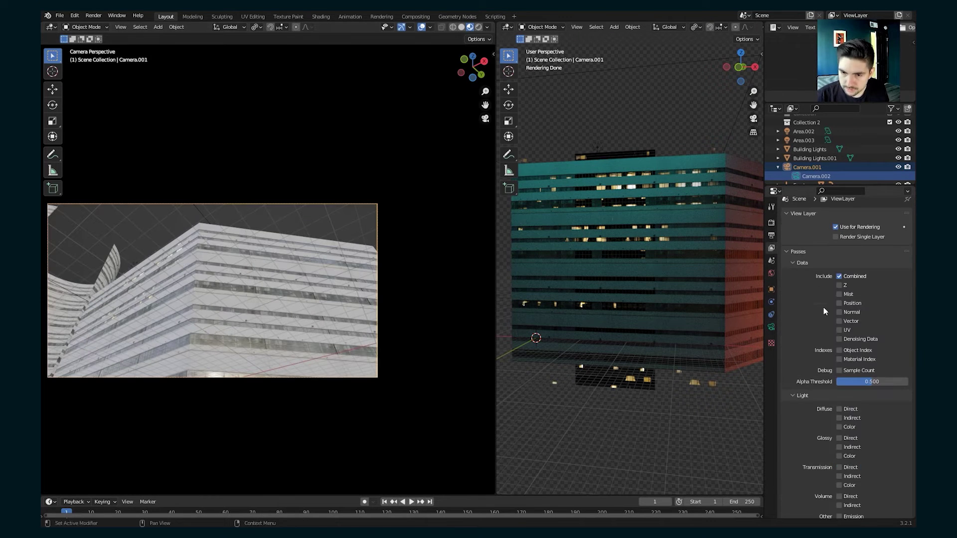
pyautogui.click(771, 222)
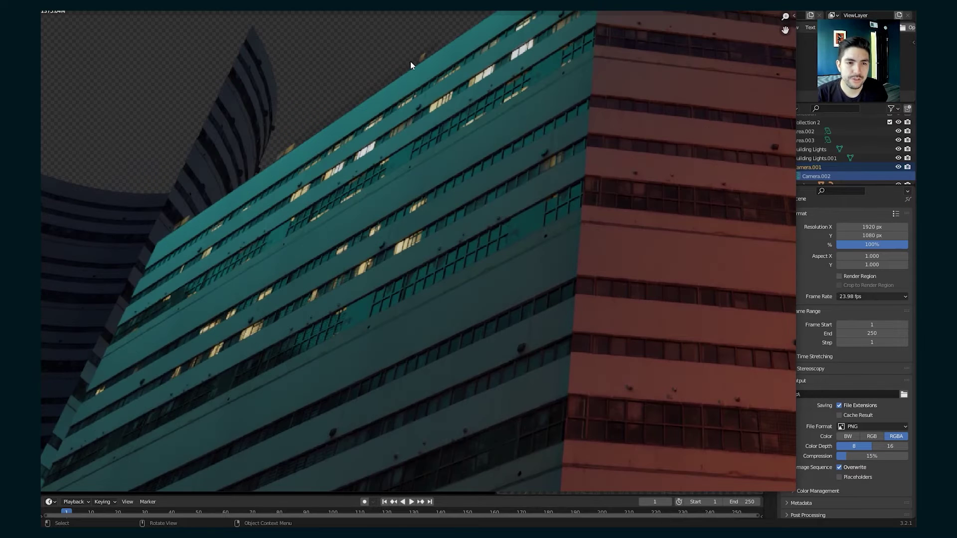
pyautogui.scroll(-3, 619, 145)
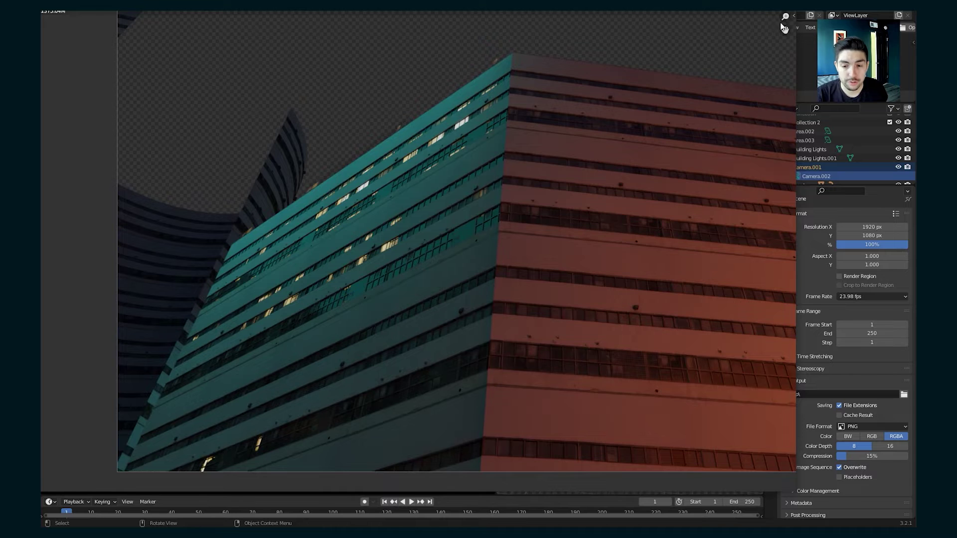
# Step: Close the render and raise the maximum transparent bounces in the Cycles light path settings, and select the facade
pyautogui.press('Escape')
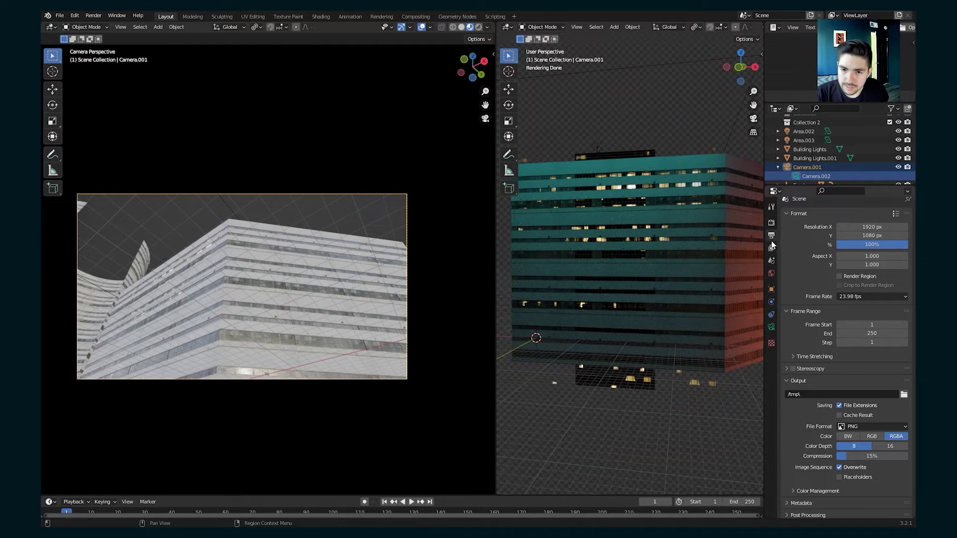
pyautogui.click(771, 224)
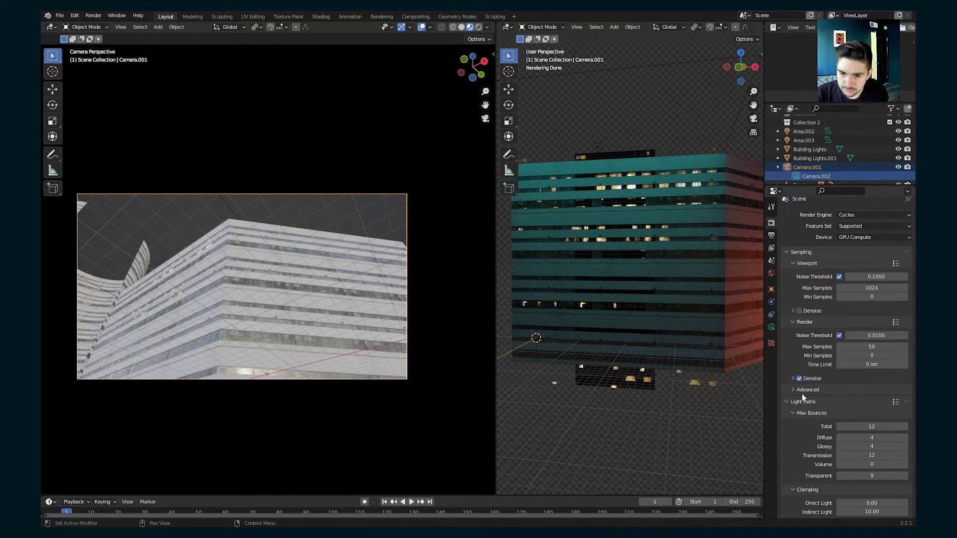
pyautogui.scroll(-6, 802, 394)
pyautogui.click(905, 351)
pyautogui.click(905, 350)
pyautogui.click(905, 350)
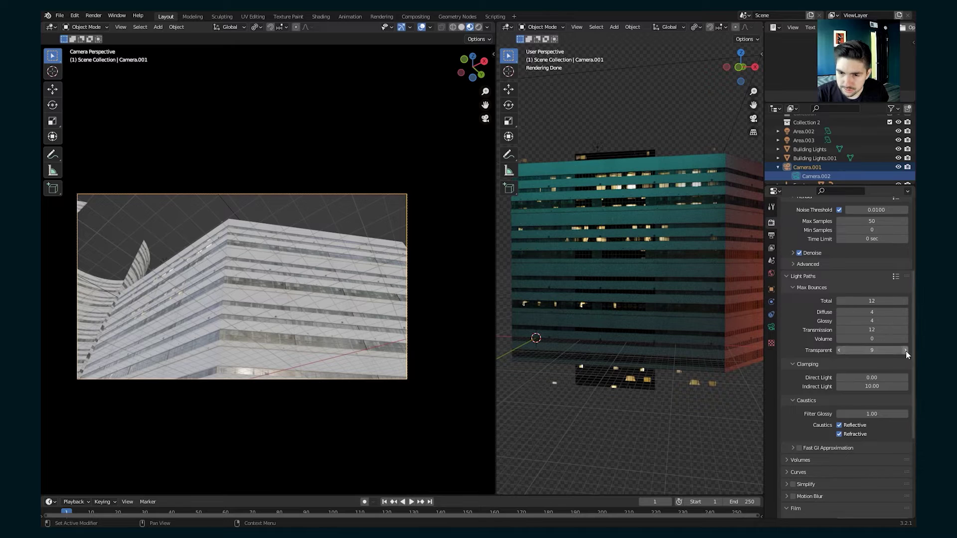
pyautogui.click(786, 276)
pyautogui.click(663, 141)
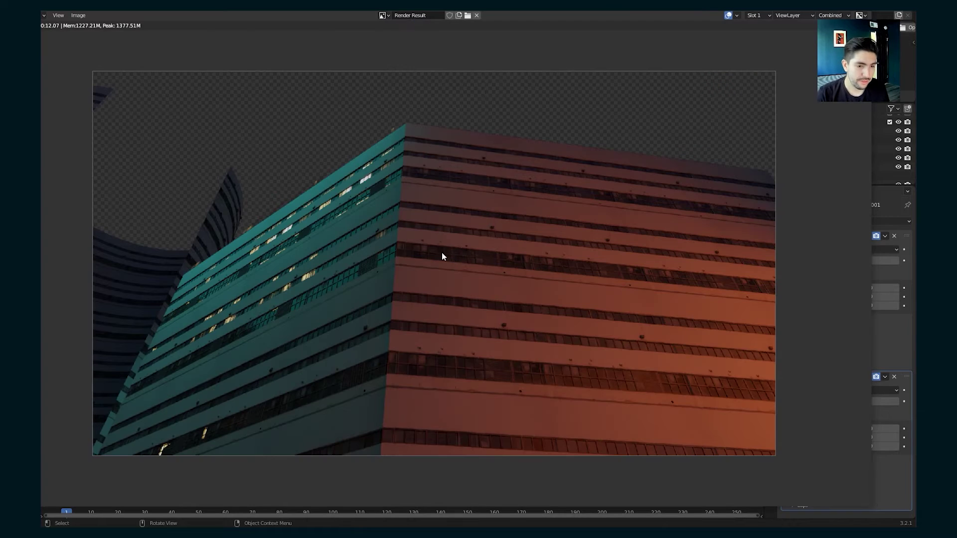
# Step: Examine the new render up close for surface detail on the facade walls, and close it
pyautogui.scroll(4, 374, 304)
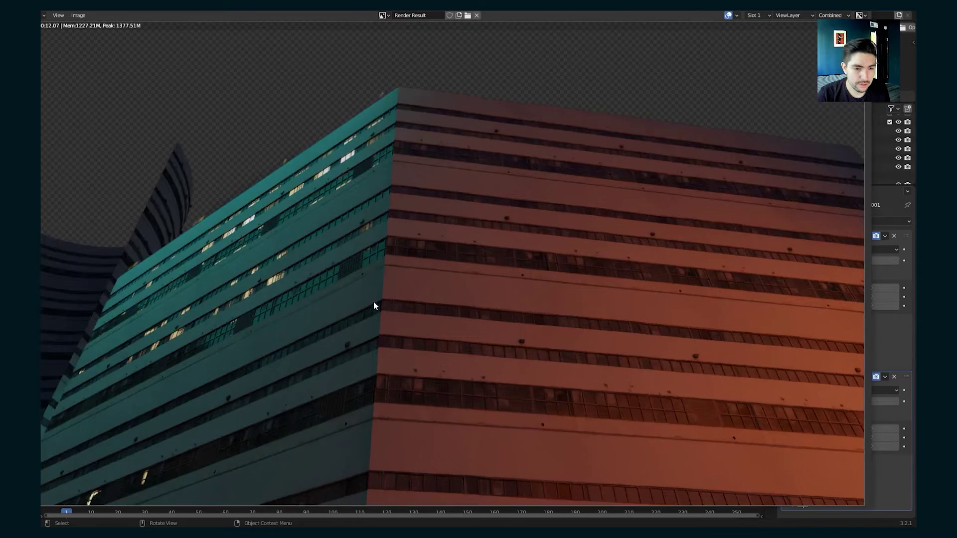
pyautogui.scroll(1, 429, 277)
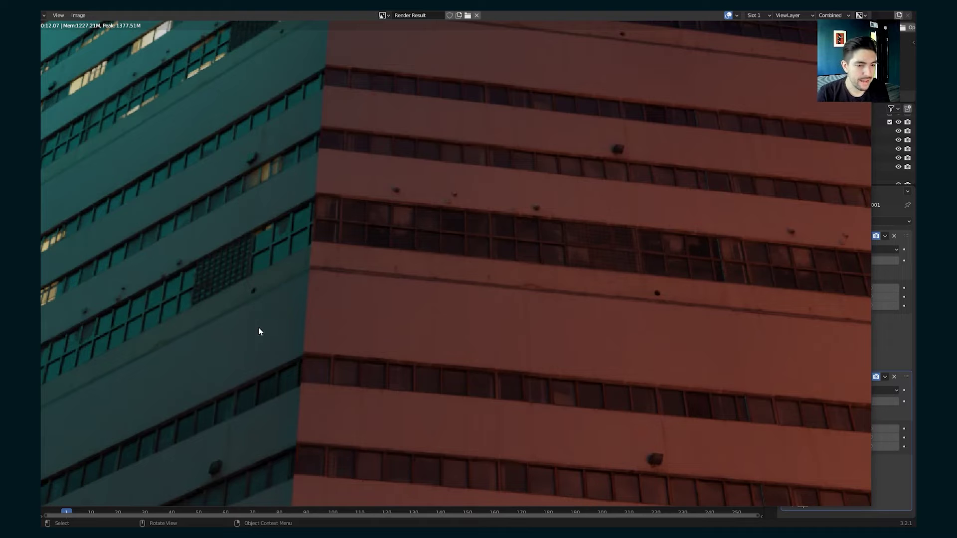
pyautogui.scroll(-2, 402, 301)
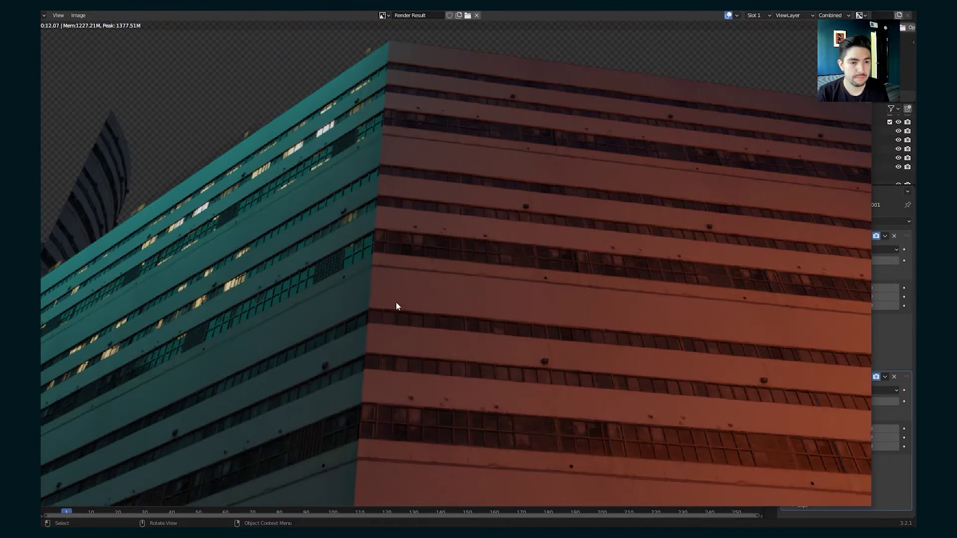
pyautogui.press('`')
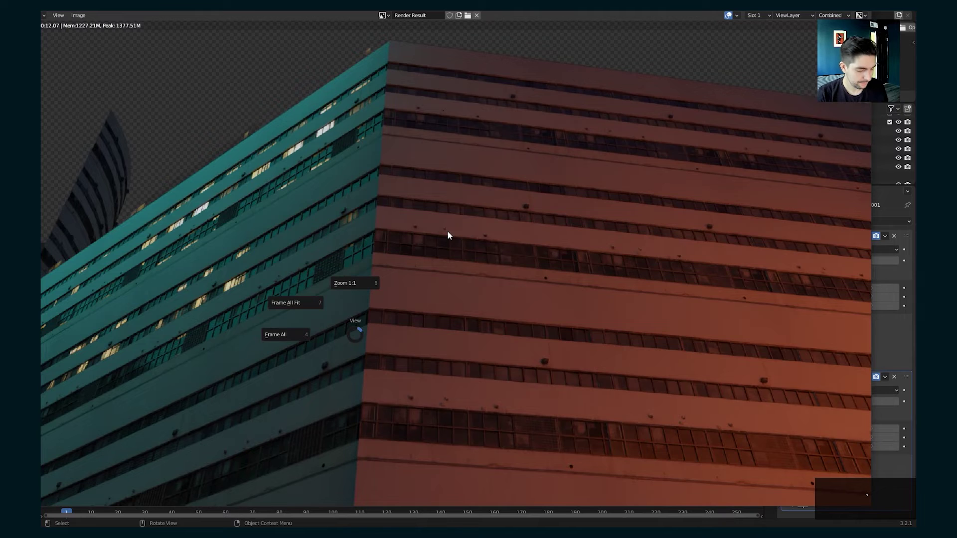
pyautogui.press('Escape')
pyautogui.press('Escape')
# Step: Show the shader editor in place of the camera view and link the facade texture's Color to the Principled BSDF's Normal input
pyautogui.moveTo(579, 299)
pyautogui.mouseDown(button='middle')
pyautogui.moveTo(552, 322)
pyautogui.moveTo(570, 290)
pyautogui.mouseUp(button='middle')
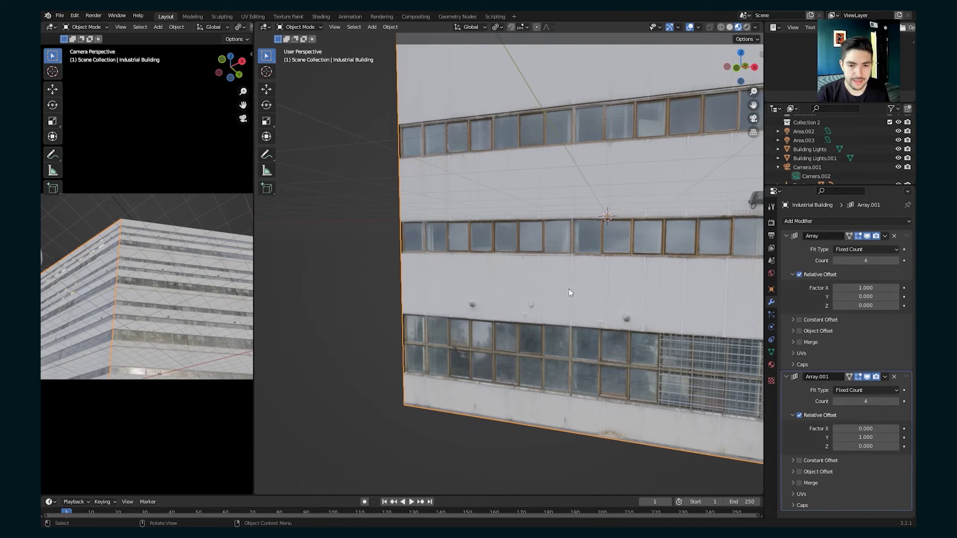
pyautogui.click(51, 28)
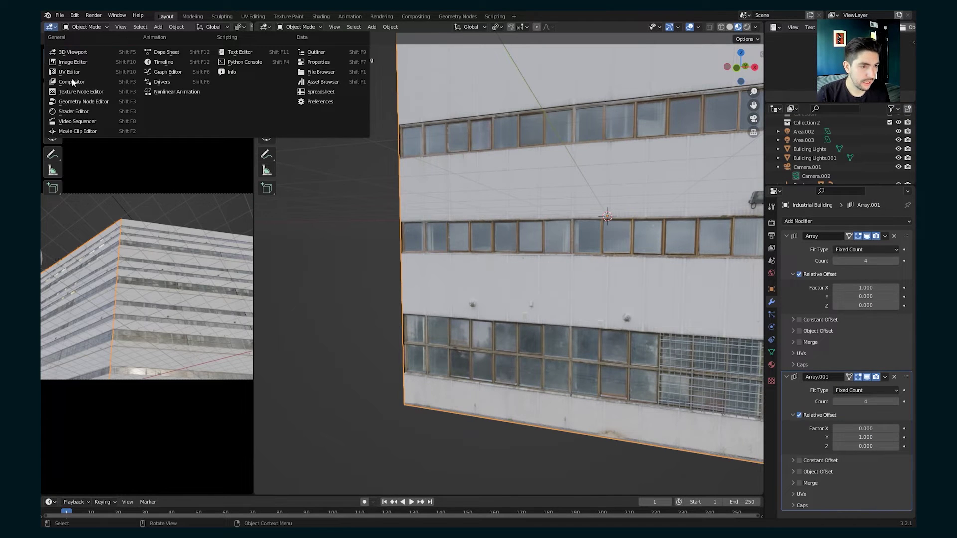
pyautogui.click(84, 112)
pyautogui.scroll(-4, 218, 397)
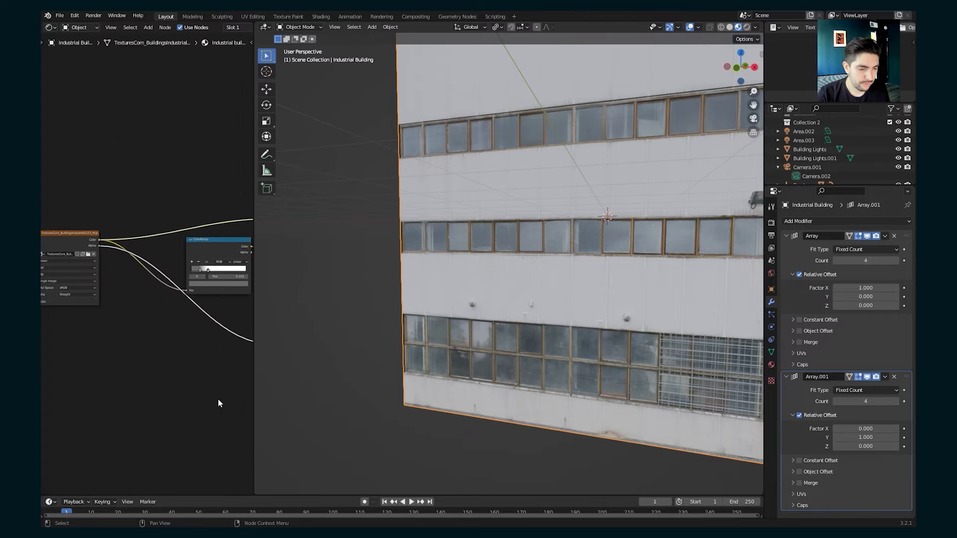
pyautogui.scroll(2, 144, 269)
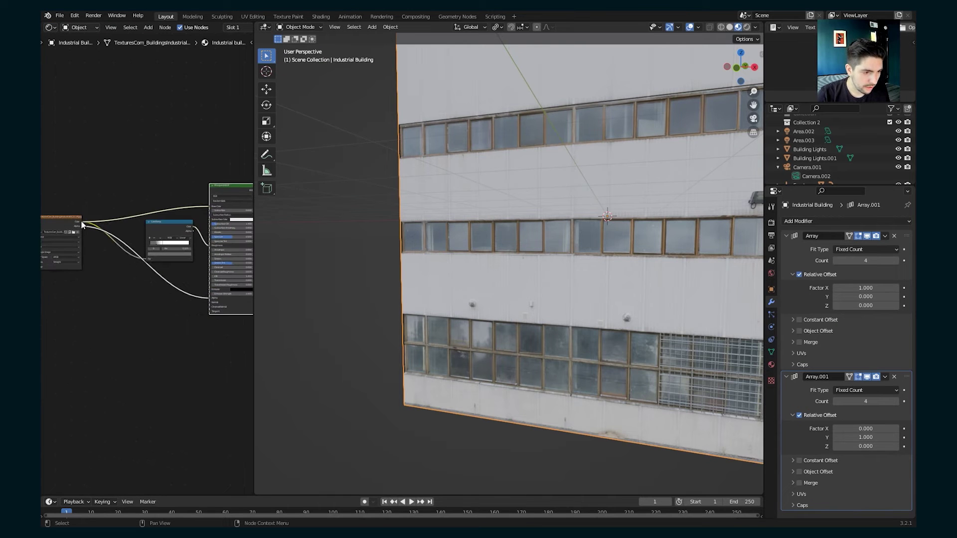
pyautogui.moveTo(82, 222); pyautogui.dragTo(209, 302)
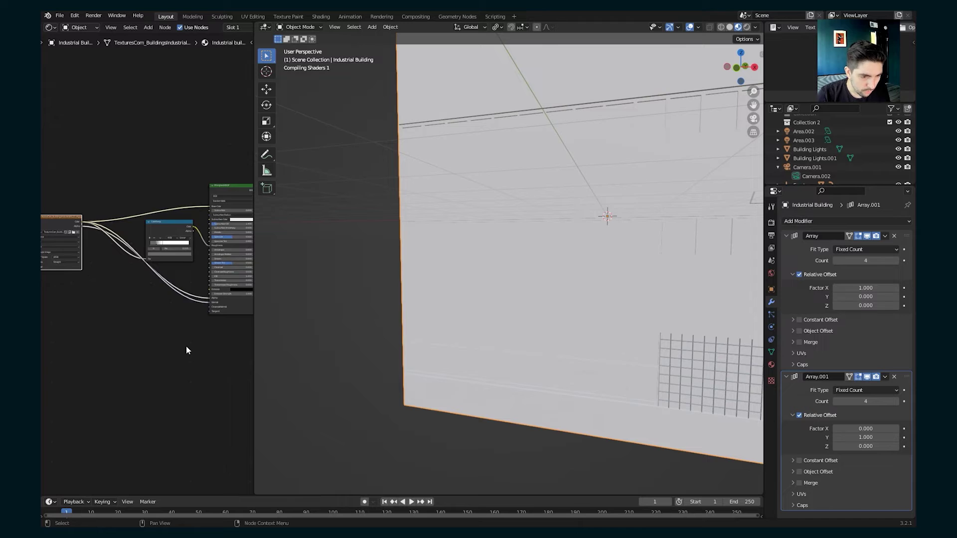
pyautogui.scroll(3, 186, 346)
# Step: Insert a Bump node on the Normal link and reroute the texture's color into its Height input
pyautogui.hotkey('shift', 'a')
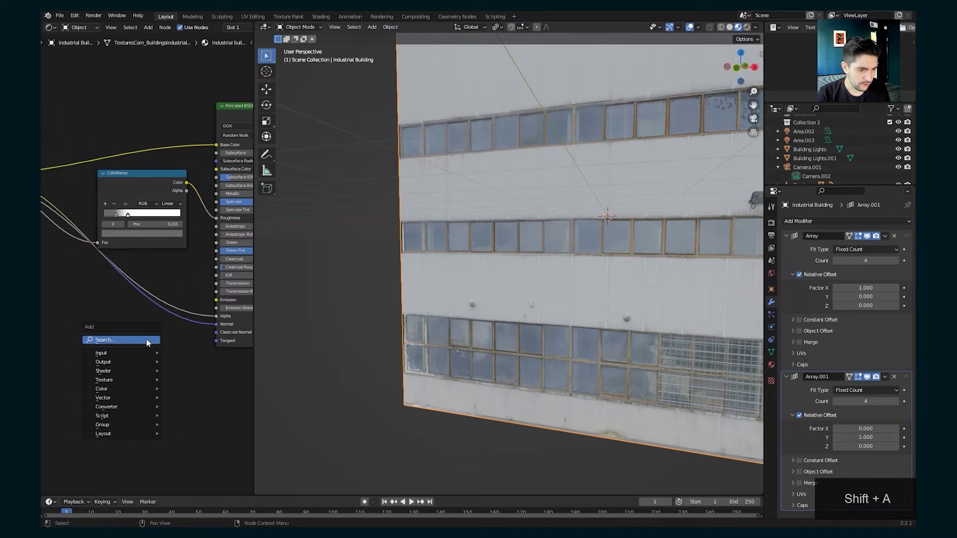
pyautogui.click(145, 339)
pyautogui.write('bump')
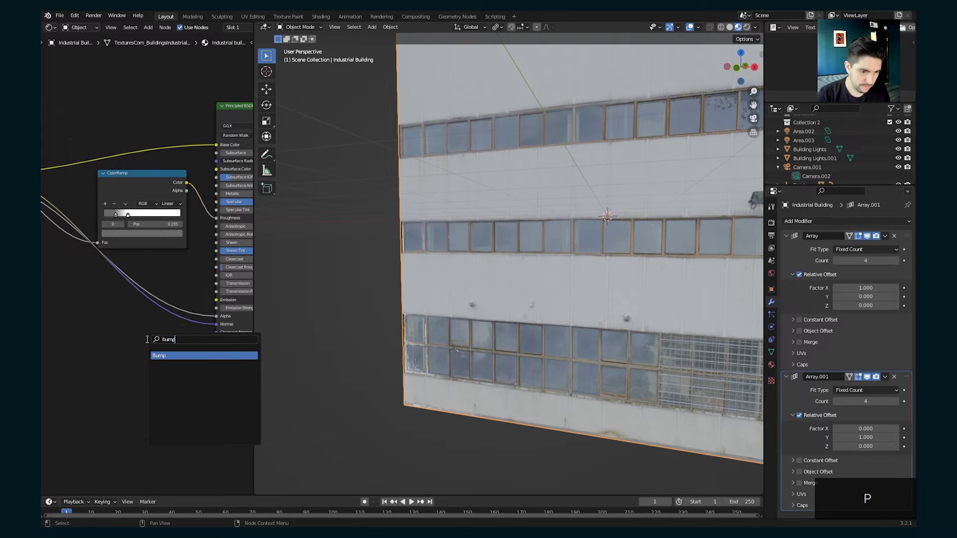
pyautogui.click(163, 356)
pyautogui.click(128, 377)
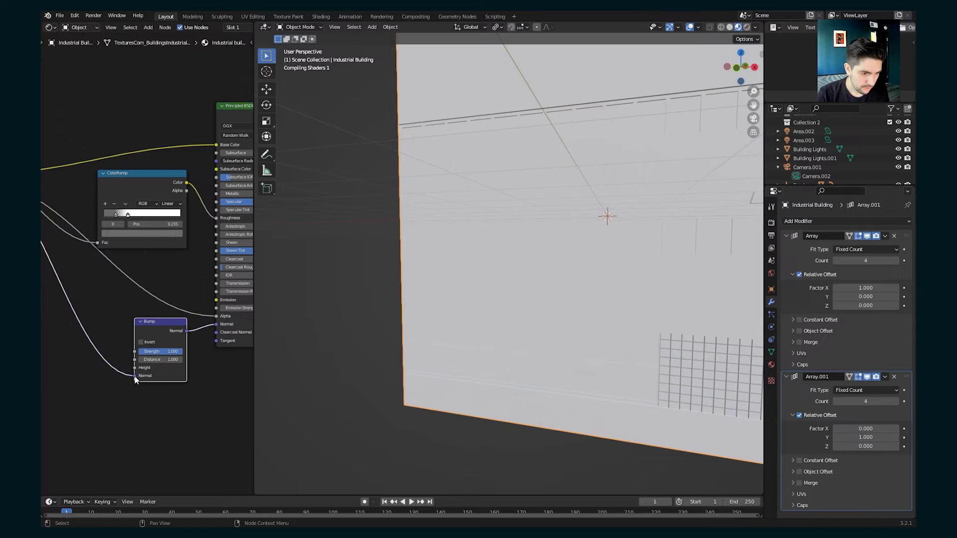
pyautogui.moveTo(128, 378); pyautogui.dragTo(135, 367)
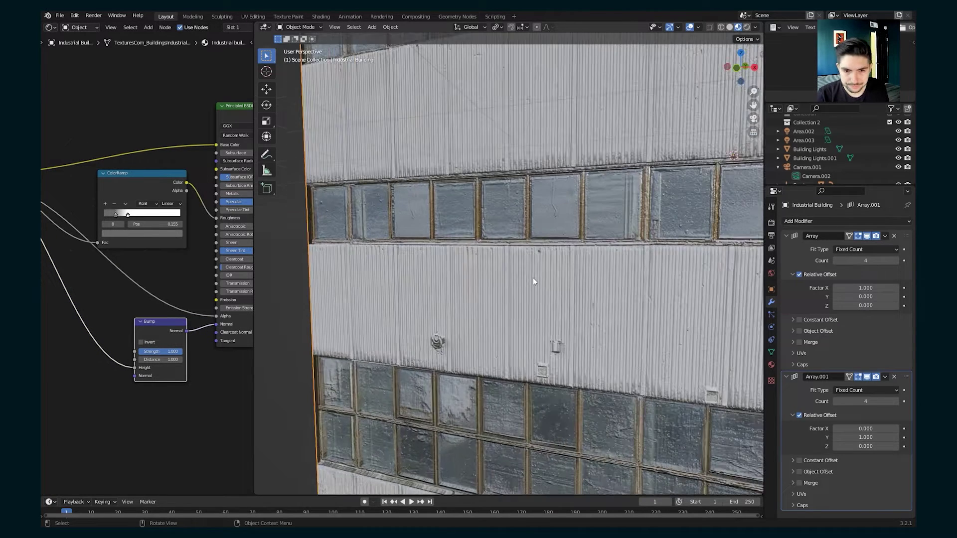
# Step: Set the Bump node's Distance to 0.2 while checking the wall relief up close
pyautogui.moveTo(533, 279); pyautogui.dragTo(444, 340, button='middle')
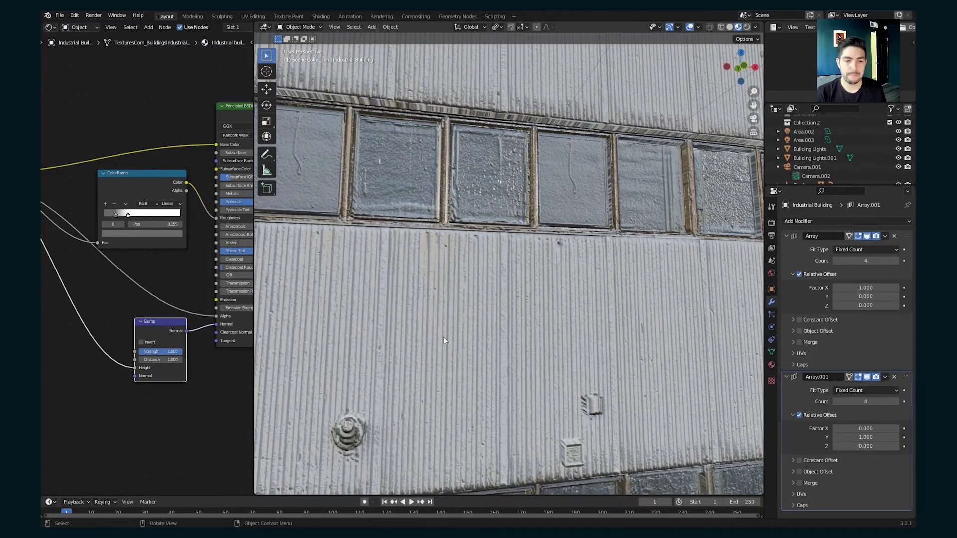
pyautogui.scroll(-4, 399, 324)
pyautogui.scroll(-4, 482, 250)
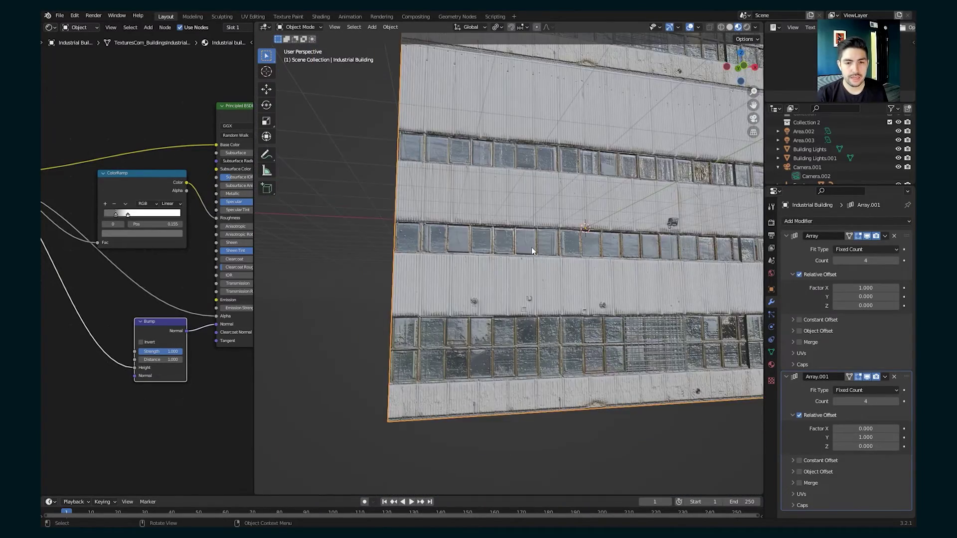
pyautogui.moveTo(531, 247)
pyautogui.mouseDown(button='middle')
pyautogui.moveTo(528, 258)
pyautogui.moveTo(544, 258)
pyautogui.mouseUp(button='middle')
pyautogui.scroll(4, 504, 300)
pyautogui.keyDown('shift'); pyautogui.moveTo(504, 300); pyautogui.dragTo(551, 274, button='middle'); pyautogui.keyUp('shift')
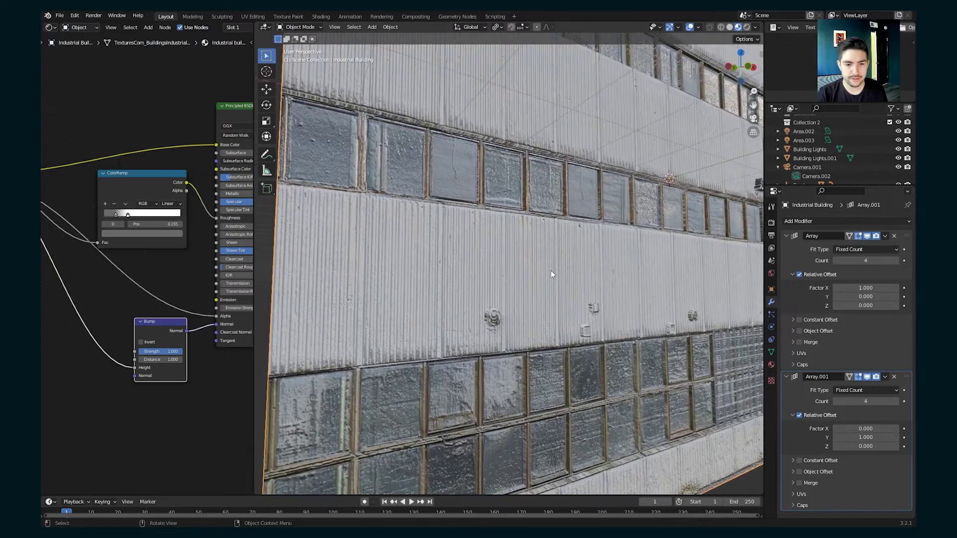
pyautogui.scroll(2, 551, 273)
pyautogui.keyDown('shift'); pyautogui.moveTo(564, 405); pyautogui.dragTo(552, 307, button='middle'); pyautogui.keyUp('shift')
pyautogui.moveTo(528, 187); pyautogui.dragTo(491, 267, button='middle')
pyautogui.click(168, 359)
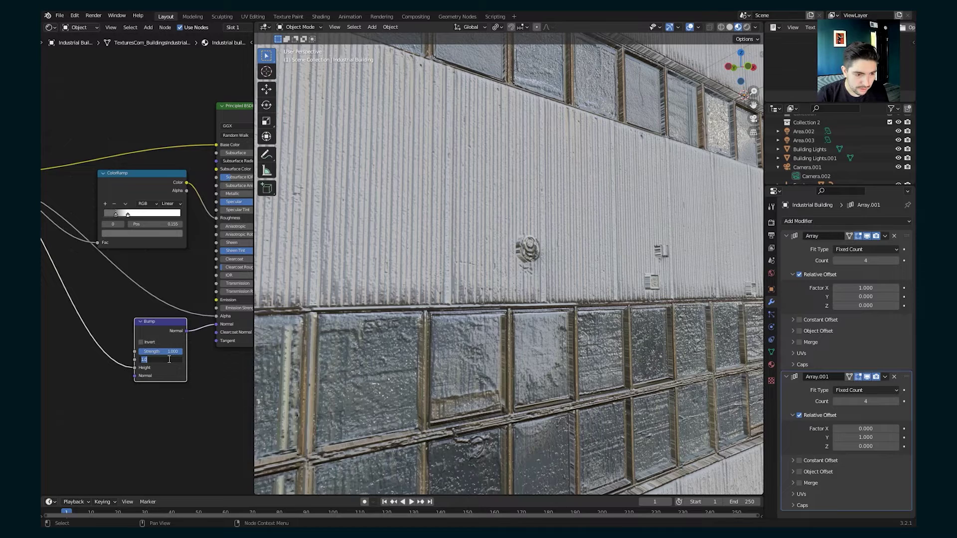
pyautogui.write('.2')
pyautogui.press('Return')
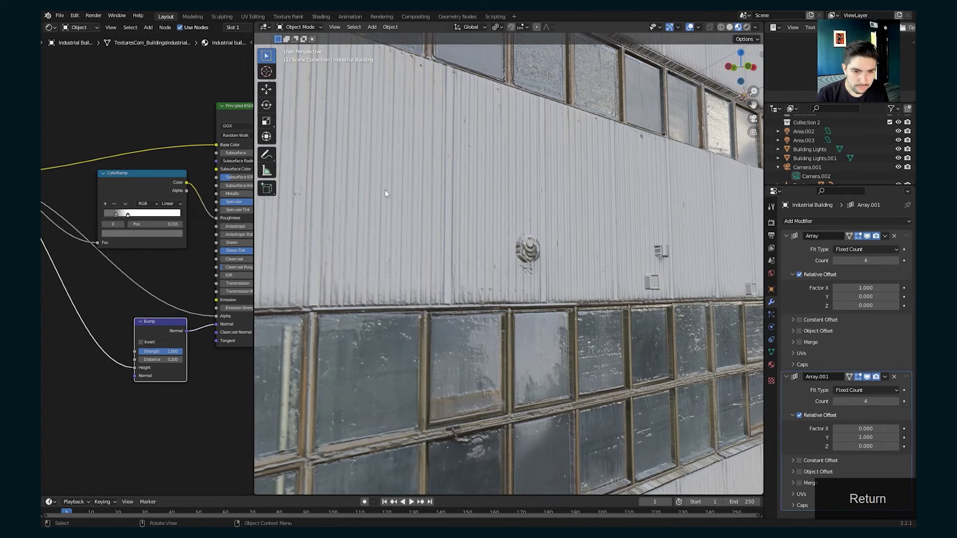
# Step: Inspect the facade's bump relief on the walls and windows from close up and from farther away
pyautogui.moveTo(563, 169); pyautogui.dragTo(522, 184, button='middle')
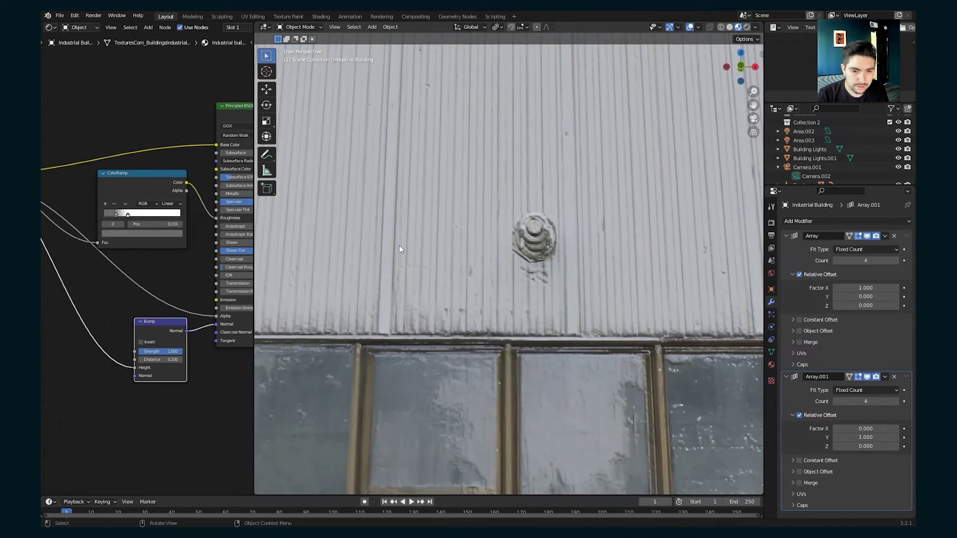
pyautogui.scroll(-2, 399, 245)
pyautogui.scroll(-2, 414, 244)
pyautogui.press('Tab')
pyautogui.press('Tab')
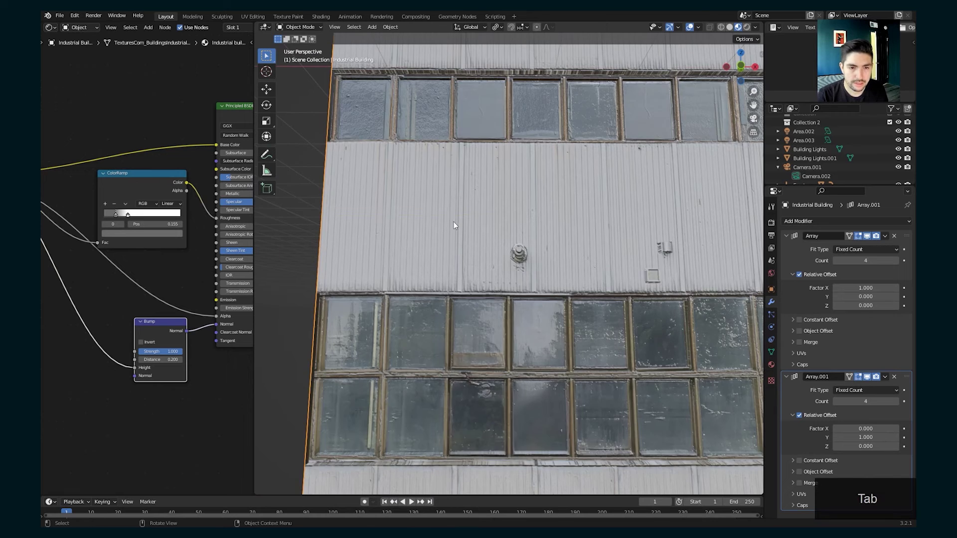
pyautogui.scroll(-3, 452, 220)
pyautogui.scroll(-3, 452, 220)
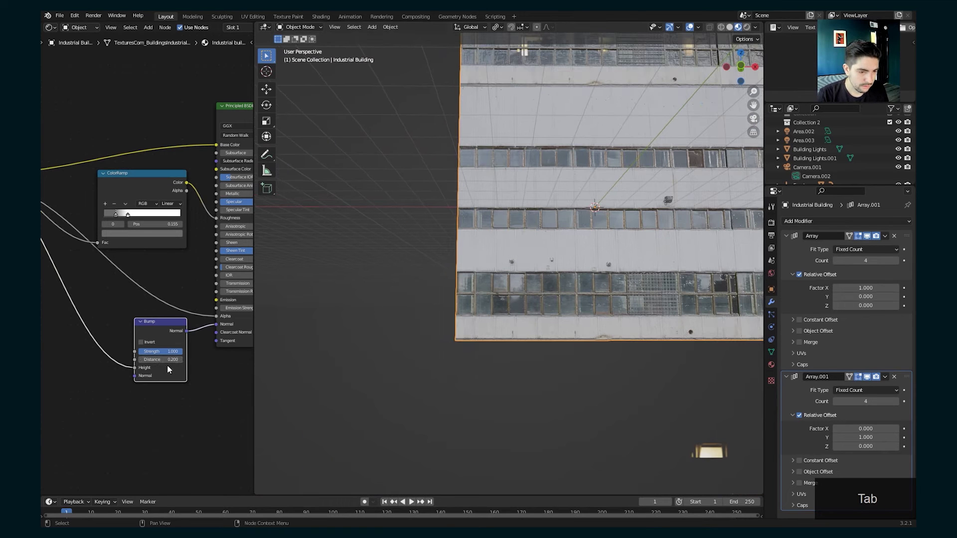
pyautogui.moveTo(504, 203); pyautogui.dragTo(472, 216, button='middle')
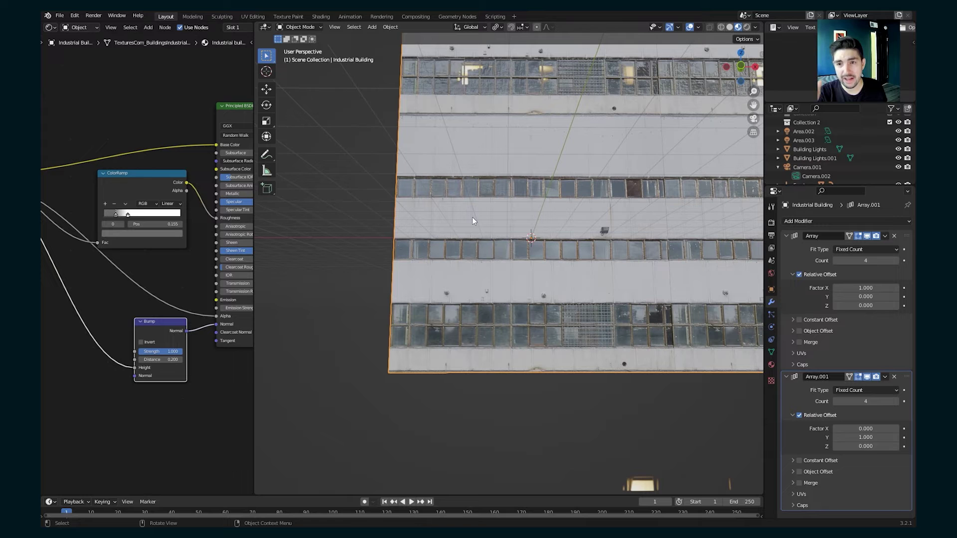
# Step: Save the file with the facade deselected and render the camera view
pyautogui.click(369, 322)
pyautogui.hotkey('ctrl', 's')
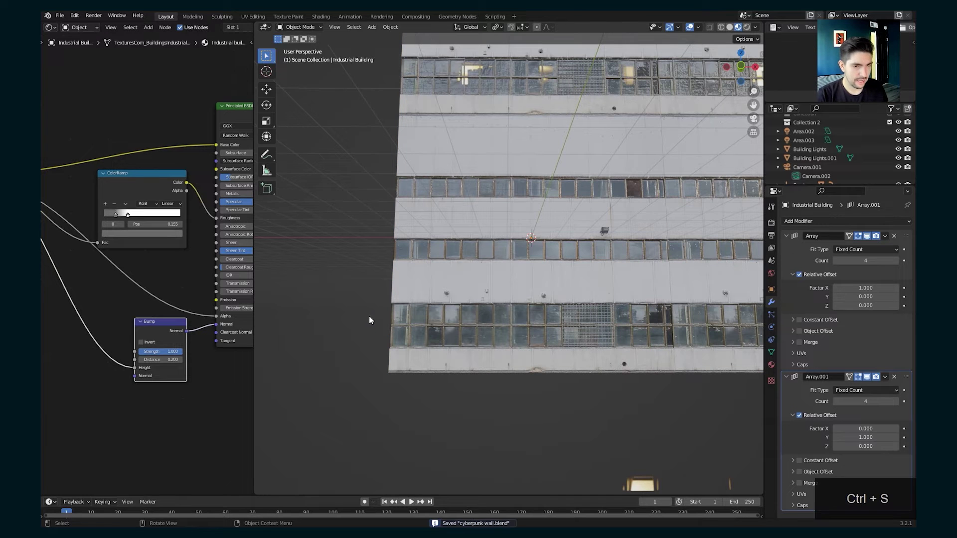
pyautogui.click(93, 16)
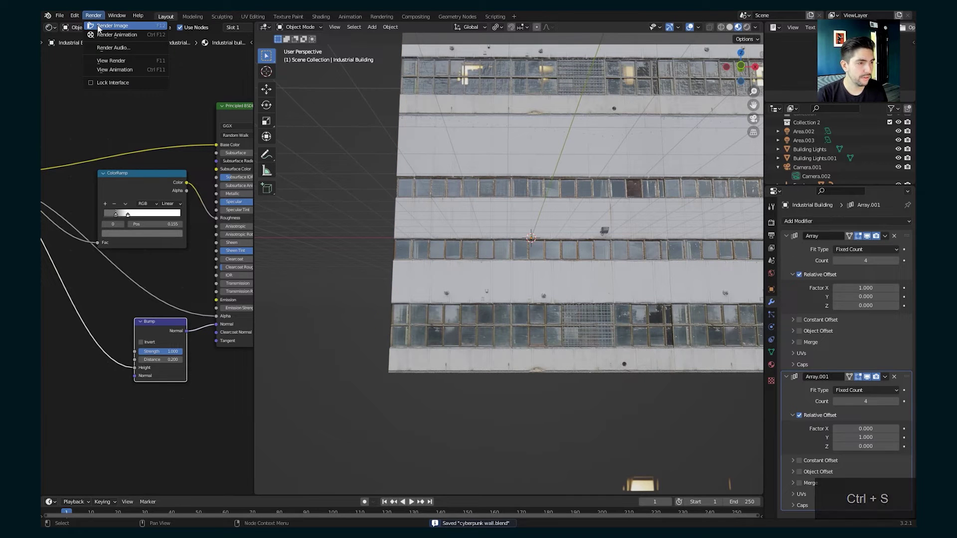
pyautogui.click(112, 25)
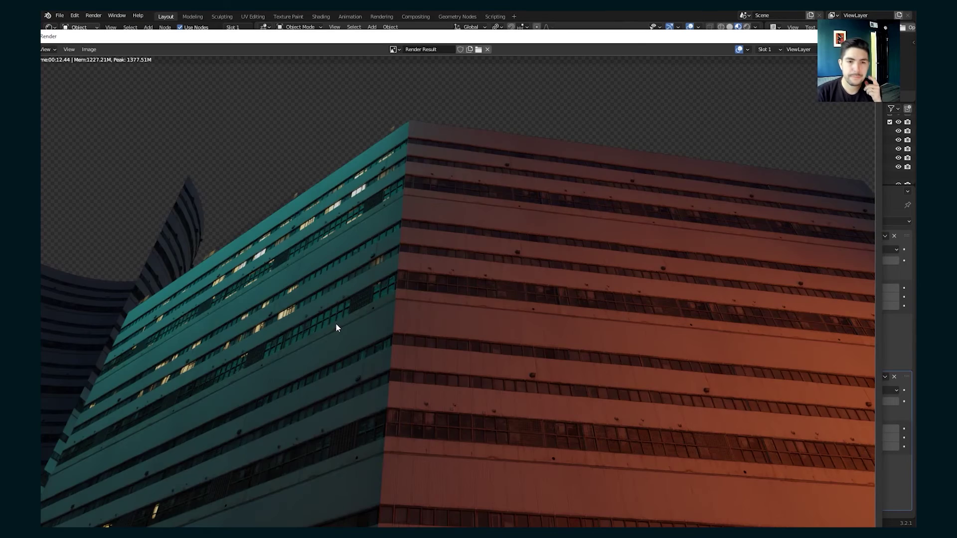
# Step: Examine the bump detail on both lit building sides in the render, close it, and look over the facade in the viewport
pyautogui.scroll(3, 367, 363)
pyautogui.scroll(-1, 368, 318)
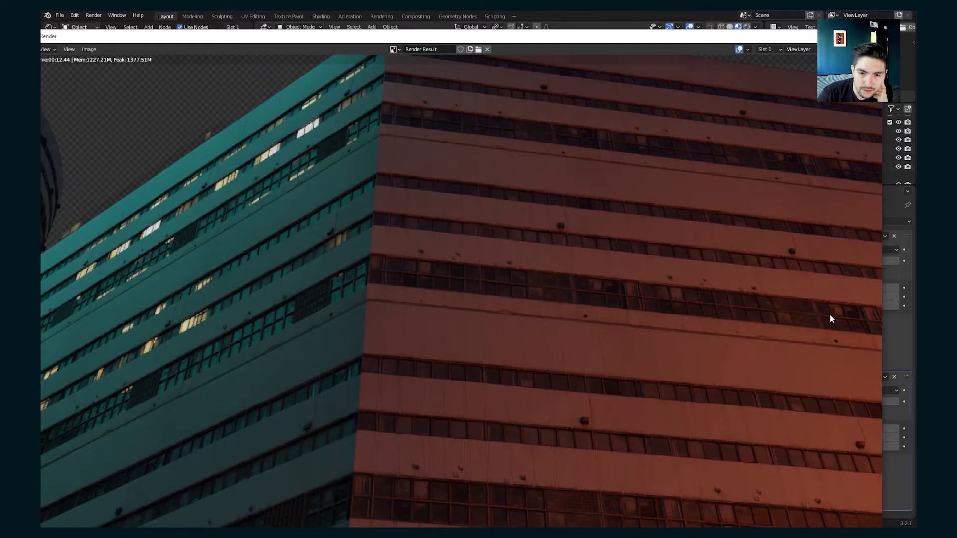
pyautogui.scroll(-3, 446, 367)
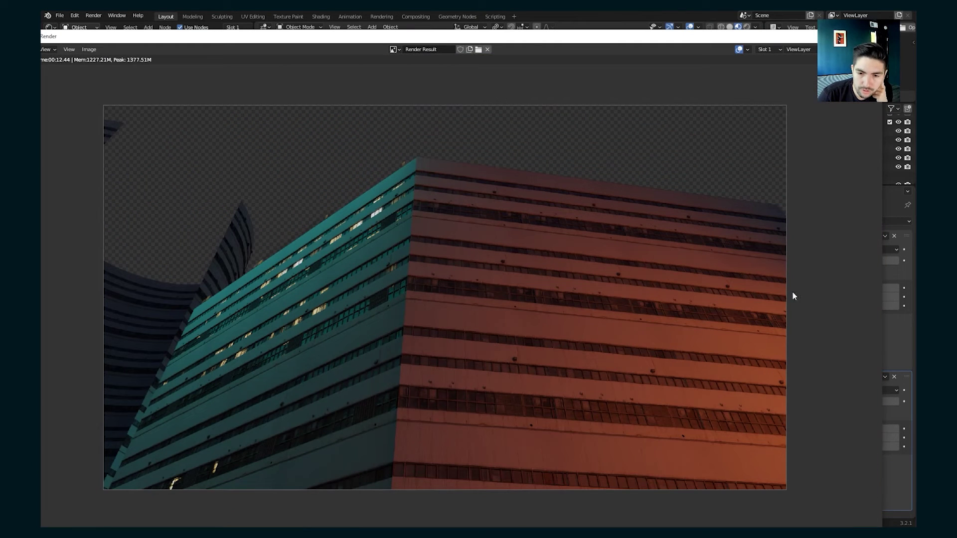
pyautogui.scroll(2, 496, 350)
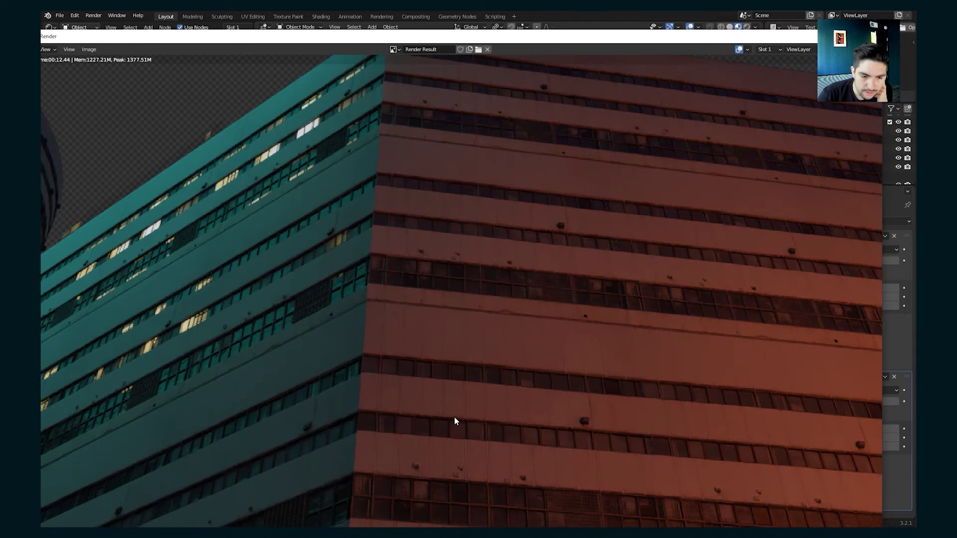
pyautogui.scroll(-2, 479, 392)
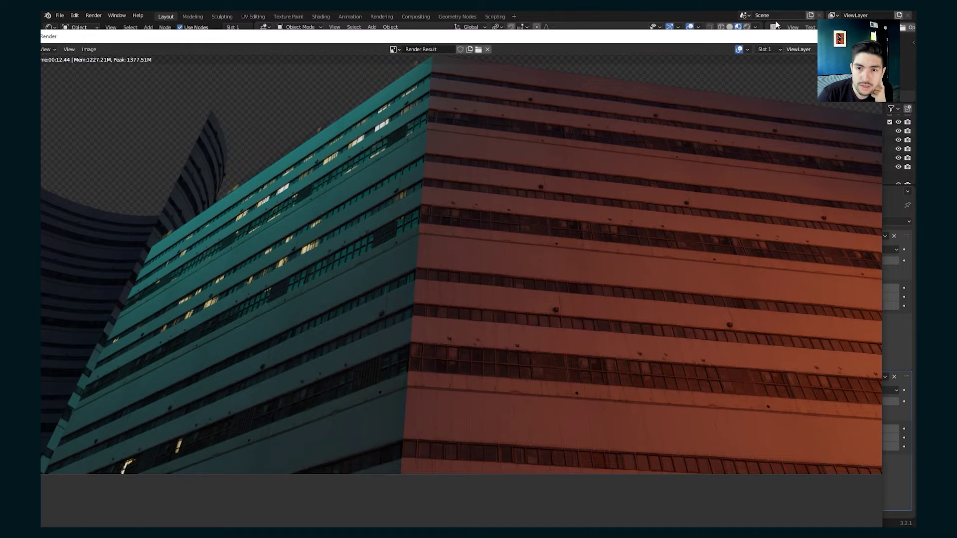
pyautogui.moveTo(786, 33); pyautogui.dragTo(724, 78)
pyautogui.click(806, 81)
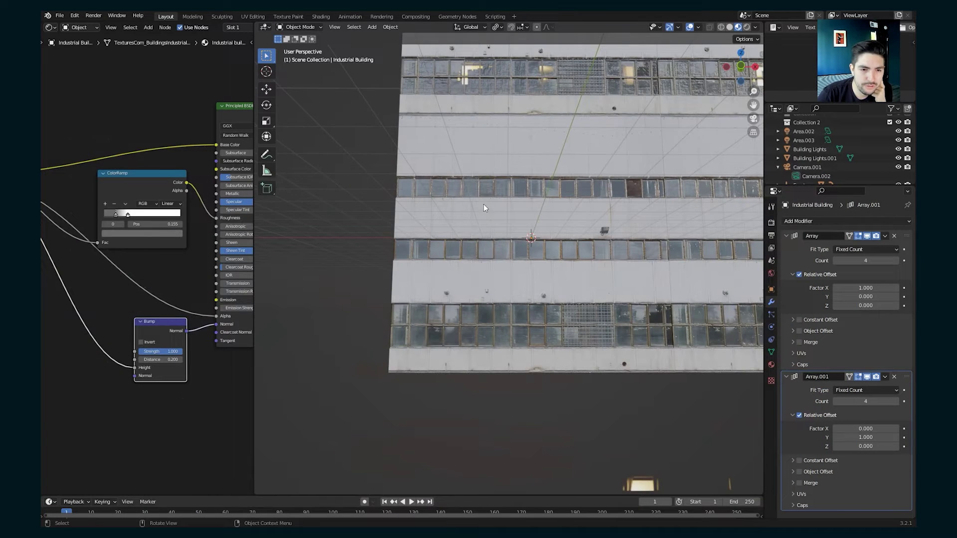
pyautogui.scroll(2, 484, 204)
pyautogui.keyDown('shift'); pyautogui.moveTo(437, 156); pyautogui.dragTo(432, 221, button='middle'); pyautogui.keyUp('shift')
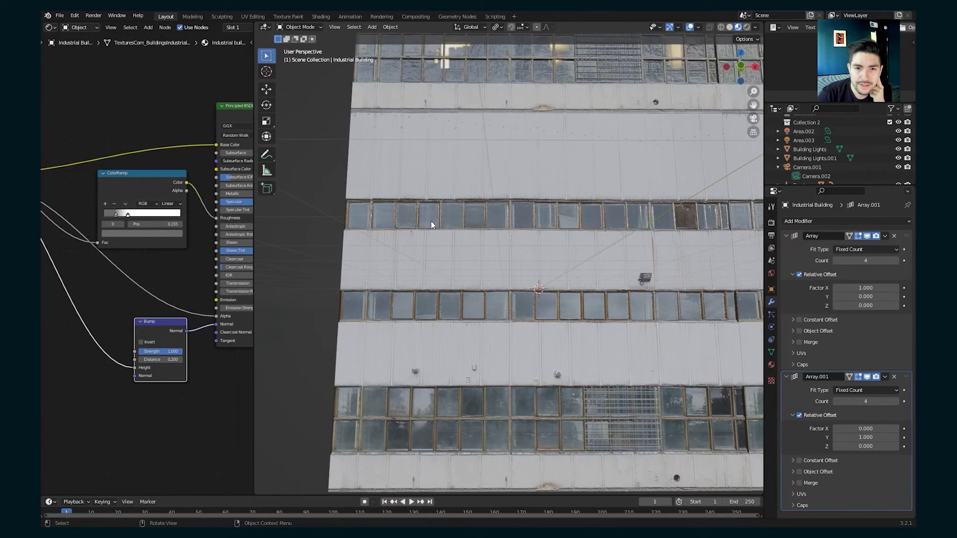
# Step: Edit the building mesh and add vertical loop cuts to its wall bays, using 9 cuts in one bay and 10 in the next
pyautogui.scroll(1, 432, 222)
pyautogui.press('Tab')
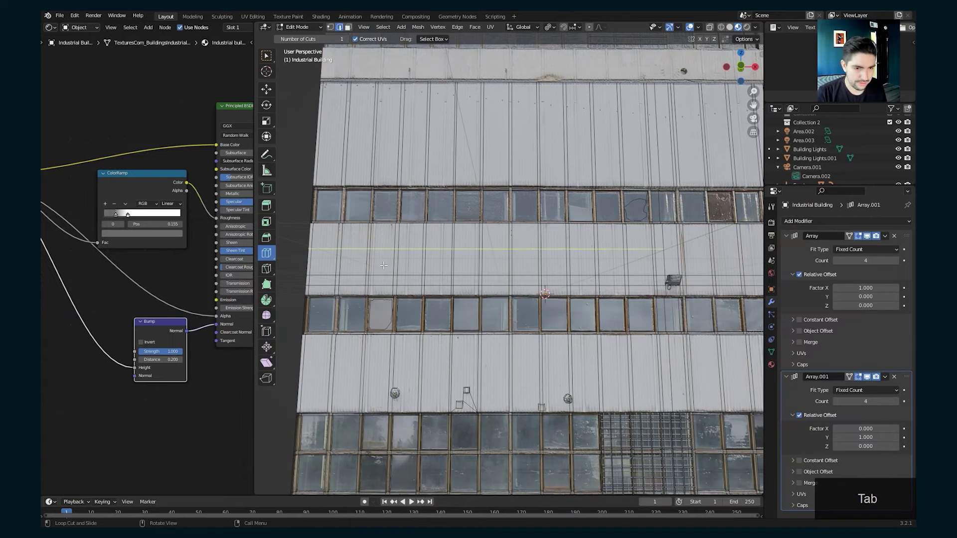
pyautogui.scroll(-3, 383, 265)
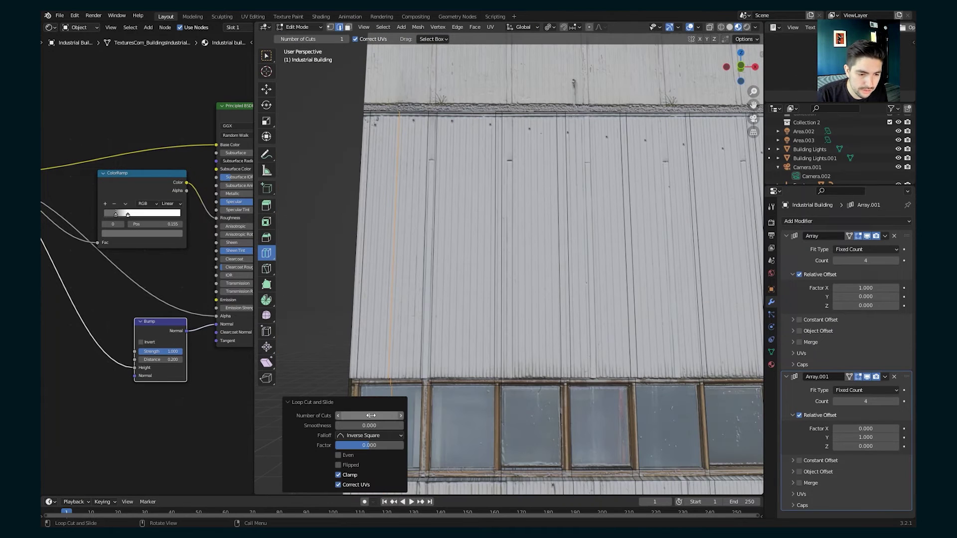
pyautogui.moveTo(369, 415); pyautogui.dragTo(389, 415)
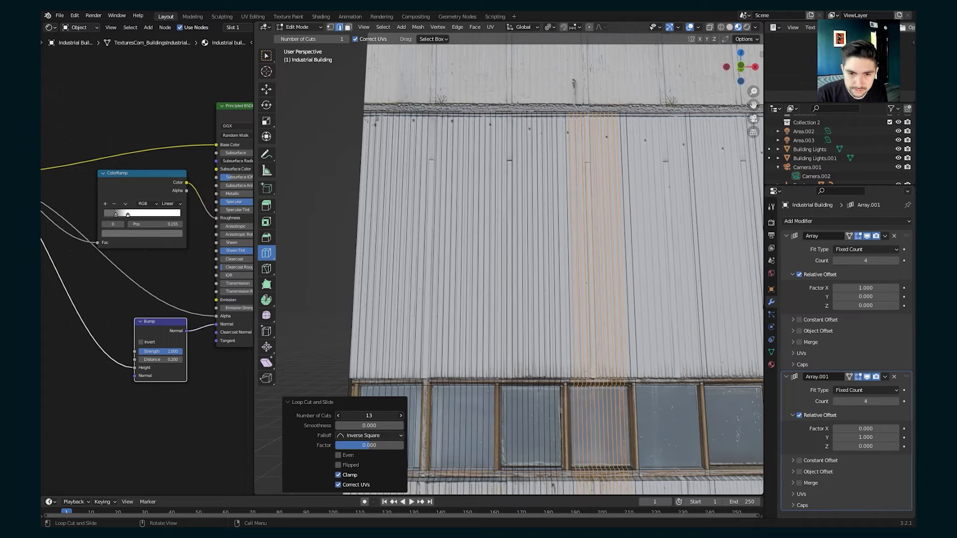
pyautogui.click(659, 126)
pyautogui.keyDown('shift'); pyautogui.moveTo(628, 272); pyautogui.dragTo(456, 278, button='middle'); pyautogui.keyUp('shift')
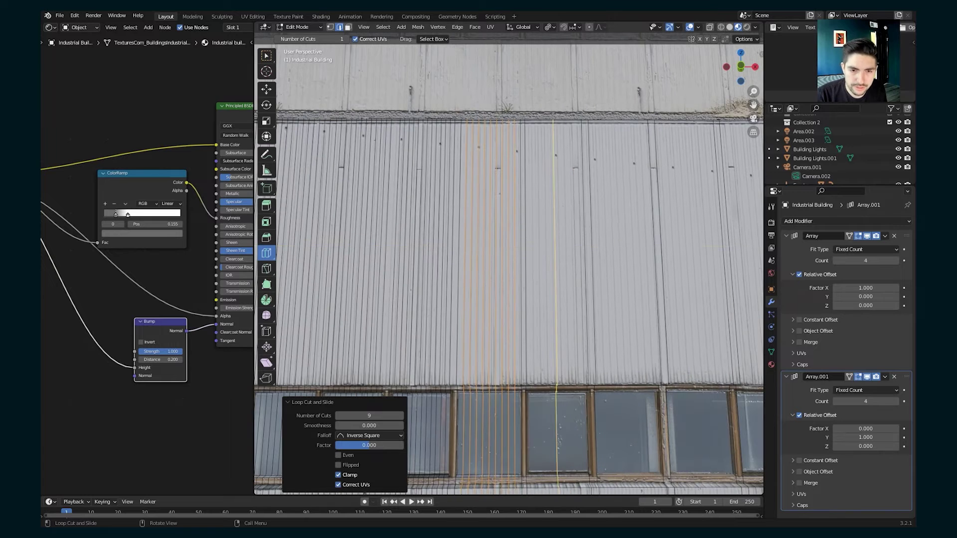
pyautogui.click(556, 126)
pyautogui.moveTo(369, 415); pyautogui.dragTo(388, 415)
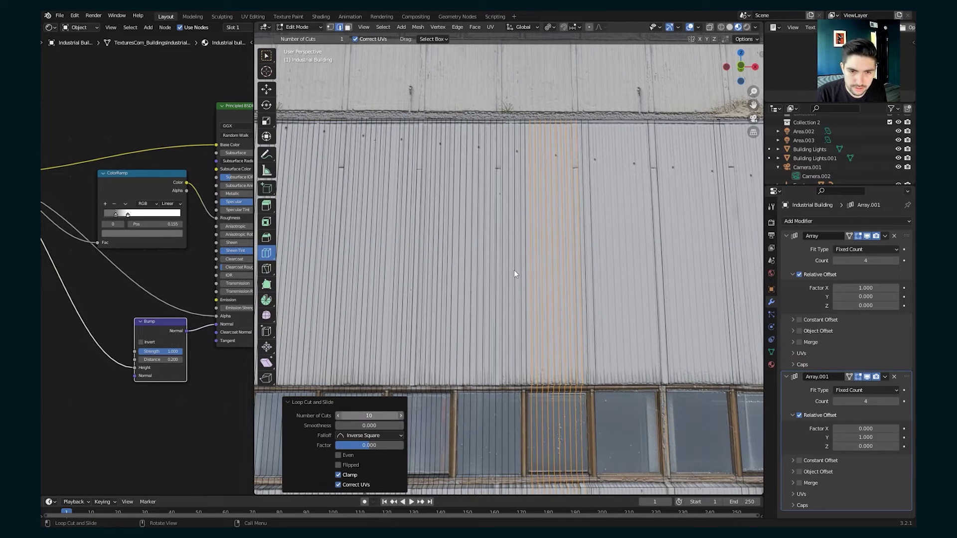
# Step: Continue the vertical loop cuts across the building's following bays, including one bay with 9 cuts and one with 7
pyautogui.click(615, 129)
pyautogui.click(614, 129)
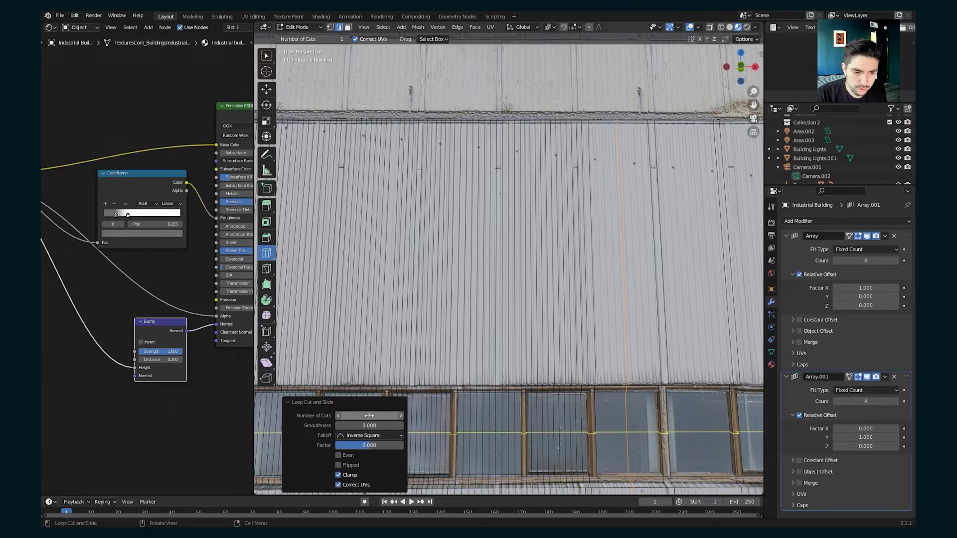
pyautogui.click(685, 128)
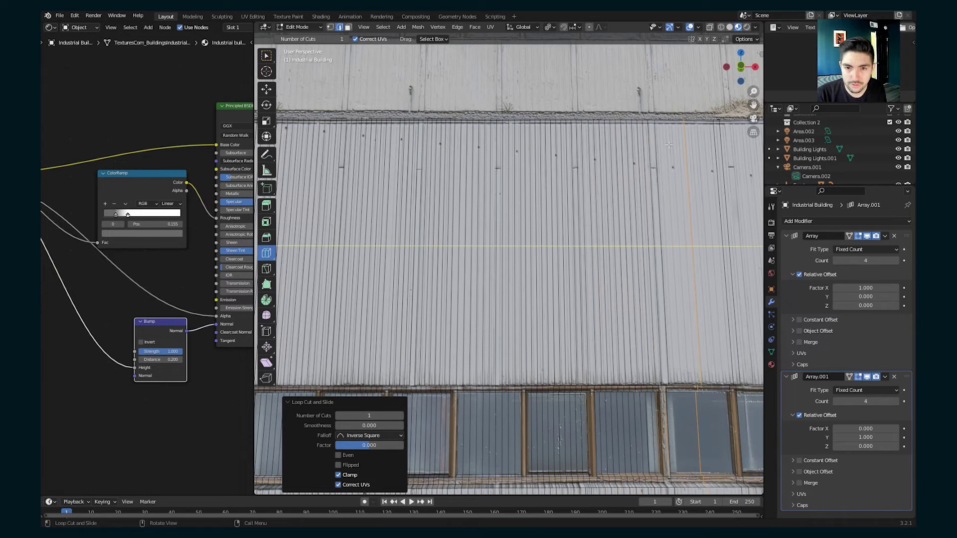
pyautogui.moveTo(368, 415); pyautogui.dragTo(388, 415)
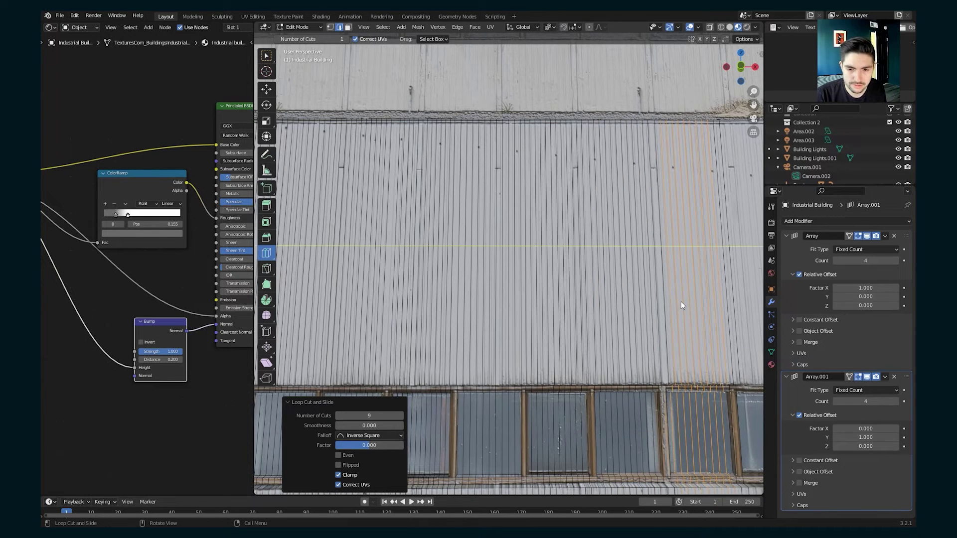
pyautogui.keyDown('shift'); pyautogui.moveTo(618, 318); pyautogui.dragTo(387, 334, button='middle'); pyautogui.keyUp('shift')
pyautogui.click(525, 143)
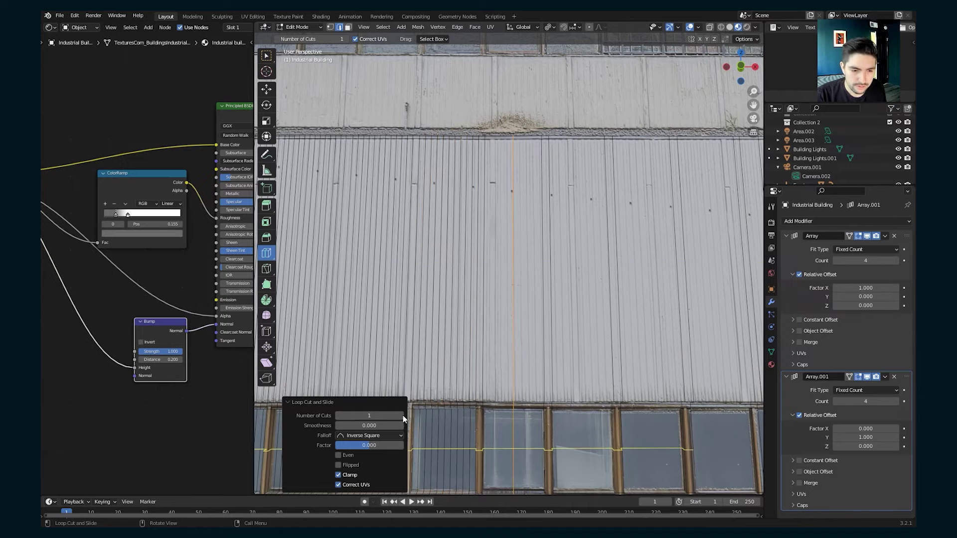
pyautogui.moveTo(369, 415); pyautogui.dragTo(388, 416)
pyautogui.click(522, 156)
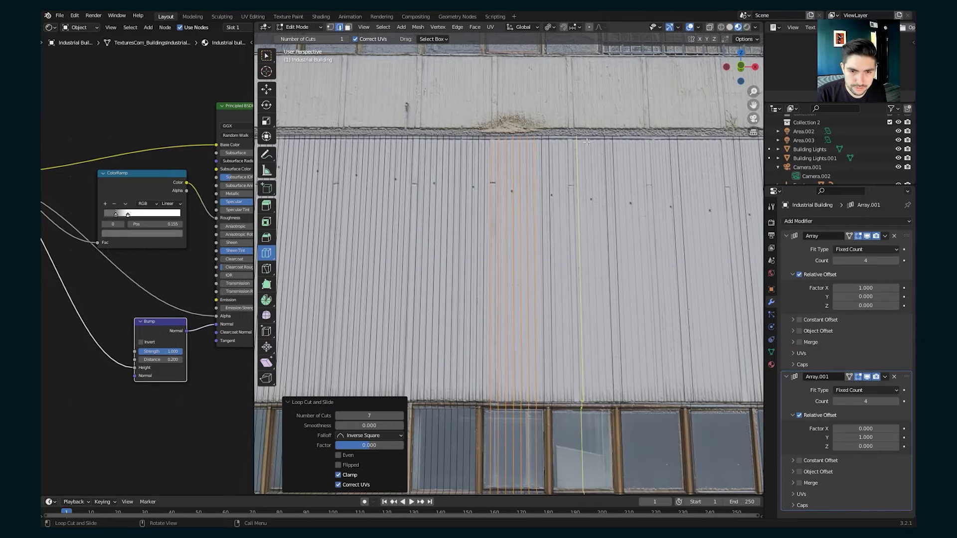
pyautogui.moveTo(372, 416); pyautogui.dragTo(378, 415)
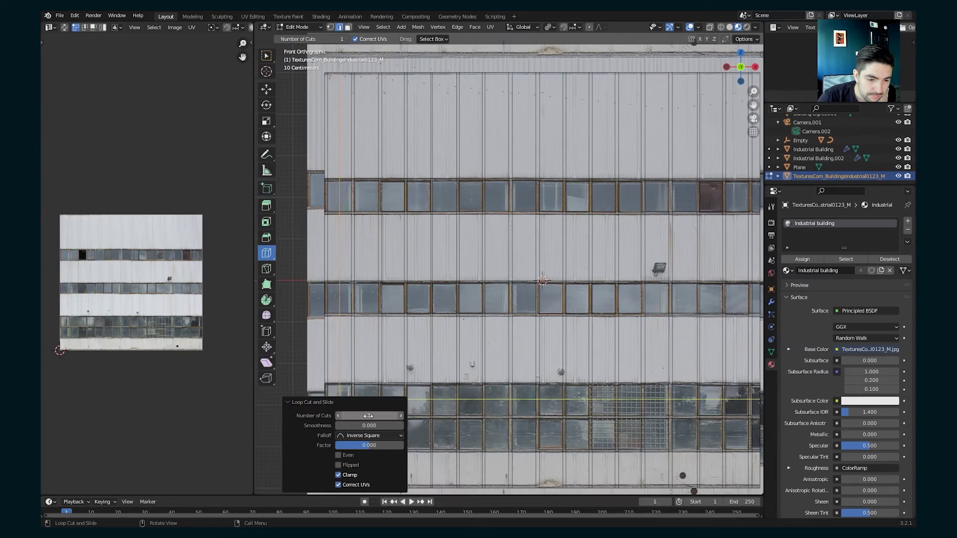
# Step: Add sets of vertical loop cuts to the separate facade plane, bay by bay from its left edge to the middle
pyautogui.moveTo(368, 416)
pyautogui.mouseDown()
pyautogui.moveTo(393, 416)
pyautogui.moveTo(374, 416)
pyautogui.mouseUp()
pyautogui.click(367, 217)
pyautogui.click(397, 216)
pyautogui.click(419, 299)
pyautogui.click(445, 288)
pyautogui.click(471, 298)
pyautogui.click(497, 298)
pyautogui.click(524, 306)
pyautogui.click(547, 317)
# Step: Add vertical loop cuts to the facade plane's remaining bays out to its right edge, with 6 cuts in the bay at the wall lamp
pyautogui.moveTo(377, 416)
pyautogui.mouseDown()
pyautogui.moveTo(397, 415)
pyautogui.moveTo(385, 416)
pyautogui.mouseUp()
pyautogui.click(577, 310)
pyautogui.click(602, 319)
pyautogui.click(630, 309)
pyautogui.click(655, 299)
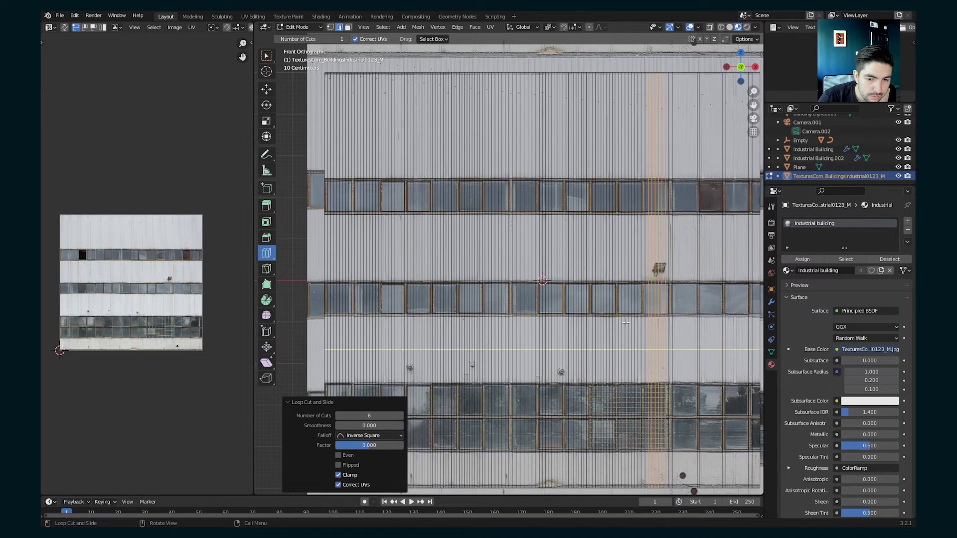
pyautogui.keyDown('shift'); pyautogui.moveTo(653, 304); pyautogui.dragTo(530, 310, button='middle'); pyautogui.keyUp('shift')
pyautogui.click(562, 309)
pyautogui.moveTo(360, 415); pyautogui.dragTo(385, 415)
pyautogui.click(588, 314)
pyautogui.click(616, 326)
pyautogui.click(632, 294)
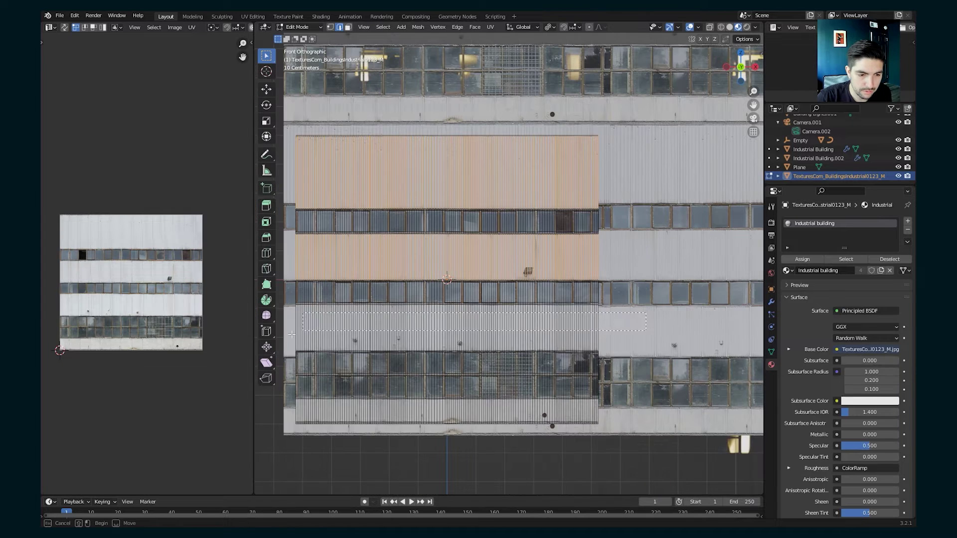
# Step: Try to thin out the selected vertical edges of all four wall strips together with Checker Deselect
pyautogui.keyDown('shift'); pyautogui.moveTo(611, 299); pyautogui.dragTo(286, 361); pyautogui.keyUp('shift')
pyautogui.moveTo(287, 413); pyautogui.dragTo(280, 414)
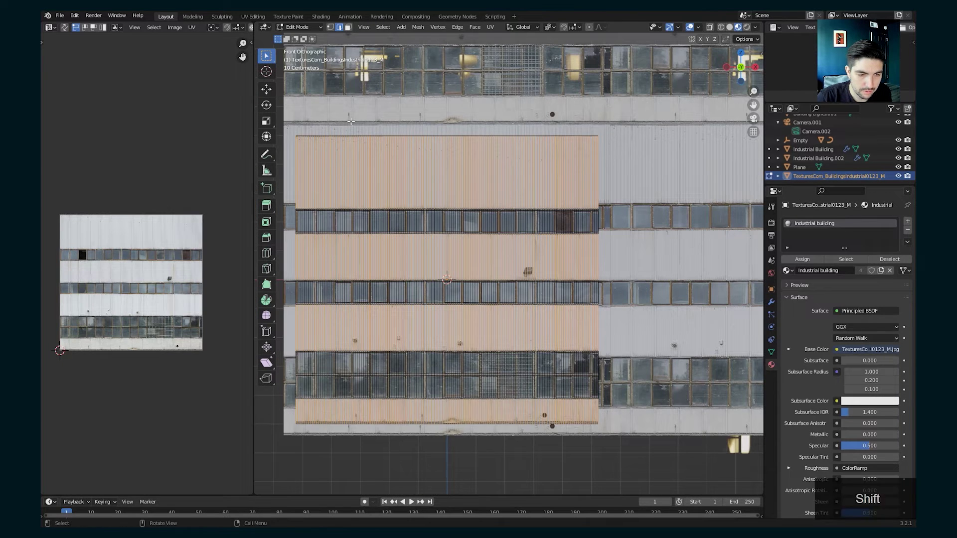
pyautogui.click(383, 27)
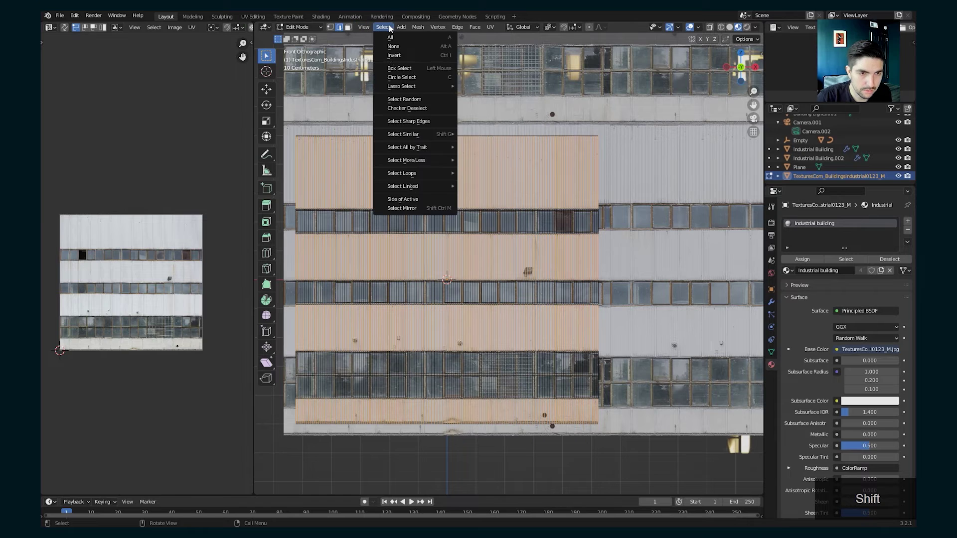
pyautogui.click(427, 109)
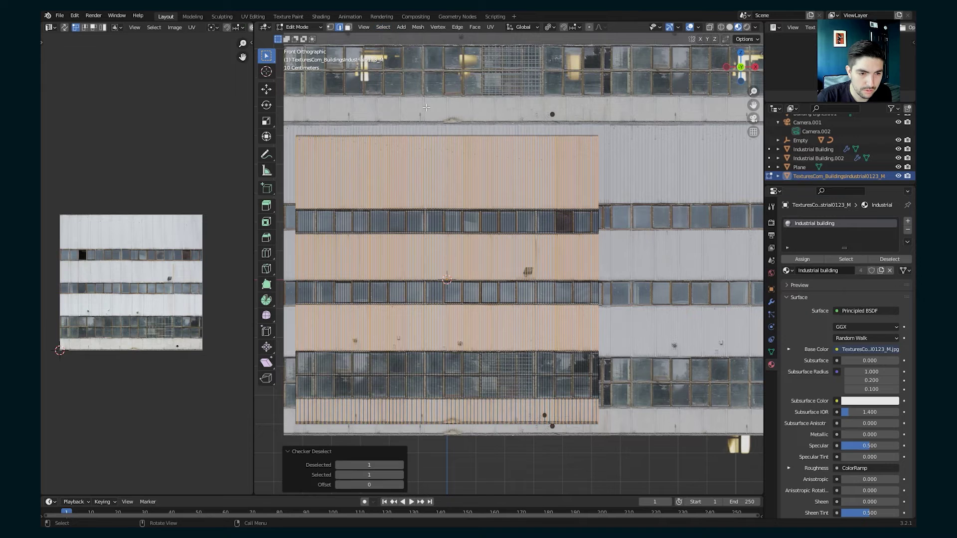
# Step: Select only the bottom wall strip's vertical edges and reduce them to every second edge with Checker Deselect
pyautogui.keyDown('shift'); pyautogui.moveTo(443, 320); pyautogui.dragTo(518, 225, button='middle'); pyautogui.keyUp('shift')
pyautogui.scroll(2, 508, 241)
pyautogui.click(481, 332)
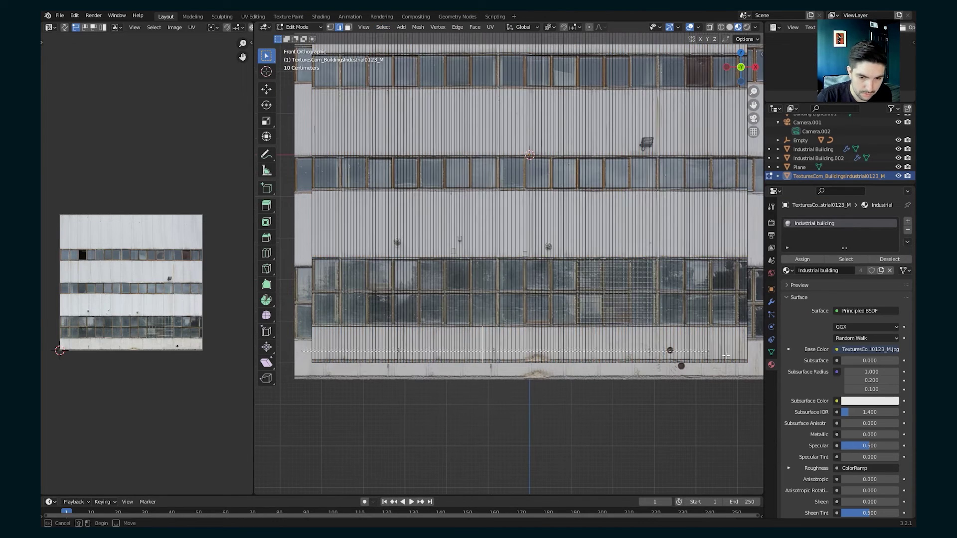
pyautogui.moveTo(725, 355); pyautogui.dragTo(754, 357)
pyautogui.click(383, 28)
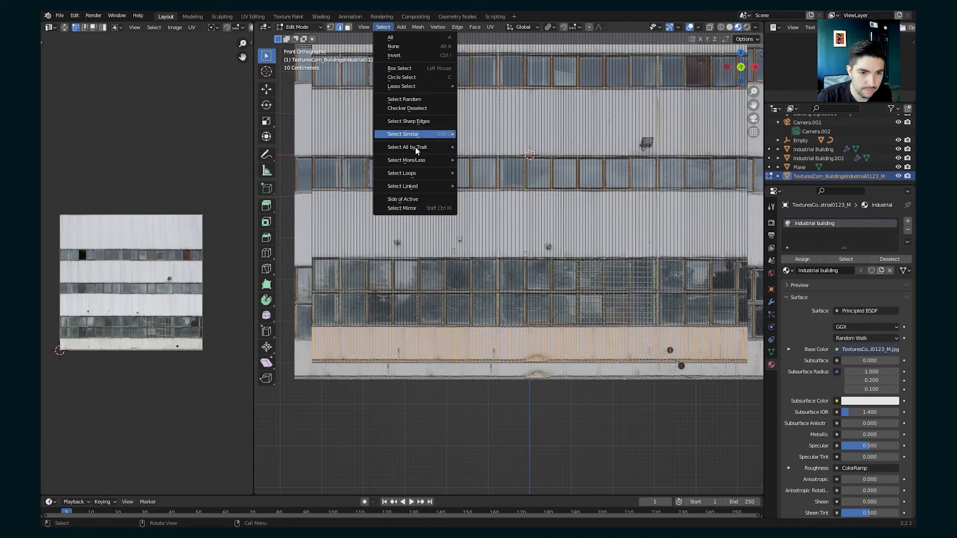
pyautogui.click(422, 110)
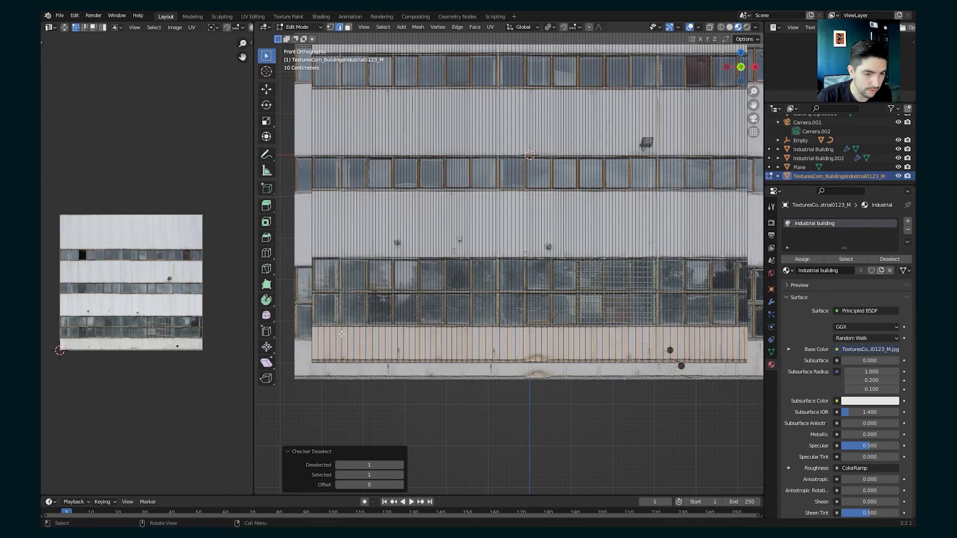
# Step: Move the bottom strip's alternating edges about -0.055 m along global Y to form corrugated metal ridges
pyautogui.scroll(3, 341, 333)
pyautogui.moveTo(368, 348)
pyautogui.mouseDown(button='middle')
pyautogui.moveTo(434, 326)
pyautogui.moveTo(375, 351)
pyautogui.mouseUp(button='middle')
pyautogui.press('g')
pyautogui.press('y')
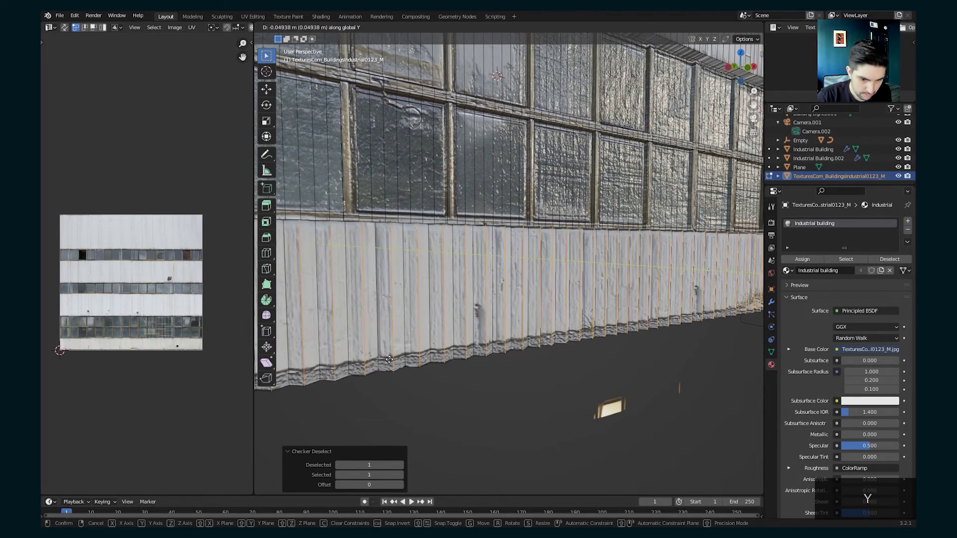
pyautogui.click(393, 360)
# Step: Corrugate the wall strip above the double-row windows by moving every second vertical edge about -0.038 m along global Y
pyautogui.keyDown('shift'); pyautogui.moveTo(394, 360); pyautogui.dragTo(348, 231, button='middle'); pyautogui.keyUp('shift')
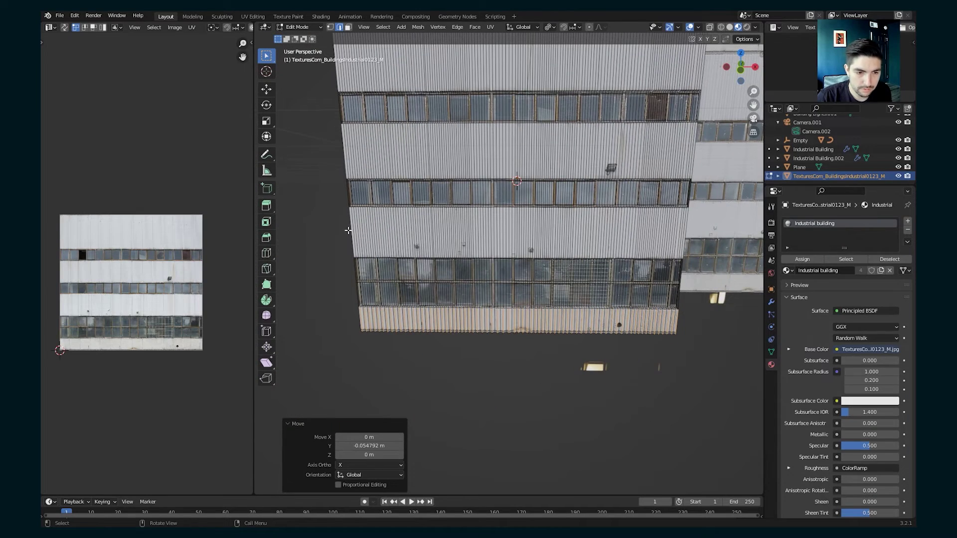
pyautogui.moveTo(728, 240); pyautogui.dragTo(725, 240)
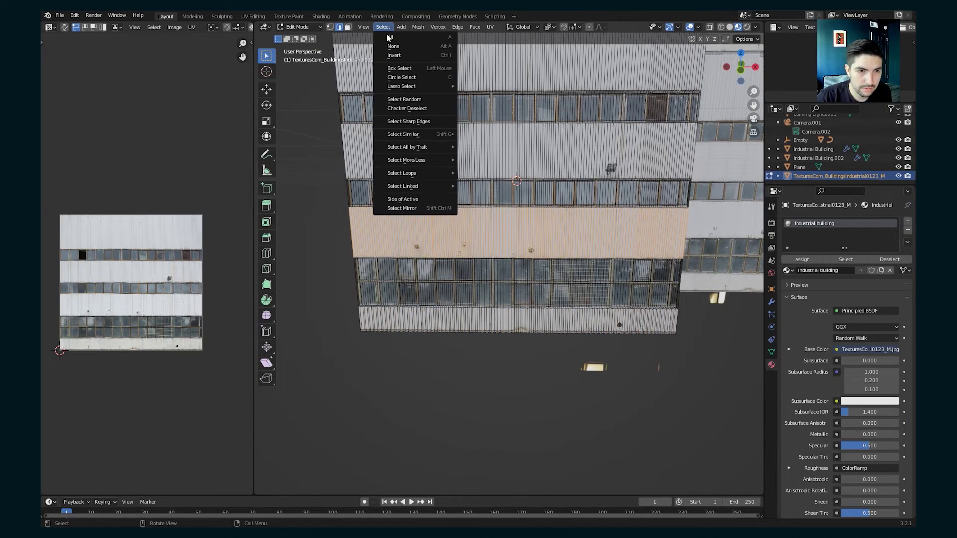
pyautogui.click(413, 108)
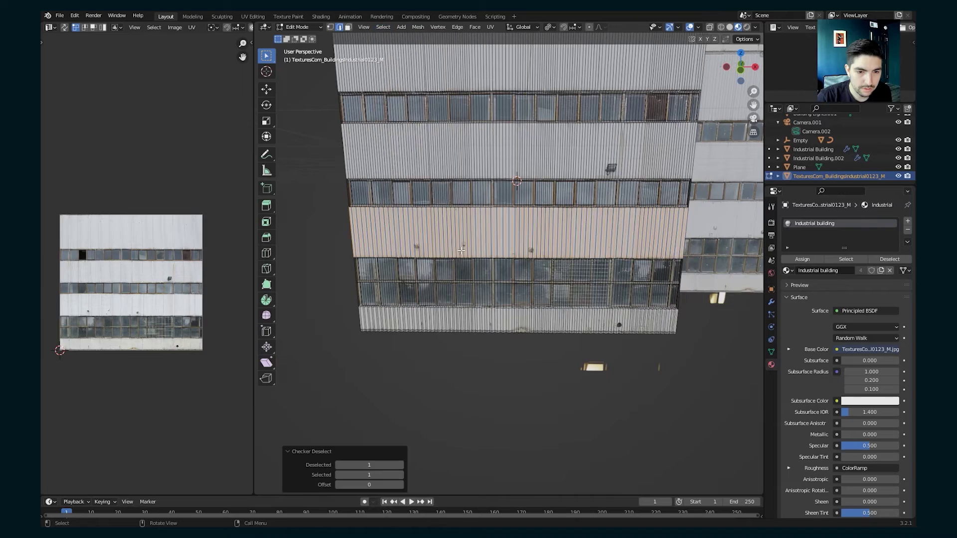
pyautogui.moveTo(458, 269); pyautogui.dragTo(504, 277, button='middle')
pyautogui.press('g')
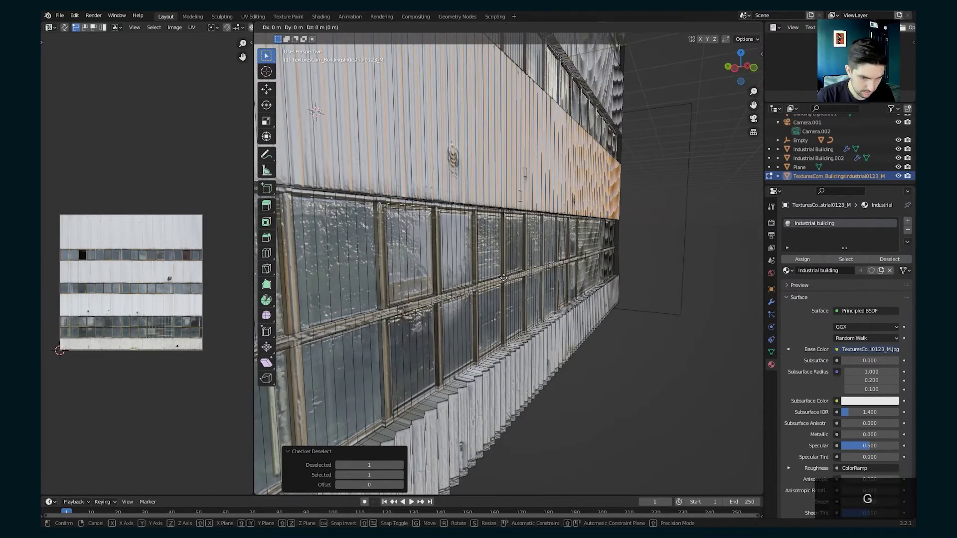
pyautogui.press('y')
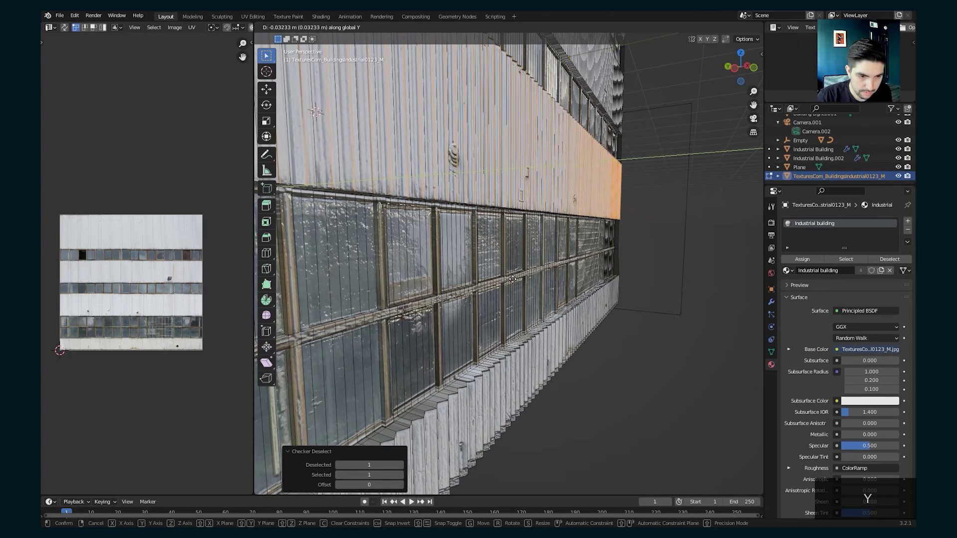
pyautogui.click(512, 280)
# Step: Select the edge ring of the wall strip between the two single window rows, checker-deselect it, and move the remaining edges along Y
pyautogui.moveTo(511, 279); pyautogui.dragTo(445, 294, button='middle')
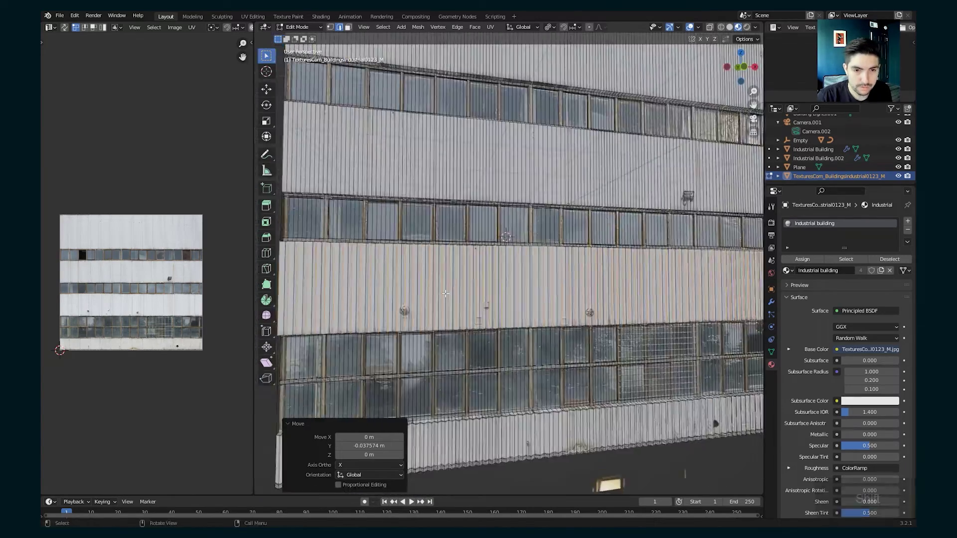
pyautogui.keyDown('ctrl'); pyautogui.keyDown('alt'); pyautogui.click(493, 224); pyautogui.keyUp('alt'); pyautogui.keyUp('ctrl')
pyautogui.click(383, 27)
pyautogui.click(401, 111)
pyautogui.moveTo(449, 239); pyautogui.dragTo(665, 329, button='middle')
pyautogui.press('g')
pyautogui.press('y')
pyautogui.click(588, 229)
# Step: Corrugate the uppermost wall strip by offsetting every second vertical edge along Y, and return to Object Mode
pyautogui.keyDown('ctrl'); pyautogui.keyDown('alt'); pyautogui.click(558, 209); pyautogui.keyUp('alt'); pyautogui.keyUp('ctrl')
pyautogui.moveTo(588, 229)
pyautogui.mouseDown(button='middle')
pyautogui.moveTo(488, 189)
pyautogui.moveTo(623, 219)
pyautogui.mouseUp(button='middle')
pyautogui.click(382, 26)
pyautogui.click(401, 111)
pyautogui.press('g')
pyautogui.press('y')
pyautogui.click(548, 225)
pyautogui.press('Tab')
# Step: Switch the viewport to rendered shading and examine the corrugated facade plane up close
pyautogui.moveTo(548, 224); pyautogui.dragTo(424, 239, button='middle')
pyautogui.click(746, 27)
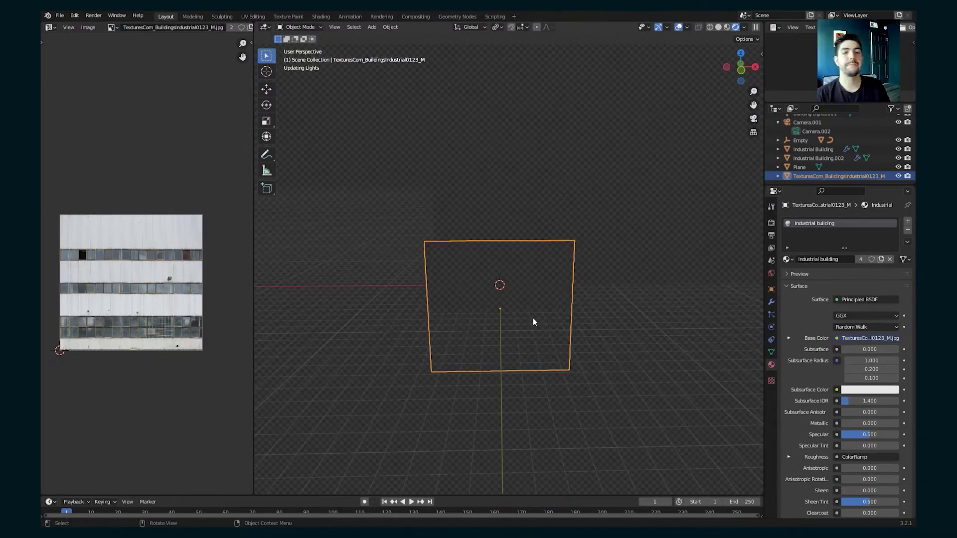
pyautogui.scroll(5, 560, 259)
pyautogui.moveTo(537, 300); pyautogui.dragTo(571, 219, button='middle')
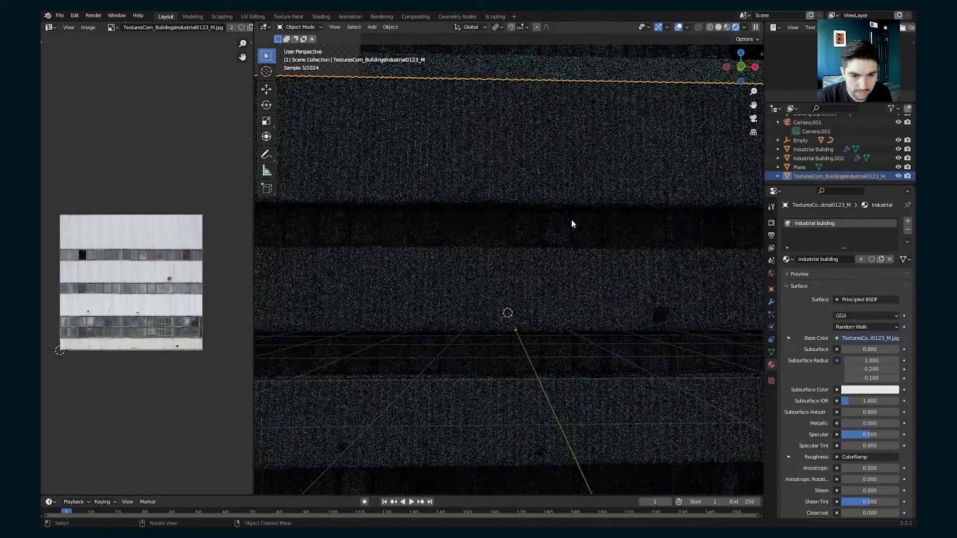
# Step: Move the facade plane beside the building's lit corner, by about 36.25 m in X, 0.87 m in Y and 5.19 m in Z
pyautogui.scroll(-8, 590, 423)
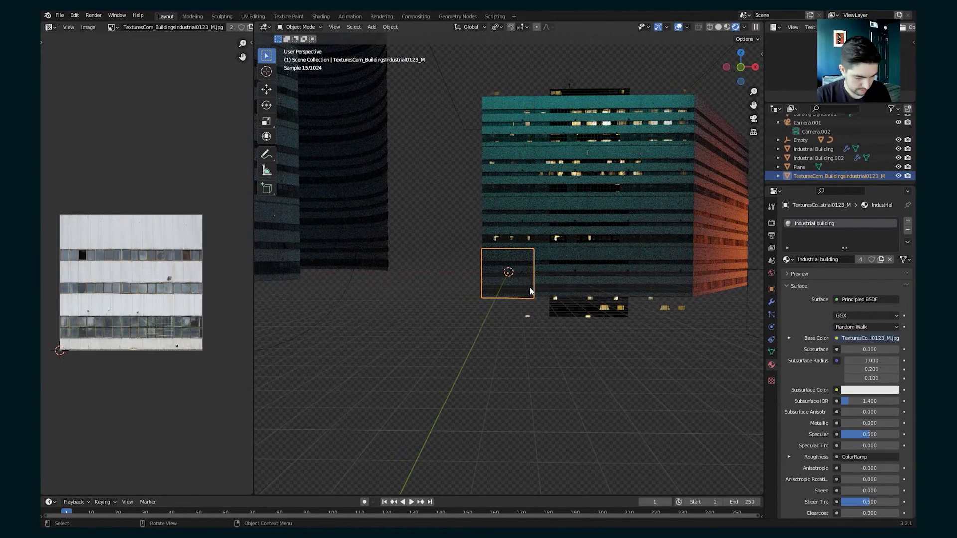
pyautogui.press('g')
pyautogui.click(713, 259)
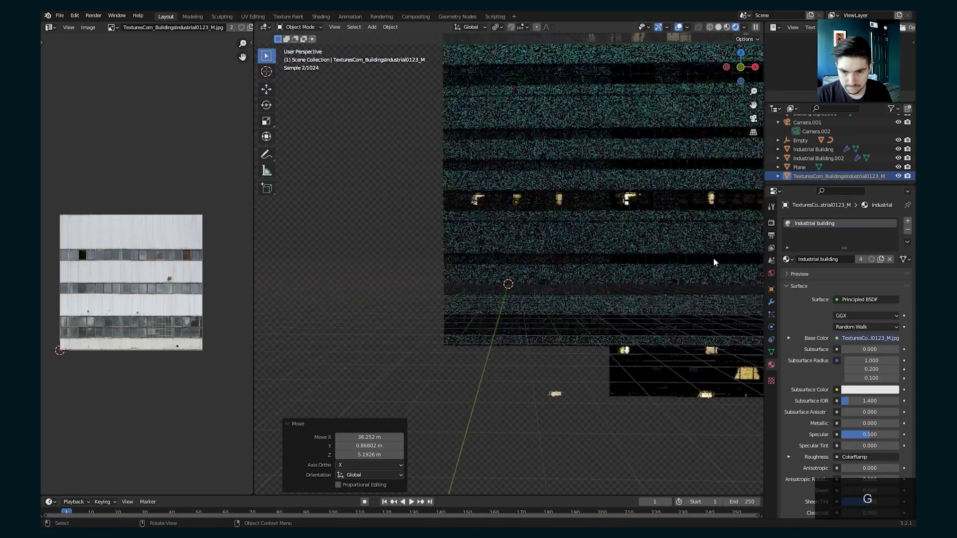
# Step: Try rotating the facade plane by about 19.6° around the Z axis
pyautogui.moveTo(713, 258); pyautogui.dragTo(662, 326, button='middle')
pyautogui.press('r')
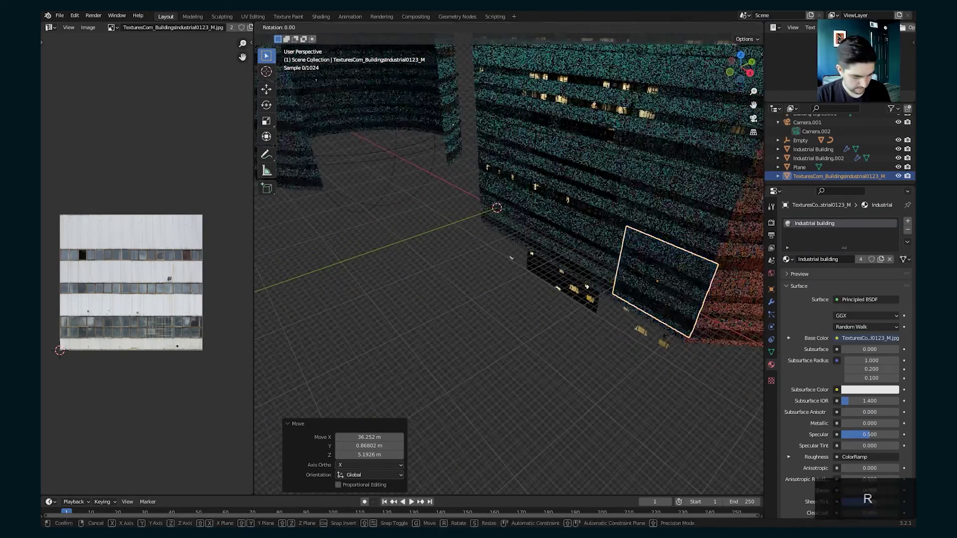
pyautogui.press('z')
pyautogui.click(688, 329)
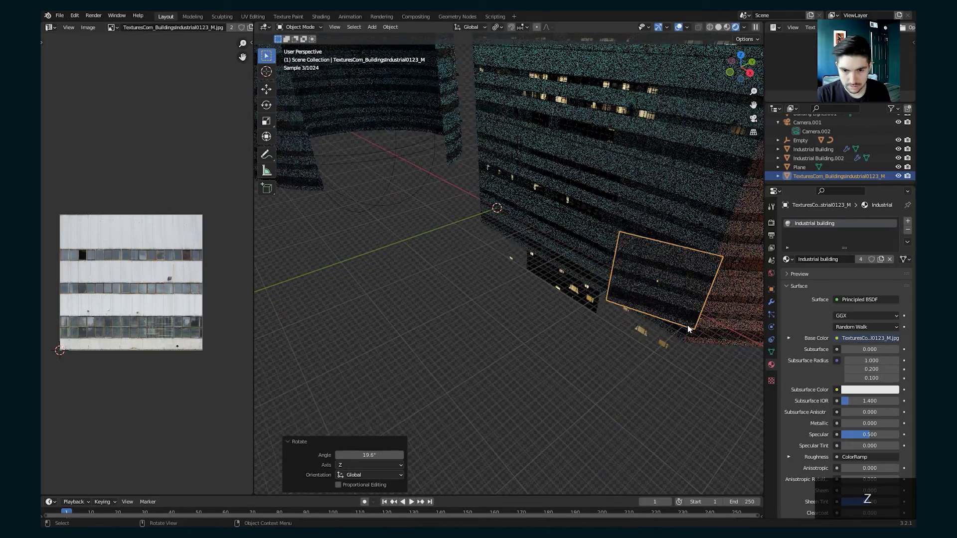
# Step: Inspect the facade plane's corrugated walls, windows and wall lamp from close up beside the building
pyautogui.scroll(3, 678, 312)
pyautogui.keyDown('shift'); pyautogui.moveTo(671, 297); pyautogui.dragTo(496, 244, button='middle'); pyautogui.keyUp('shift')
pyautogui.scroll(2, 498, 244)
pyautogui.moveTo(582, 213)
pyautogui.mouseDown(button='middle')
pyautogui.moveTo(596, 197)
pyautogui.moveTo(546, 246)
pyautogui.moveTo(583, 225)
pyautogui.mouseUp(button='middle')
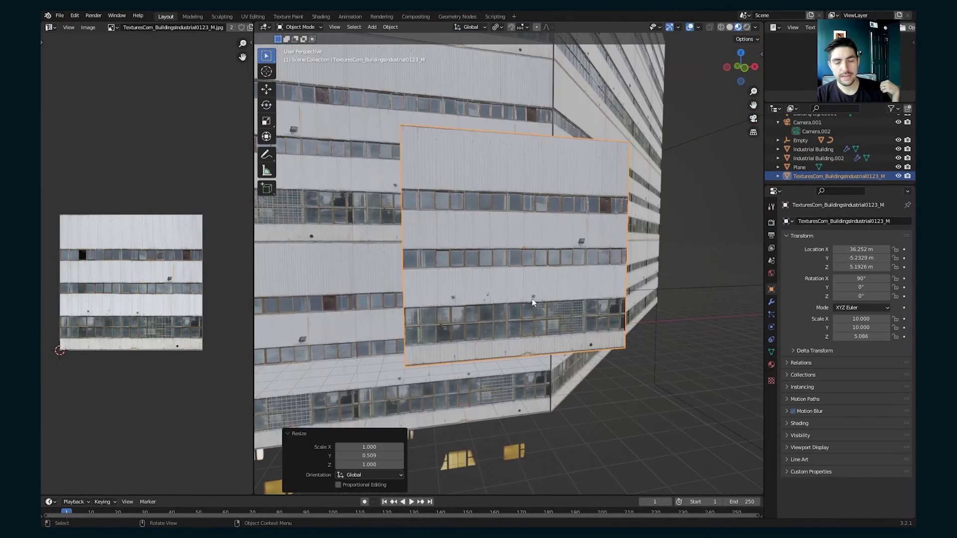
pyautogui.scroll(3, 530, 269)
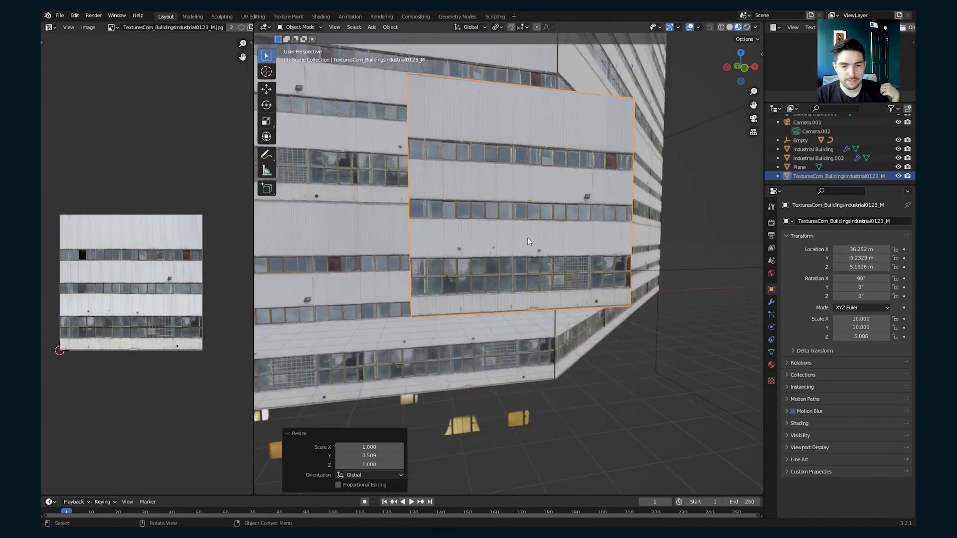
pyautogui.moveTo(527, 238); pyautogui.dragTo(534, 263, button='middle')
pyautogui.scroll(2, 629, 238)
pyautogui.scroll(1, 461, 258)
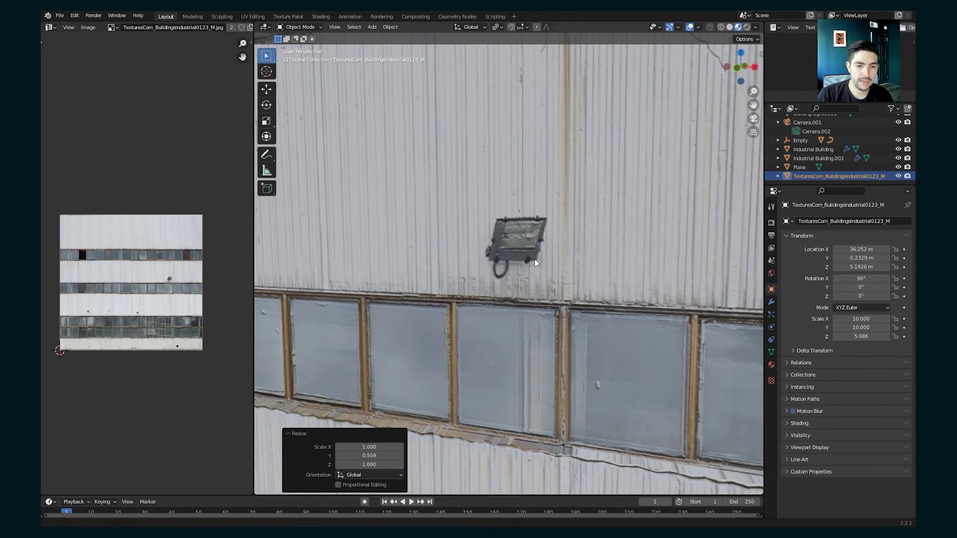
# Step: Try cutting the wall lamp's four-sided outline into the facade mesh with the Knife tool in front view
pyautogui.click(737, 70)
pyautogui.press('Tab')
pyautogui.scroll(5, 441, 226)
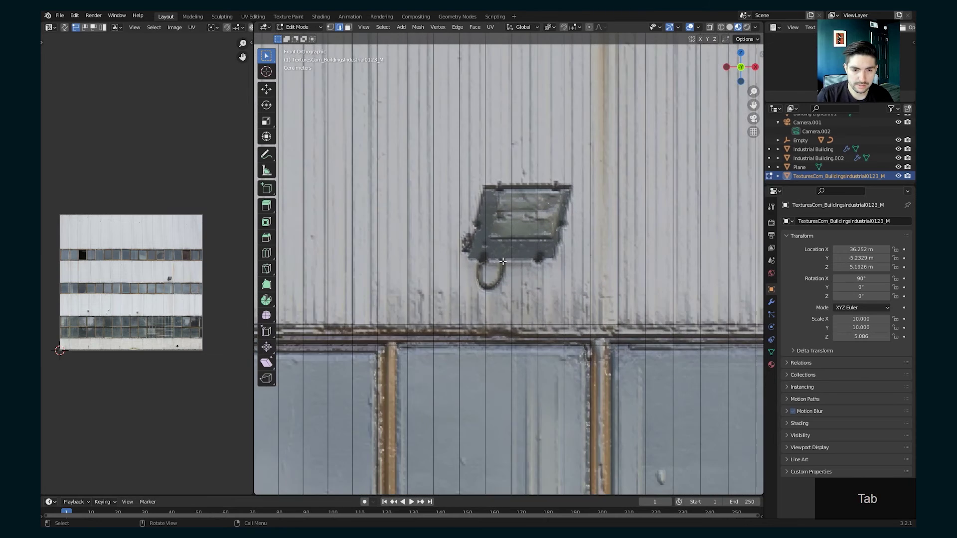
pyautogui.click(452, 256)
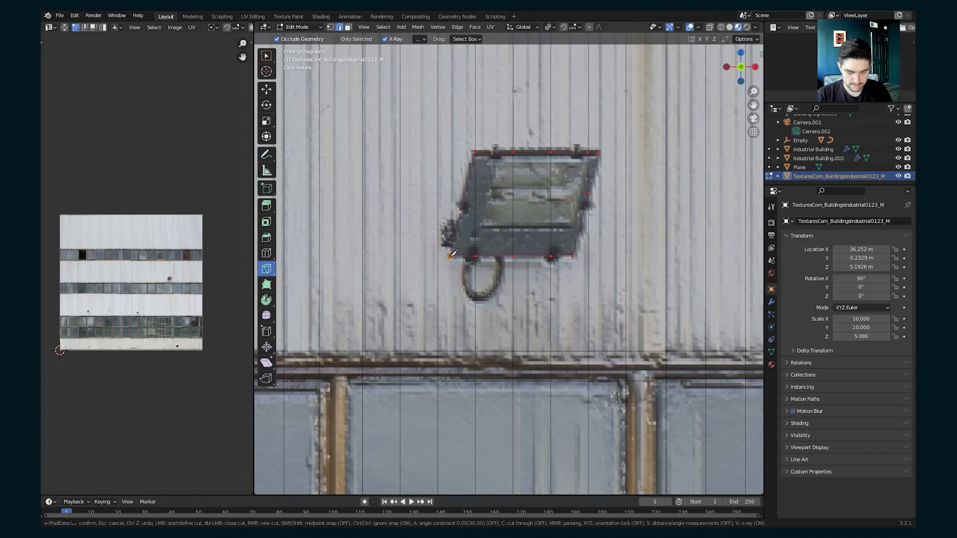
pyautogui.press('Return')
pyautogui.click(266, 56)
# Step: Select the faces inside the wall lamp's outline and extrude them outward from the facade
pyautogui.click(348, 27)
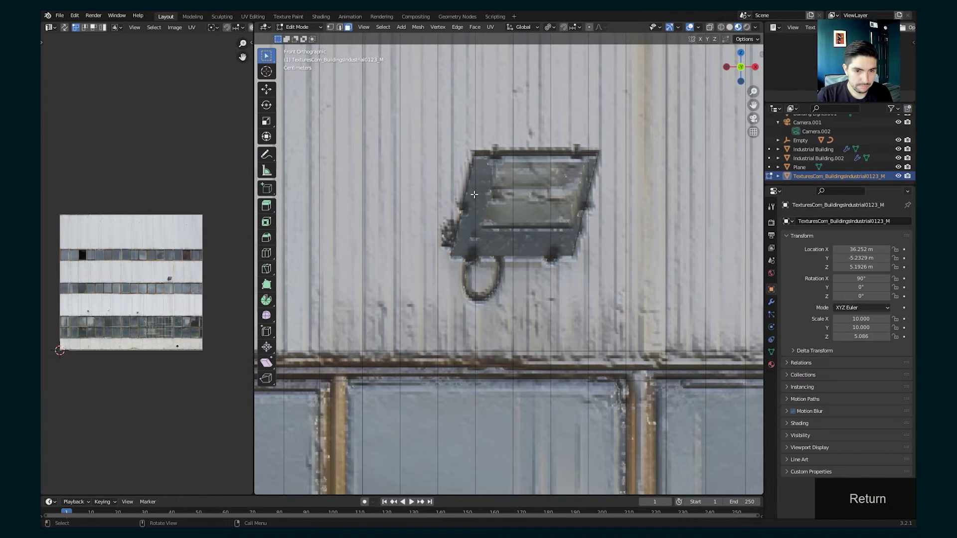
pyautogui.click(469, 196)
pyautogui.keyDown('shift'); pyautogui.click(492, 199); pyautogui.keyUp('shift')
pyautogui.keyDown('shift'); pyautogui.click(532, 197); pyautogui.keyUp('shift')
pyautogui.keyDown('shift'); pyautogui.click(568, 189); pyautogui.keyUp('shift')
pyautogui.moveTo(568, 190); pyautogui.dragTo(600, 242, button='middle')
pyautogui.press('e')
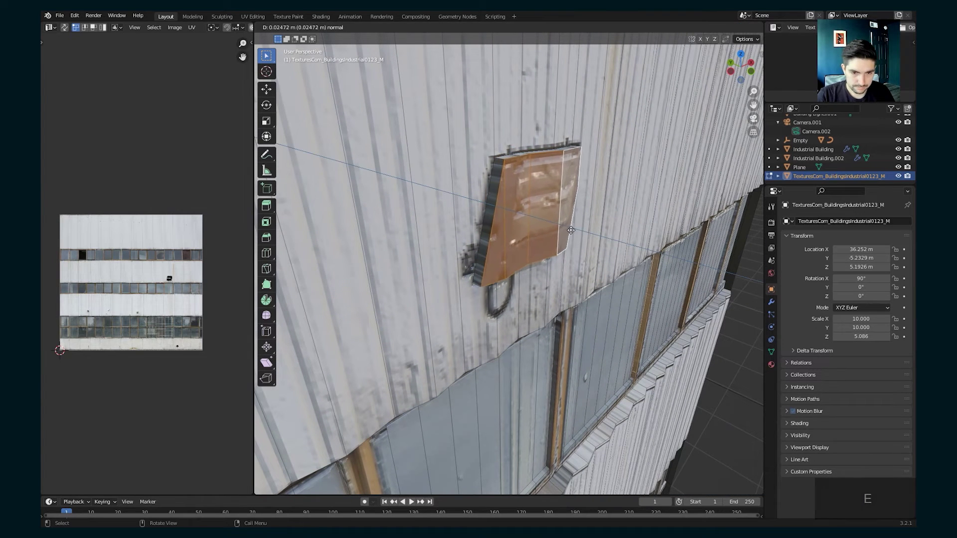
pyautogui.click(590, 237)
pyautogui.moveTo(590, 238); pyautogui.dragTo(512, 228, button='middle')
pyautogui.press('Tab')
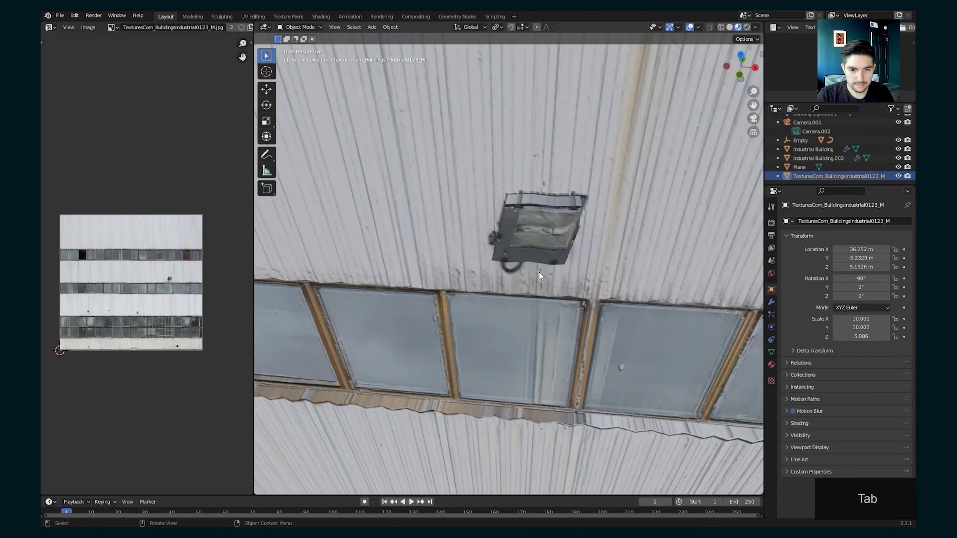
# Step: Undo the lamp extrusion and the knife cut around it
pyautogui.moveTo(539, 272); pyautogui.dragTo(592, 250, button='middle')
pyautogui.hotkey('ctrl', 'z')
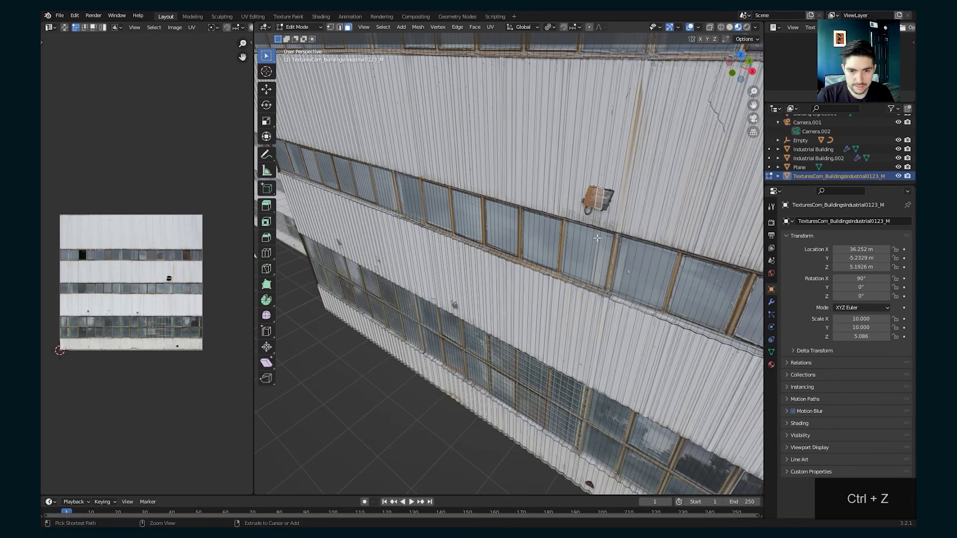
pyautogui.hotkey('ctrl', 'z')
pyautogui.hotkey('ctrl', 'z')
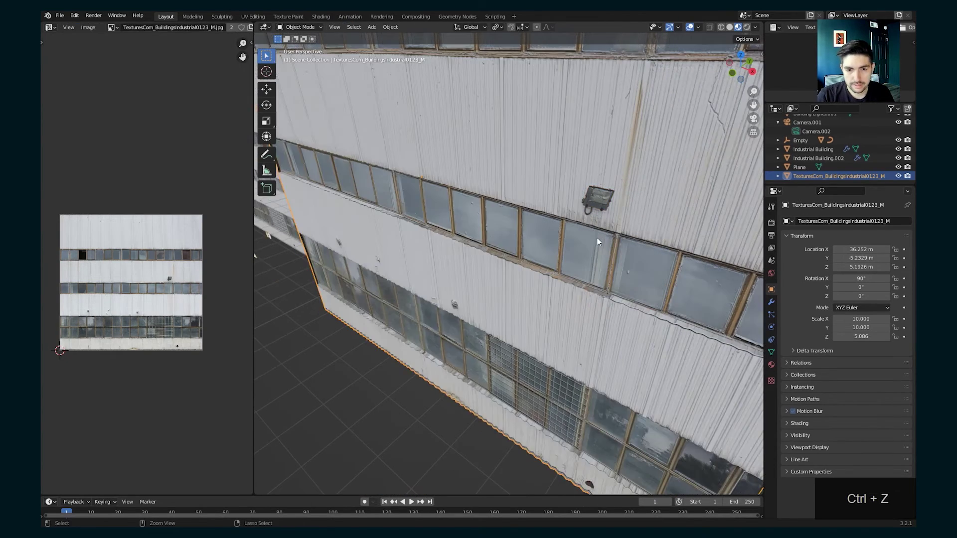
# Step: Select the corrugated wall faces showing the lamp and shift their UVs about -0.067 along X onto blank wall in the texture
pyautogui.press('Tab')
pyautogui.moveTo(592, 217); pyautogui.dragTo(598, 183, button='middle')
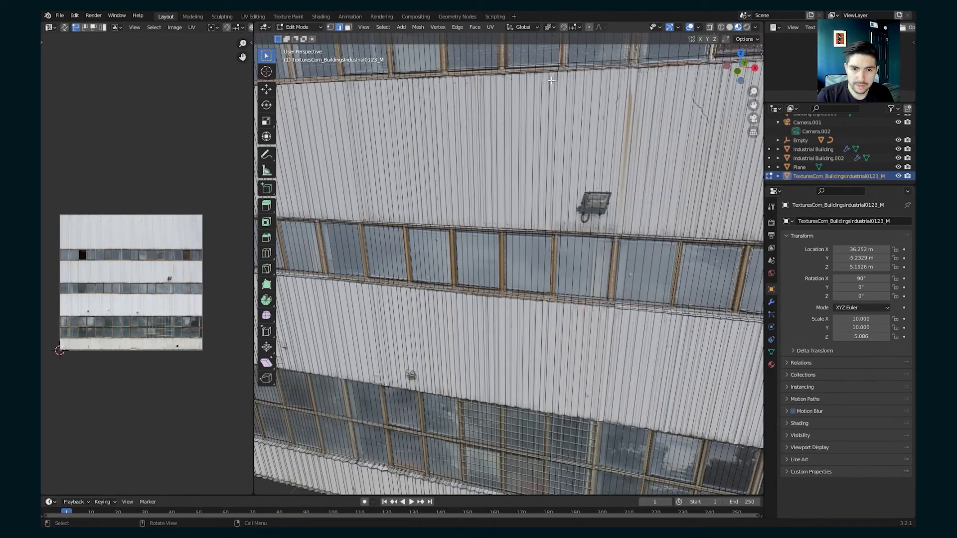
pyautogui.click(347, 28)
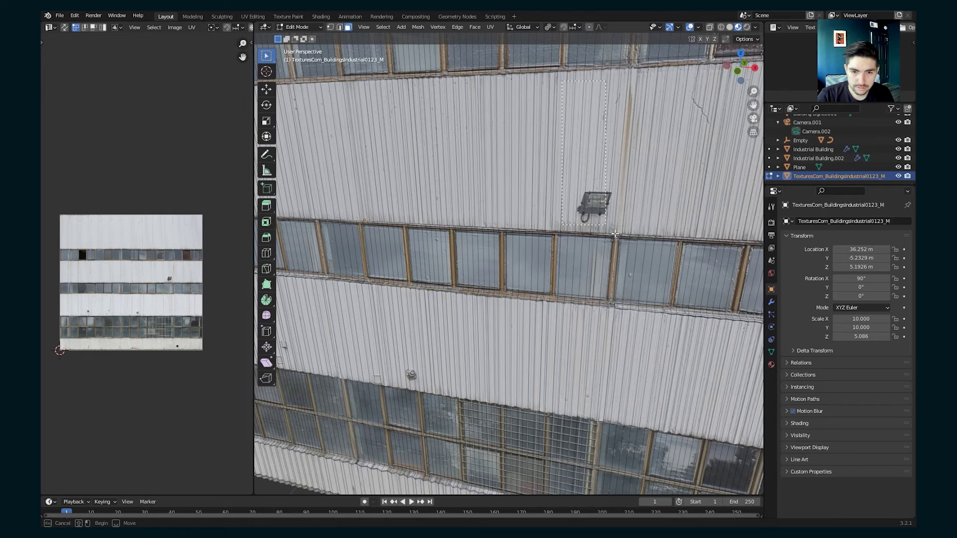
pyautogui.moveTo(609, 228); pyautogui.dragTo(610, 226)
pyautogui.scroll(5, 172, 315)
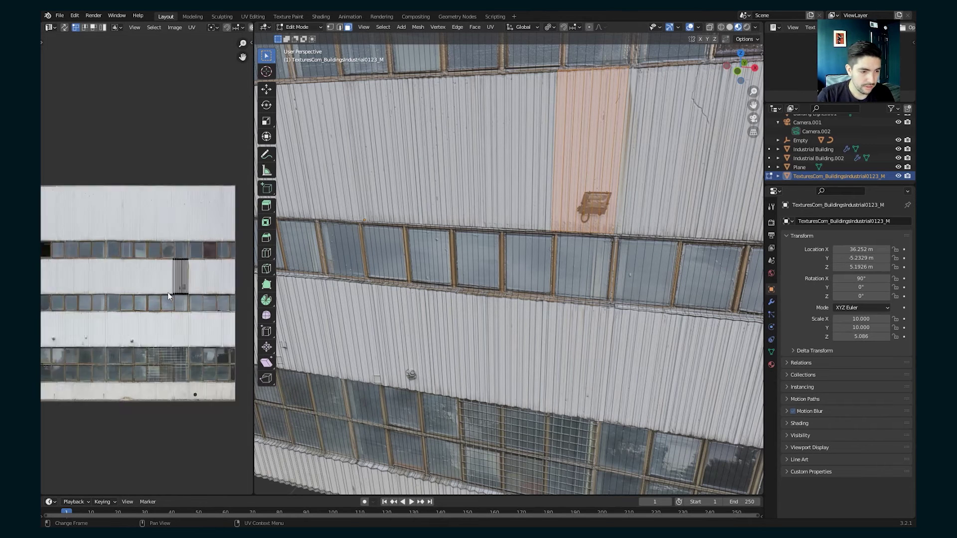
pyautogui.press('a')
pyautogui.press('g')
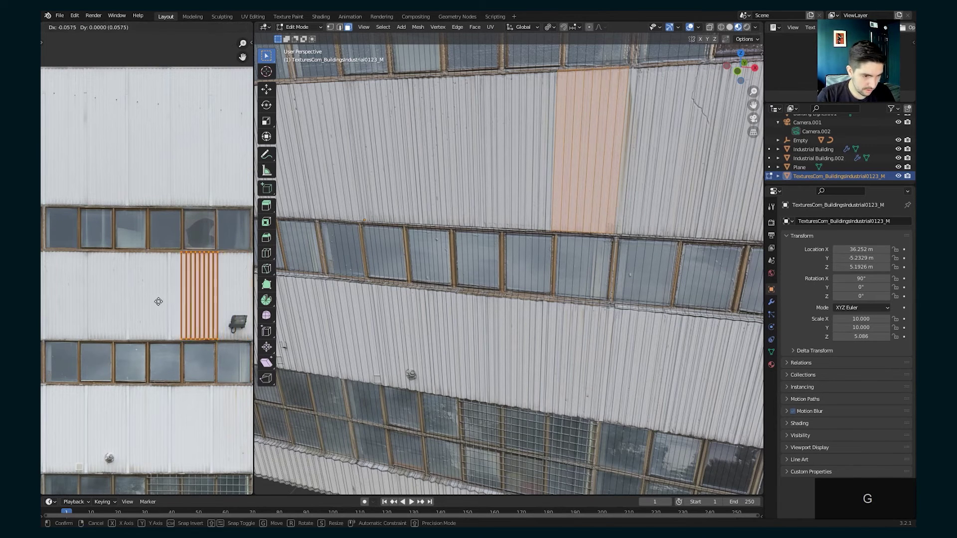
pyautogui.press('x')
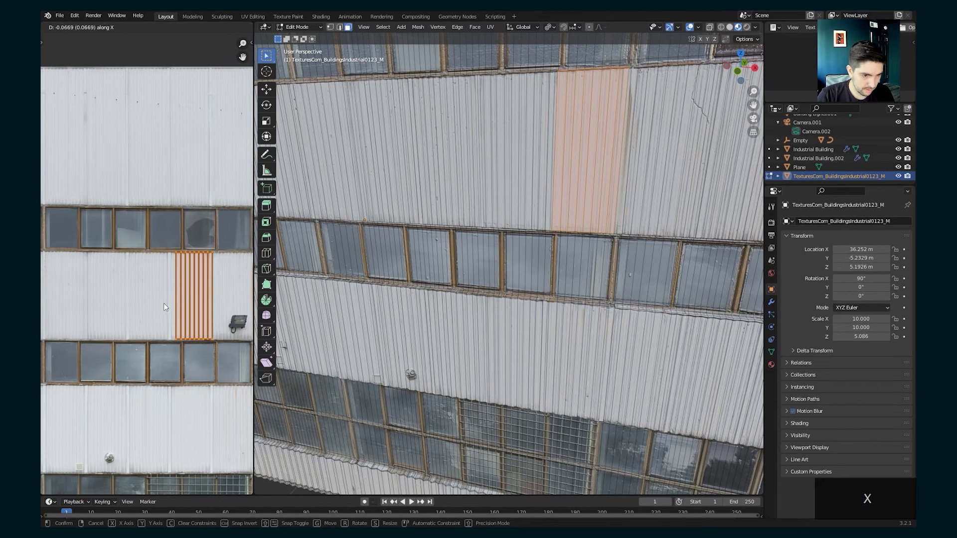
pyautogui.click(164, 303)
pyautogui.press('Tab')
# Step: Examine the edited facade plane against the building, and the whole high-rise in rendered view from farther away
pyautogui.moveTo(557, 205); pyautogui.dragTo(615, 224, button='middle')
pyautogui.moveTo(581, 252); pyautogui.dragTo(577, 269, button='middle')
pyautogui.scroll(-2, 577, 268)
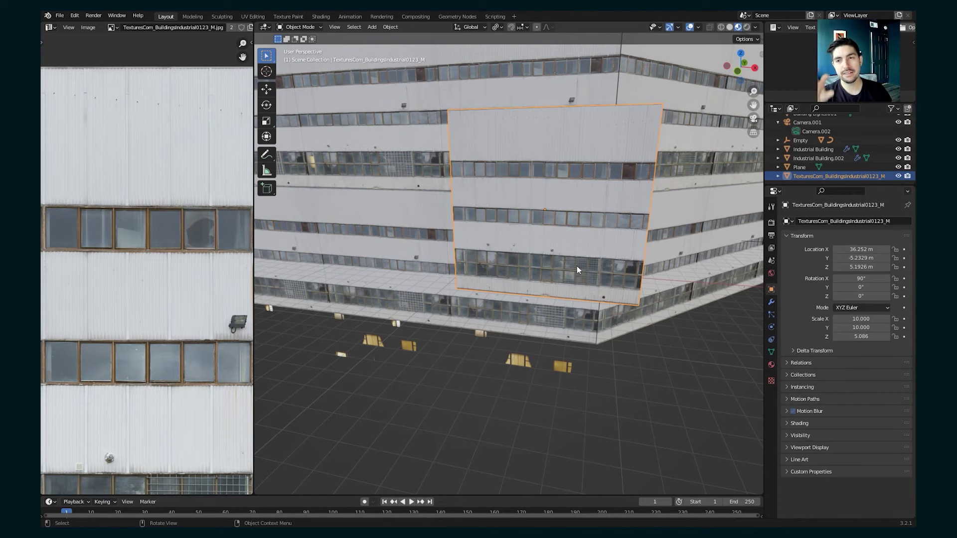
pyautogui.scroll(5, 593, 231)
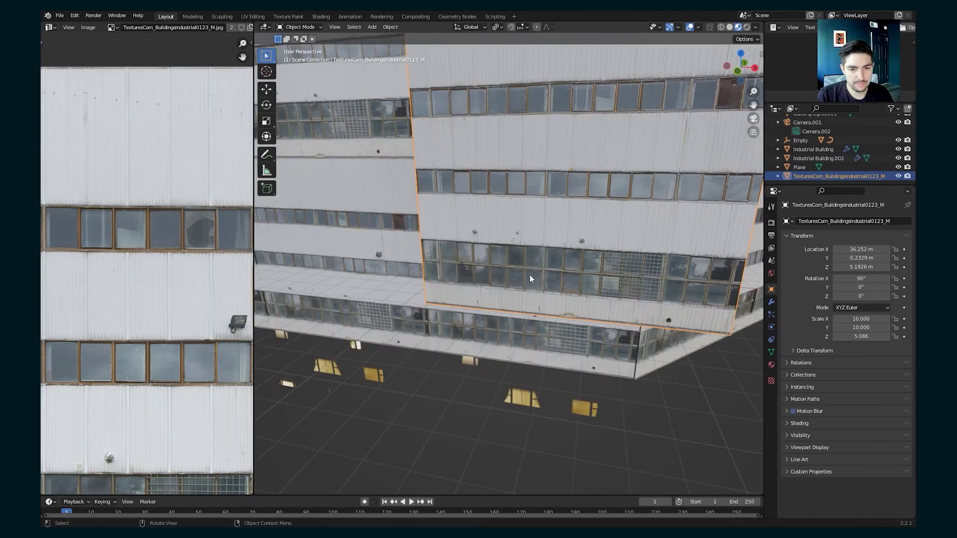
pyautogui.scroll(-3, 500, 218)
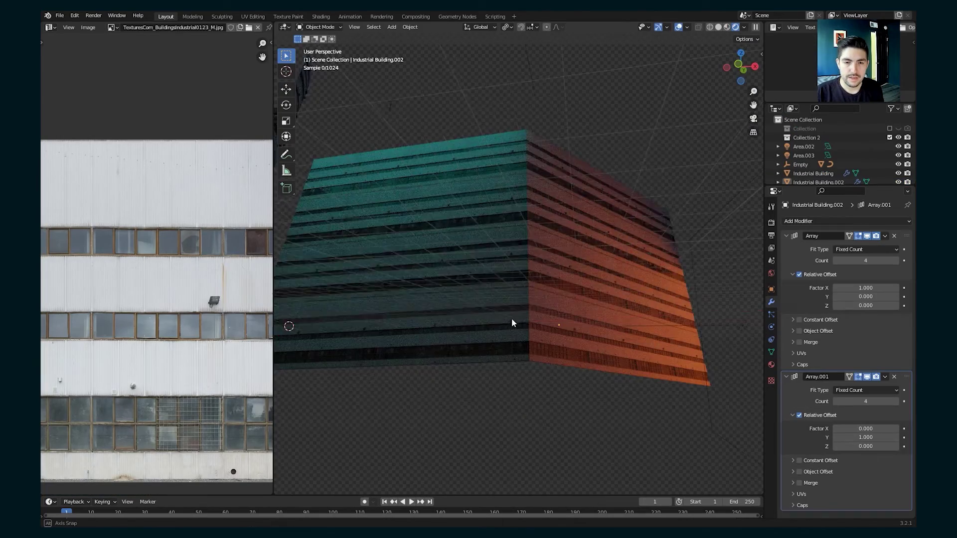
pyautogui.scroll(-2, 511, 318)
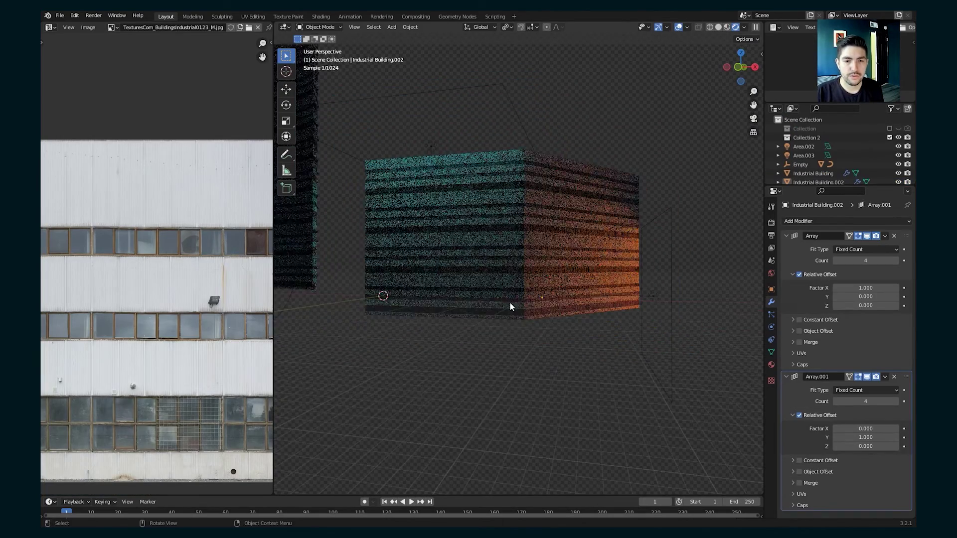